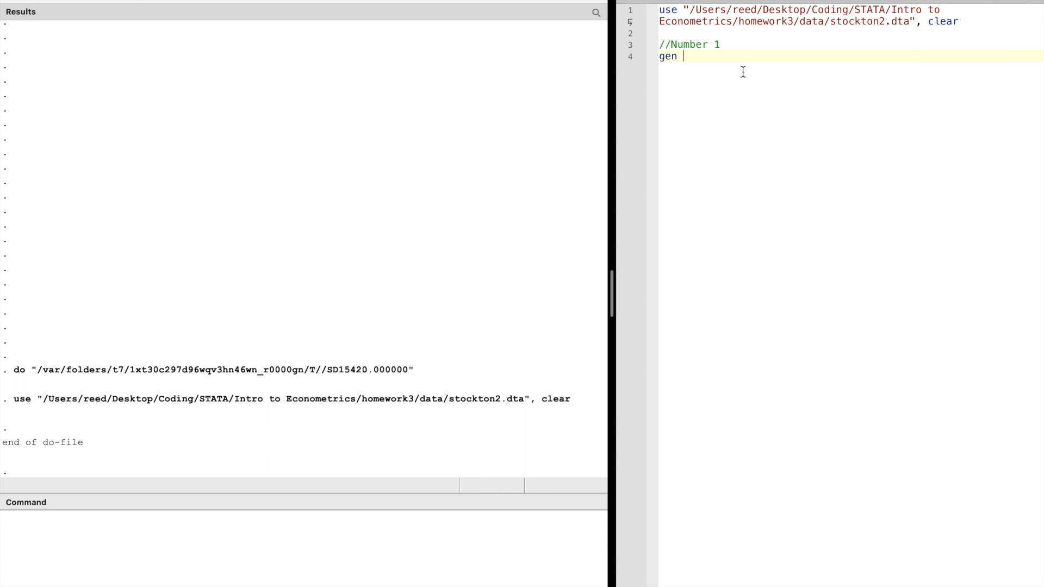
Complete the do-file line as gen lprice = ln(price) and run only that line
type("ln(price)")
triple_click(841, 56)
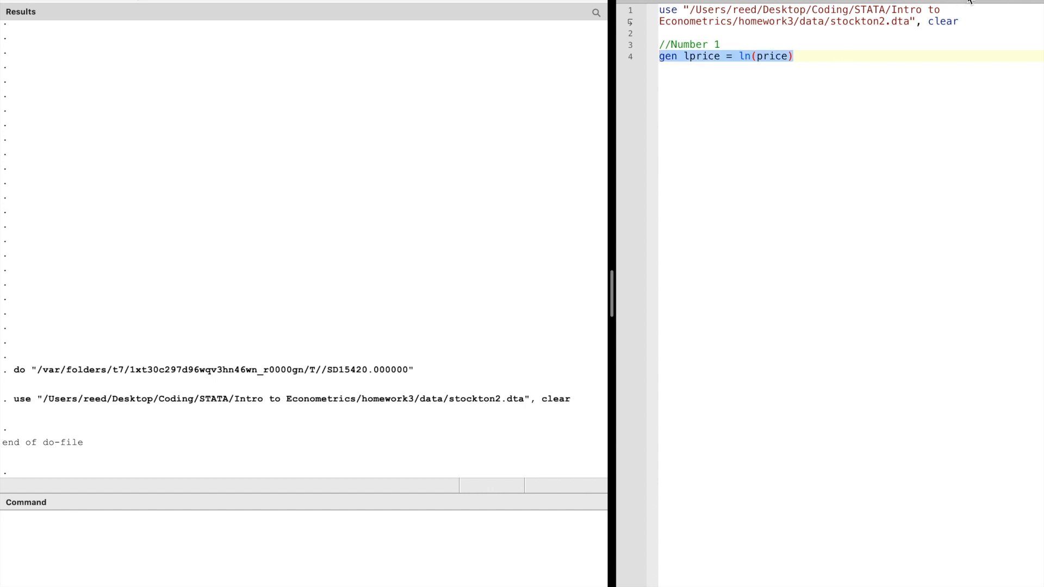
key("super+shift+d")
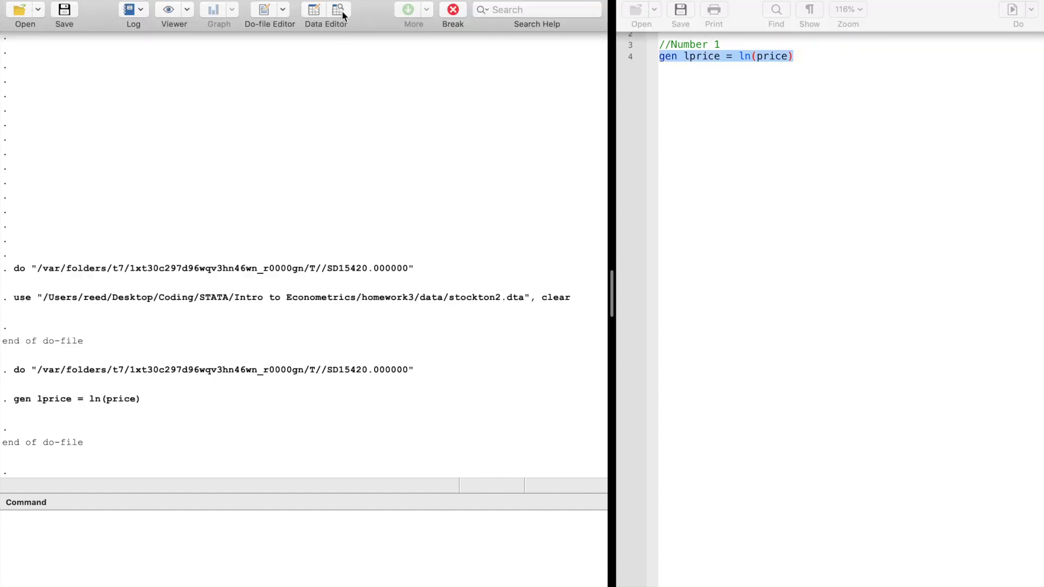
Browse the dataset and compare the price column with the new lprice column
left_click(333, 11)
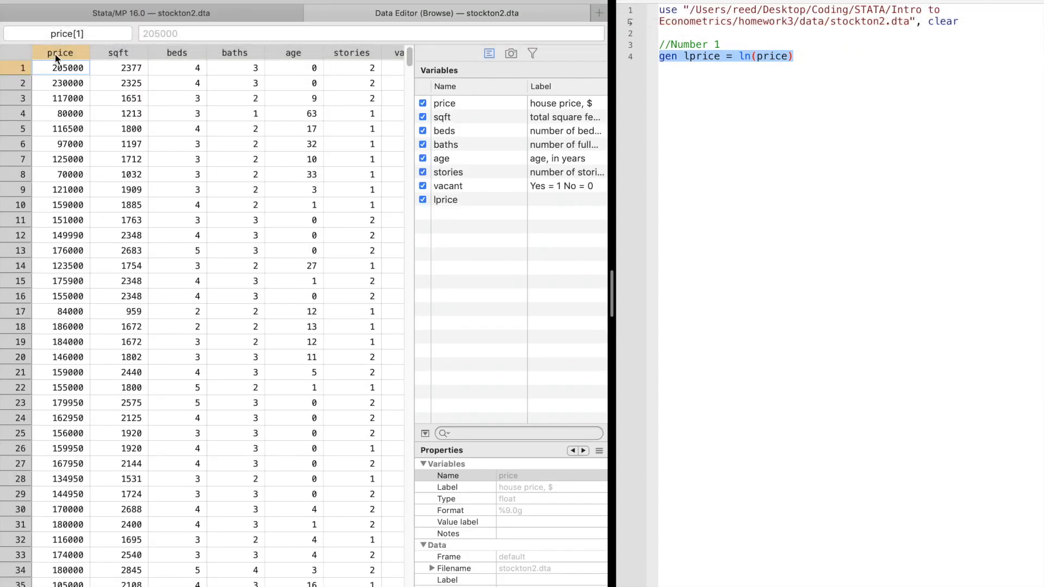
scroll(356, 60, "right", 5)
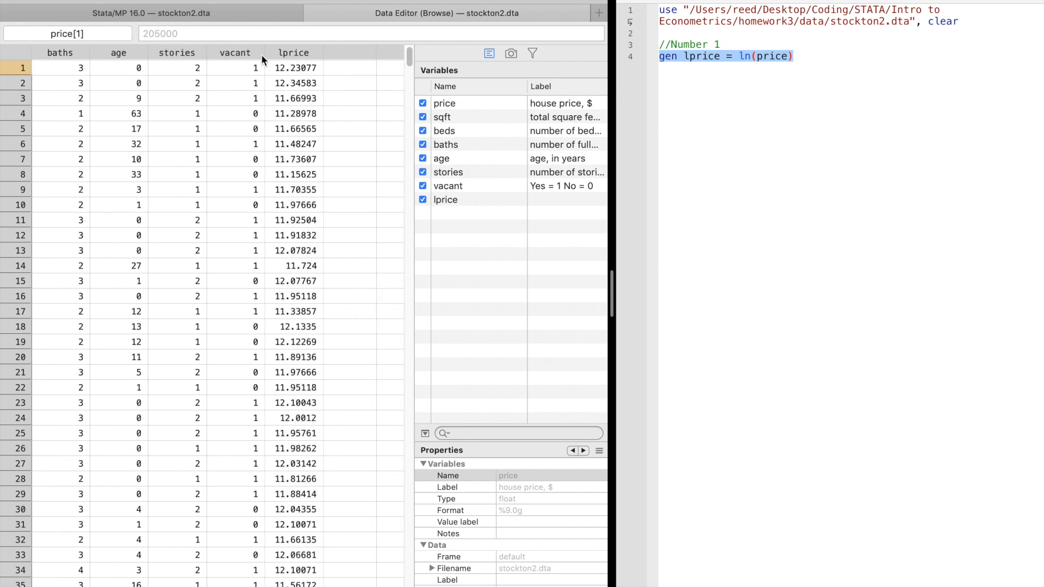
left_click(298, 52)
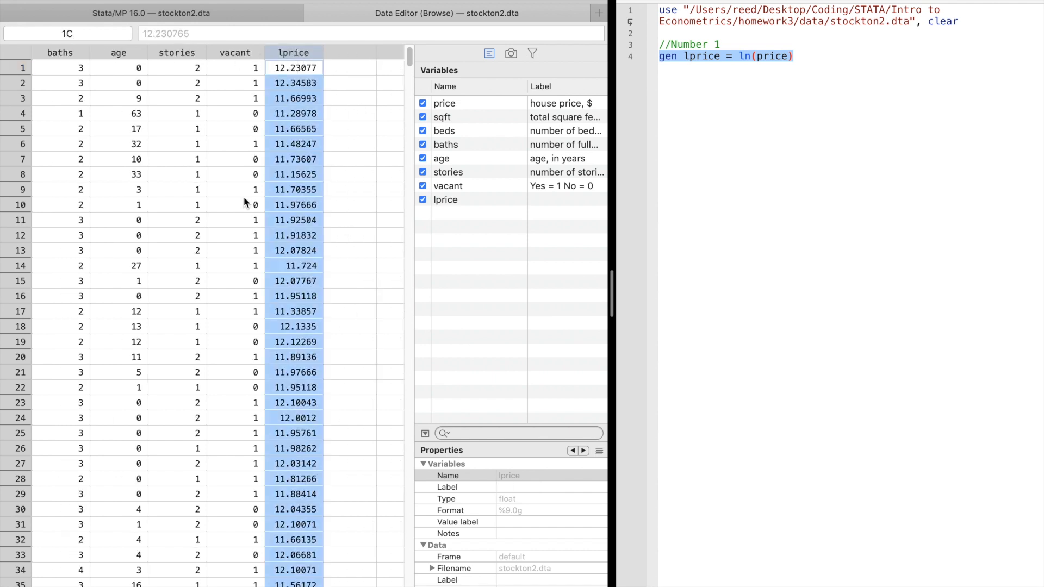
left_click(293, 71)
scroll(292, 68, "left", 5)
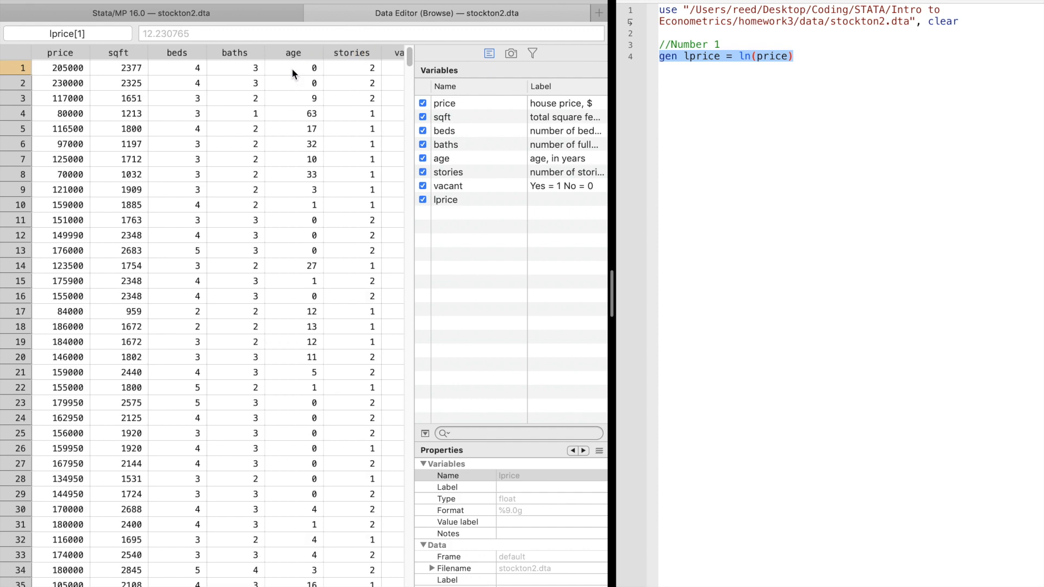
left_click(61, 69)
scroll(118, 76, "right", 5)
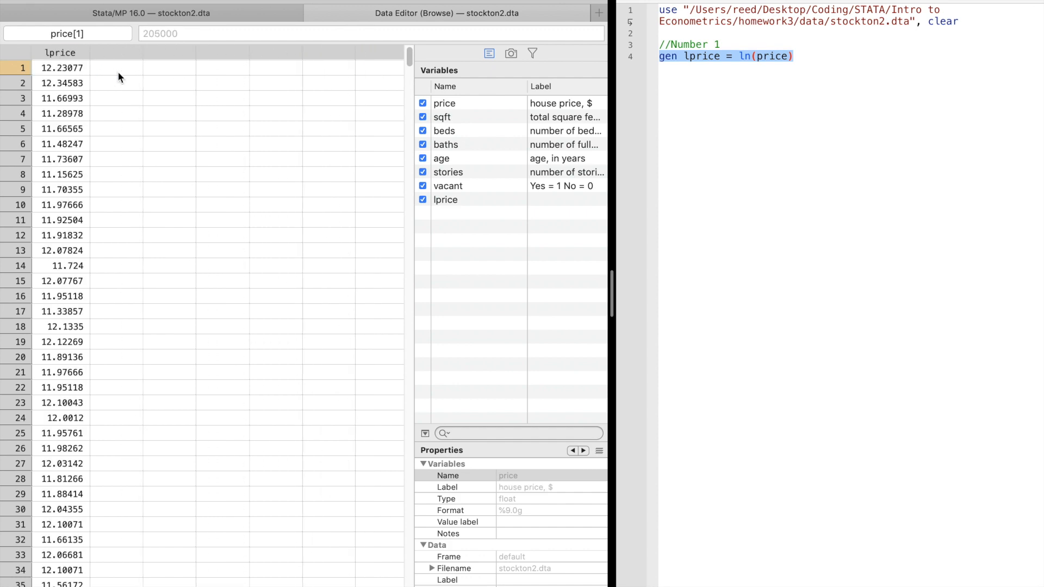
left_click(87, 71)
left_click(287, 18)
Add the line regress lprice sqft to the do-file and run only that line
left_click(764, 105)
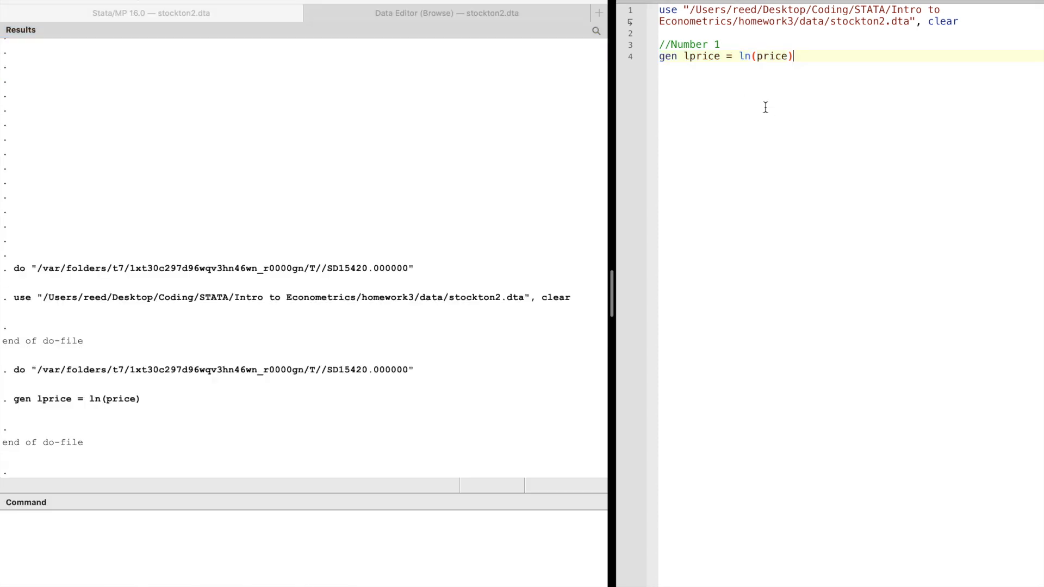
type("reg")
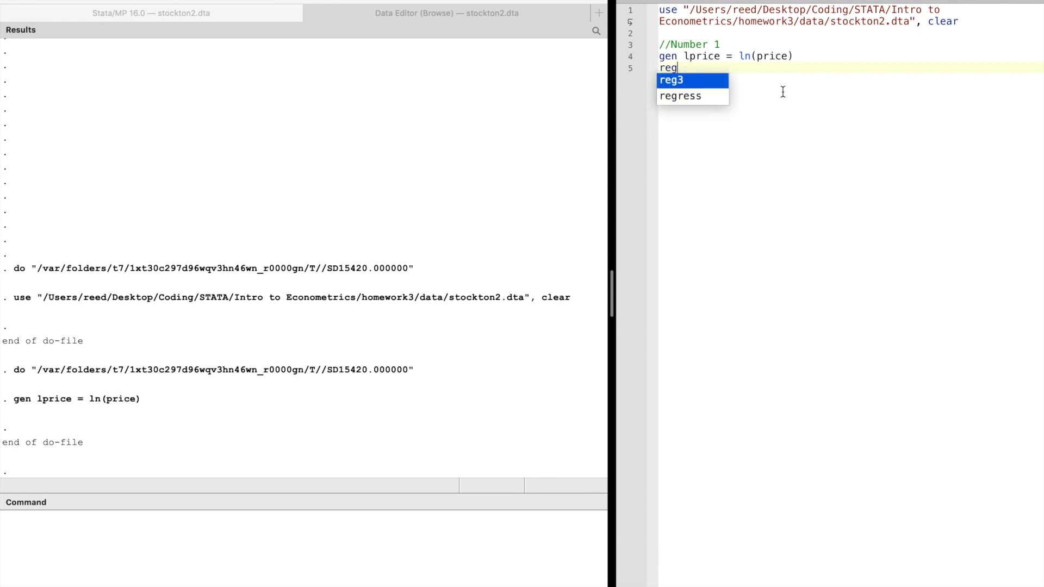
type("ress lprice ")
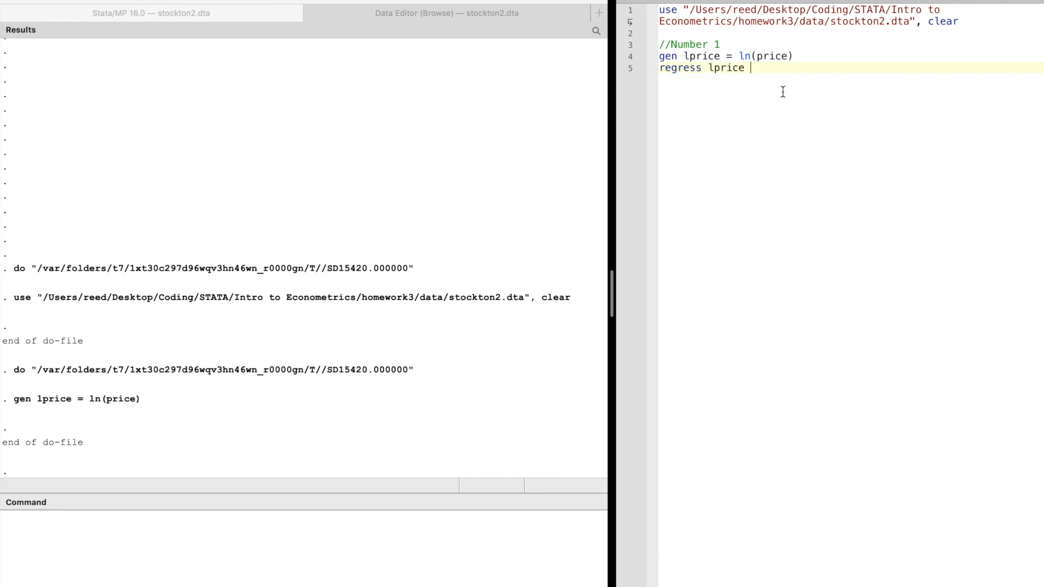
type("sqft")
triple_click(818, 79)
left_click(819, 78)
triple_click(893, 73)
key("super+shift+d")
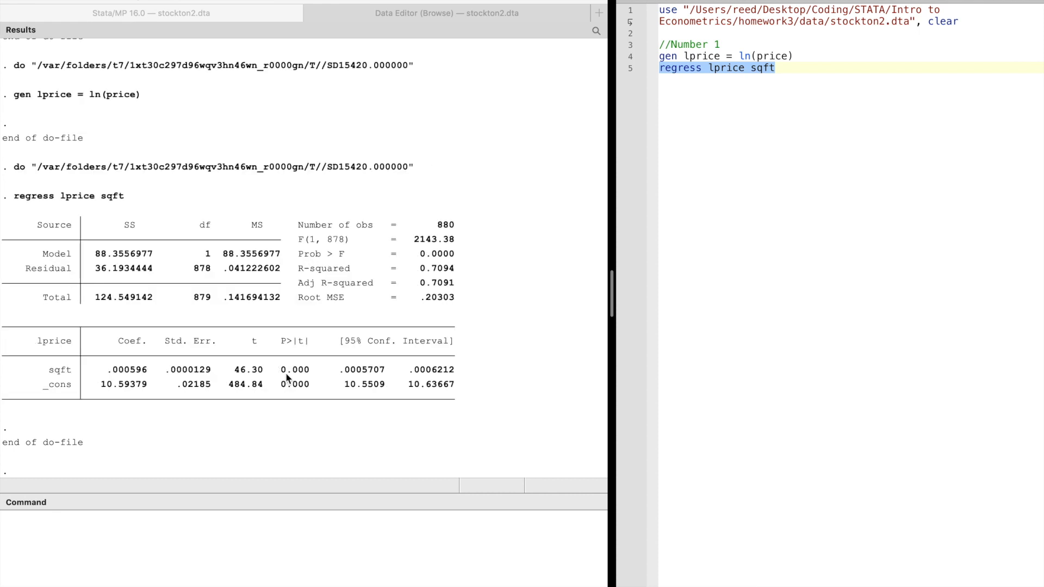
Examine the sqft and constant coefficients in the regression output and check what homework question 1 asks for
left_click_drag(148, 371, 110, 371)
left_click(151, 385)
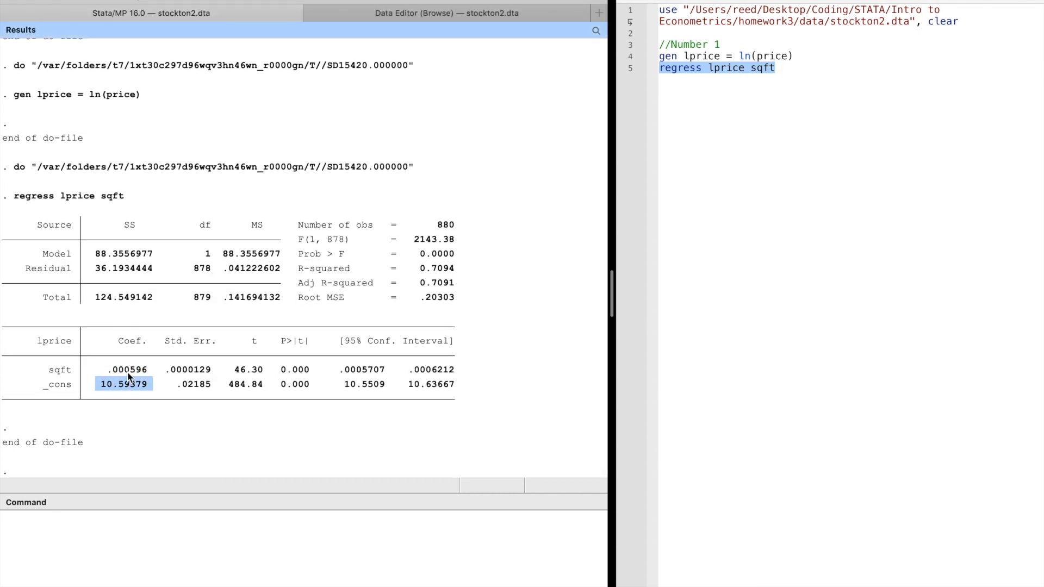
left_click(148, 373)
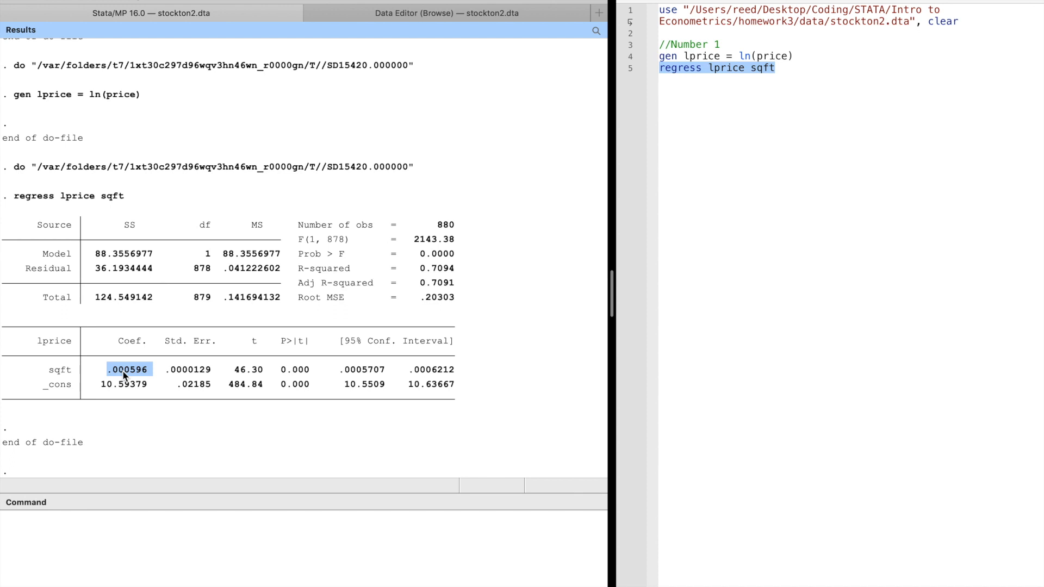
left_click(793, 103)
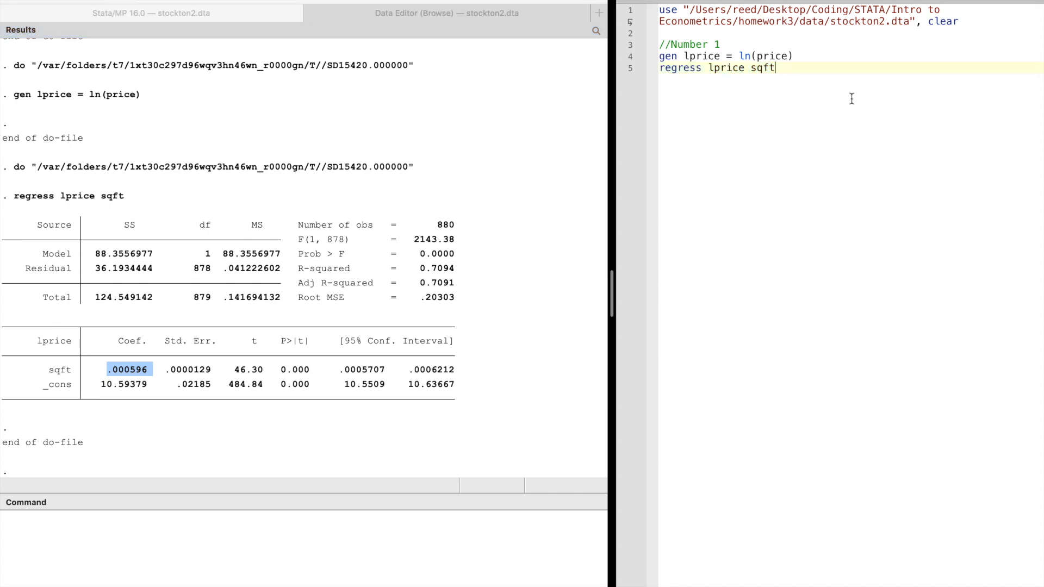
key("ctrl+Right")
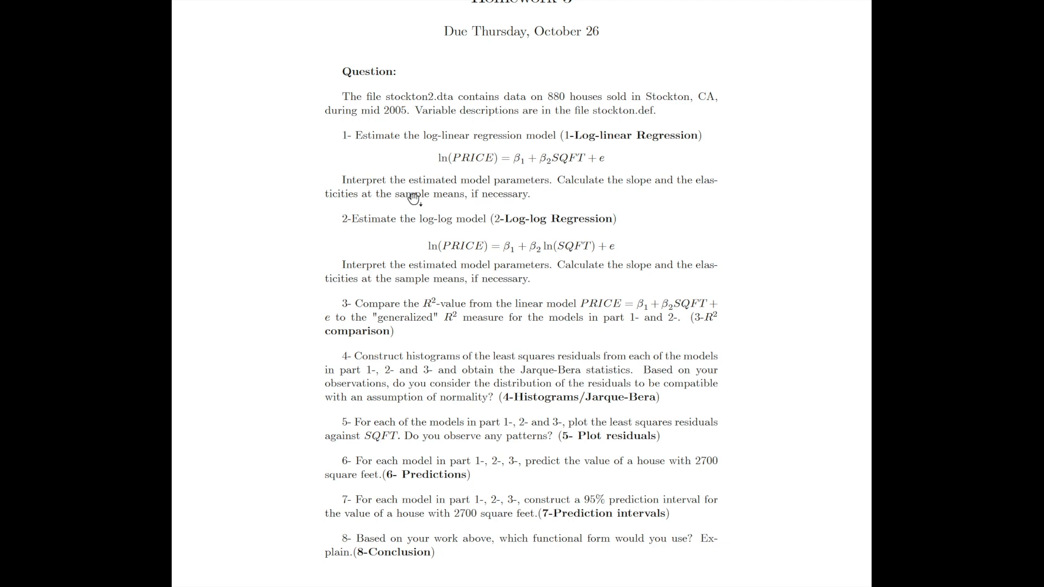
key("ctrl+Left")
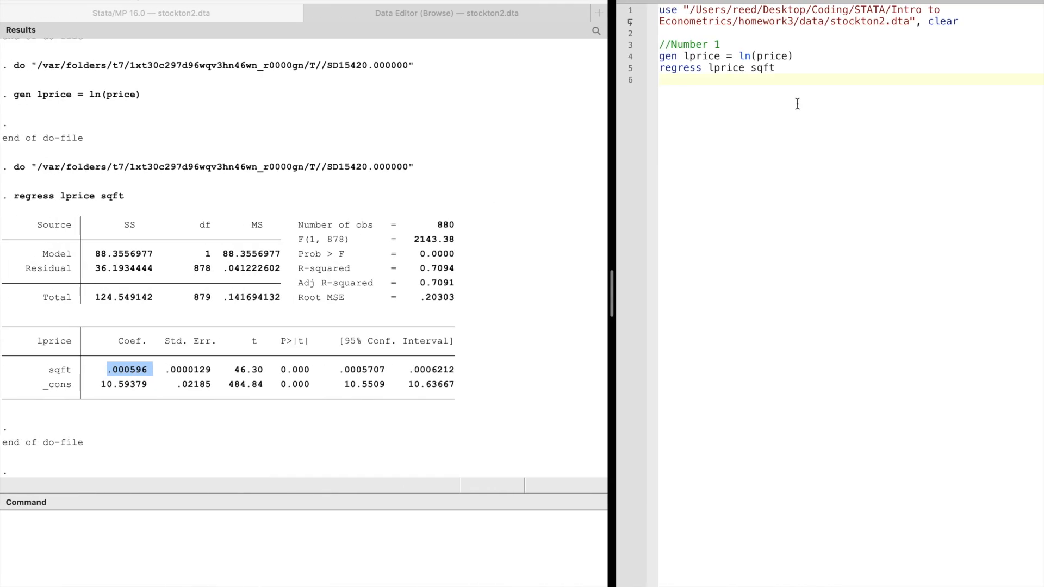
Add the line summarize price sqft to the do-file, run only that line, and examine both means
type("summarize price sqft")
key("alt+shift+Left")
key("alt+shift+Left")
key("alt+shift+Left")
key("super+shift+d")
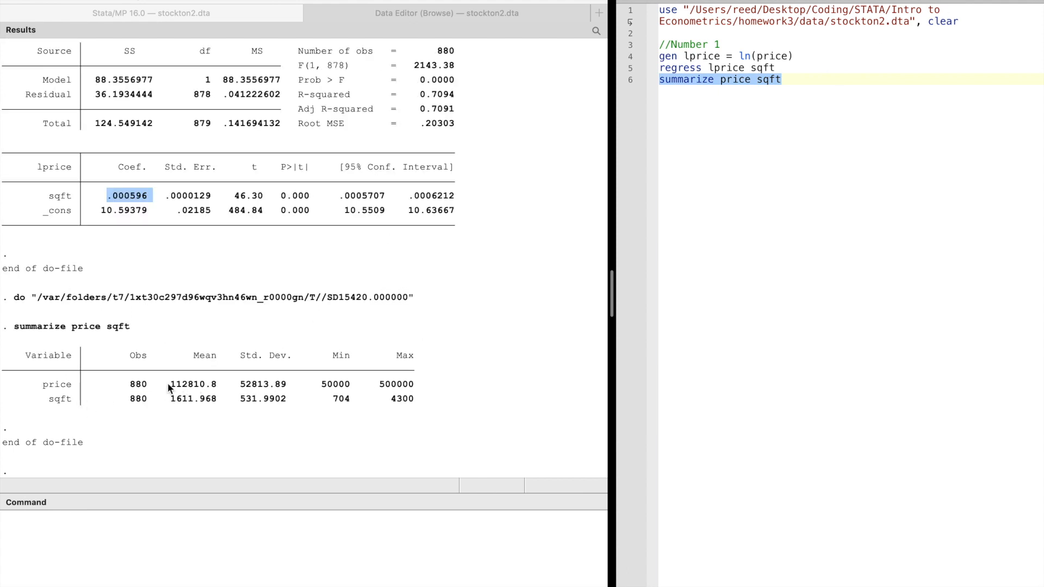
left_click_drag(169, 387, 217, 387)
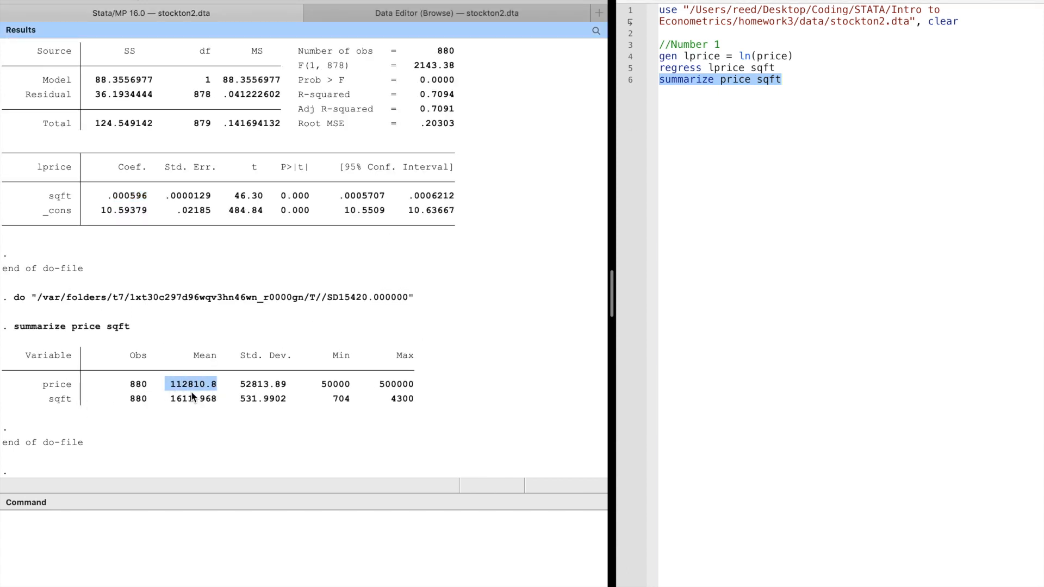
left_click_drag(171, 399, 228, 400)
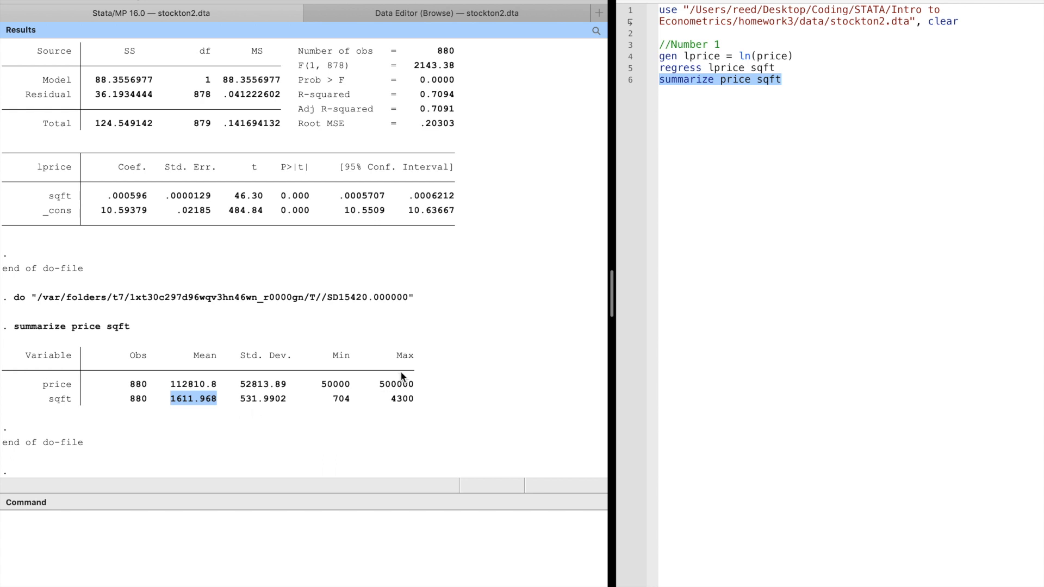
Add a display line labelled "slope = " followed by the sqft coefficient .000596 from the regression output
left_click(799, 125)
key("Return")
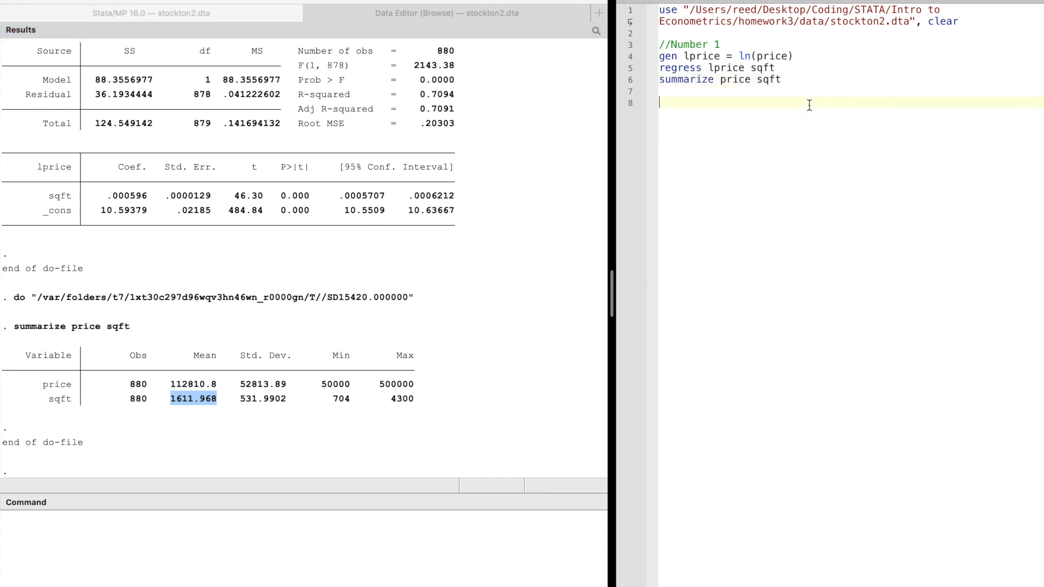
type("display \"slope =")
left_click_drag(148, 196, 109, 197)
key("super+c")
left_click(846, 91)
key("super+v")
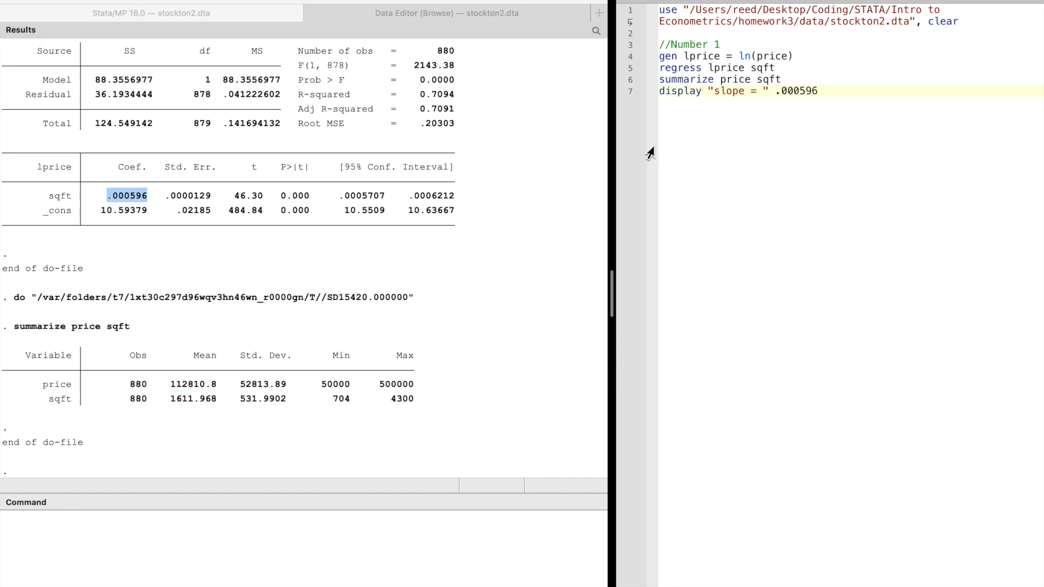
Multiply the coefficient in the slope line by the mean price 112810.8, run the line and examine its result
left_click_drag(216, 386, 174, 390)
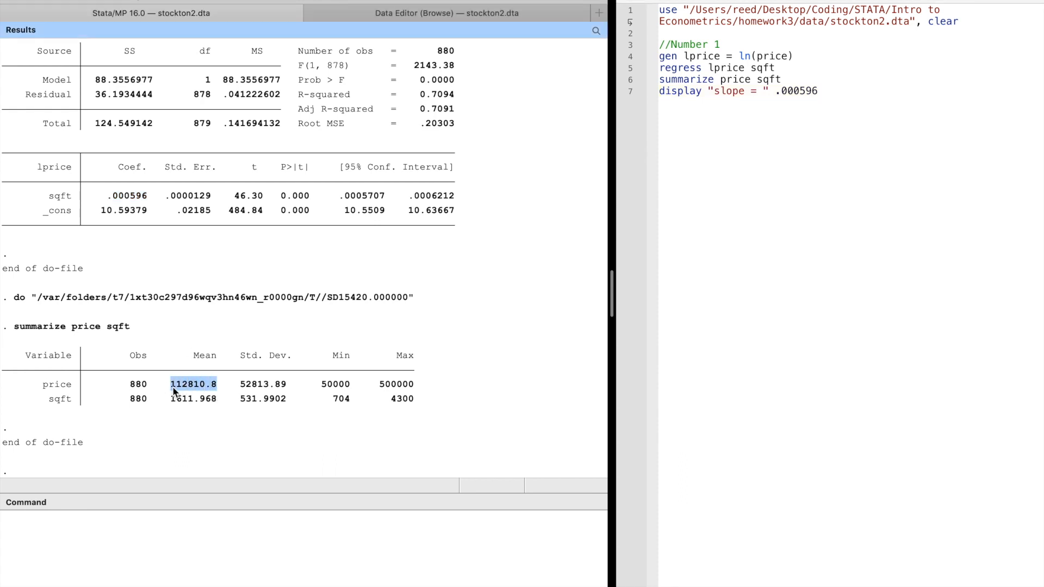
left_click(936, 103)
type("*")
key("super+v")
left_click_drag(929, 94, 653, 102)
left_click(979, 2)
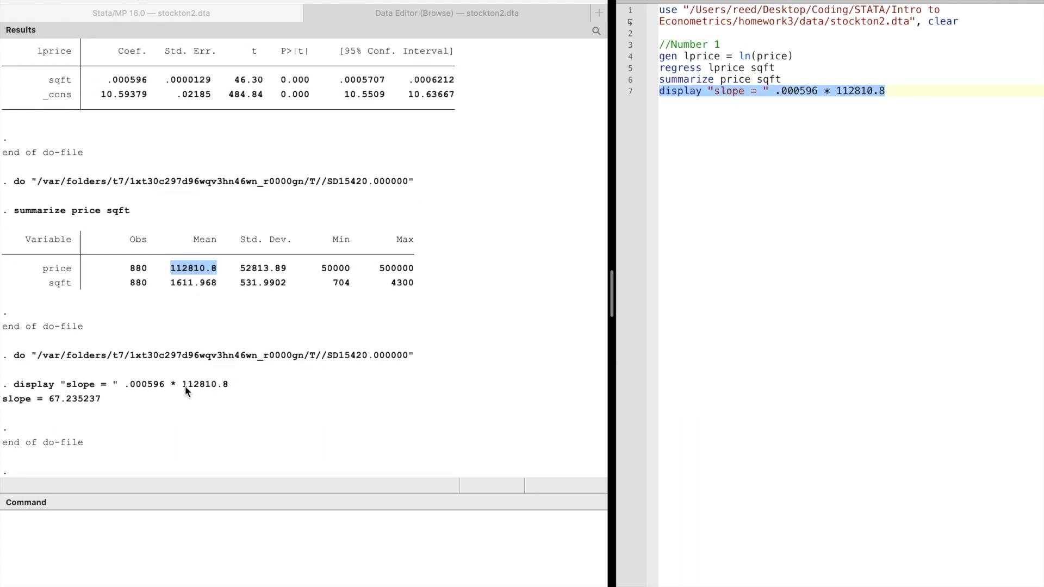
left_click_drag(100, 405, 70, 401)
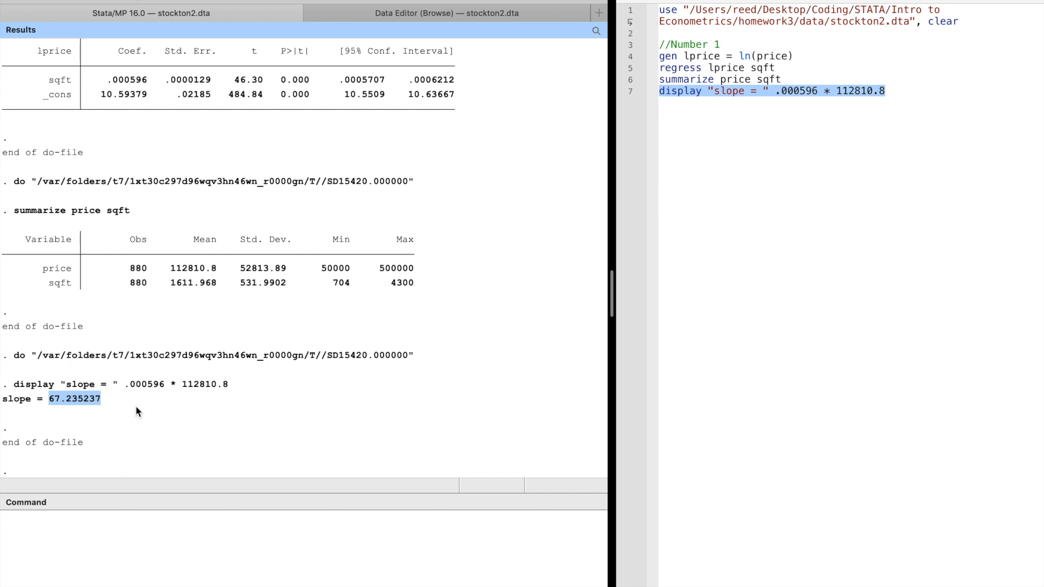
left_click(53, 405)
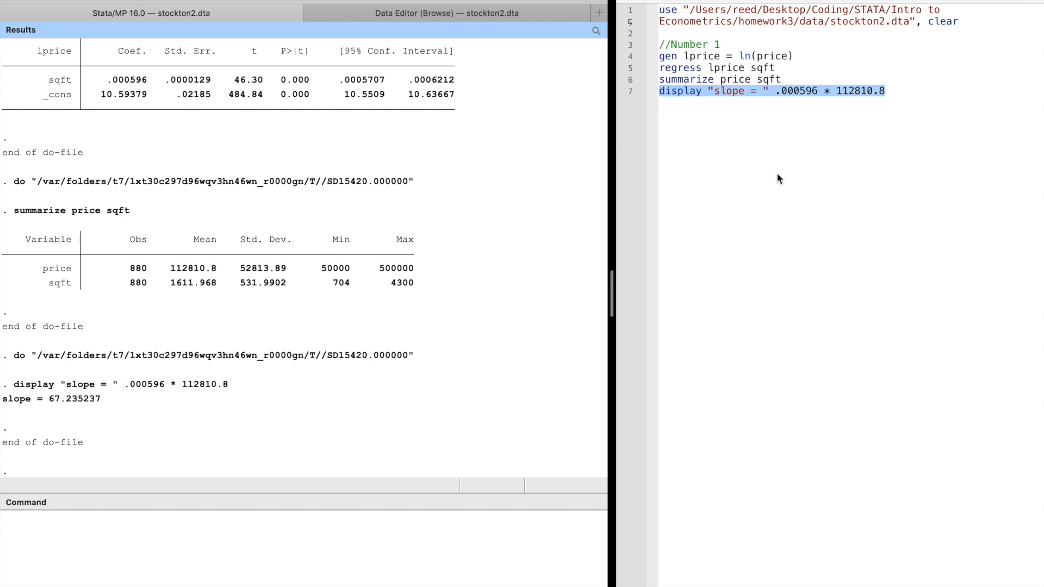
Add a display line labelled "elasticity = " followed by the sqft coefficient .000596 from the regression output
left_click(897, 99)
key("Return")
type("display \"elasticity = \"")
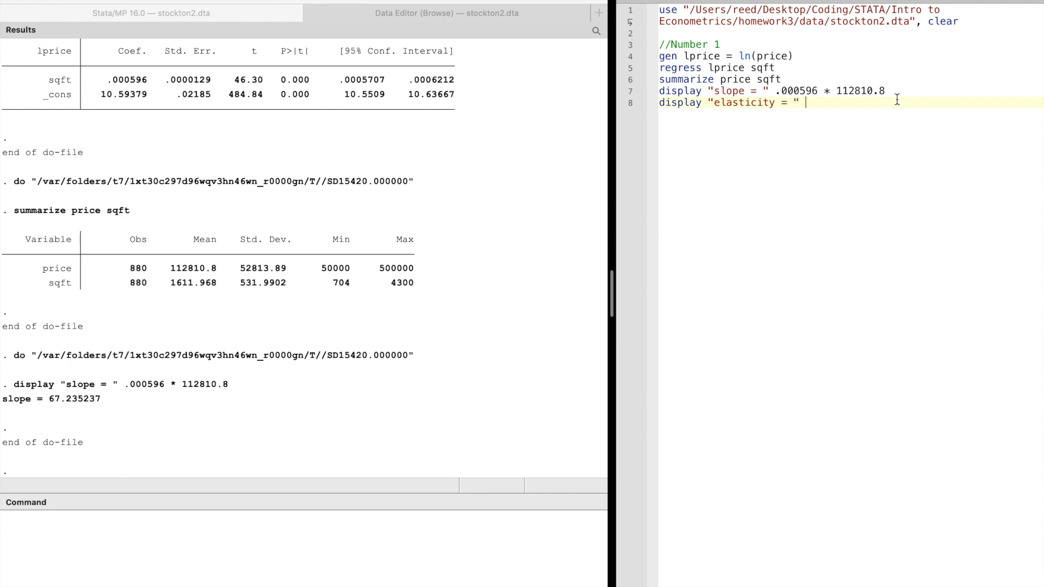
scroll(418, 180, "up", 3)
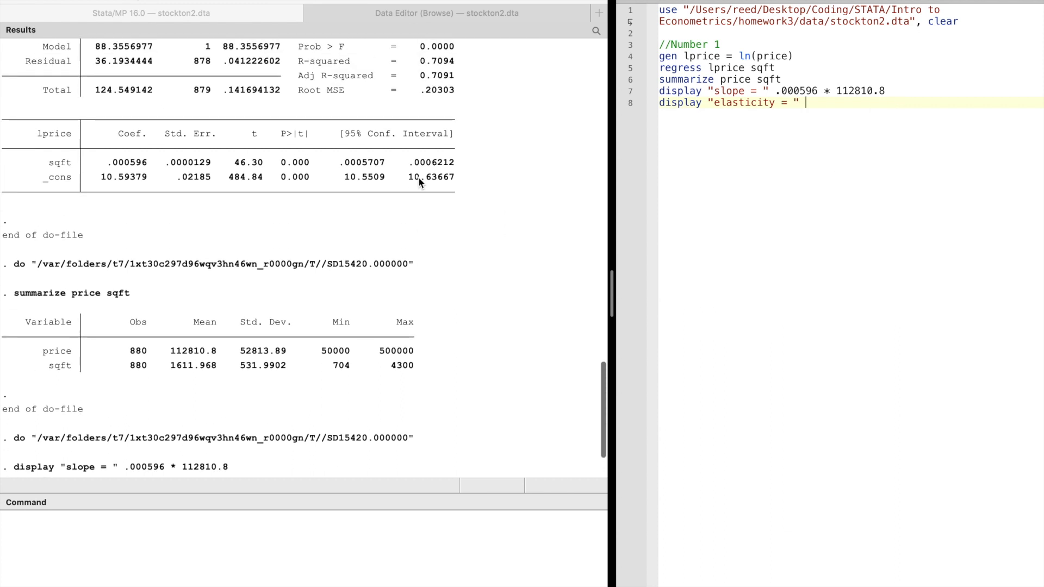
scroll(419, 177, "up", 1)
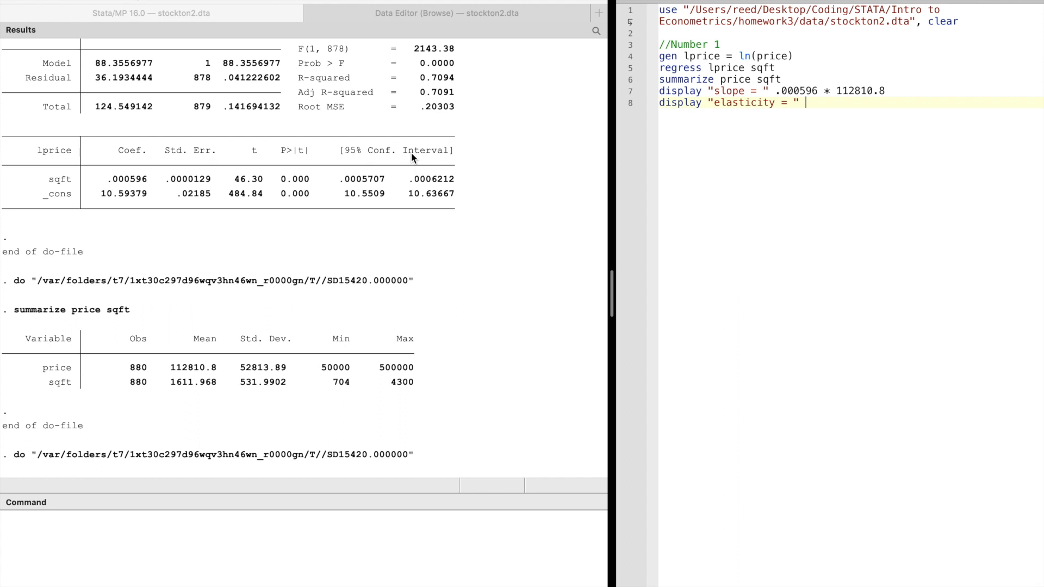
left_click_drag(153, 180, 109, 185)
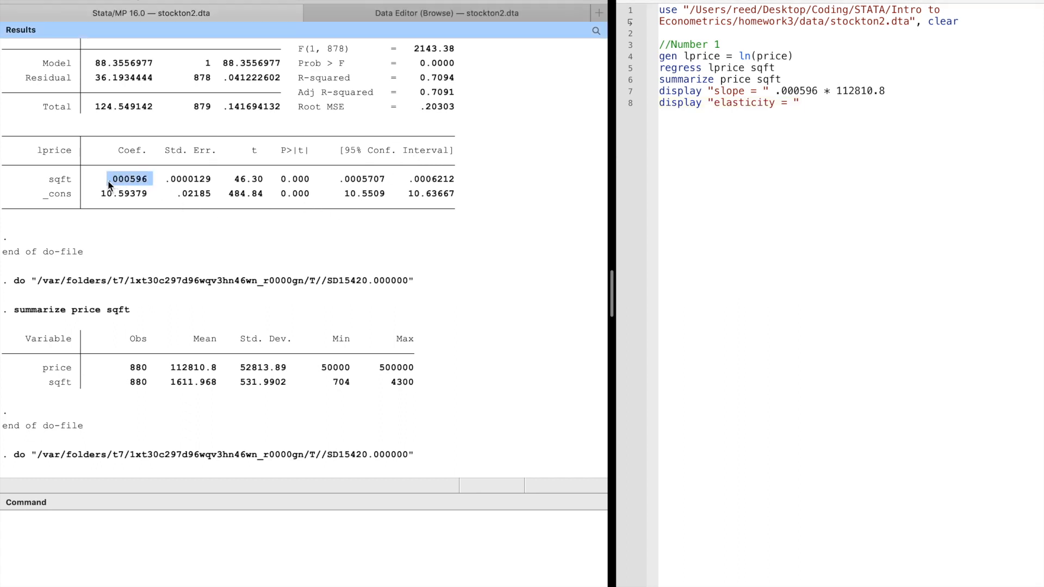
left_click(836, 103)
type("v")
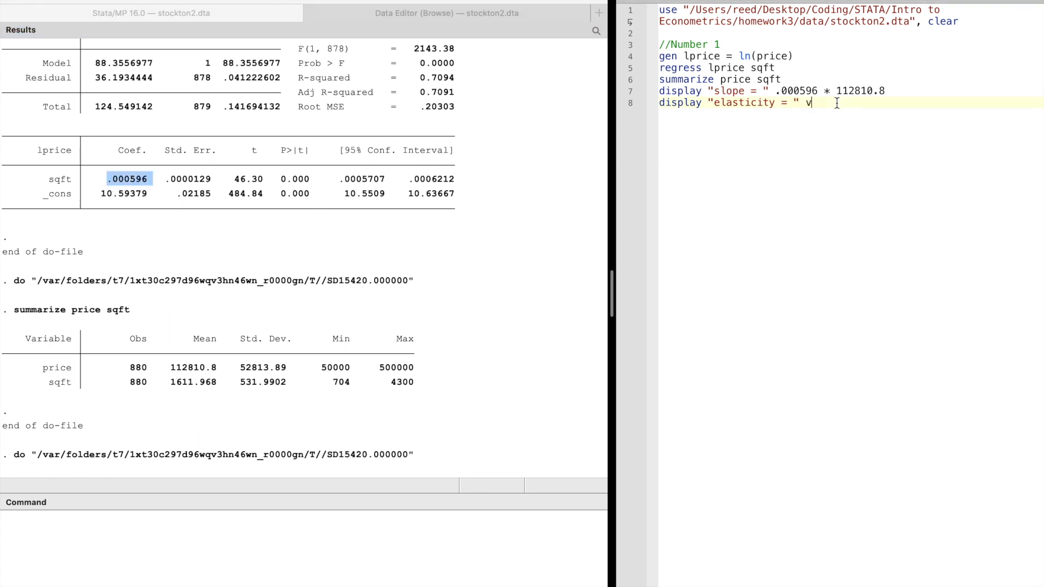
key("BackSpace")
key("super+v")
Append + 1611.968, the mean of sqft, to the elasticity line and run that line
type("+")
scroll(303, 304, "down", 6)
left_click_drag(217, 283, 172, 284)
left_click(951, 114)
key("super+v")
left_click_drag(950, 106, 613, 107)
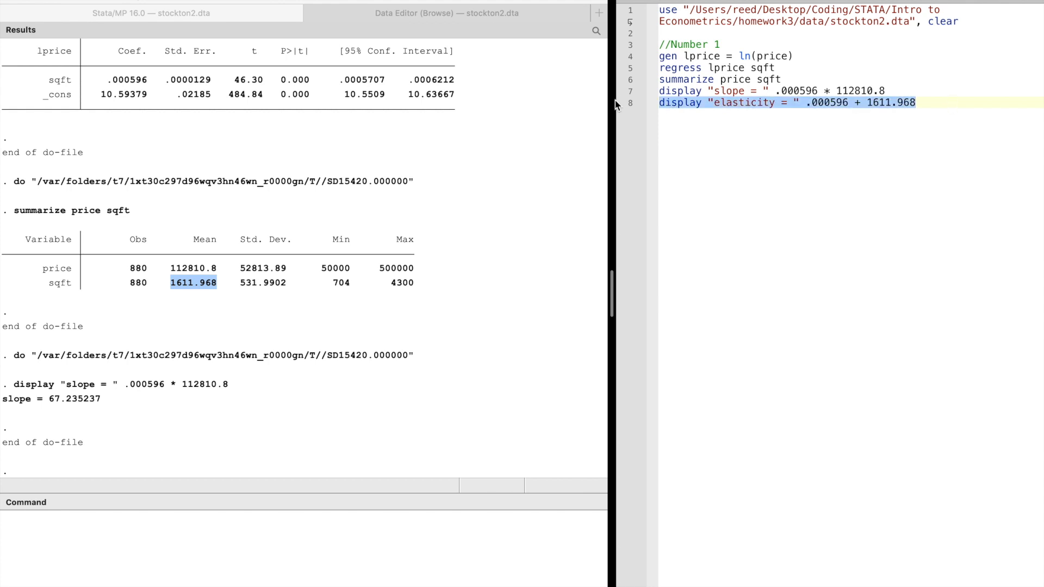
key("super+shift+d")
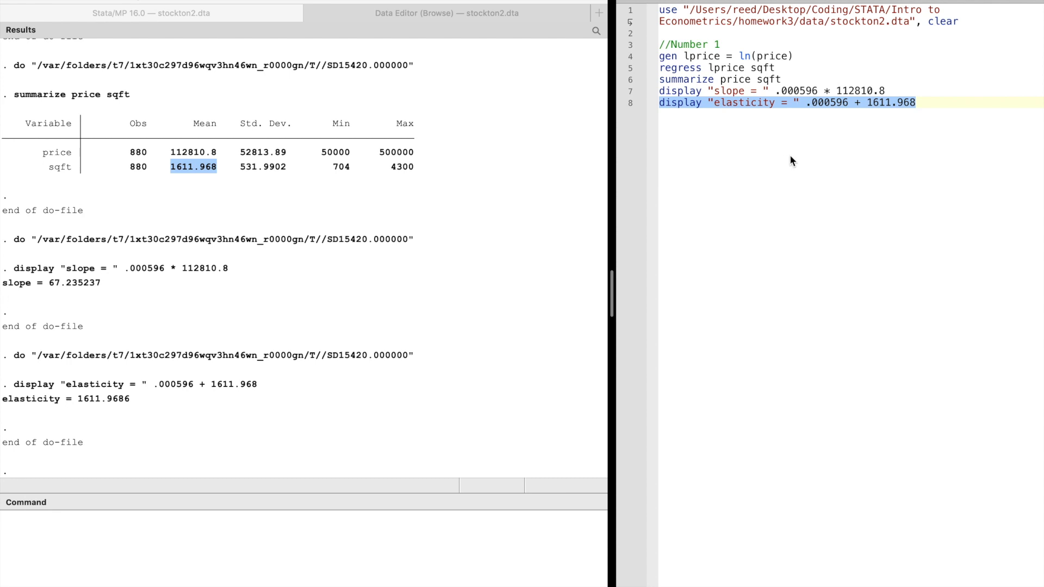
Replace the plus sign in the elasticity line with *, rerun the line and examine its result
left_click(860, 104)
key("BackSpace")
type("*")
triple_click(933, 103)
key("super+shift+d")
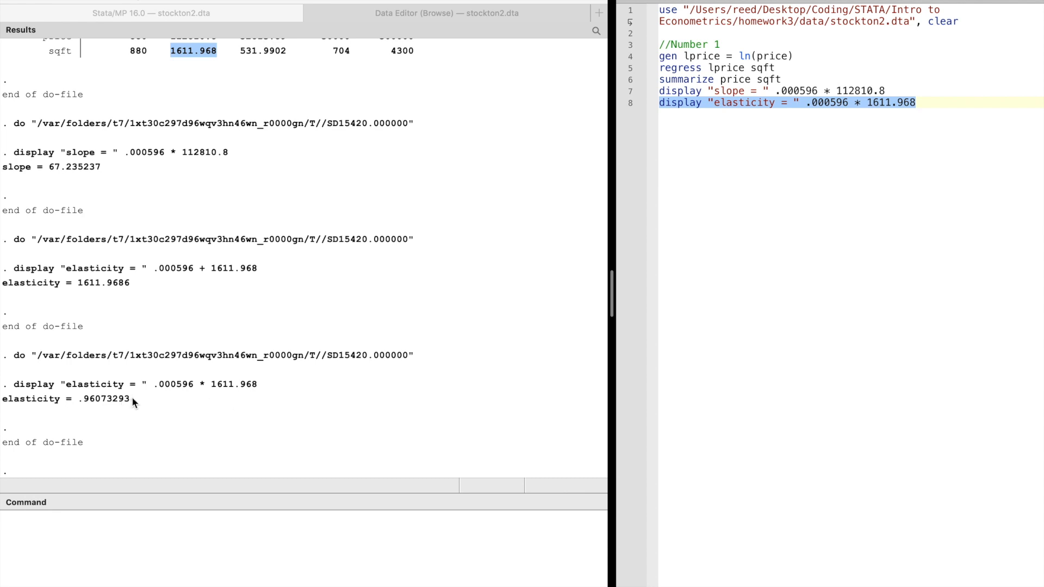
left_click_drag(133, 399, 86, 399)
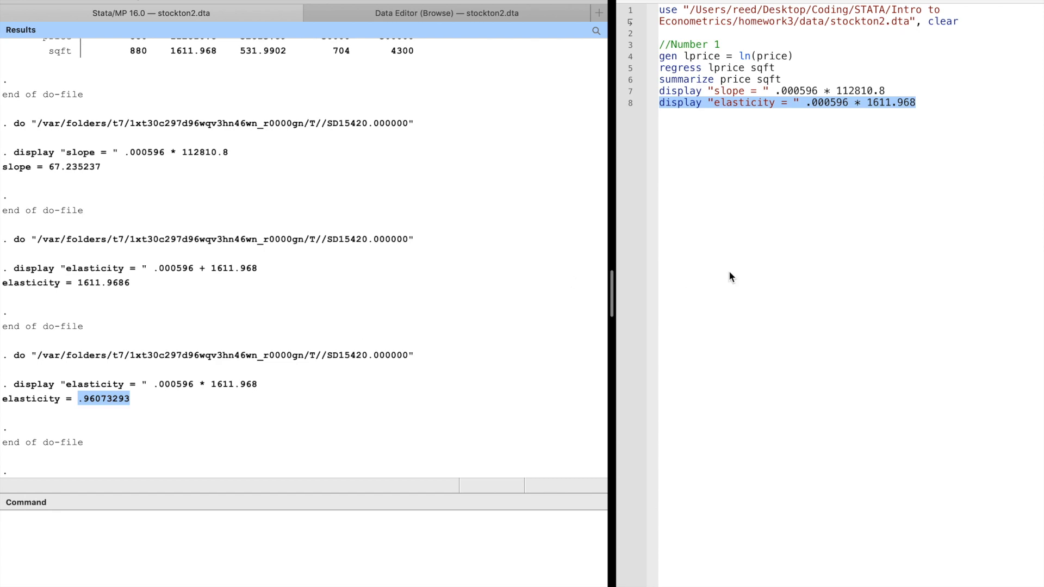
Leave a blank line below the elasticity line and read the log-log model question on the homework sheet
left_click(927, 104)
key("Return")
key("Return")
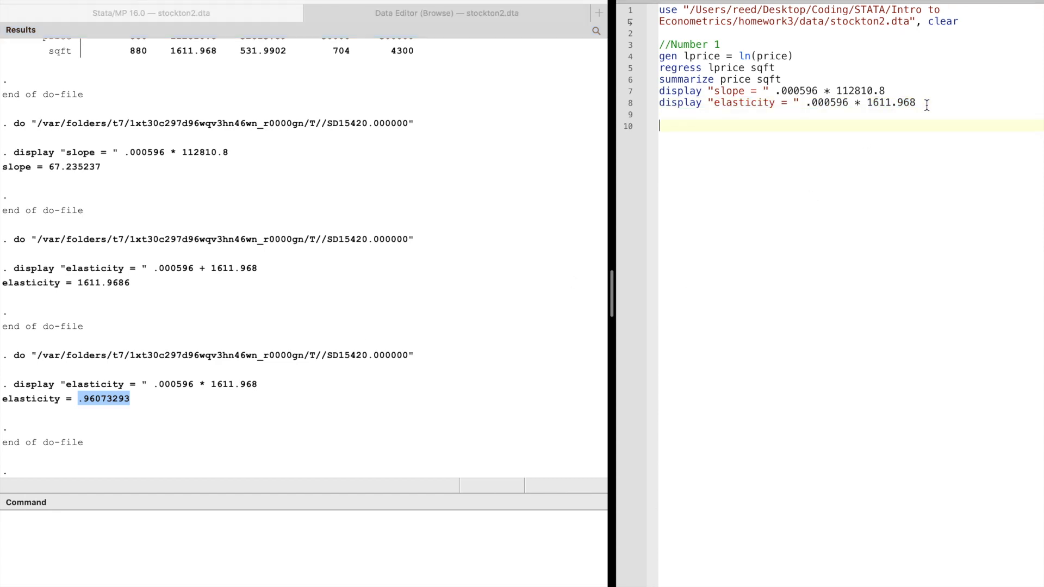
key("ctrl+Right")
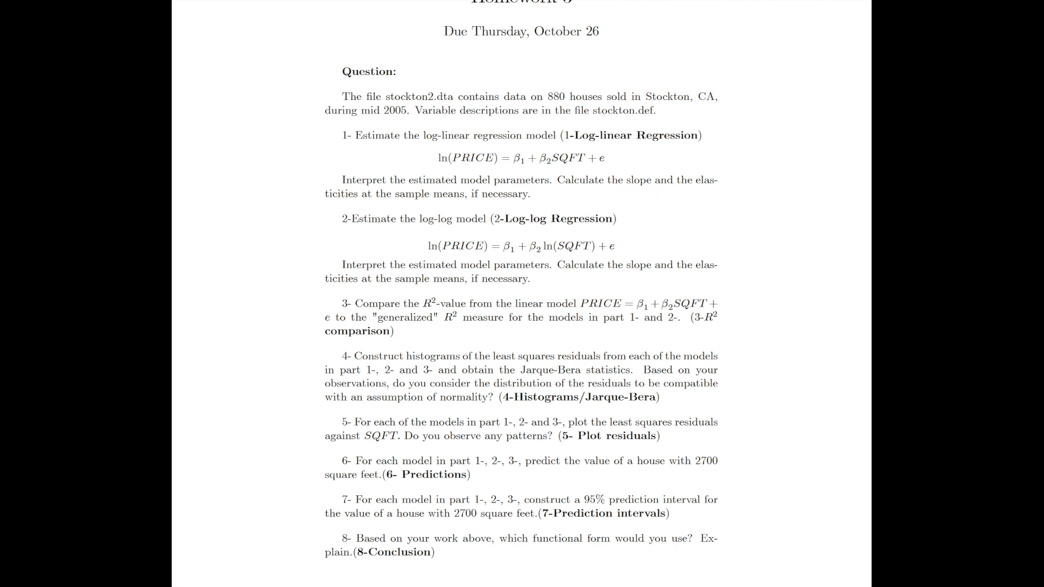
scroll(541, 193, "down", 2)
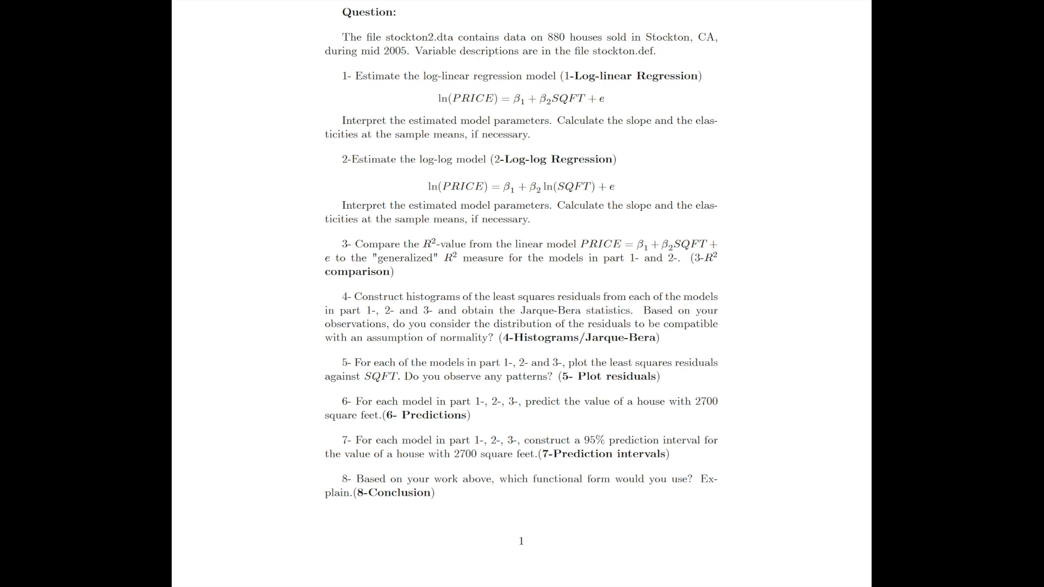
key("ctrl+Left")
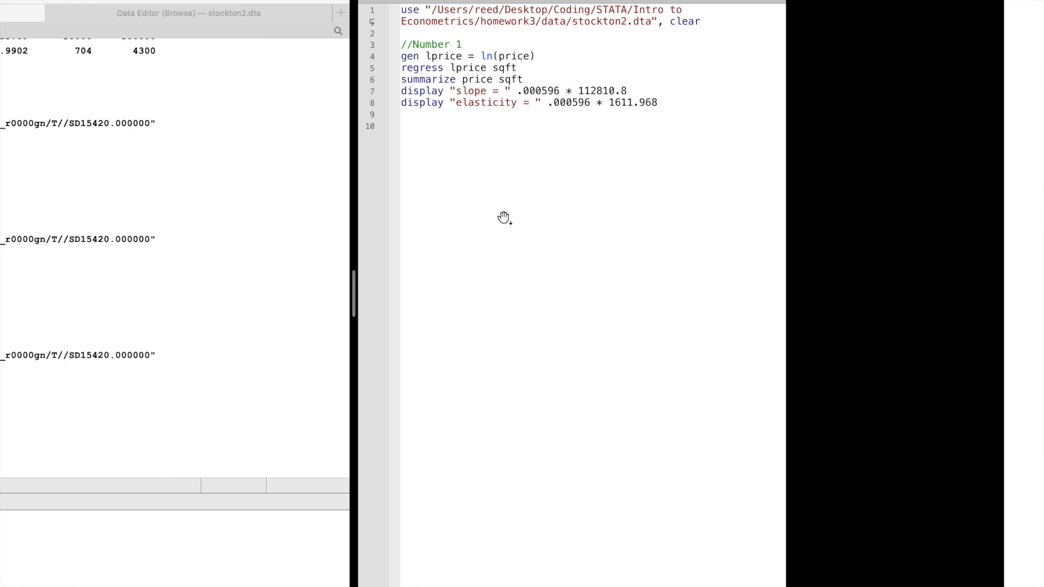
Add a //Number 2 comment and a line generating lsqft as ln(sqft) in the do-file
type("/Nu")
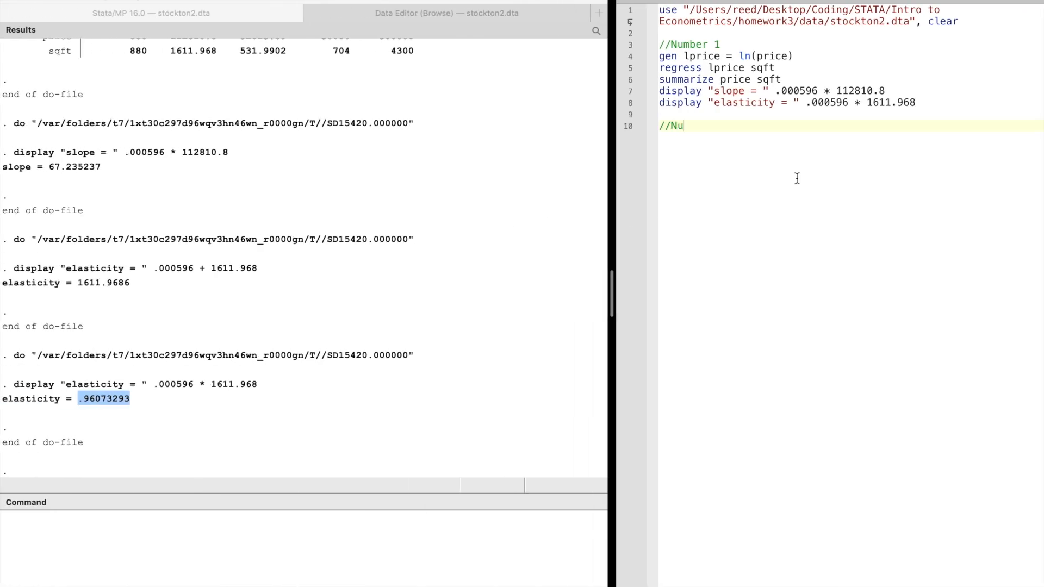
type("mber 2gen ")
type("lsqft =")
type(" ln)")
type("(sqft)")
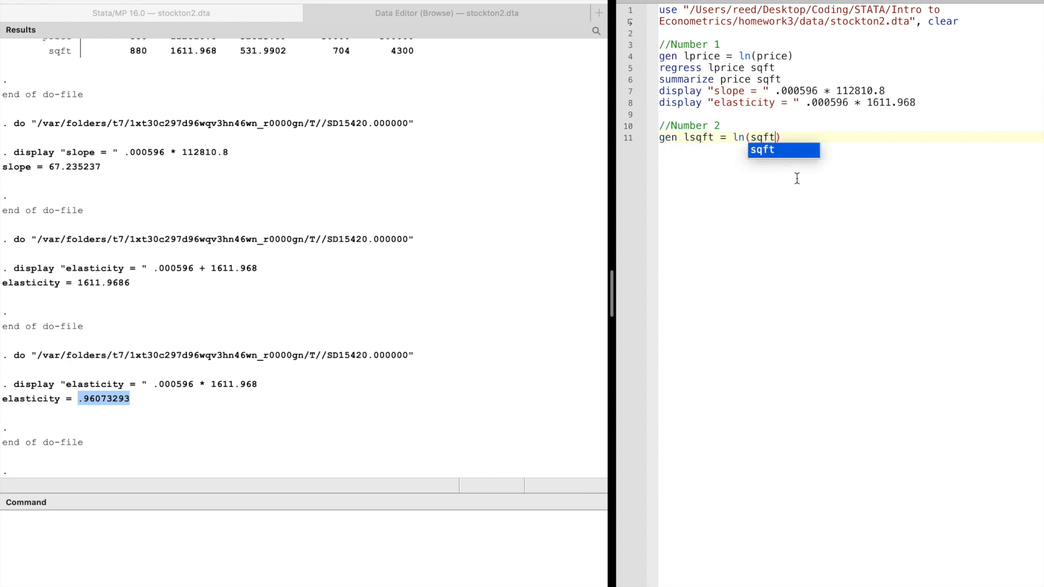
key("Return")
Add the line regress lprice lsqft below the lsqft definition
type("g")
key("BackSpace")
type("regre")
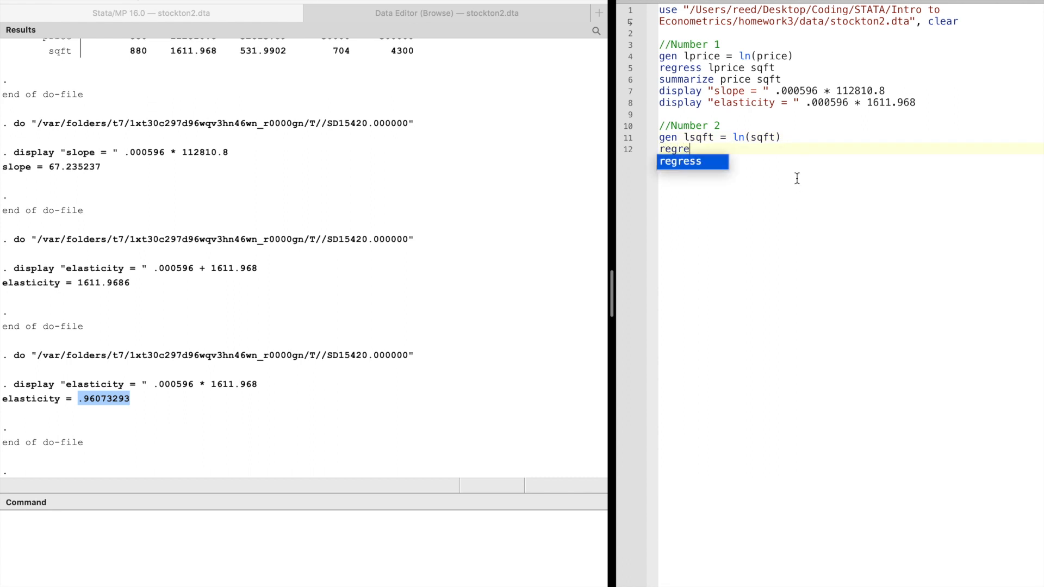
type("ss lprice lq")
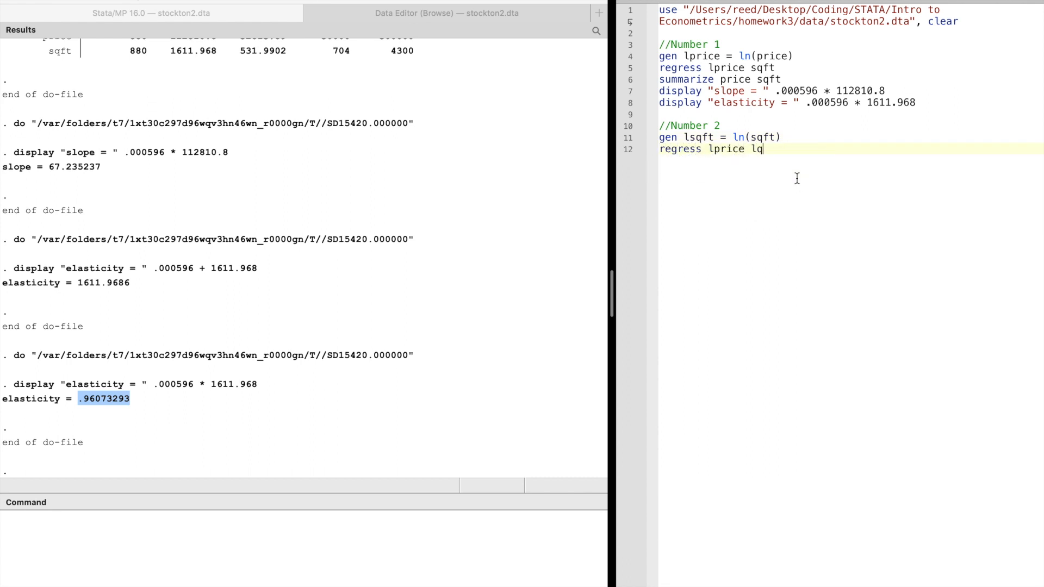
key("BackSpace")
type("sqft")
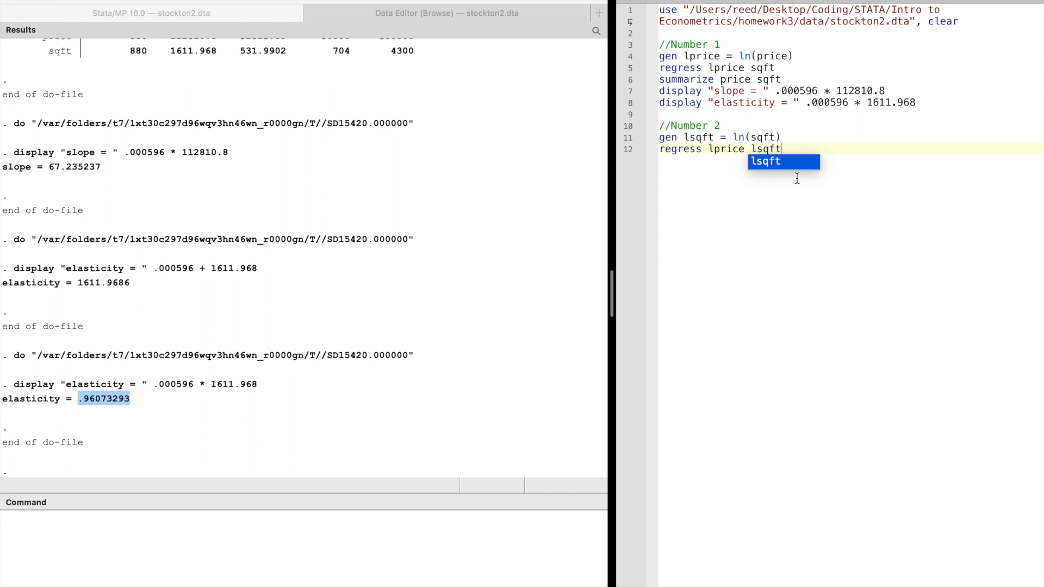
Run the gen lsqft and regress lprice lsqft lines and examine the lsqft coefficient
triple_click(821, 155)
left_click(831, 134)
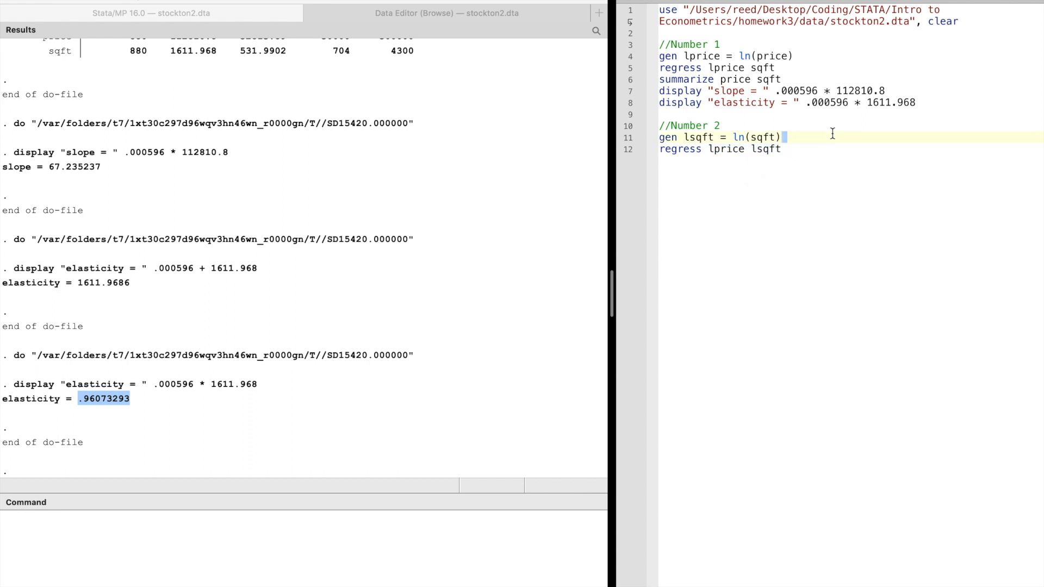
left_click_drag(660, 137, 830, 149)
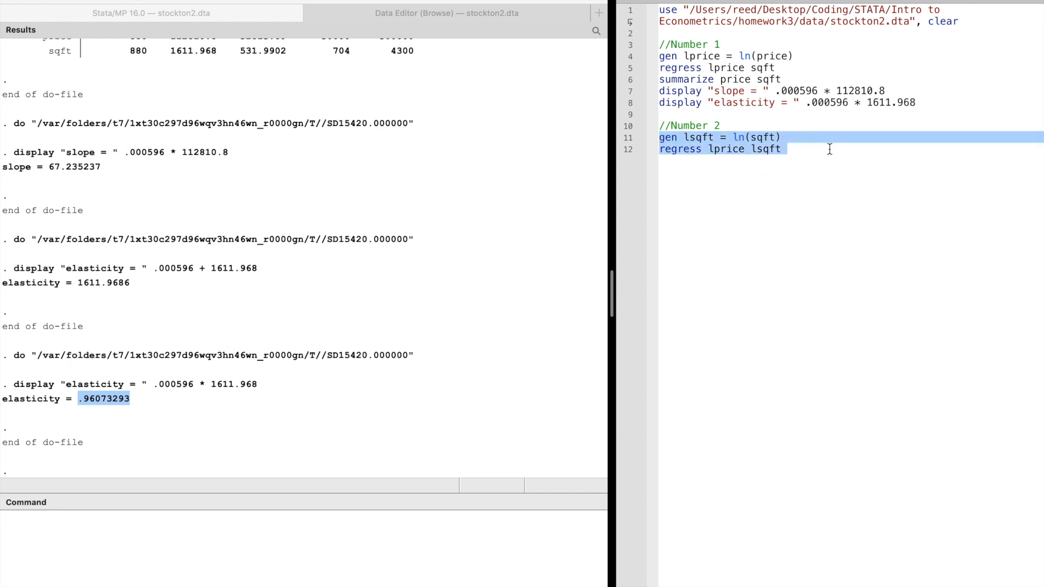
key("super+shift+d")
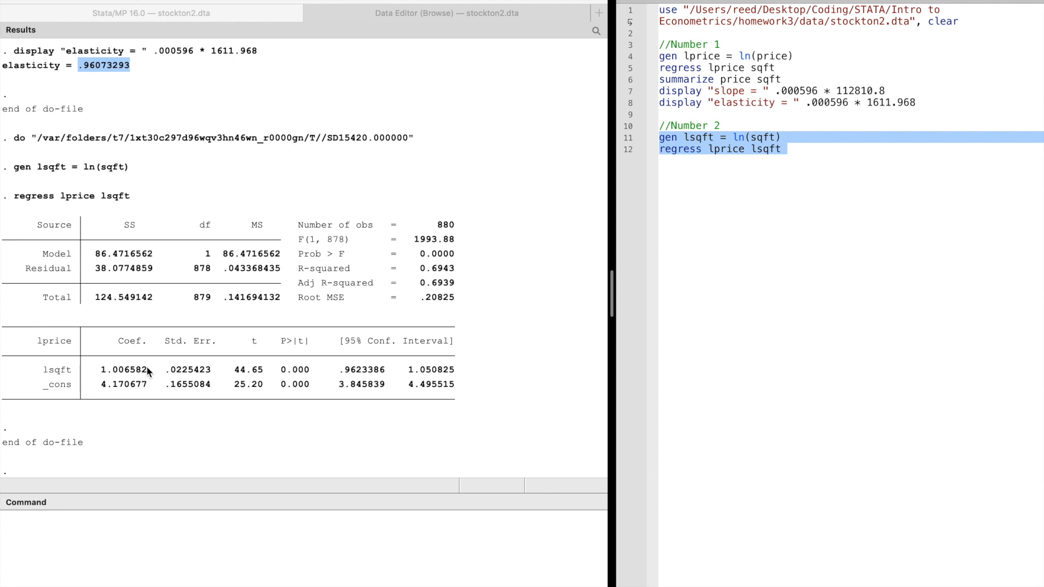
left_click_drag(145, 366, 102, 371)
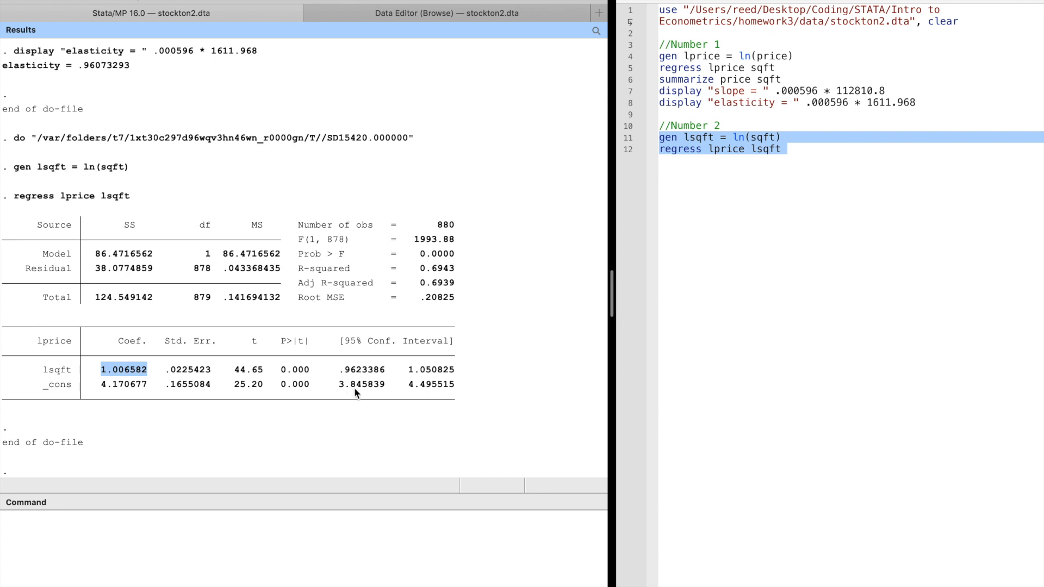
left_click(400, 418)
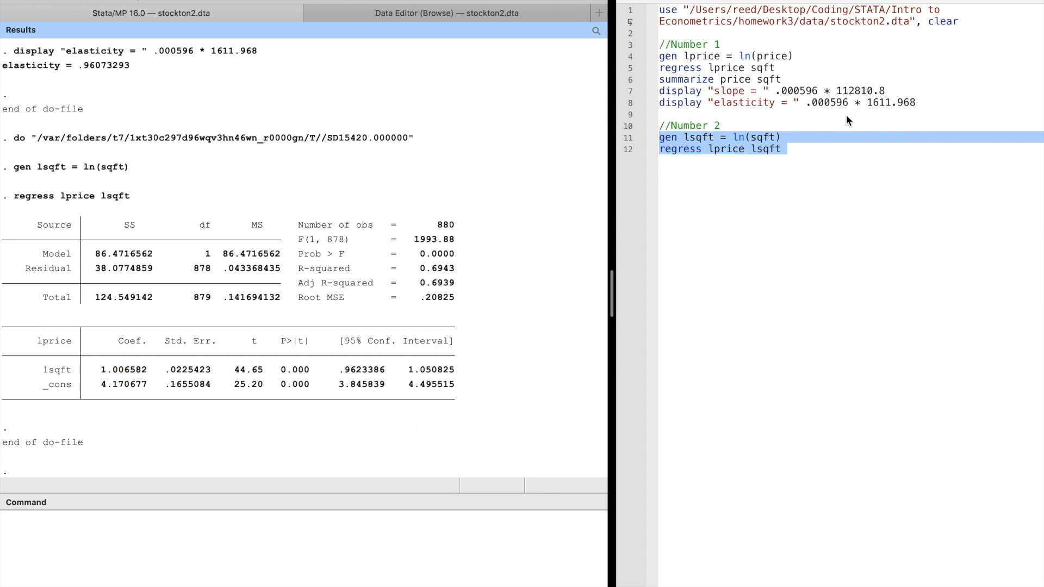
left_click(842, 148)
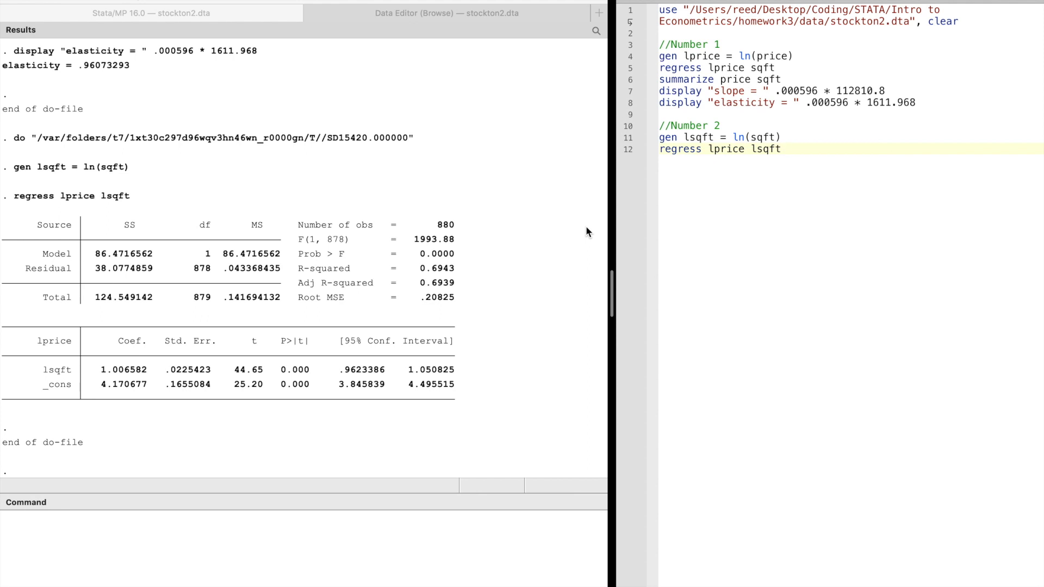
left_click_drag(146, 371, 100, 370)
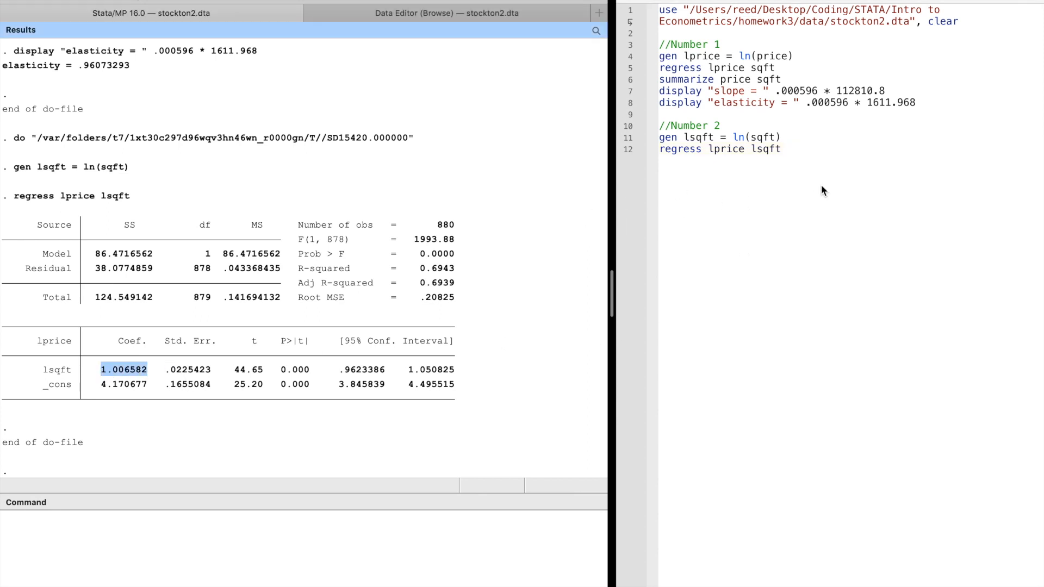
Copy the summarize price sqft line from Number 1 below the log-log regression and run it
left_click(850, 151)
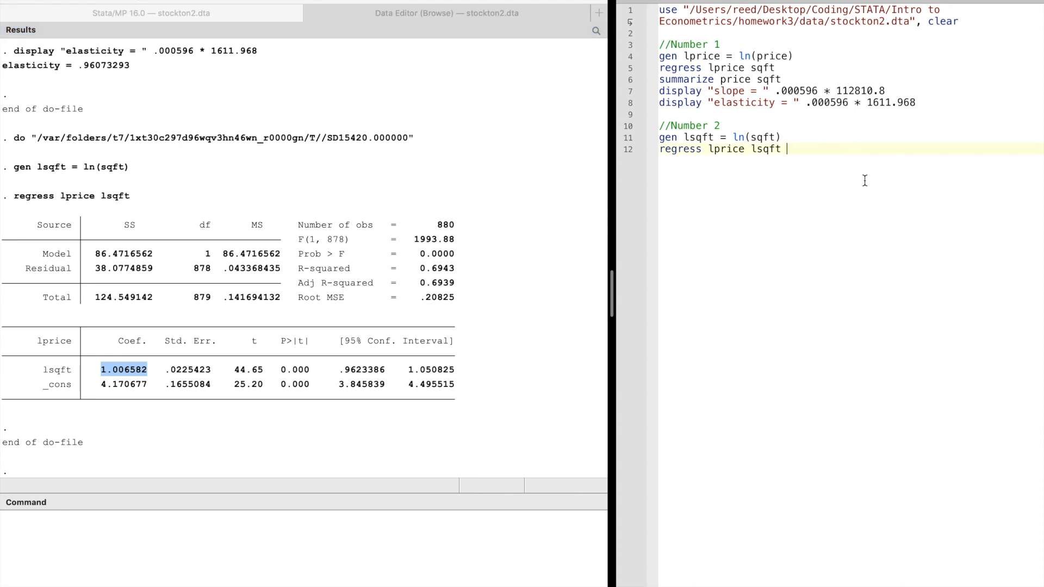
key("Return")
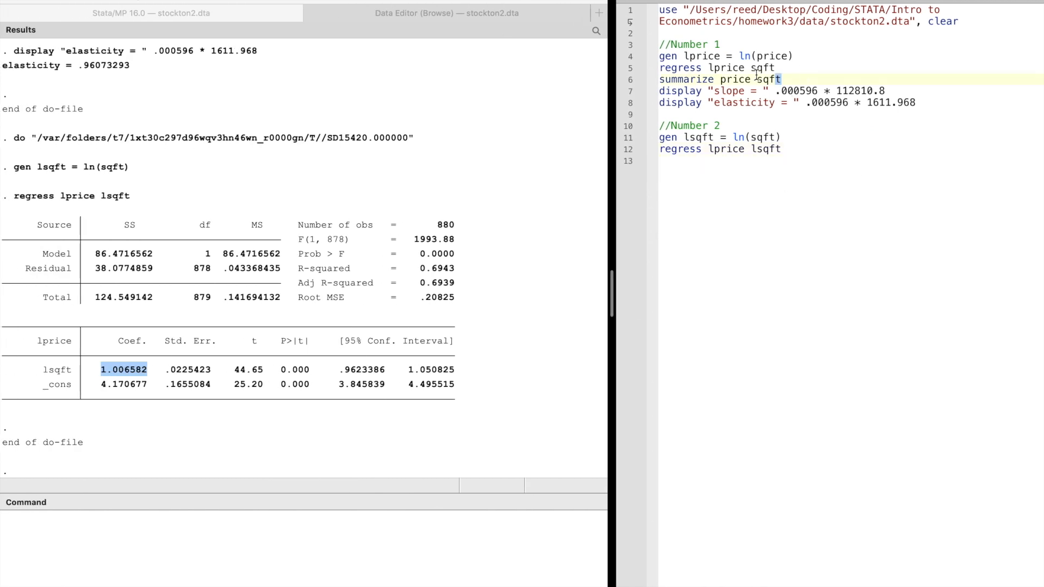
left_click_drag(783, 79, 659, 79)
key("super+c")
left_click(800, 202)
key("super+v")
triple_click(849, 156)
key("super+shift+d")
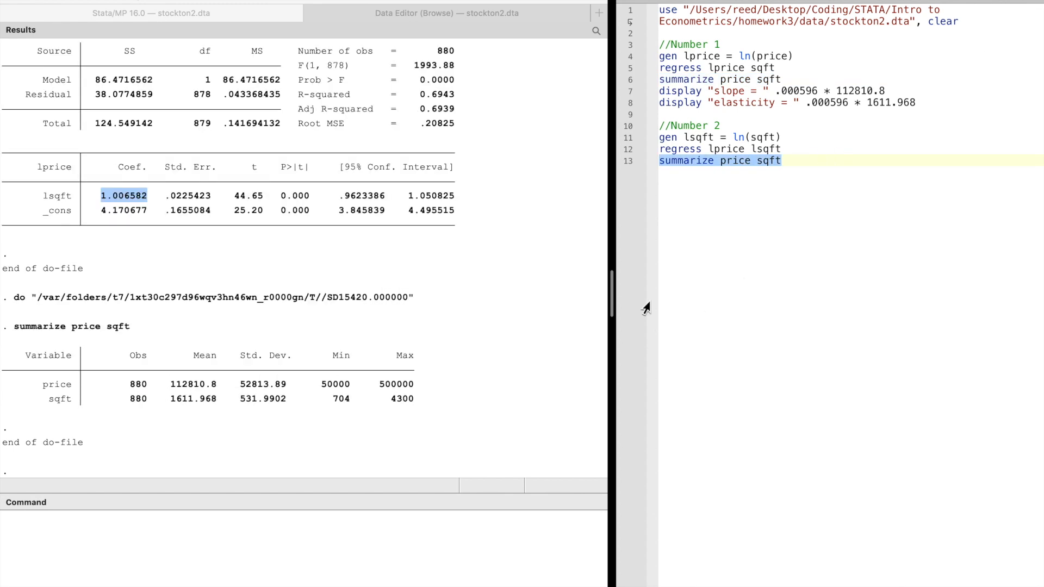
Add a display line labelled "Slope = " below the summarize line of Number 2
left_click(801, 161)
key("Return")
key("Return")
key("BackSpace")
type("display ")
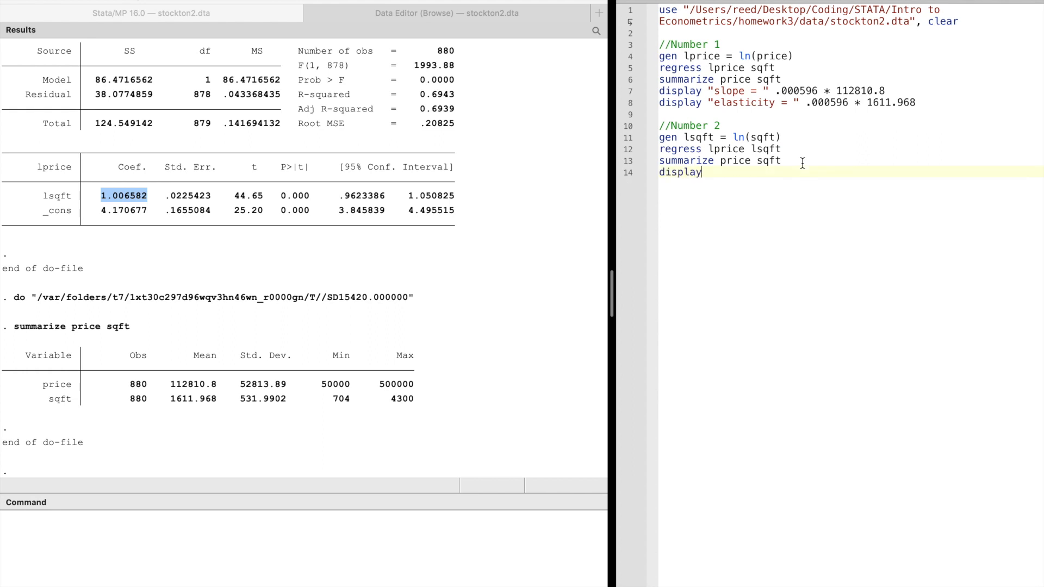
type("\"")
type("Sl")
key("BackSpace")
key("BackSpace")
type("Slope =")
Copy the lsqft coefficient 1.006582 from the regression output into the new Slope line
scroll(161, 243, "up", 10)
scroll(166, 228, "down", 10)
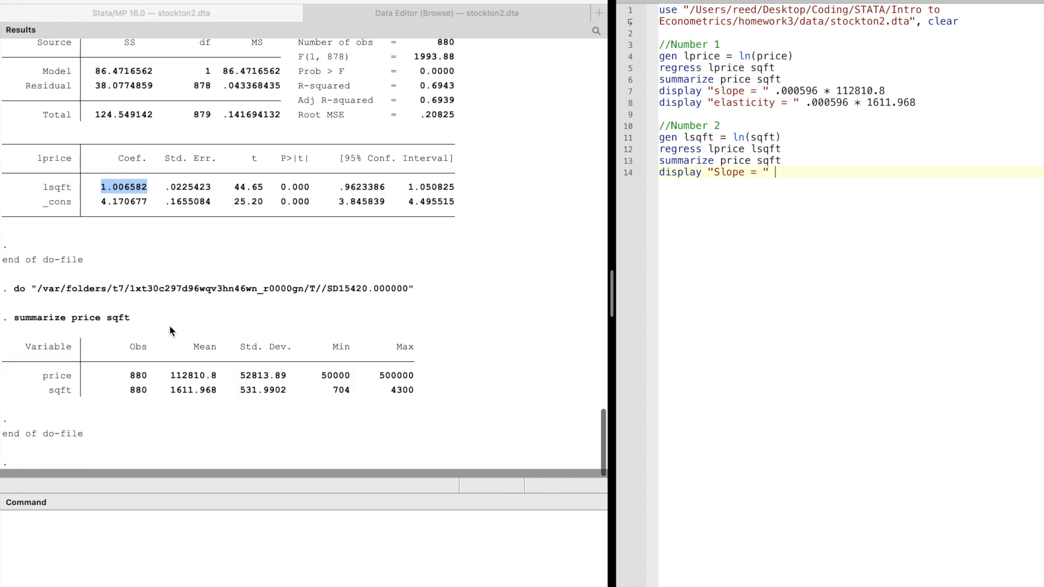
left_click_drag(151, 194, 97, 197)
key("super+c")
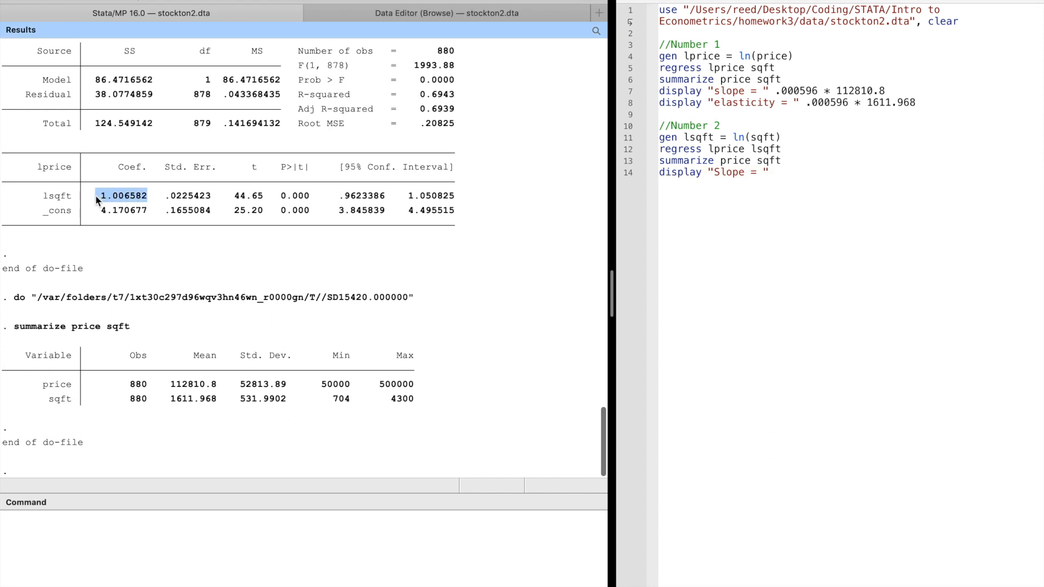
left_click(825, 172)
key("super+v")
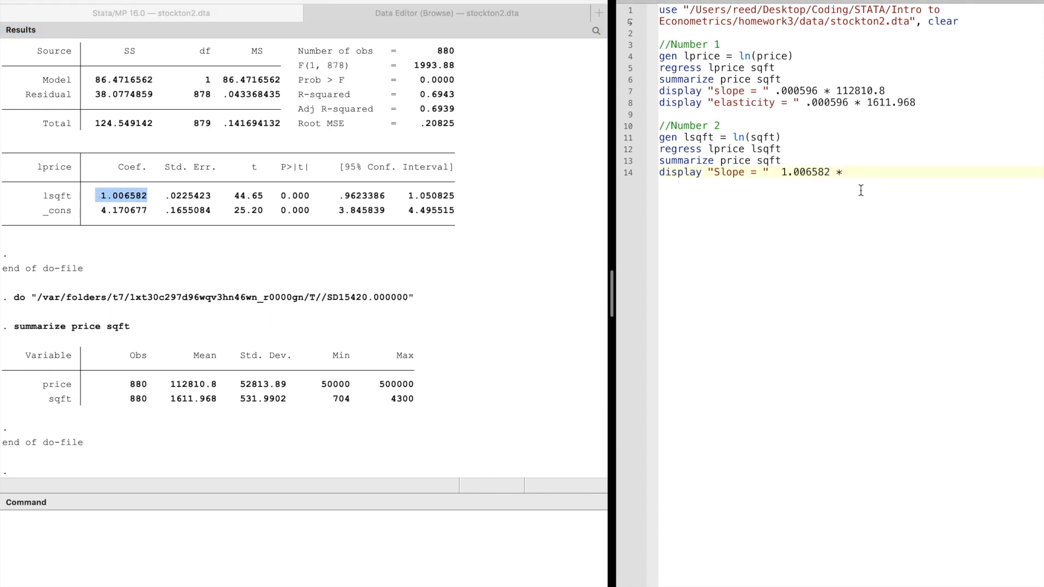
Multiply the coefficient in the Slope line by a parenthesised term holding the mean price 112810.8
type("* (")
left_click_drag(220, 385, 170, 385)
key("super+c")
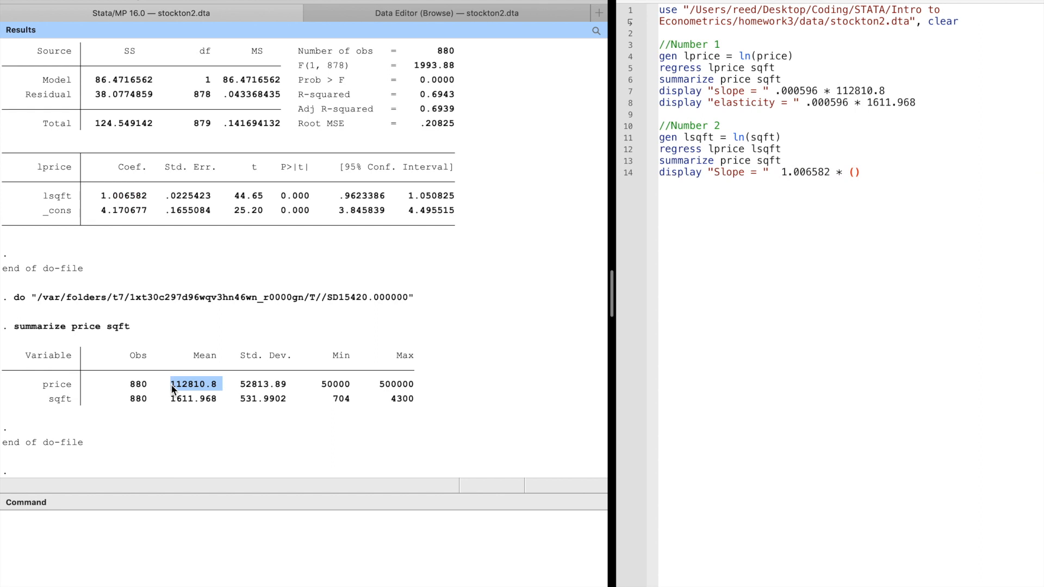
left_click(855, 173)
key("super+v")
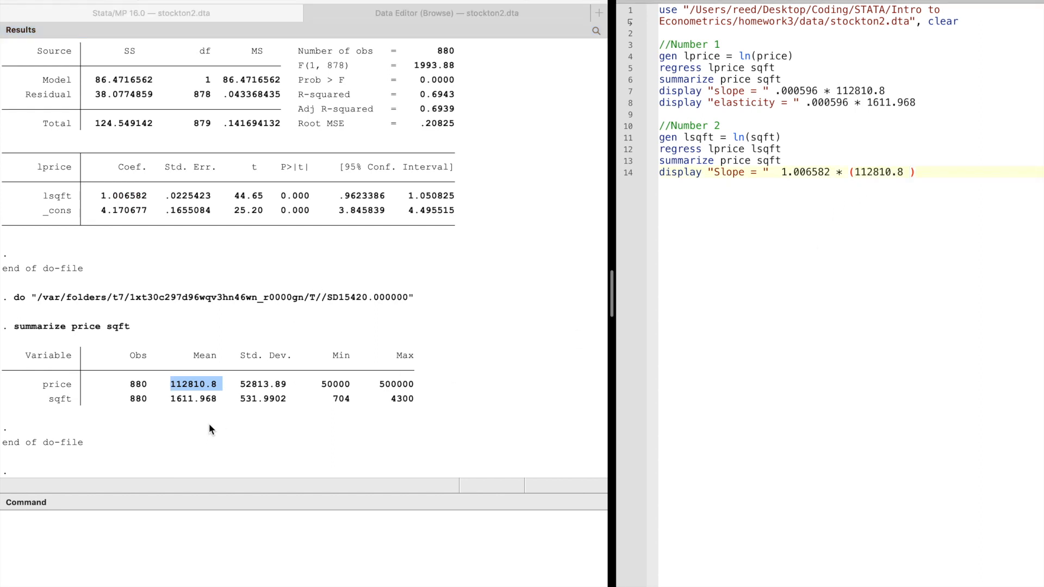
Divide the mean price inside the parentheses by the mean of sqft, 1611.968
left_click(219, 399)
left_click_drag(220, 398, 174, 401)
key("super+c")
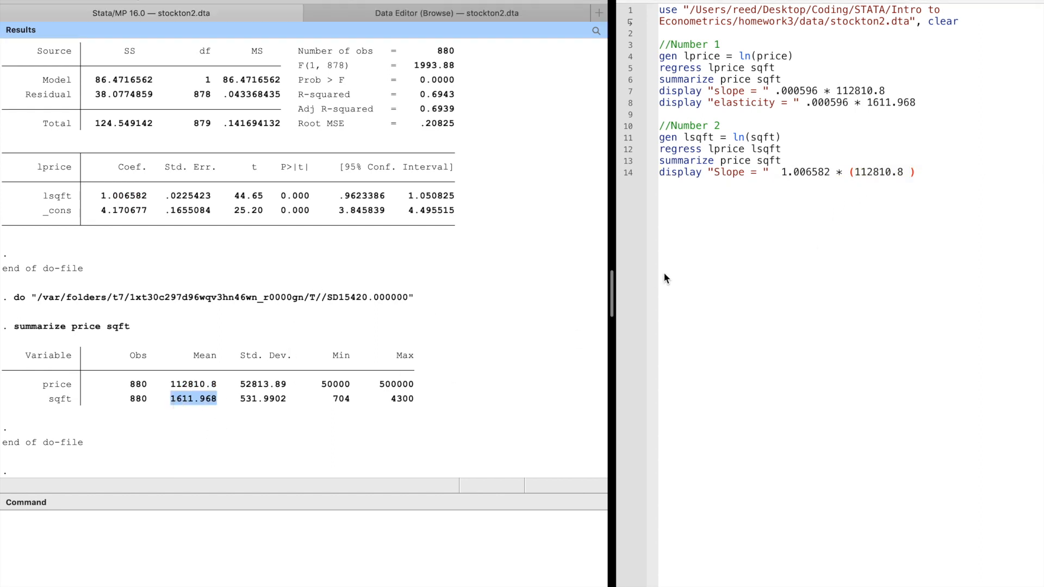
left_click(912, 172)
type("/")
key("super+v")
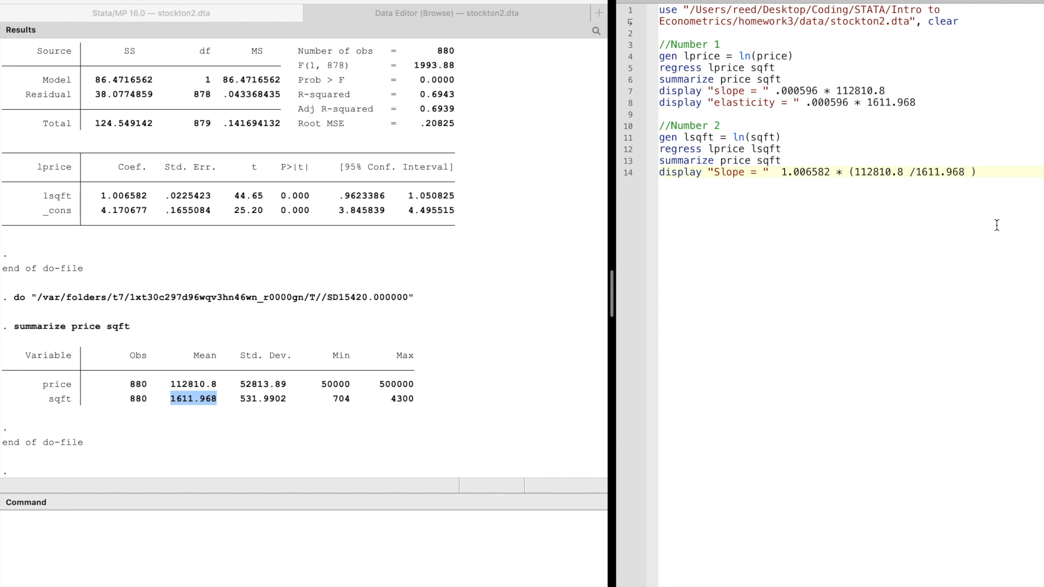
Tidy the spacing inside the Slope line's parentheses and run that line
left_click(916, 172)
left_click(980, 173)
key("BackSpace")
triple_click(982, 173)
key("super+shift+d")
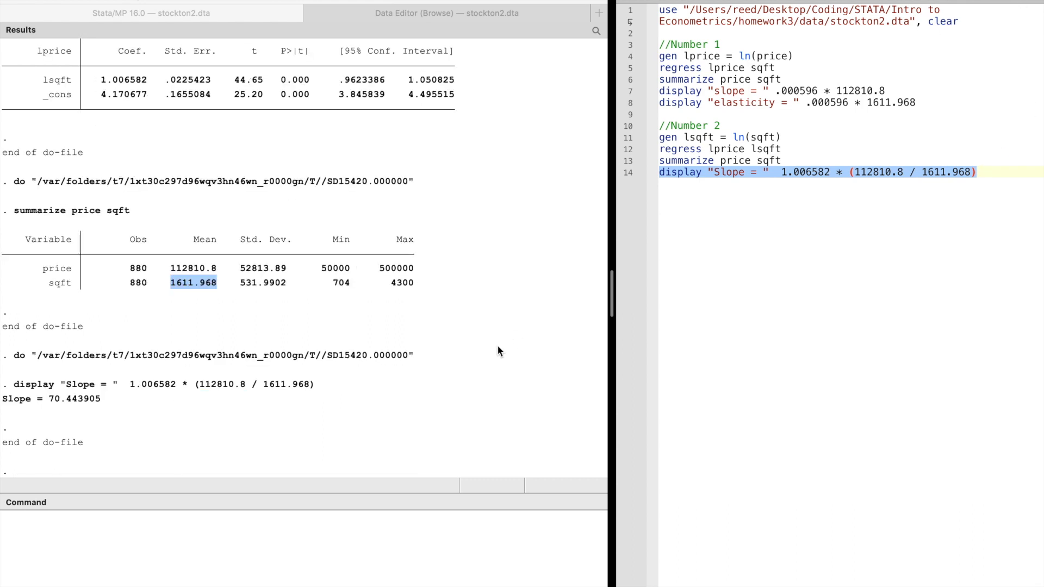
Compare the log-log slope result with the earlier log-linear slope in the results output
left_click_drag(102, 403, 57, 406)
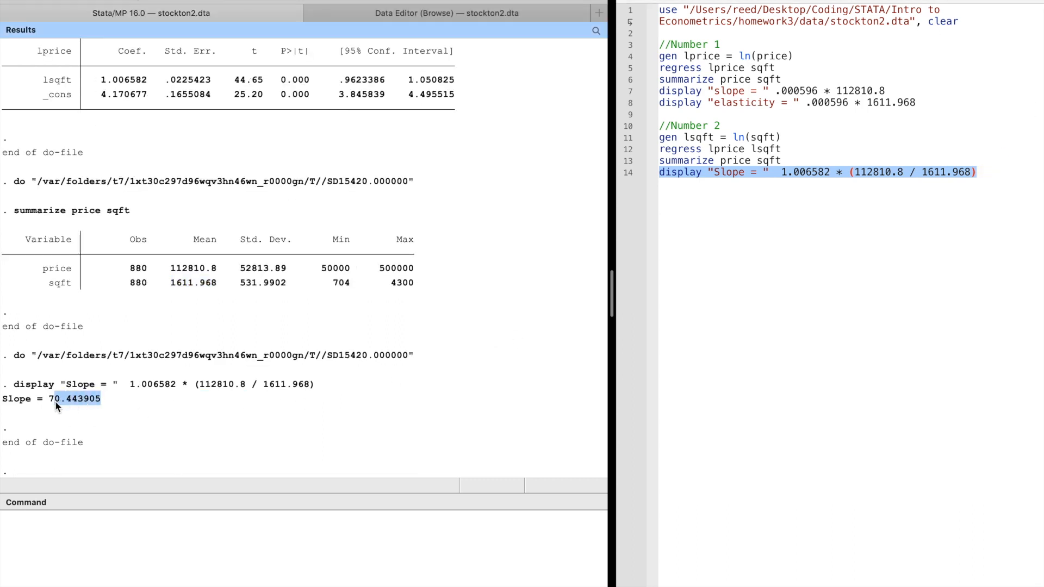
scroll(293, 315, "up", 10)
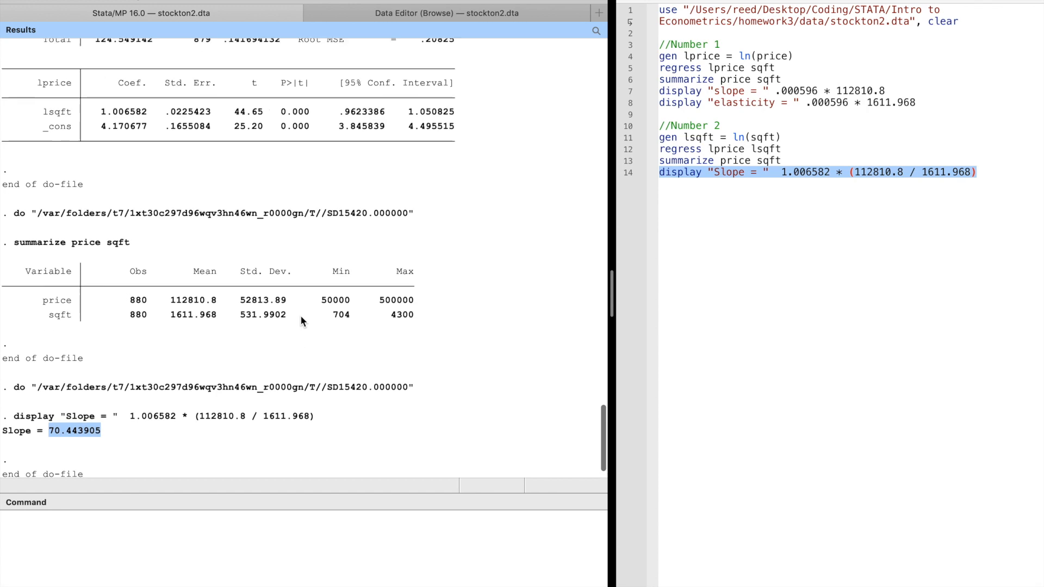
scroll(287, 318, "up", 7)
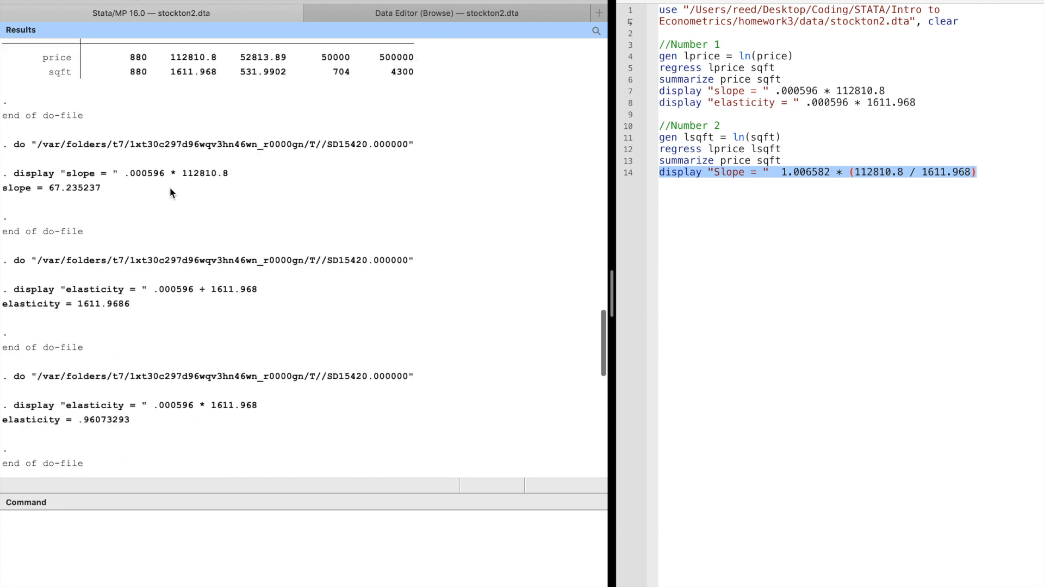
left_click_drag(101, 243, 49, 243)
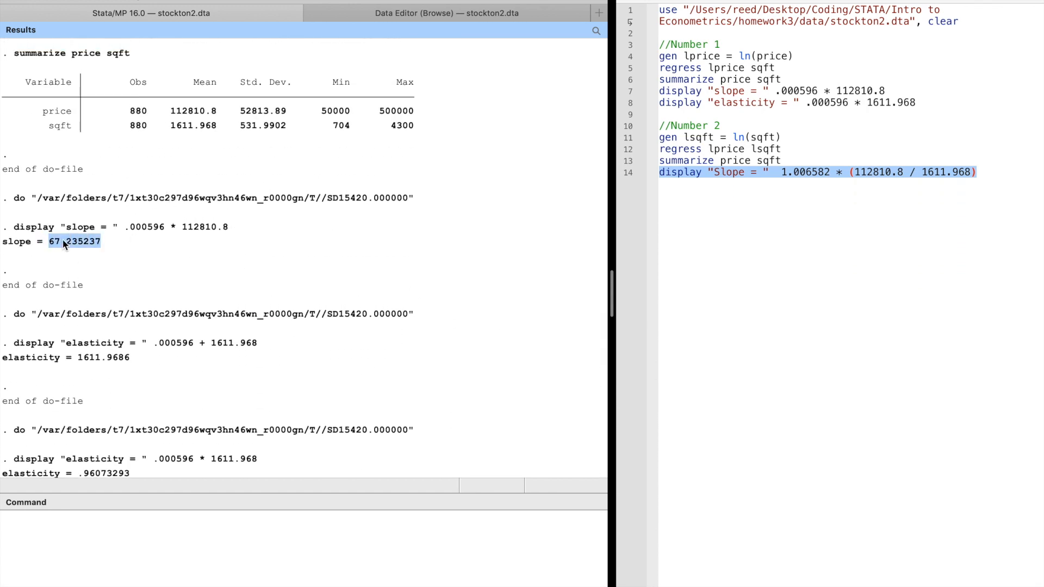
key("super+shift+d")
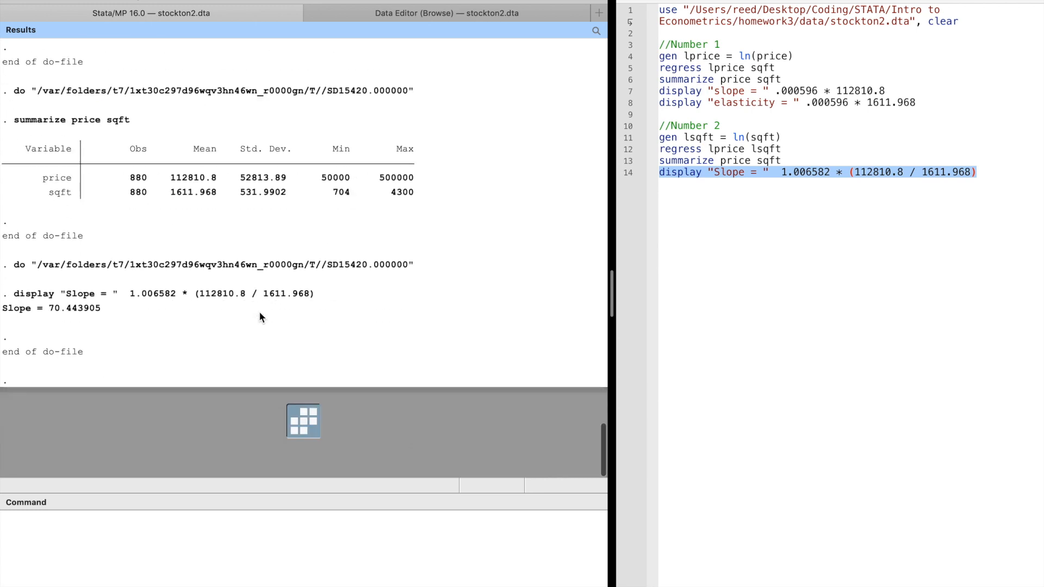
Add a display line labelled "Elasticity = " that outputs _b[lsqft] below the log-log Slope line
left_click(866, 197)
key("Return")
type("s")
key("BackSpace")
type("display ")
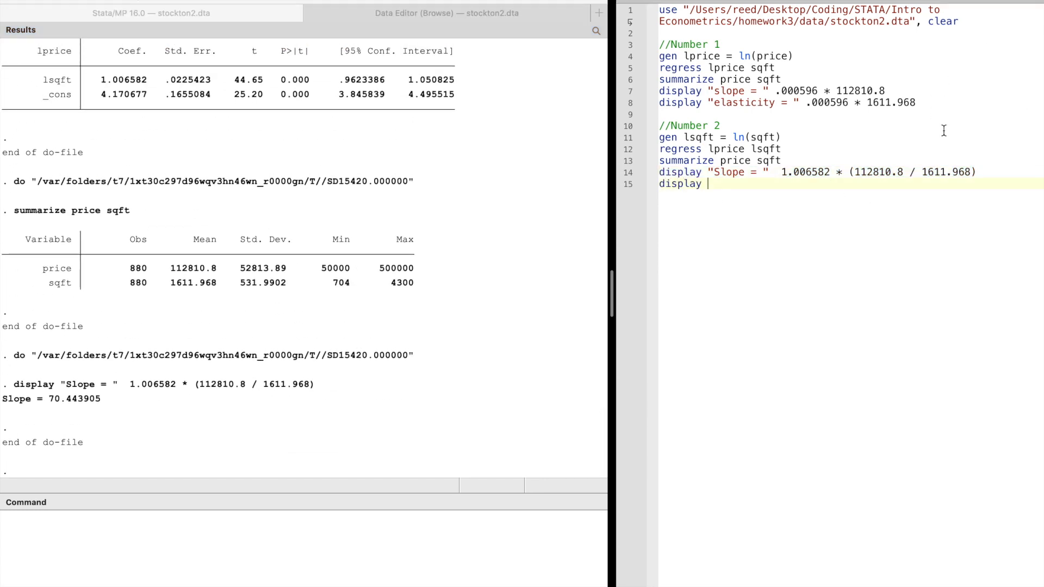
type("\"Elasticity = \" _b[")
scroll(71, 206, "up", 5)
scroll(155, 247, "down", 4)
scroll(218, 212, "up", 5)
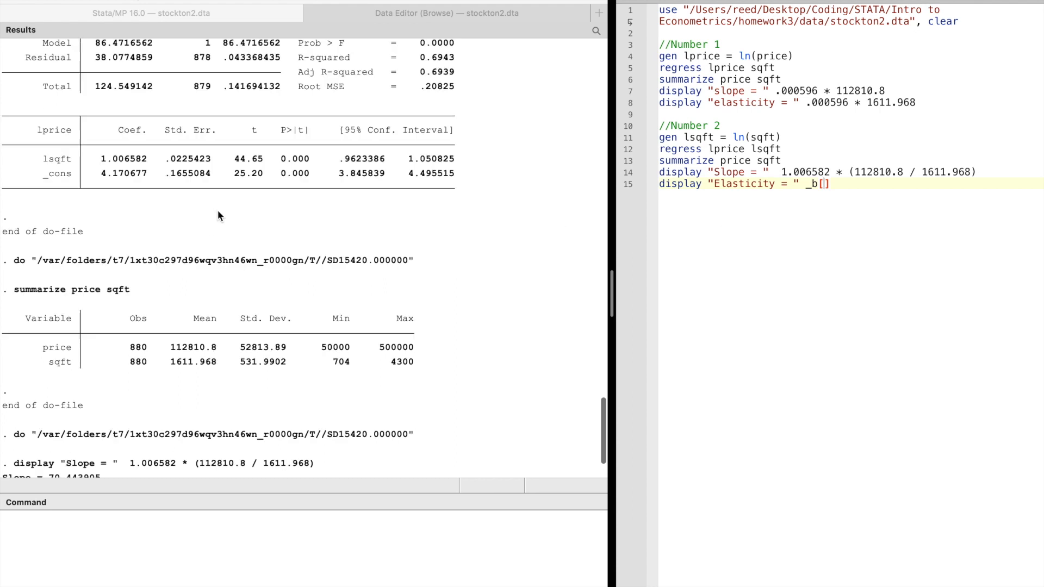
type("lq")
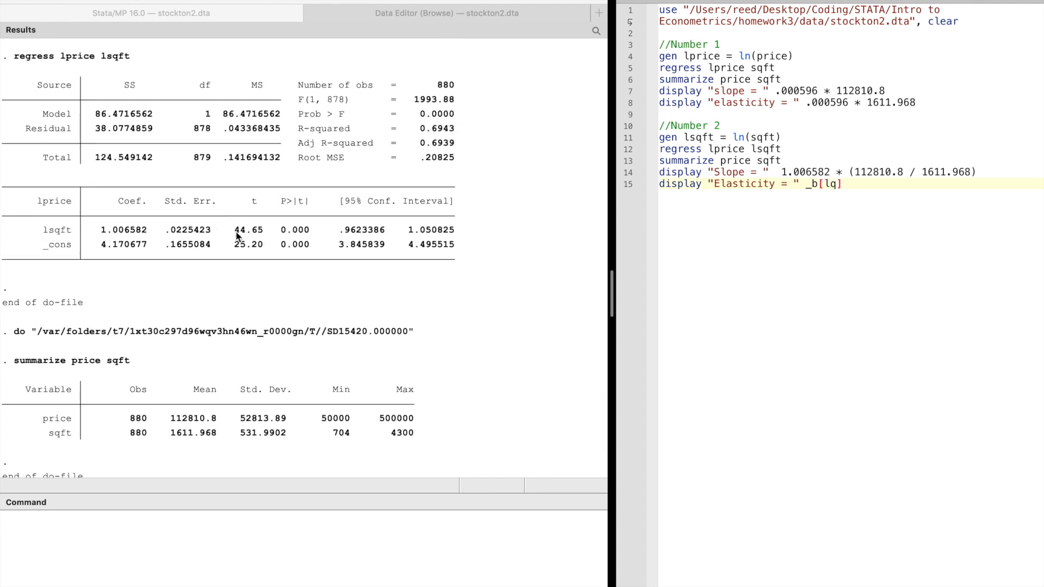
key("BackSpace")
type("sqft")
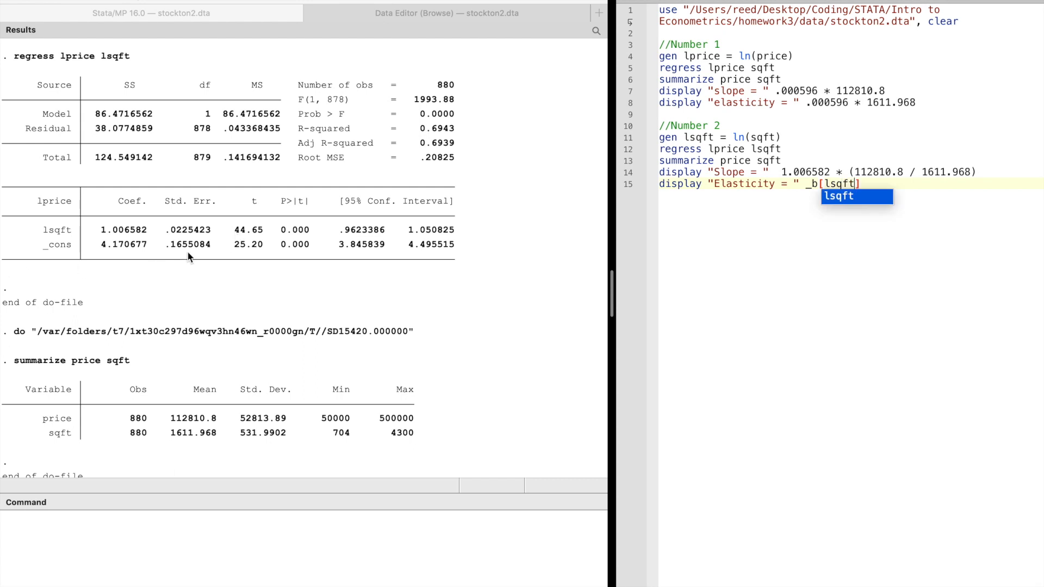
Check the lsqft coefficient in the regression output and run only the log-log Elasticity line
left_click_drag(148, 233, 101, 231)
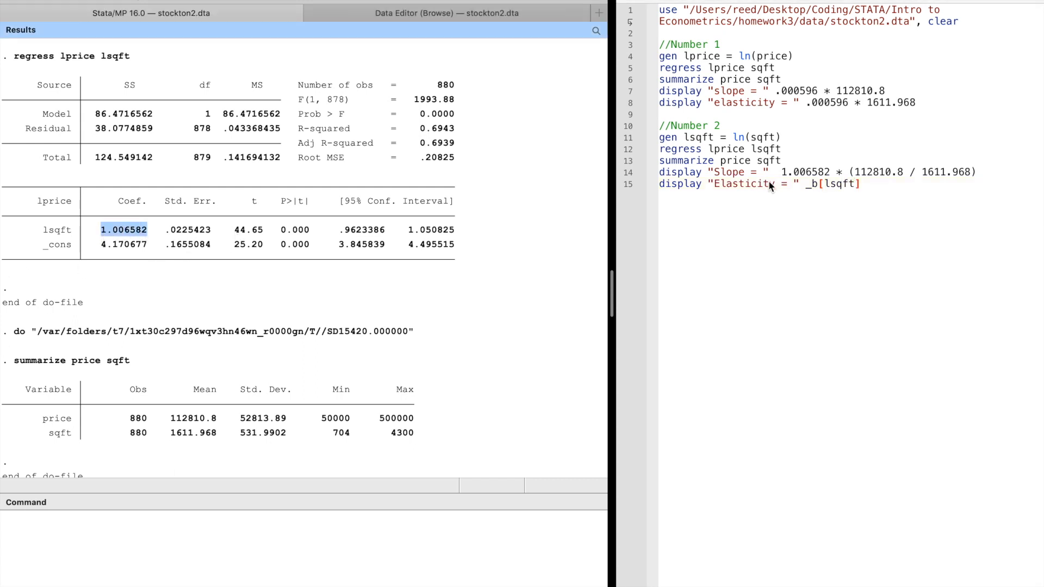
left_click(869, 184)
triple_click(892, 183)
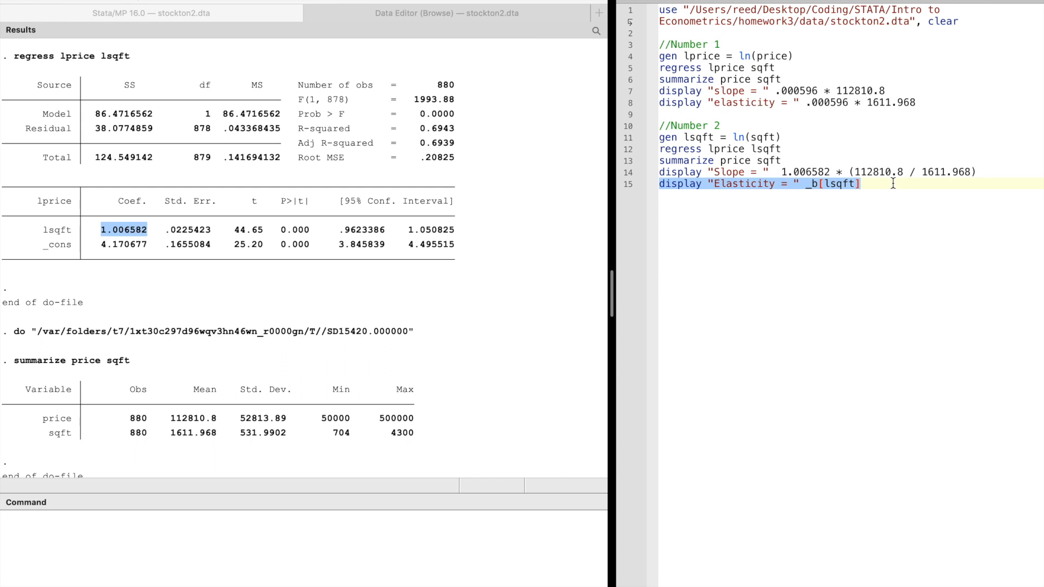
left_click(1025, 2)
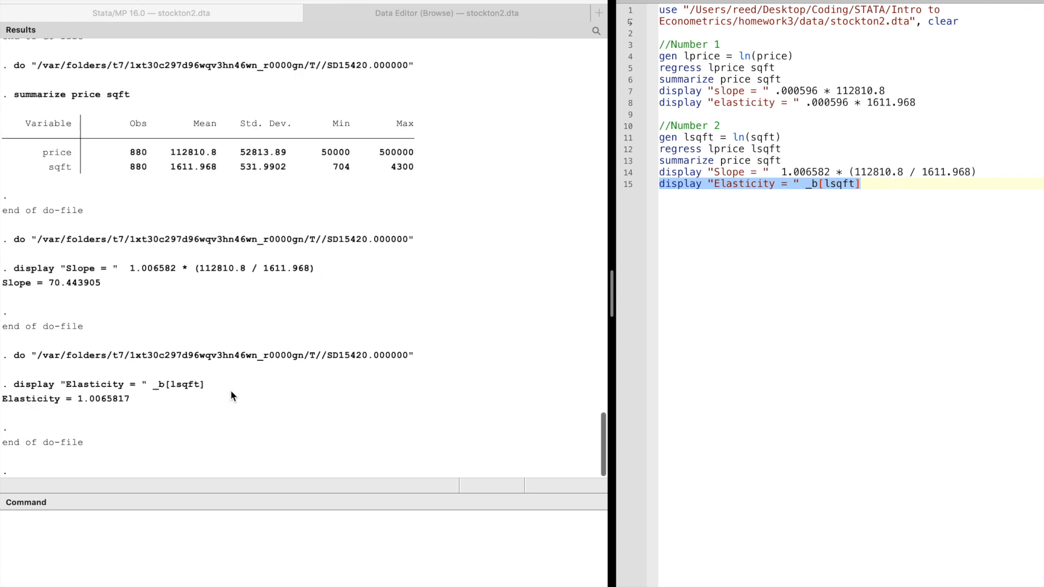
Compare the log-log elasticity result with the earlier log-linear elasticity in the results output
left_click_drag(200, 385, 176, 384)
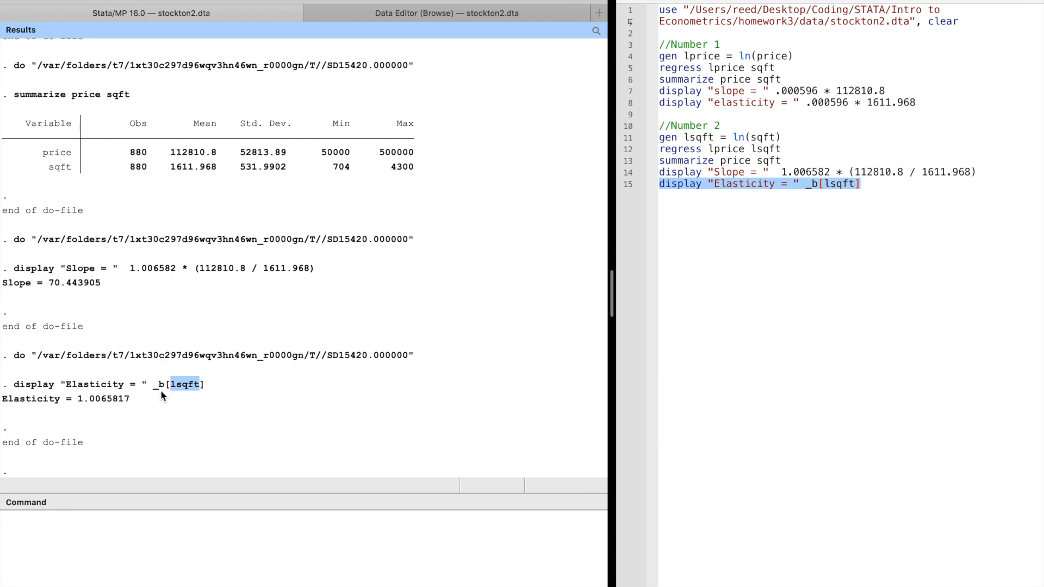
scroll(233, 328, "up", 2)
scroll(233, 328, "up", 10)
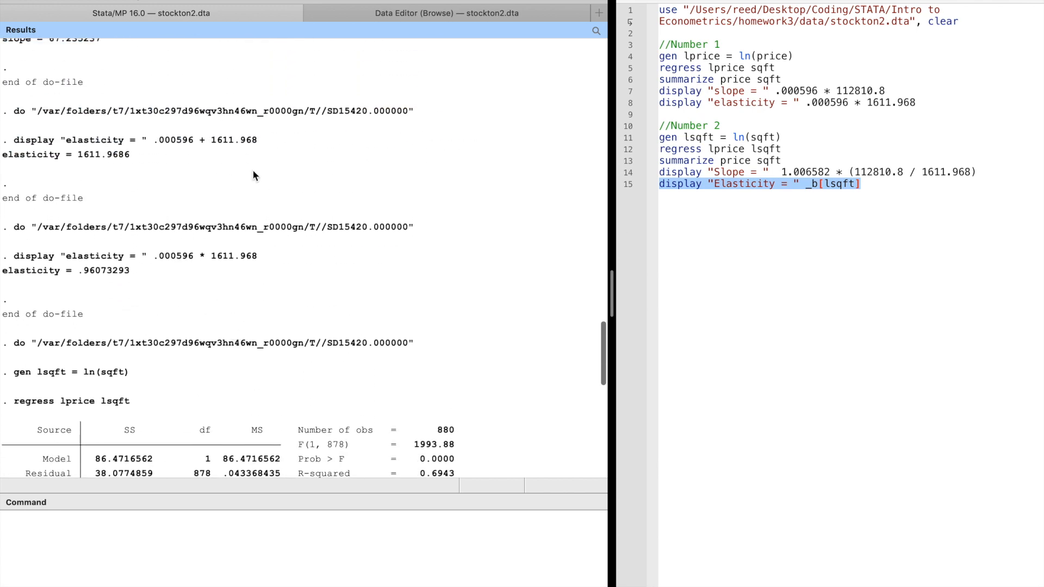
left_click_drag(129, 310, 83, 310)
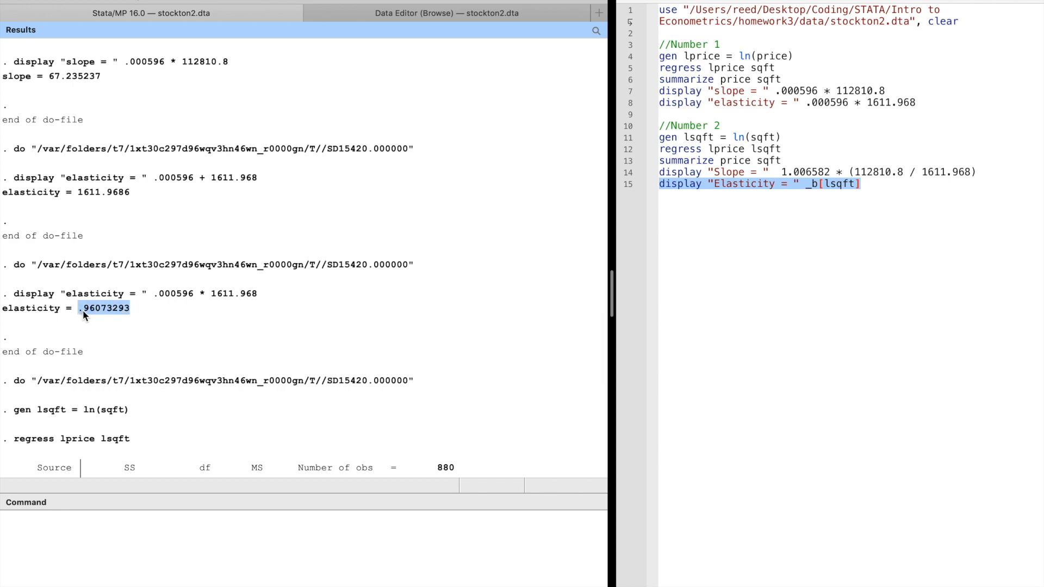
scroll(260, 324, "down", 20)
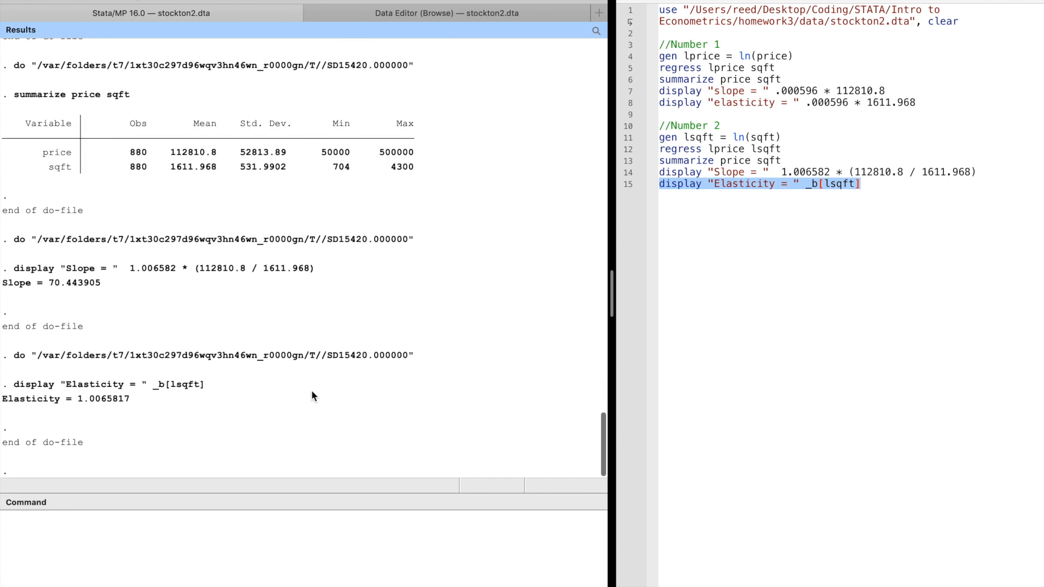
Read question 3 on the homework sheet and add a "//Number 3" comment after a blank line below the Elasticity line
left_click(932, 184)
key("Return")
key("Return")
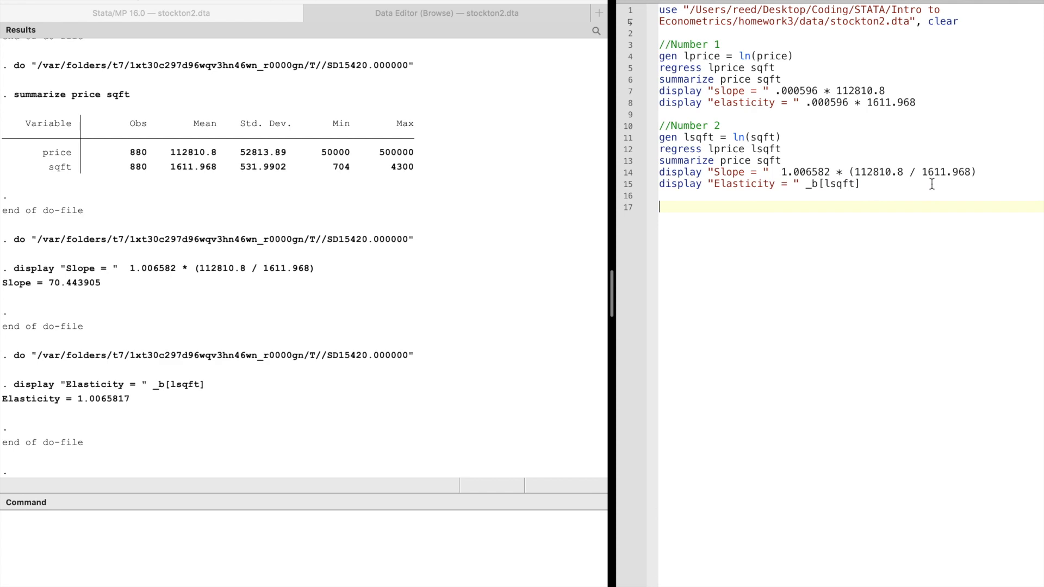
scroll(931, 184, "right", 5)
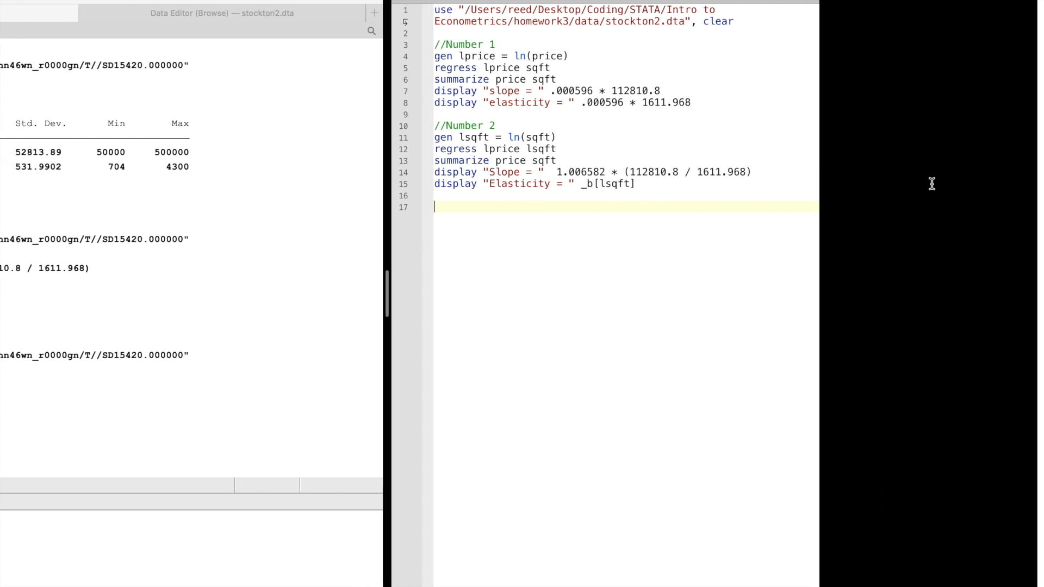
scroll(932, 184, "right", 5)
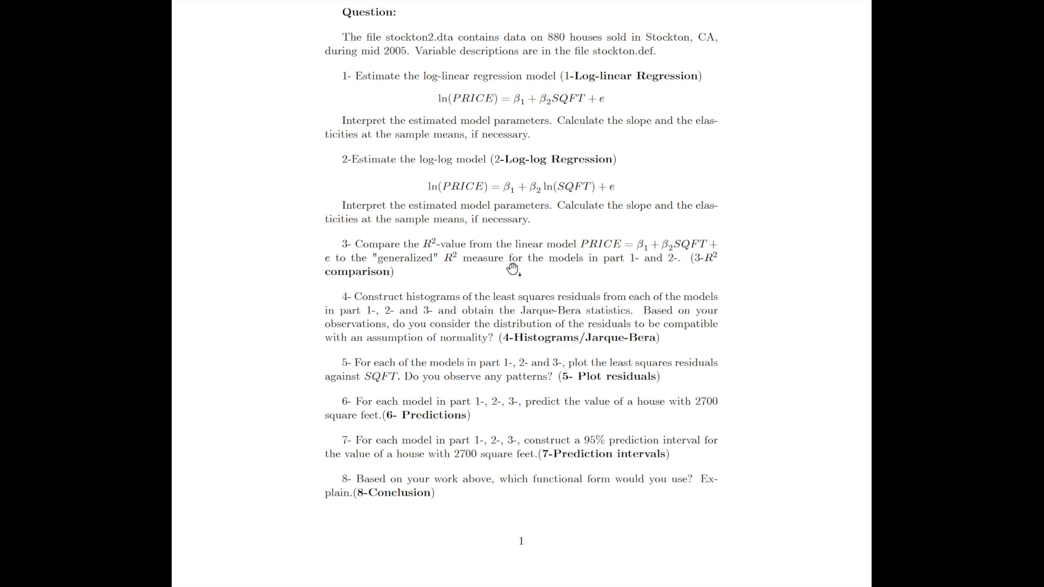
scroll(512, 268, "left", 2)
scroll(582, 257, "left", 3)
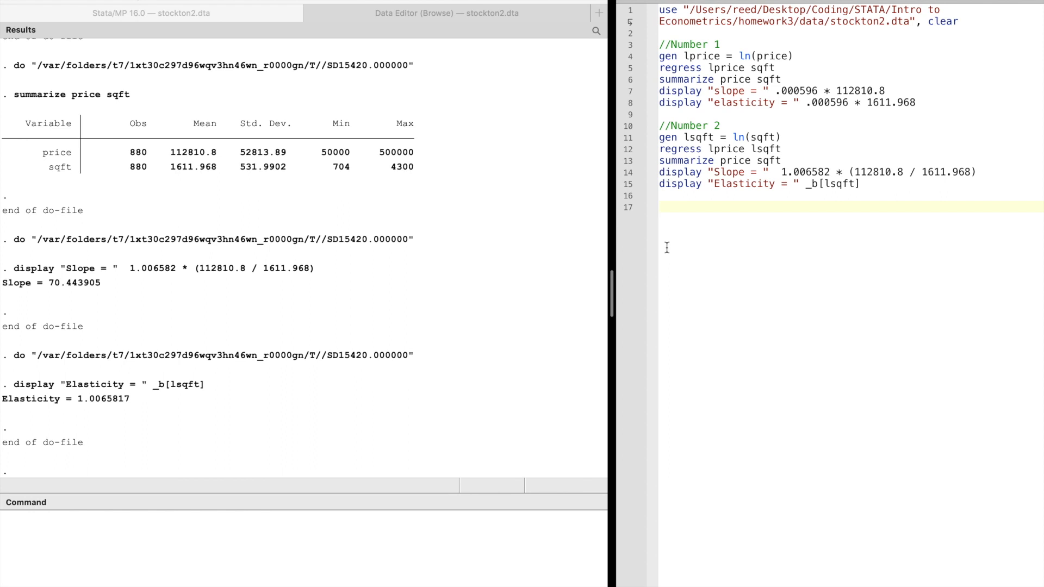
type("//Number 3")
key("Return")
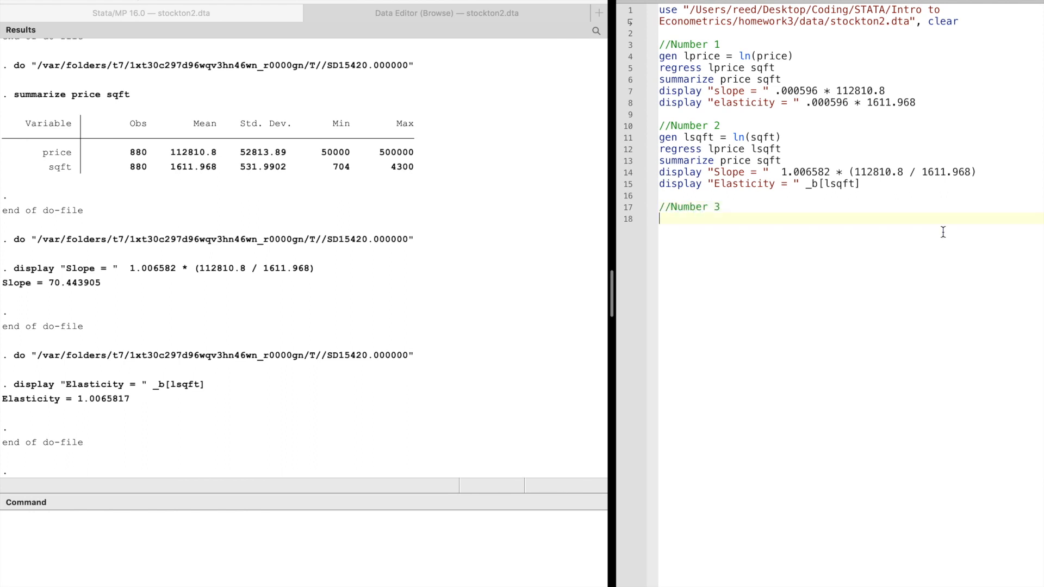
Write regress price sqft under Number 3, run that line and check the linear model's R-squared
type("regress price sqft")
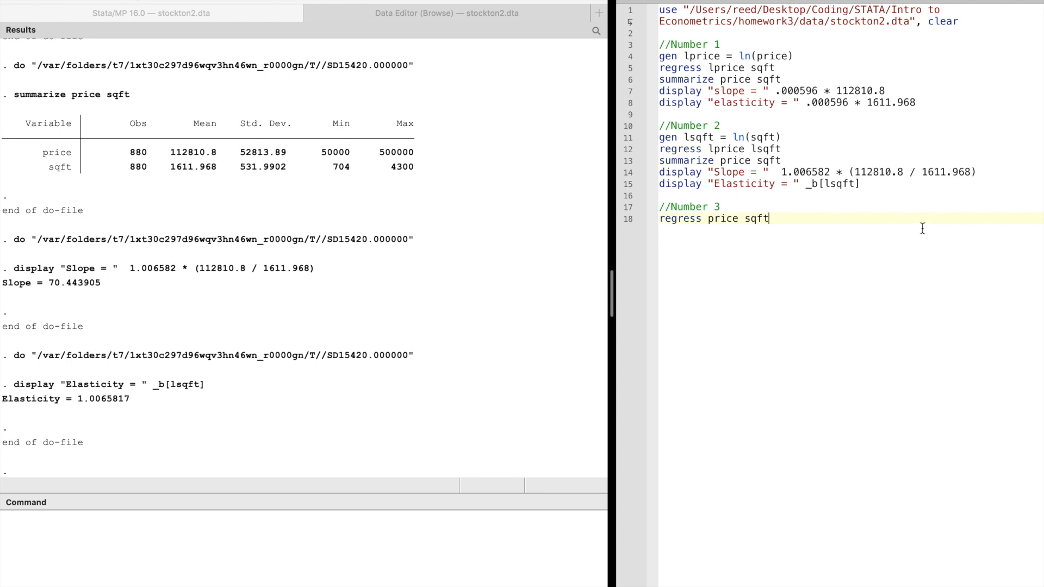
key("super+shift+Left")
key("super+shift+d")
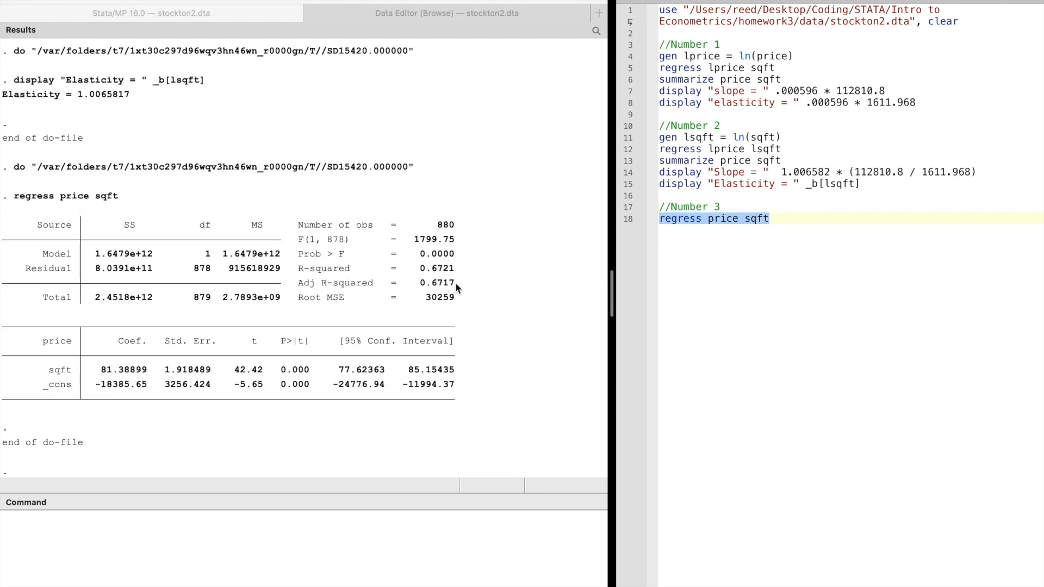
left_click_drag(456, 267, 417, 267)
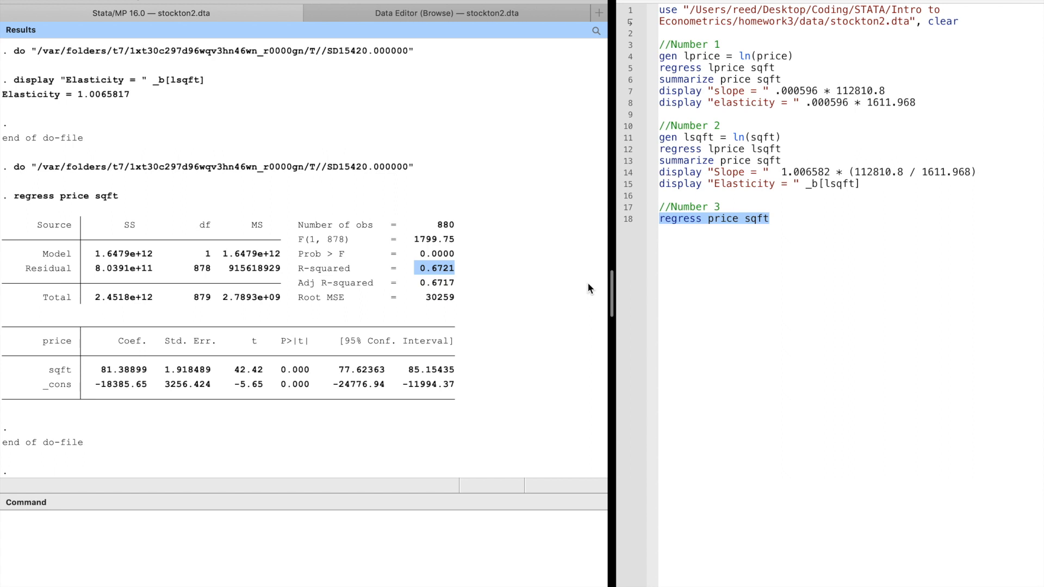
Add two empty lines below regress price sqft and check the material in the neighbouring full-screen space
left_click_drag(876, 206, 879, 213)
left_click(869, 231)
key("Return")
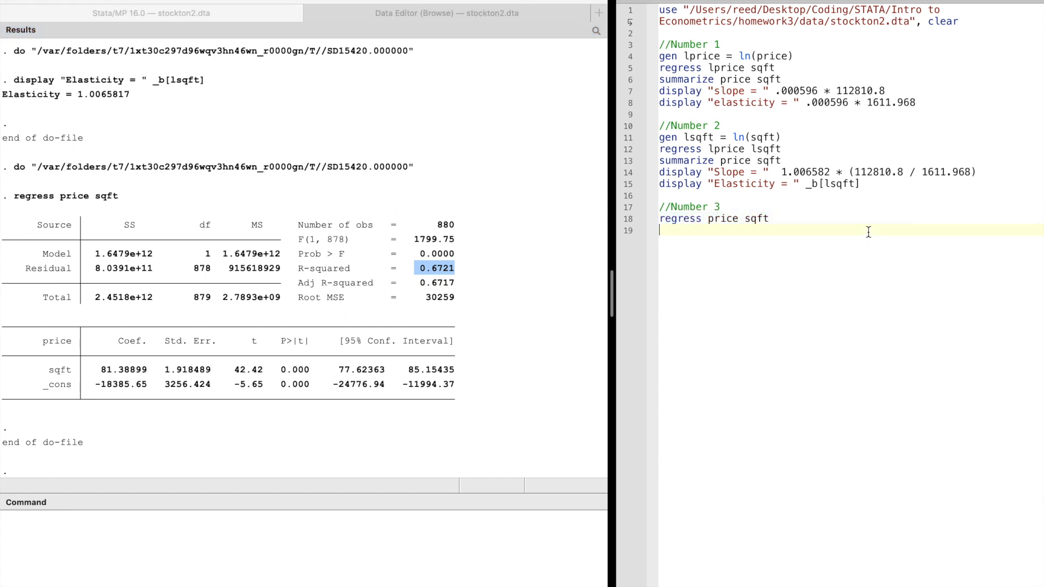
key("Return")
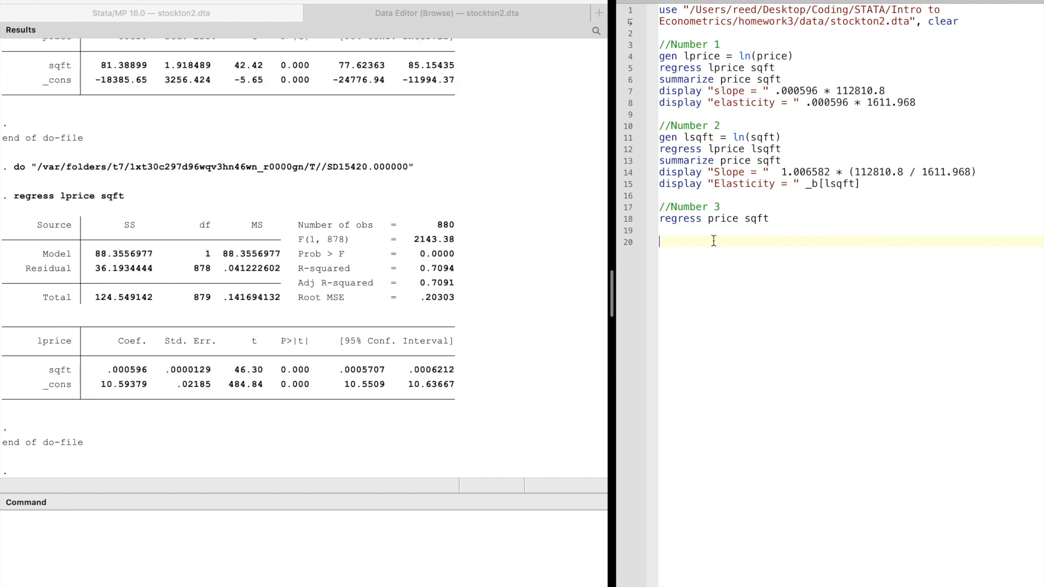
key("ctrl+Right")
key("ctrl+Right")
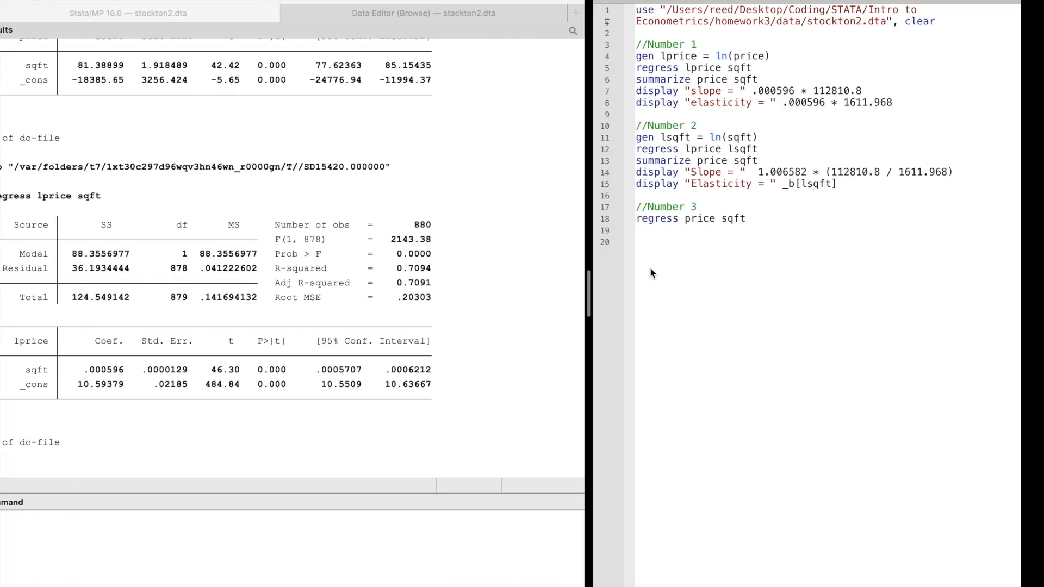
Add the comment "//Gen R2 log-linear model" below the linear price regression
left_click(751, 244)
type("//Gen ")
type("R2 ")
type("log-lniea")
key("BackSpace")
key("BackSpace")
key("BackSpace")
key("BackSpace")
type("inear ")
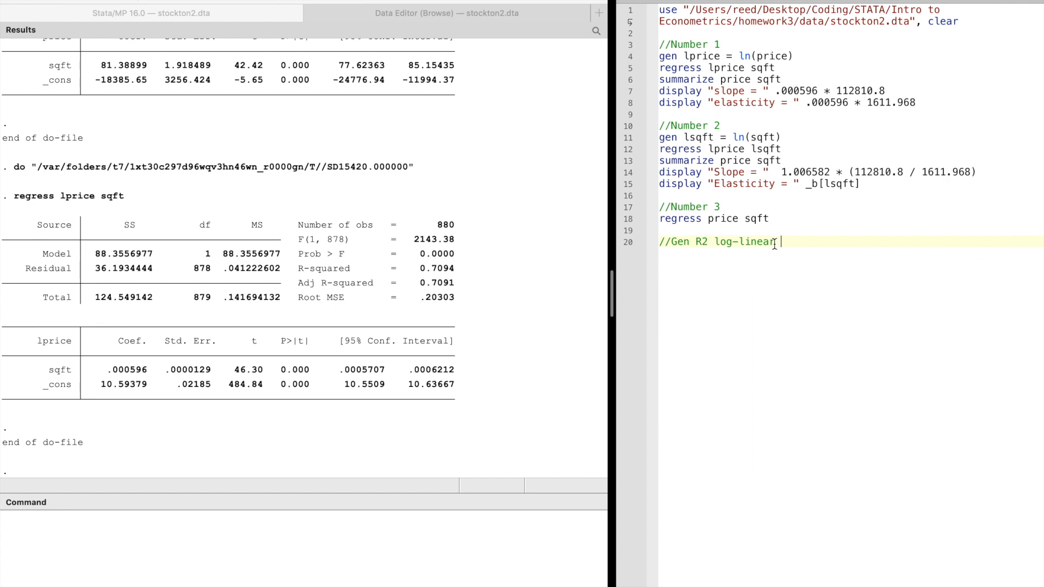
type("model")
key("Return")
Write regress lprice sqft under the log-linear R2 comment and run only that line
type("regress ")
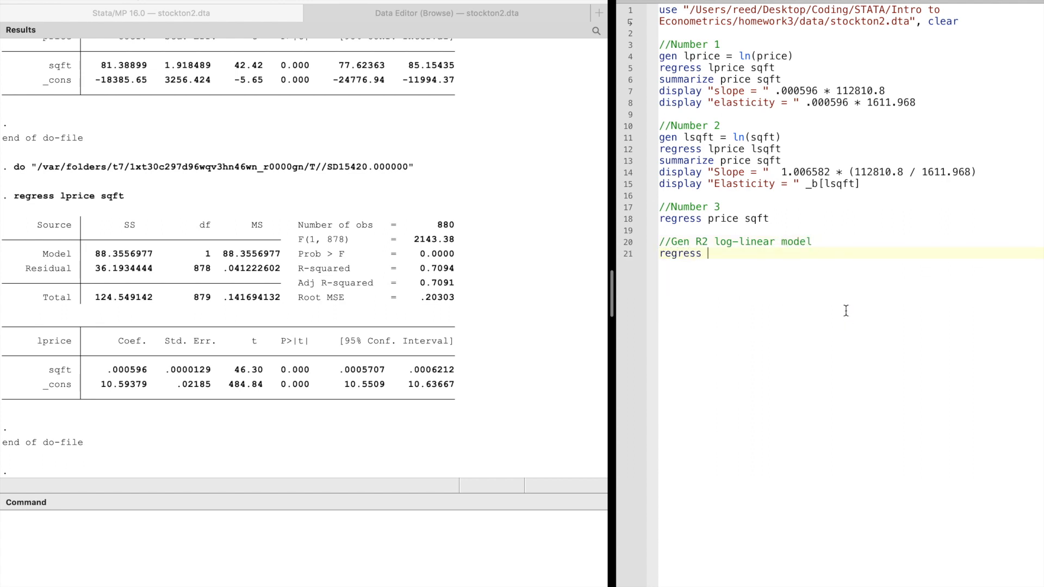
type("lp")
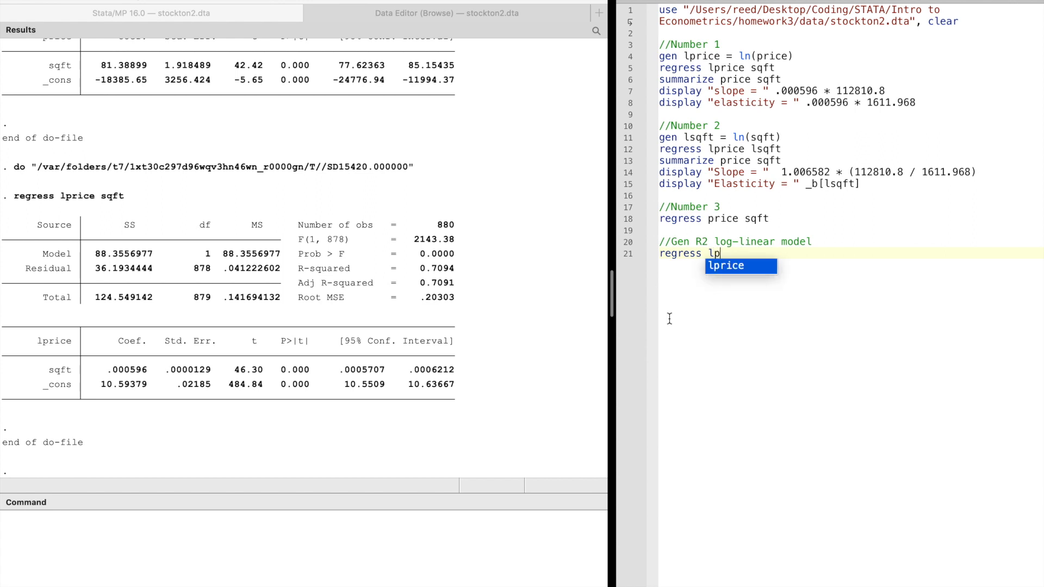
type("rice sqft")
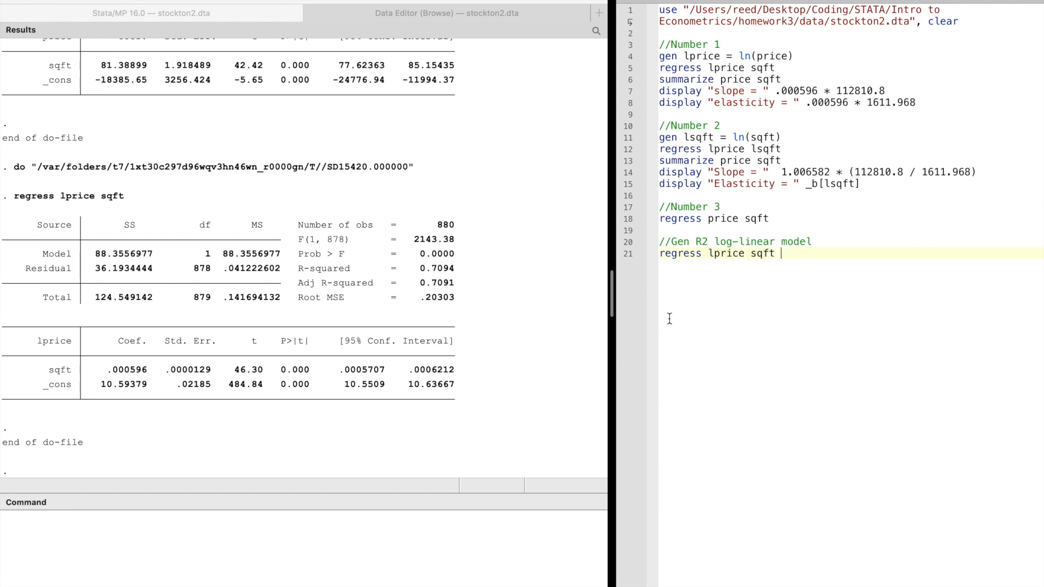
triple_click(799, 250)
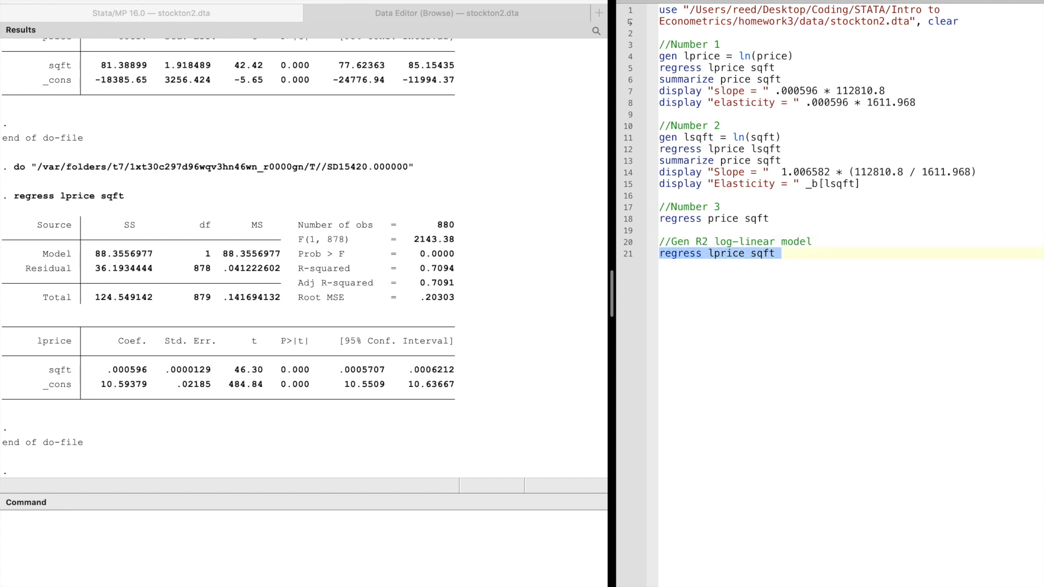
key("super+shift+d")
Define the local macro sigma2 as e(rss)/(e(N)-2) below the log-linear regression
left_click(804, 251)
key("Return")
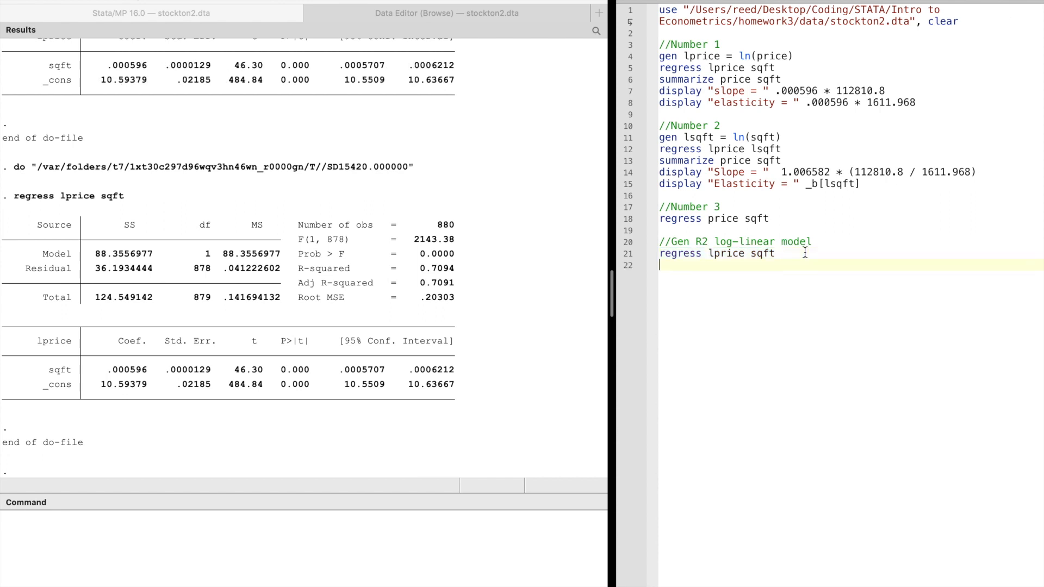
type("local sigma2 = e(rss)")
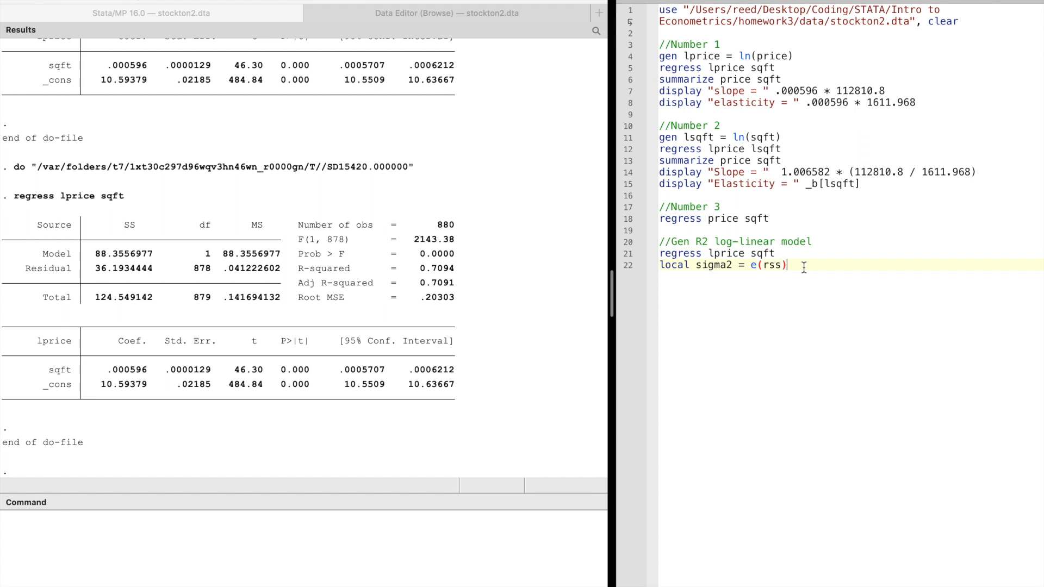
type("/e(N)-2")
left_click(797, 267)
type("(")
key("Delete")
left_click(848, 265)
type(")")
key("Return")
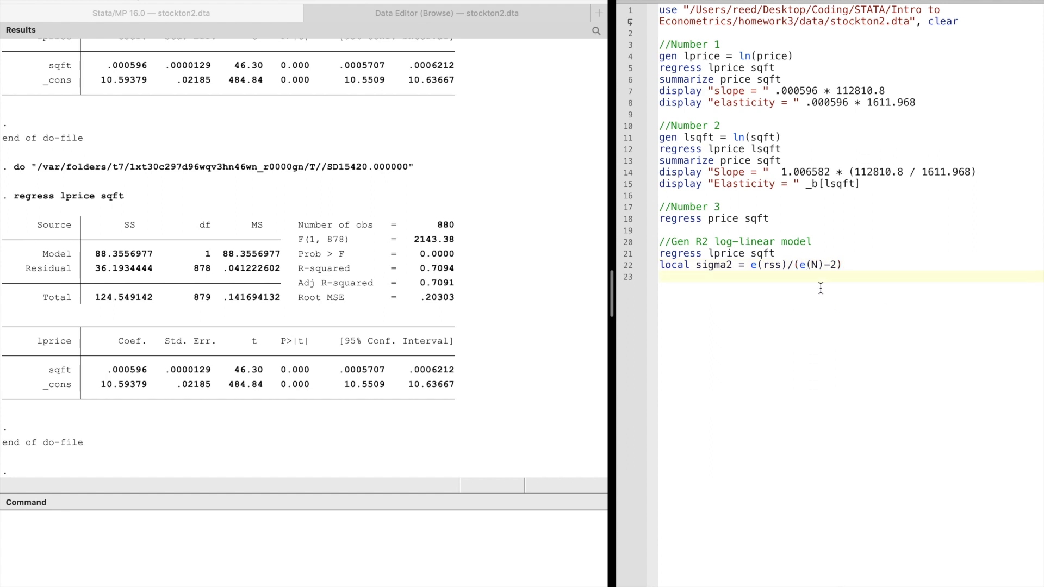
Begin a line generating pricehatc as the exponential of the intercept, exp(_b[_cons])
type("gen pricehatc = exp(b")
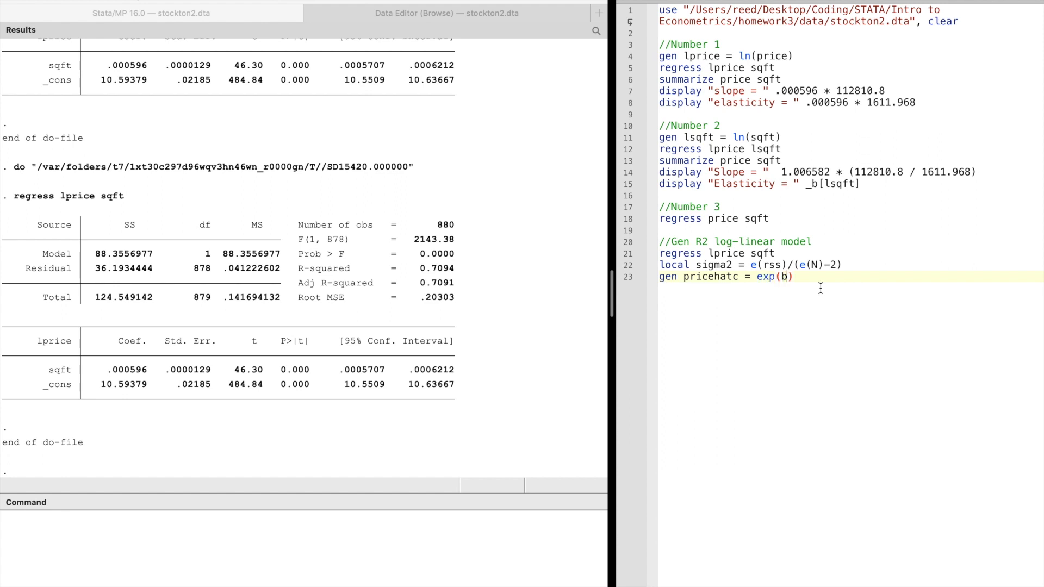
key("BackSpace")
type("_b[")
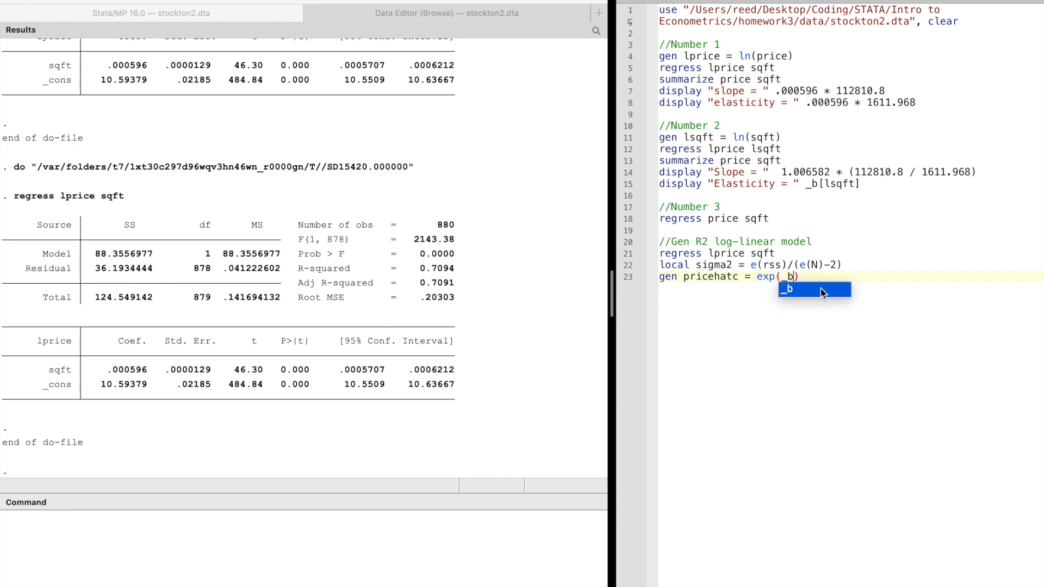
type("co")
key("BackSpace")
type("_c")
key("BackSpace")
key("BackSpace")
key("BackSpace")
type("_cons")
Extend the exp() expression in the pricehatc line with + _b[sqft] * sqft + `sigma2'/2
key("Right")
key("Right")
key("Left")
type("+ ")
type("_b[")
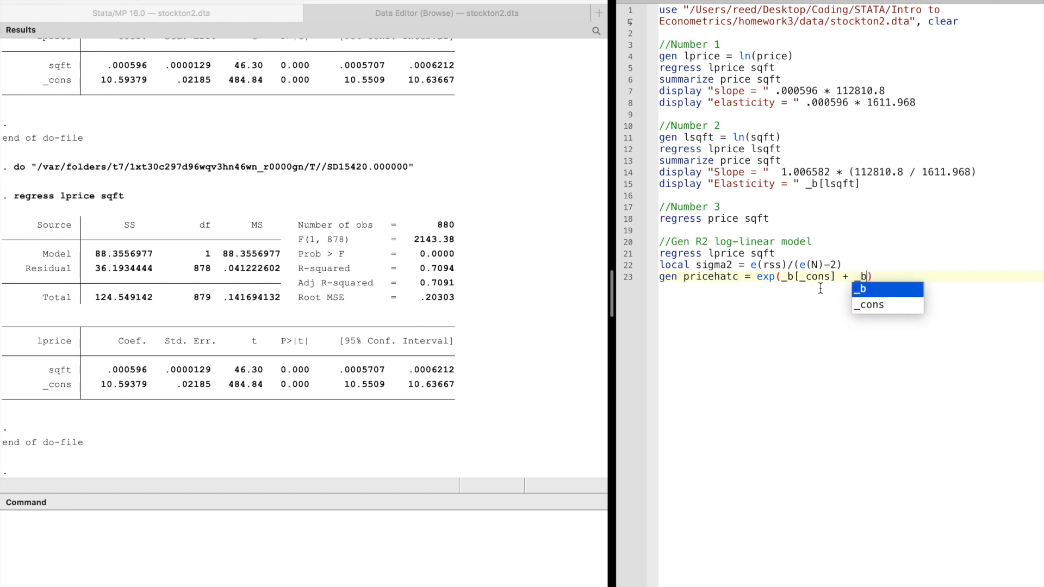
type("sqft")
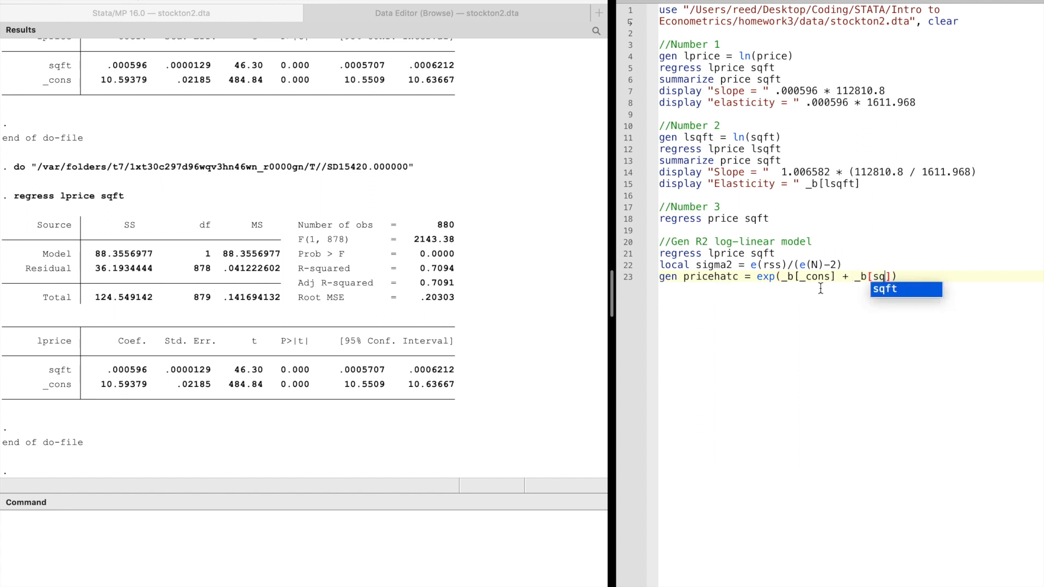
key("Right")
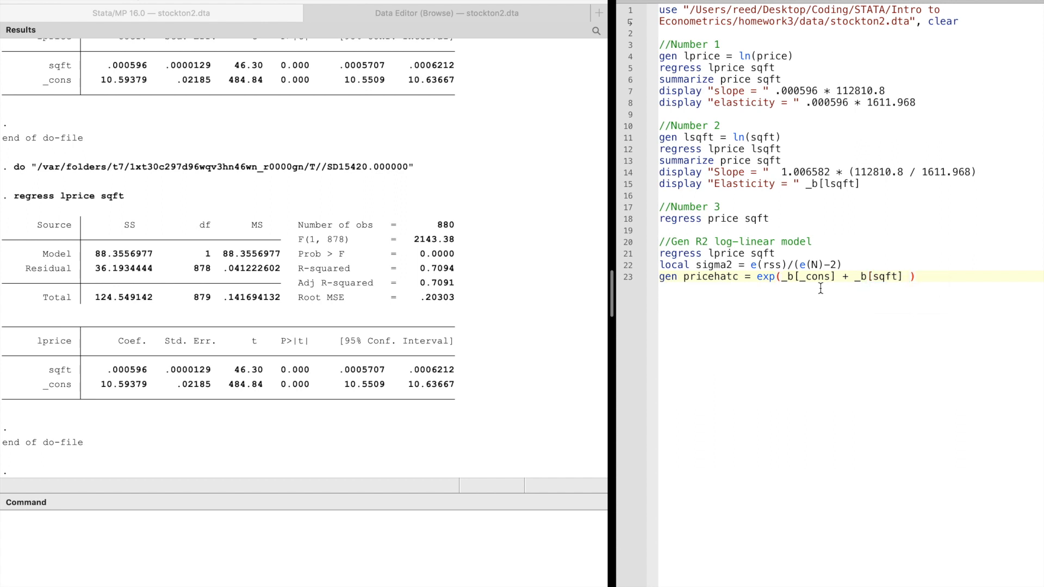
type("* sqft + `sigma2'/2")
Try running the gen pricehatc line and the local sigma2 line separately, each as its own selection
left_click_drag(670, 291, 659, 280)
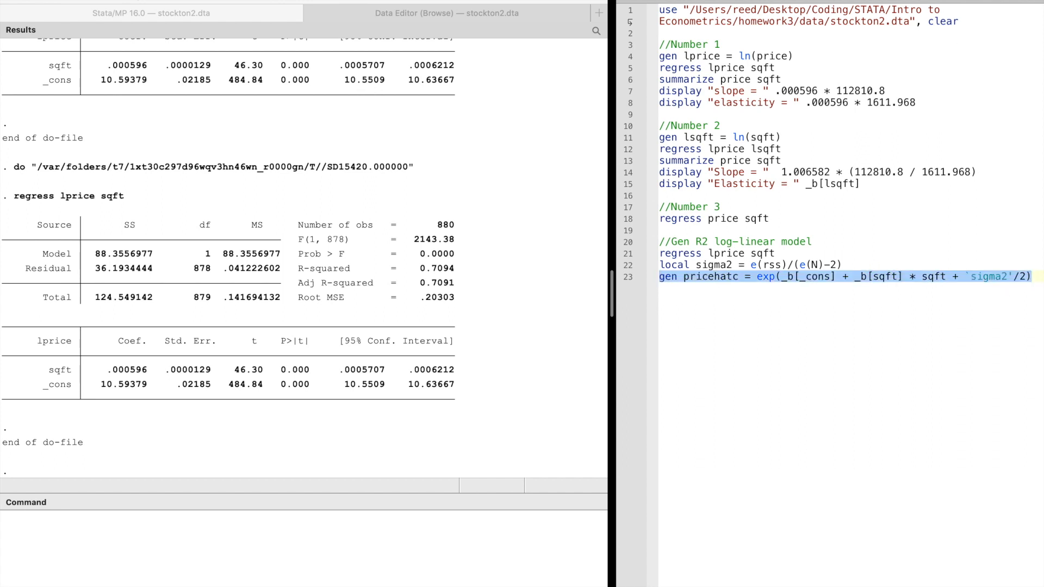
left_click(1010, 11)
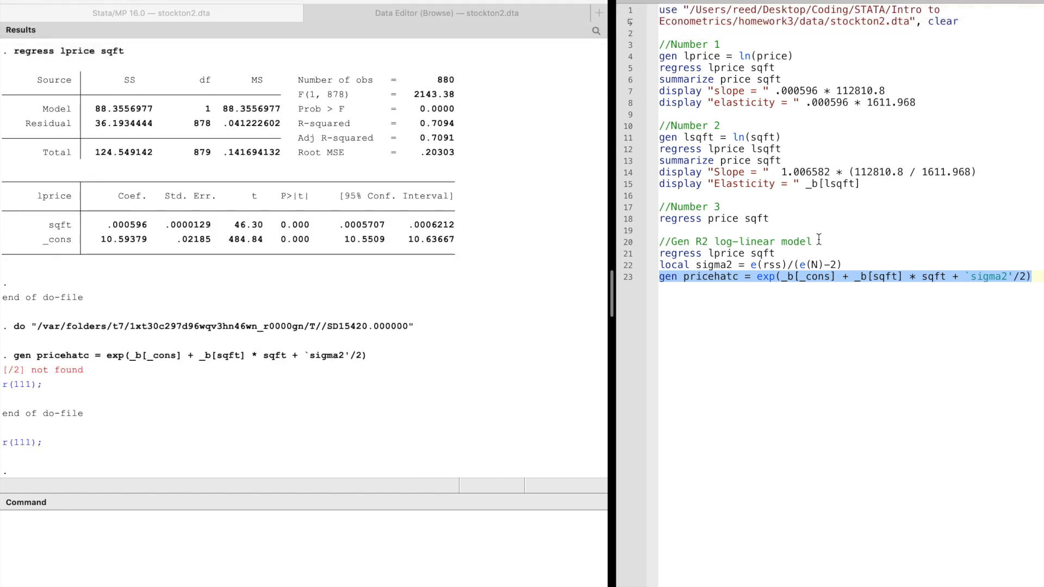
left_click_drag(846, 265, 620, 268)
left_click(1015, 5)
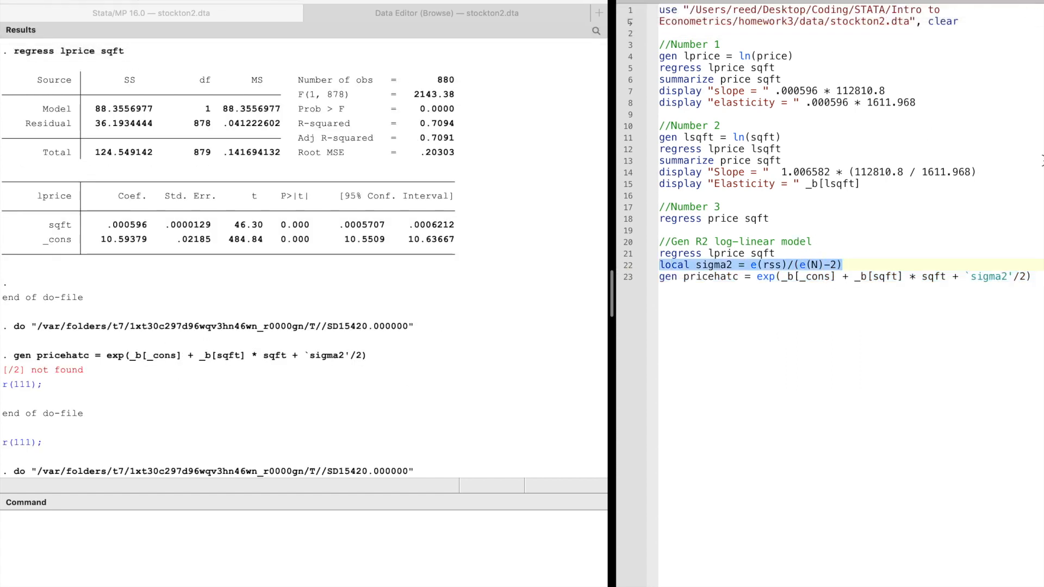
left_click_drag(1032, 277, 659, 285)
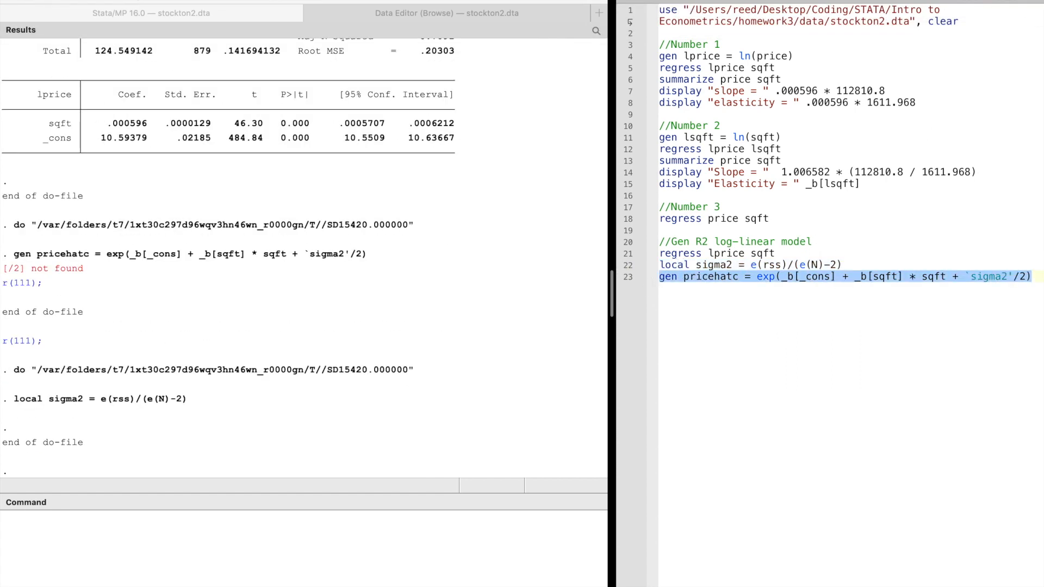
left_click(1014, 4)
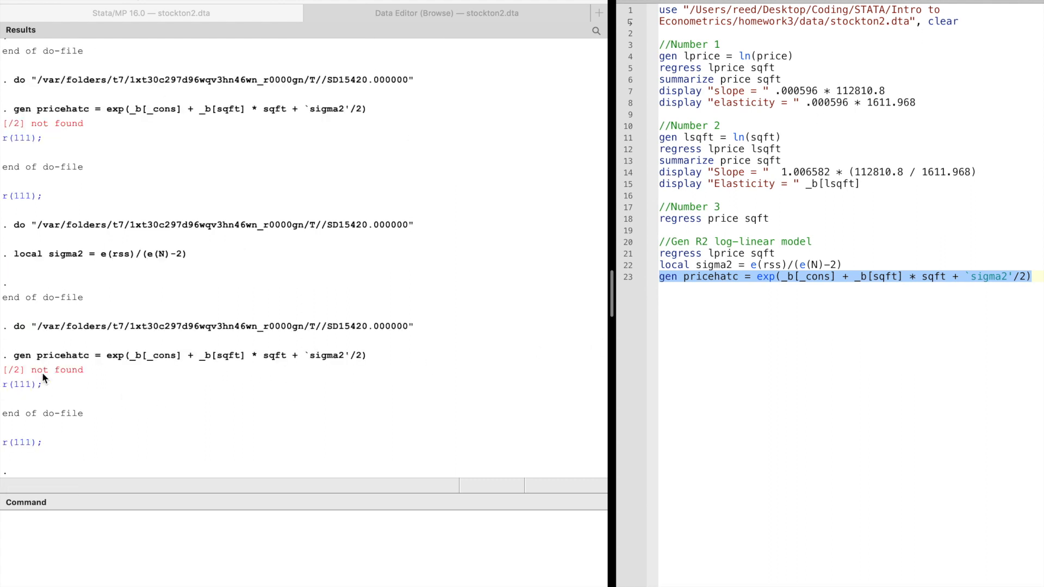
Run the local sigma2 and gen pricehatc lines together in a single execution
left_click_drag(1013, 279, 618, 263)
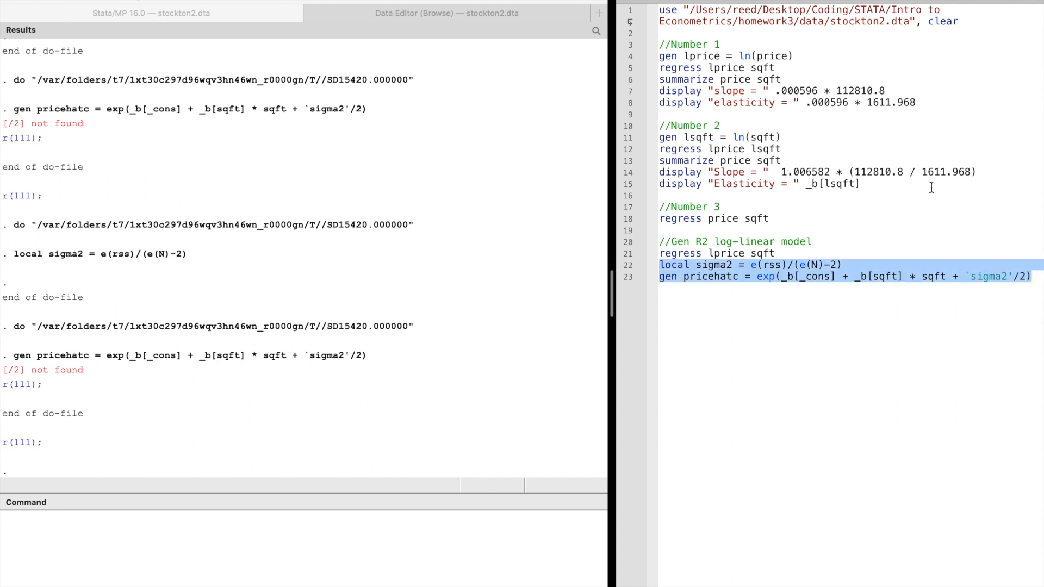
left_click(1013, 5)
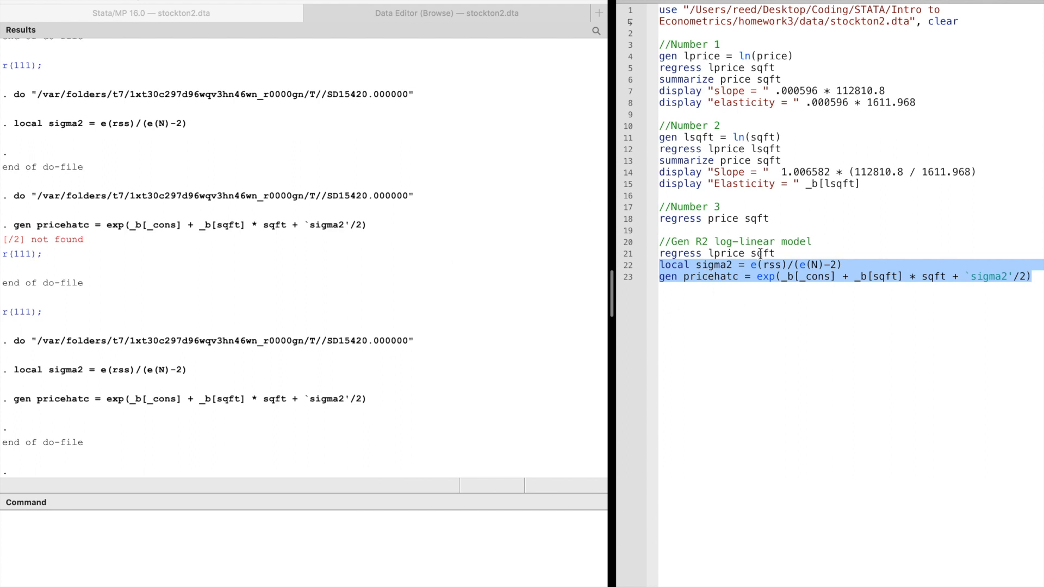
left_click(676, 277)
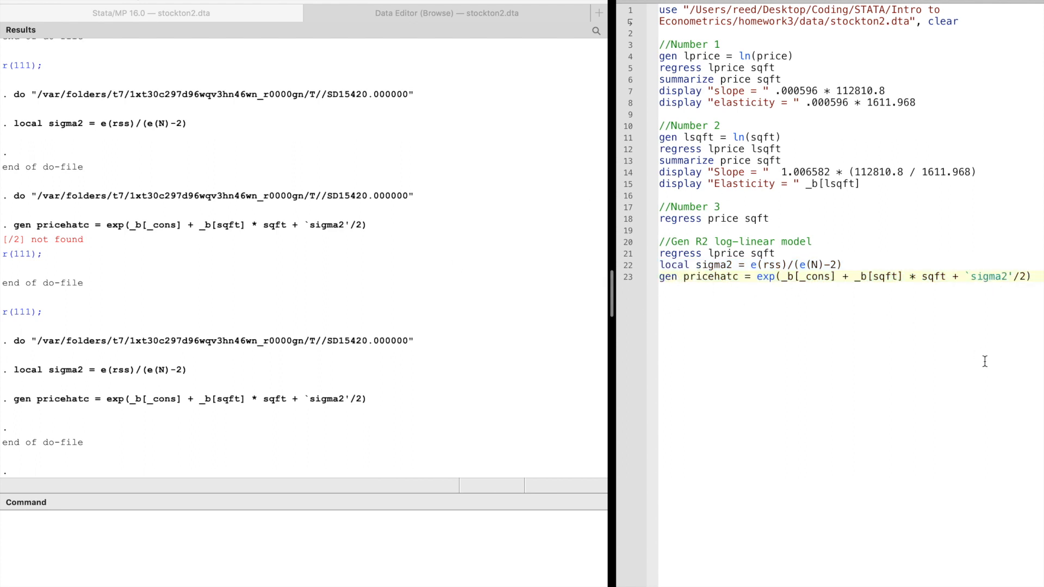
Add pwcorr price pricehatc below the pricehatc line and run only that command
left_click(1032, 277)
key("Return")
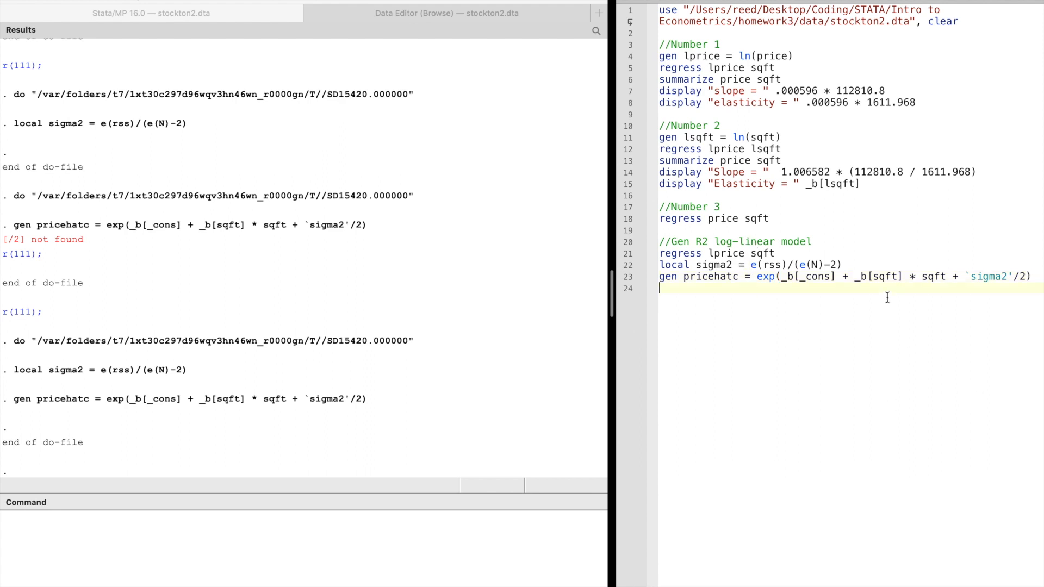
type("pwcorr price pri")
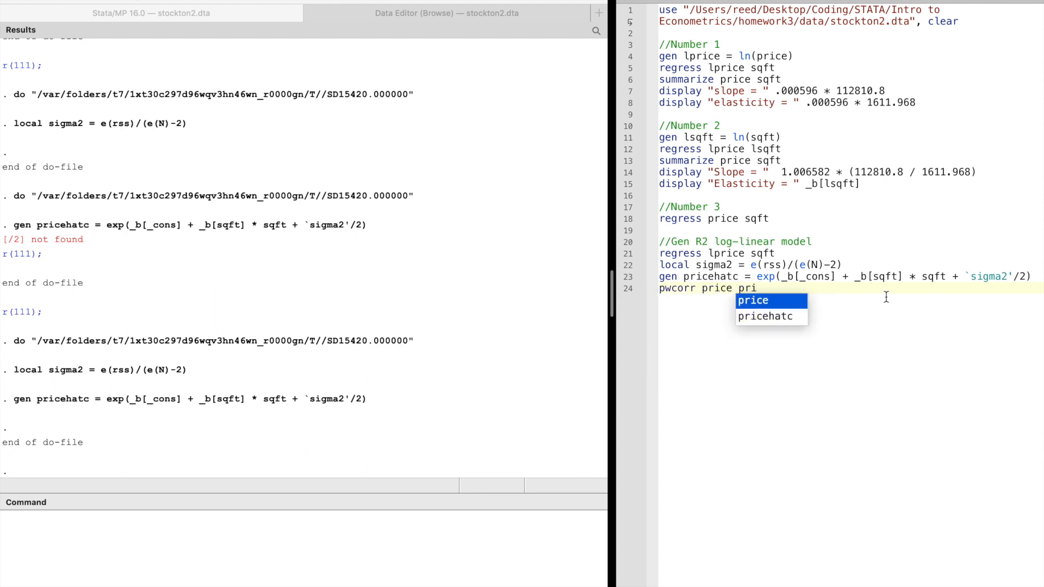
key("Down")
key("Return")
key("shift+super+Left")
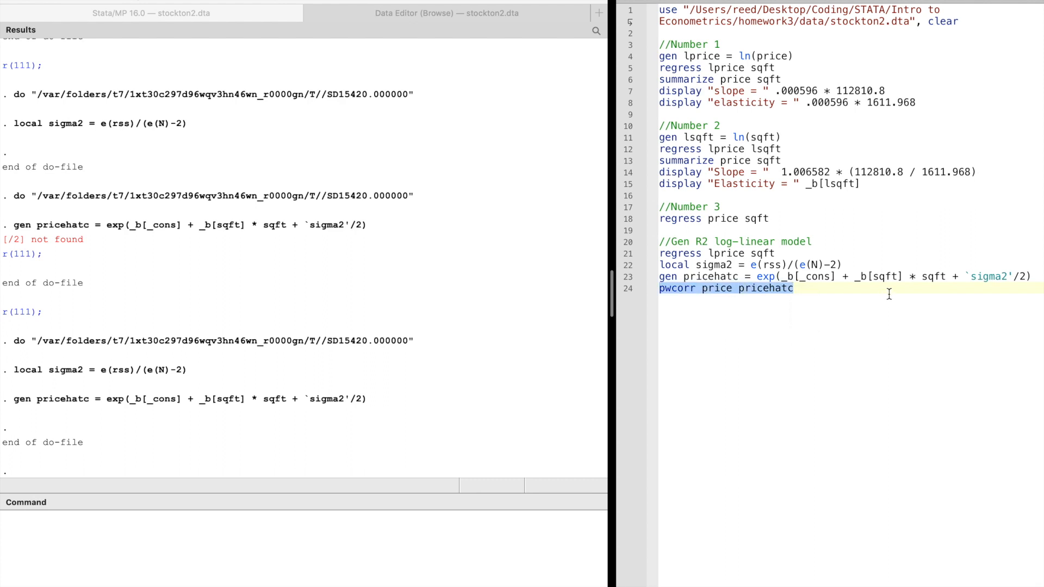
key("super+shift+d")
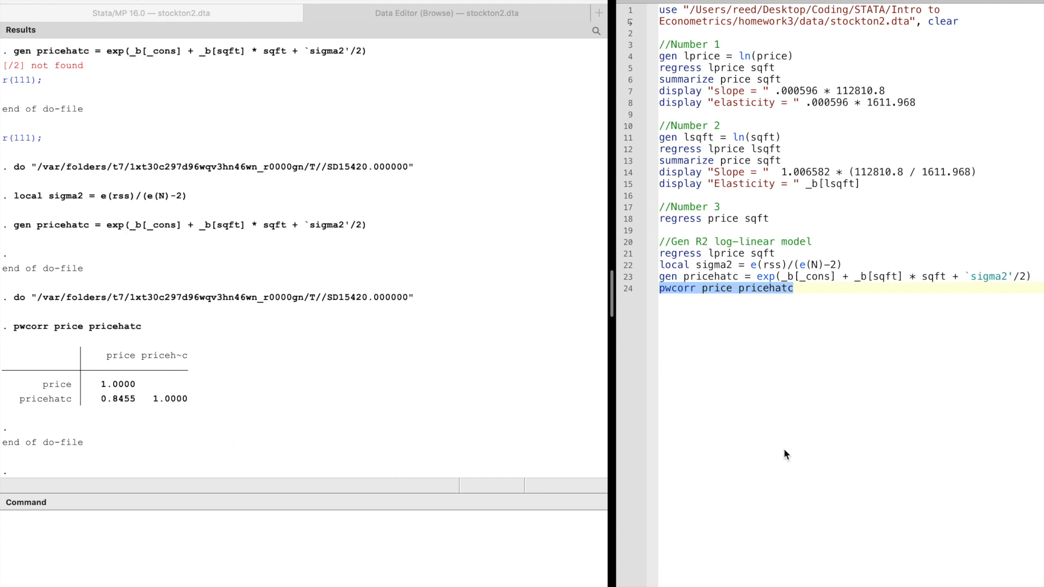
Add display "Generalized R^2 for log-linear model = " r(rho)^2 below the correlation command and run only that line
key("Right")
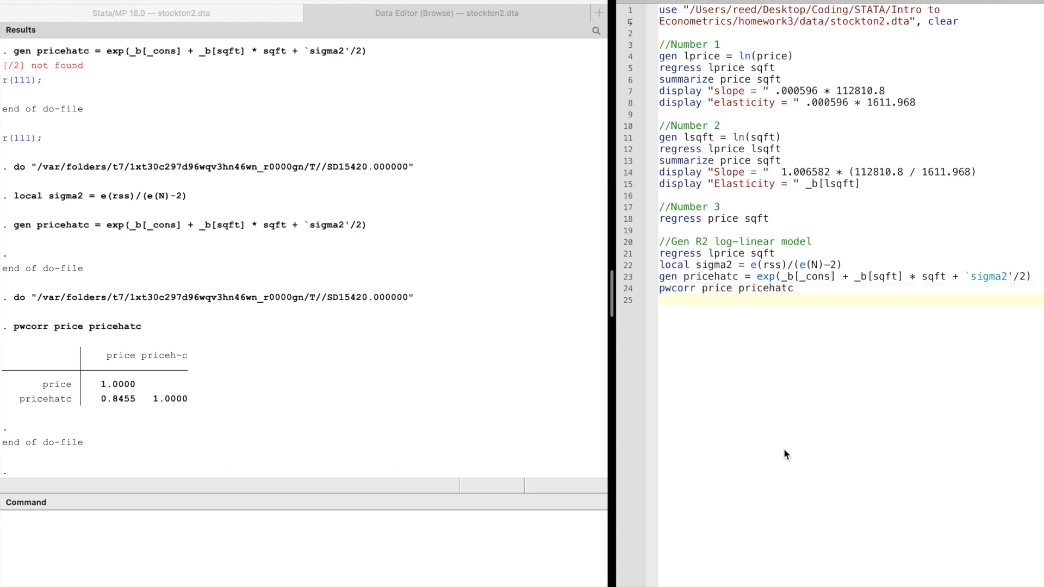
type("display \"Gender")
key("BackSpace")
key("BackSpace")
key("BackSpace")
type("eralized R^2")
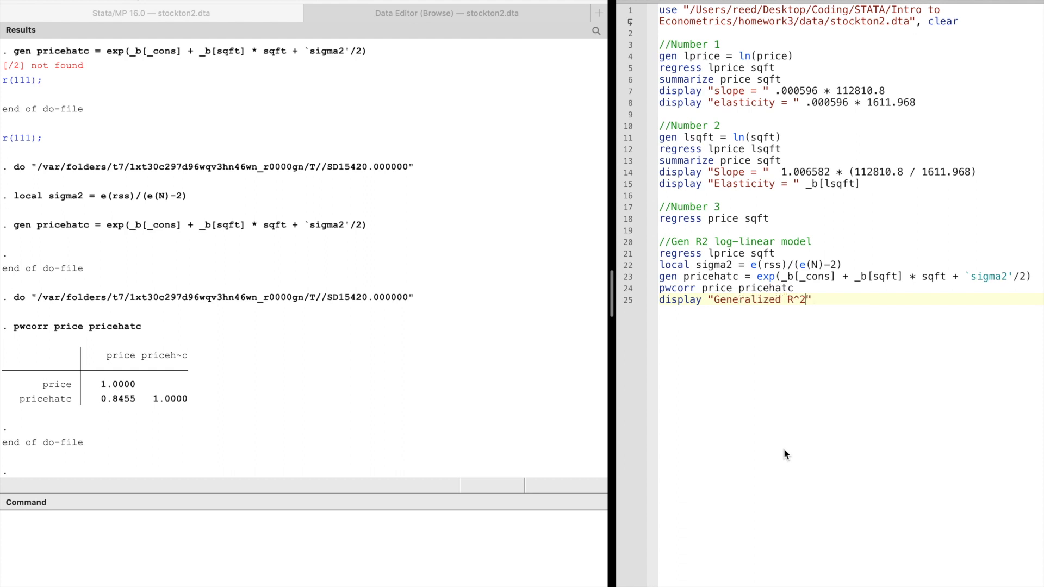
type(" for log-linear model")
key("BackSpace")
key("BackSpace")
key("BackSpace")
type("r(rho)^2")
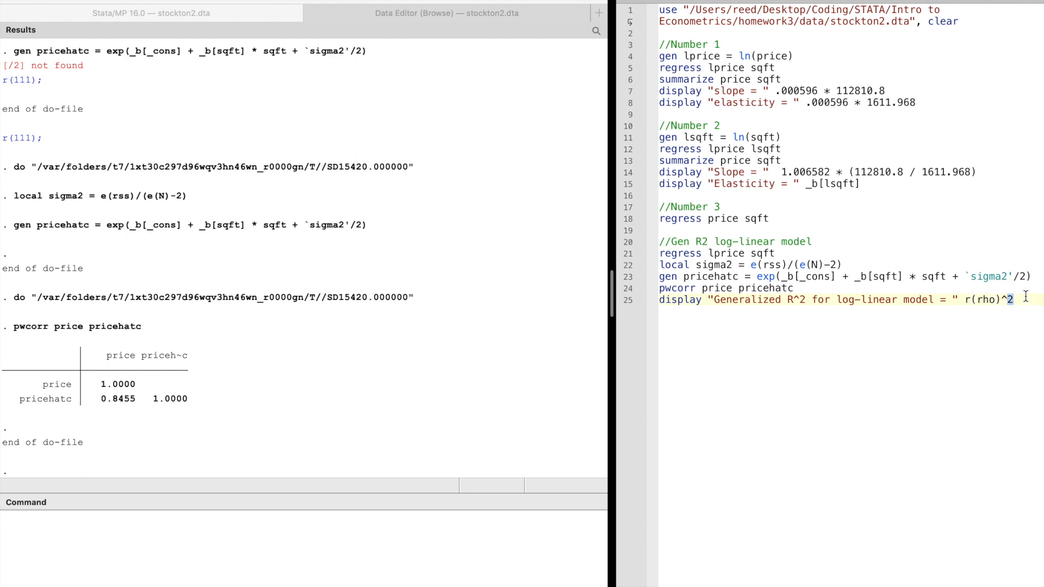
key("shift+super+Left")
key("super+shift+d")
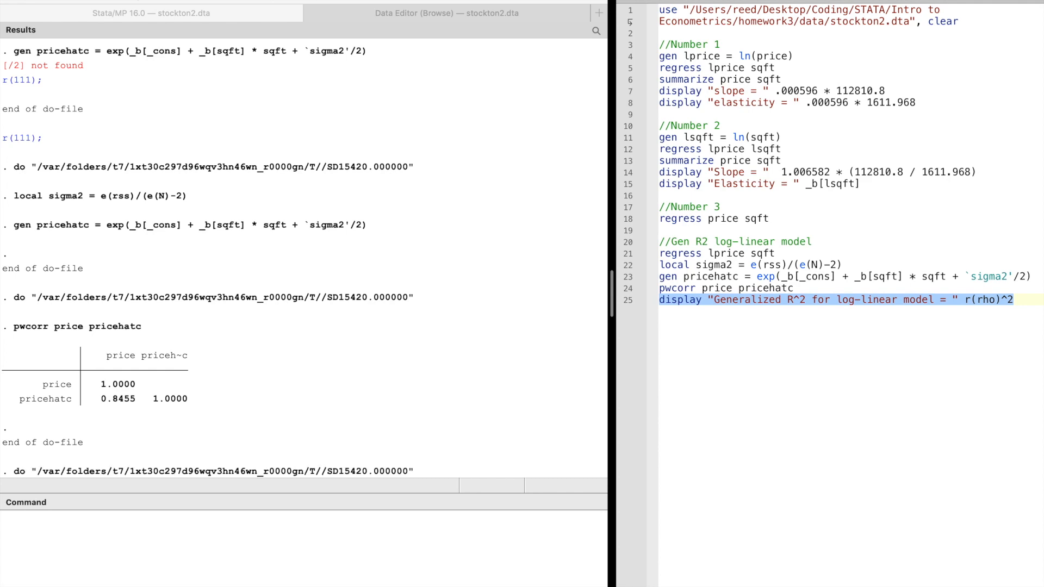
Examine the generalized R^2 of the log-linear model against the R-squared in the earlier regression output
left_click_drag(280, 401, 231, 401)
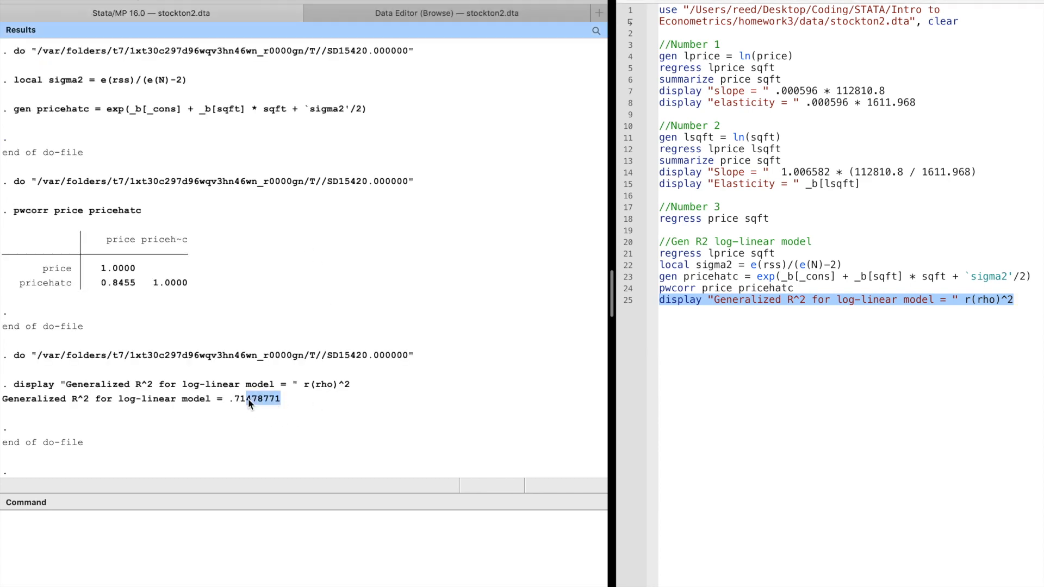
scroll(427, 291, "up", 10)
scroll(427, 292, "down", 8)
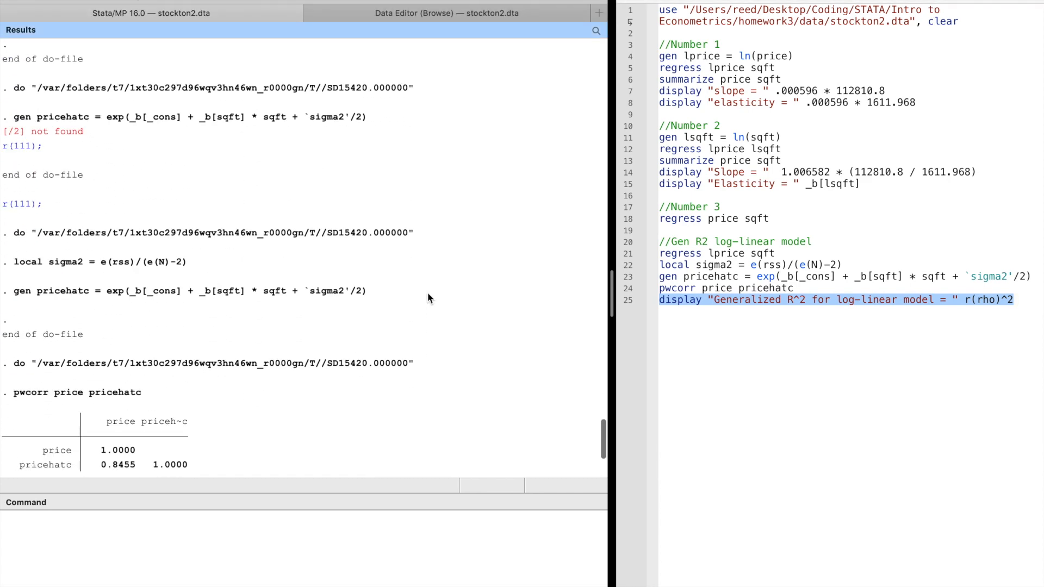
scroll(428, 293, "up", 10)
scroll(428, 292, "up", 5)
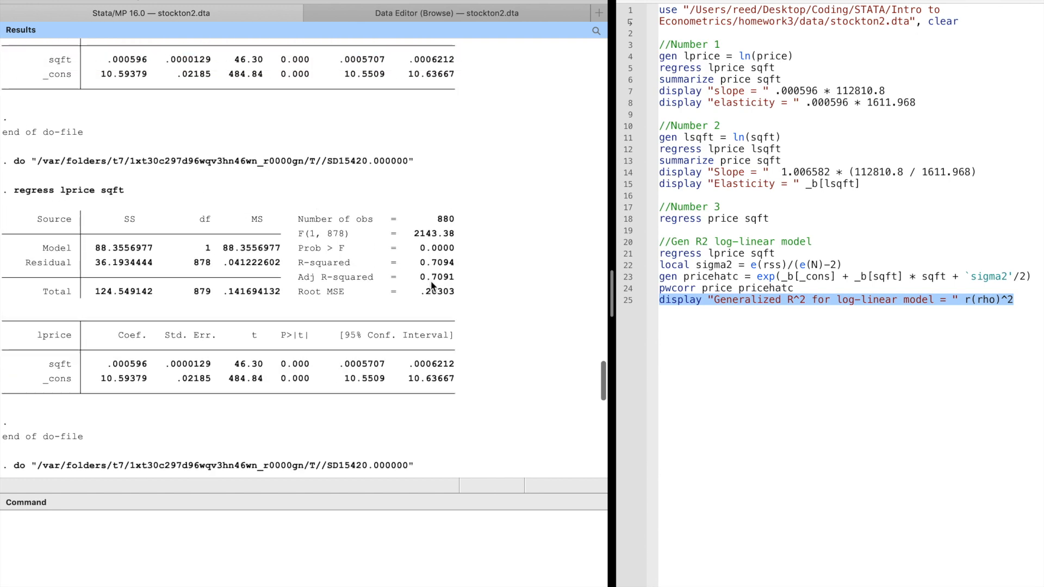
scroll(453, 275, "down", 5)
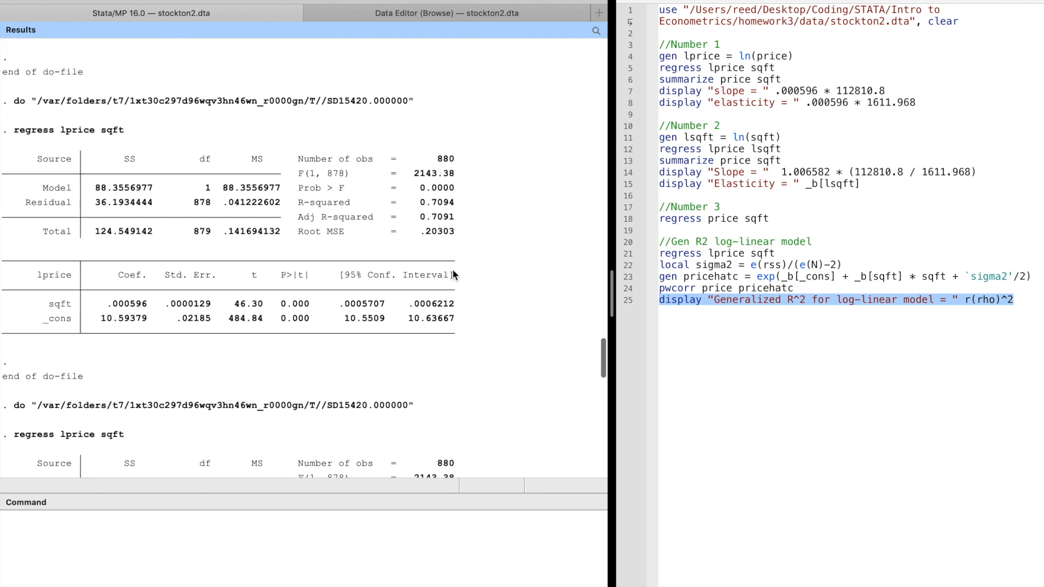
scroll(448, 332, "down", 6)
scroll(450, 339, "up", 3)
scroll(450, 339, "down", 3)
Rerun regress price sqft under Number 3 and compare its R-squared with the generalized R^2
left_click(842, 265)
left_click_drag(791, 219, 614, 223)
key("super+shift+d")
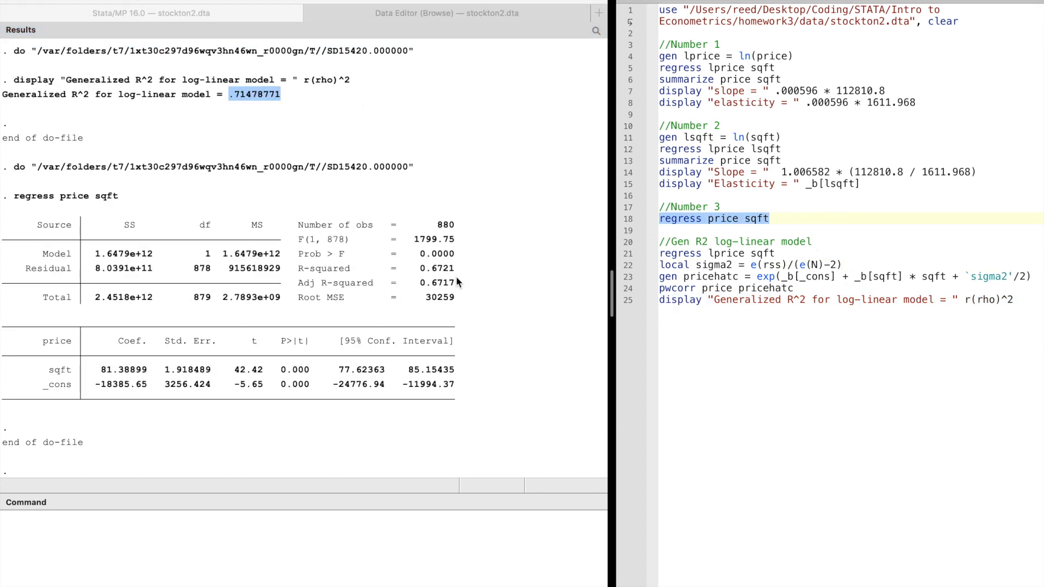
left_click_drag(456, 274, 421, 274)
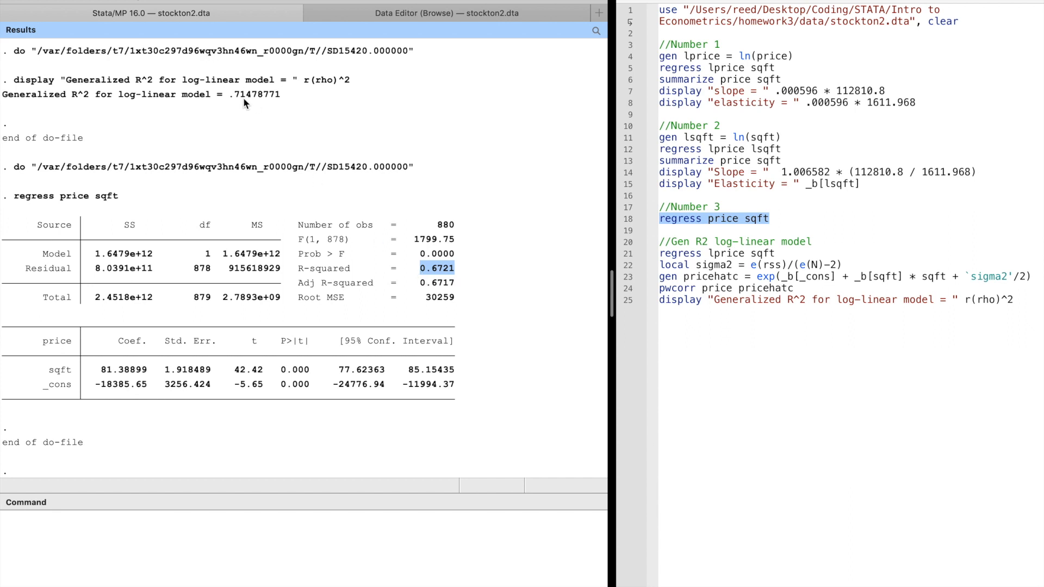
Duplicate the whole log-linear generalized R2 block below itself, separated by a blank line
left_click(889, 354)
key("Return")
key("Return")
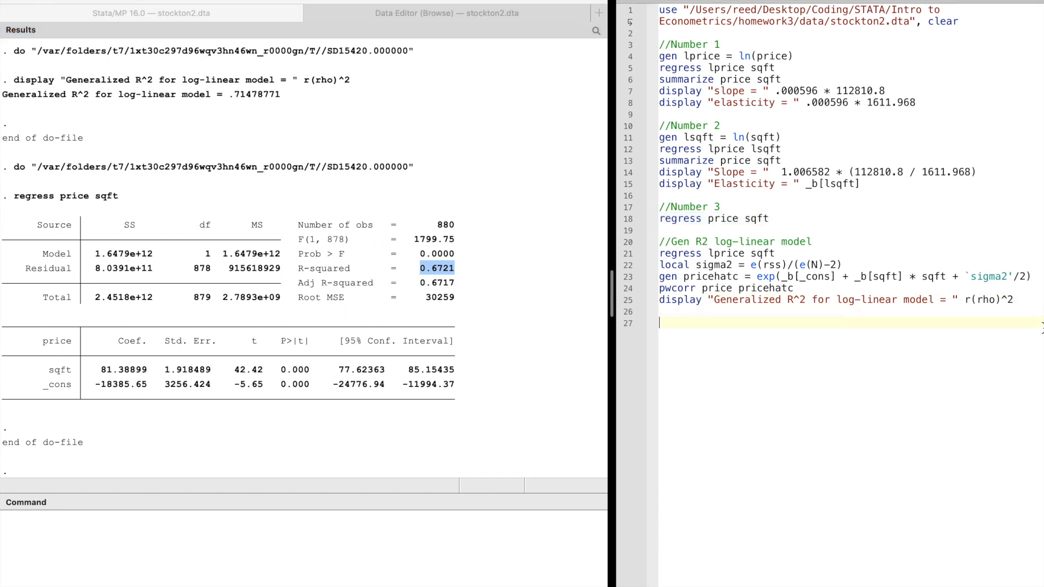
left_click_drag(1033, 305, 620, 245)
key("super+c")
left_click(744, 339)
key("super+v")
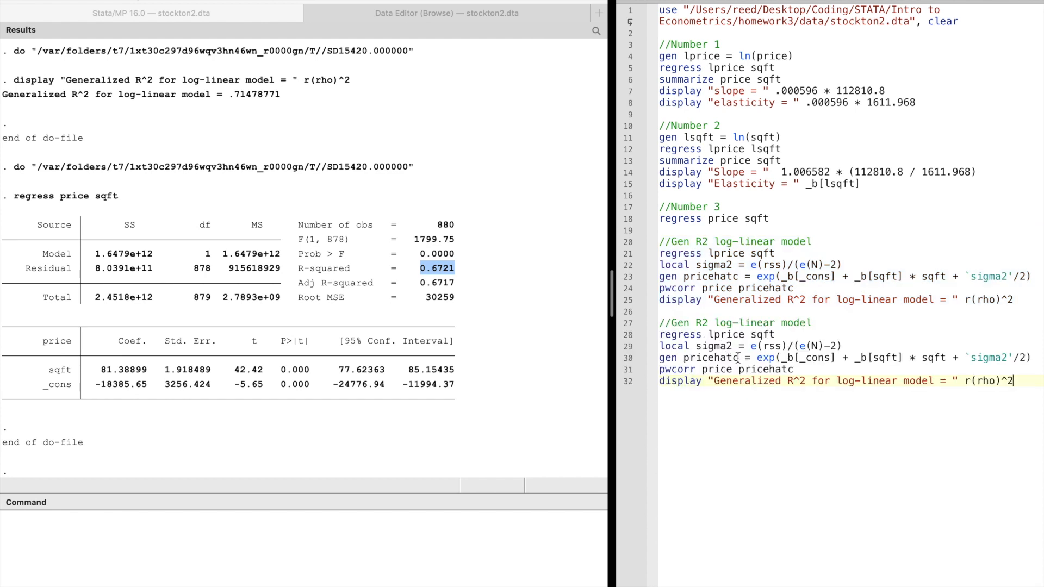
In the copied block, change the regressor to lsqft and reword the comment to "//Gen R2 log-log model"
left_click(752, 335)
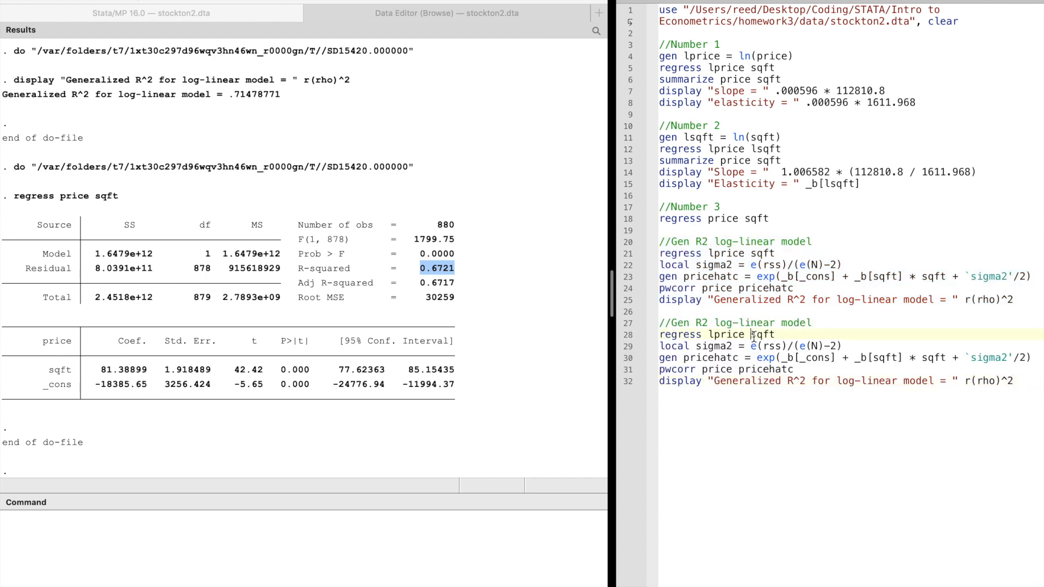
type("l")
left_click(717, 370)
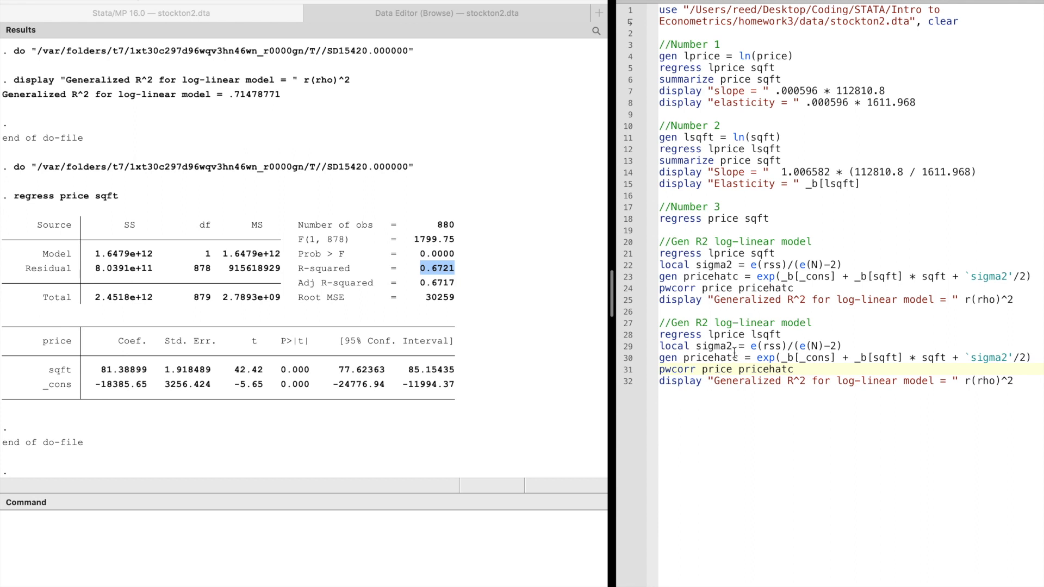
left_click_drag(775, 323, 739, 324)
type("log")
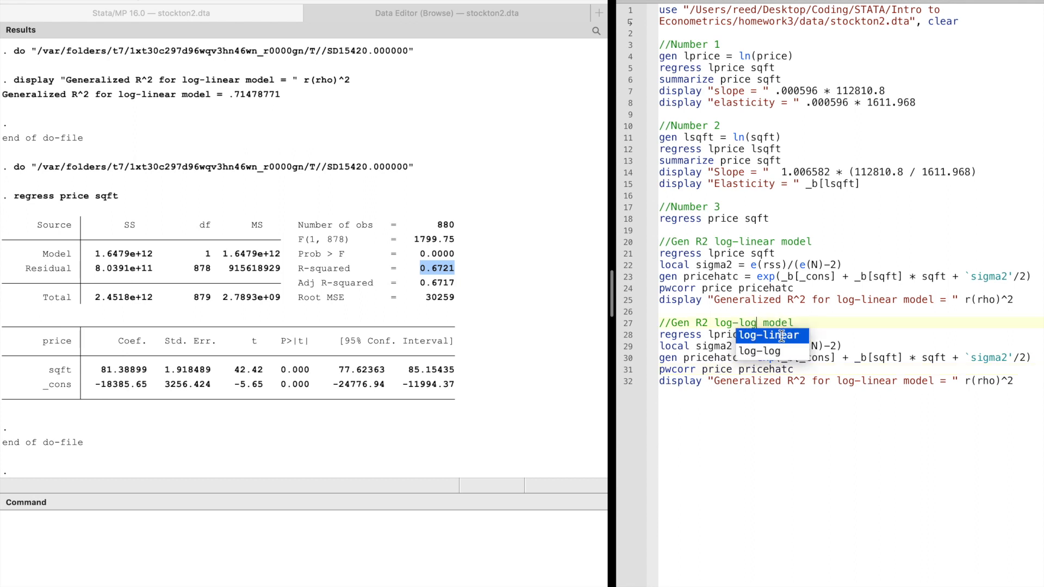
In the copied block's gen line, rename the variable to pricehatc2 and replace both sqft terms with lsqft
left_click(854, 381)
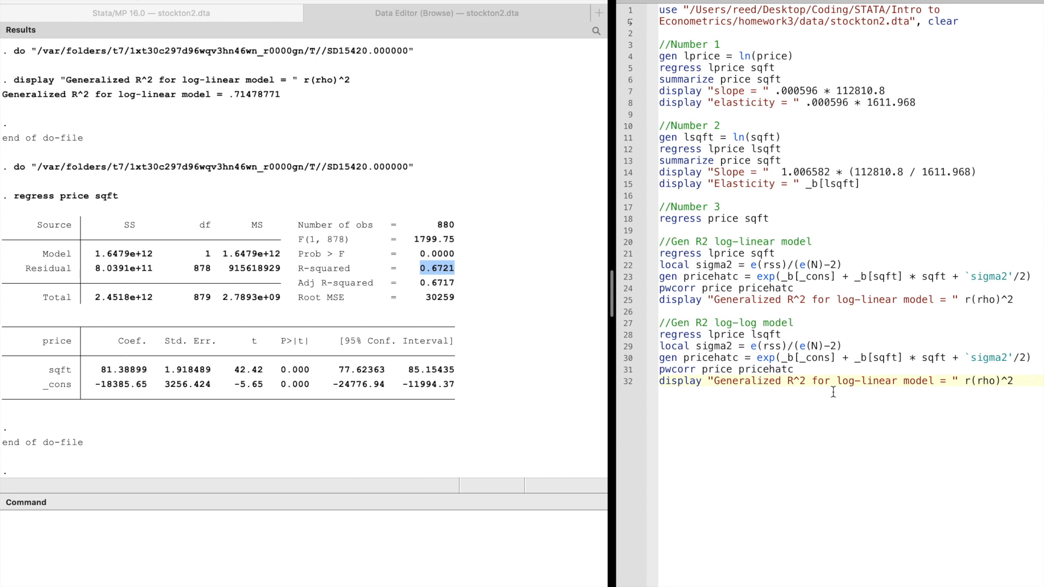
left_click(741, 357)
type("2")
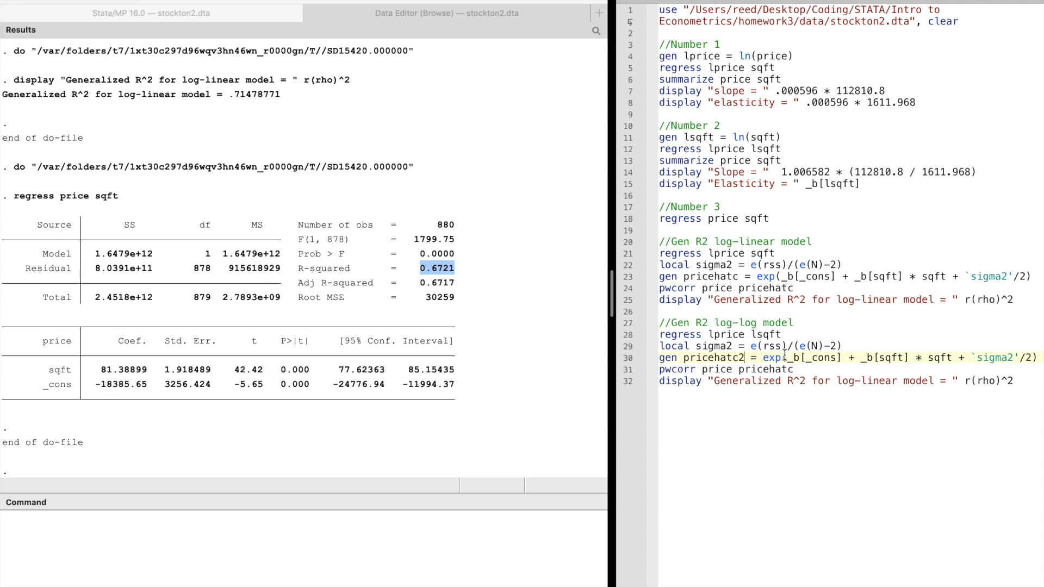
left_click(928, 358)
type("l")
left_click(876, 358)
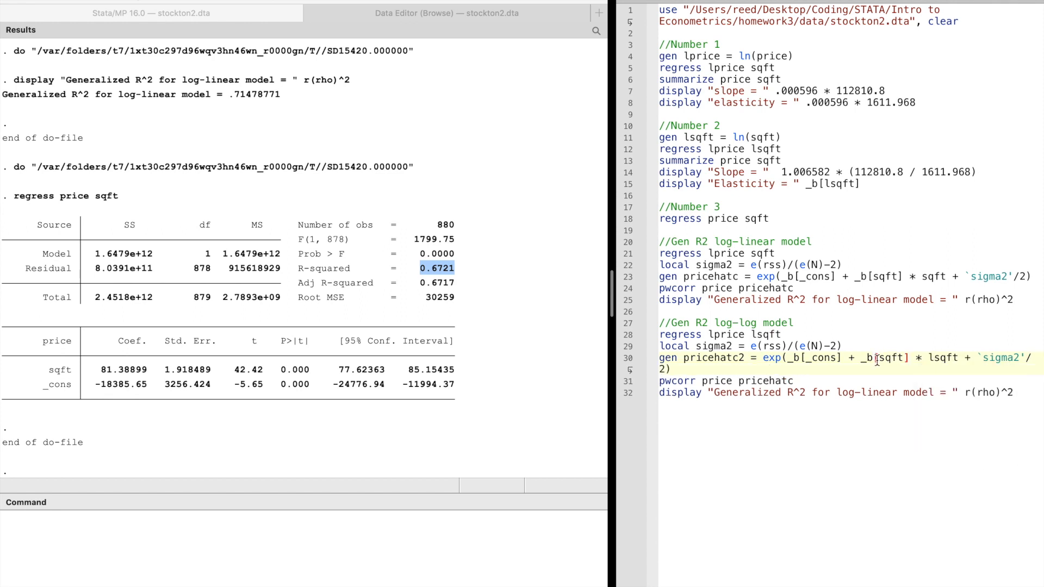
type("l")
key("Escape")
Run the log-log block's regress, local sigma2 and gen pricehatc2 lines together
key("Up")
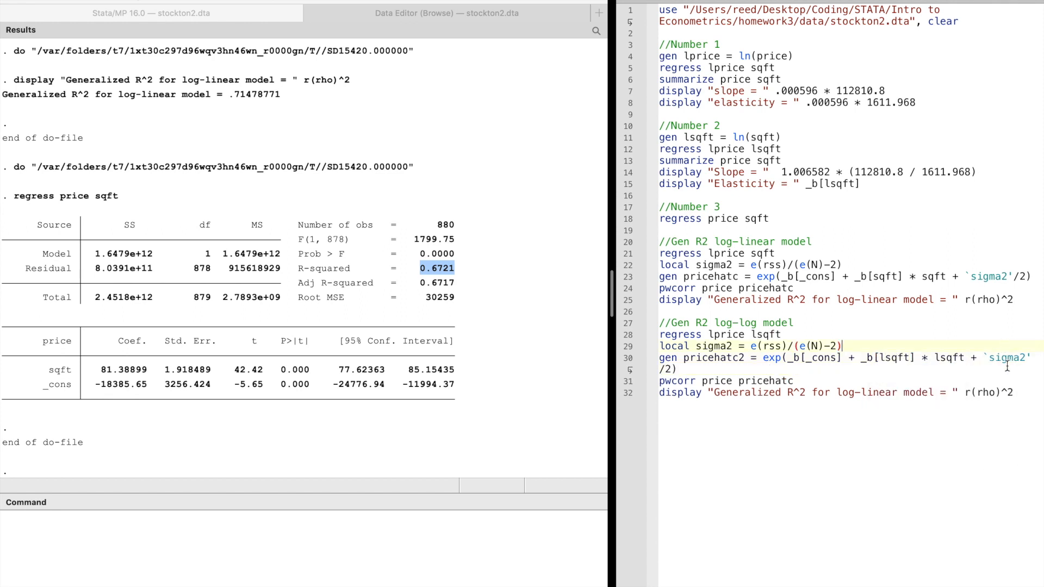
left_click_drag(712, 370, 650, 340)
left_click(1013, 9)
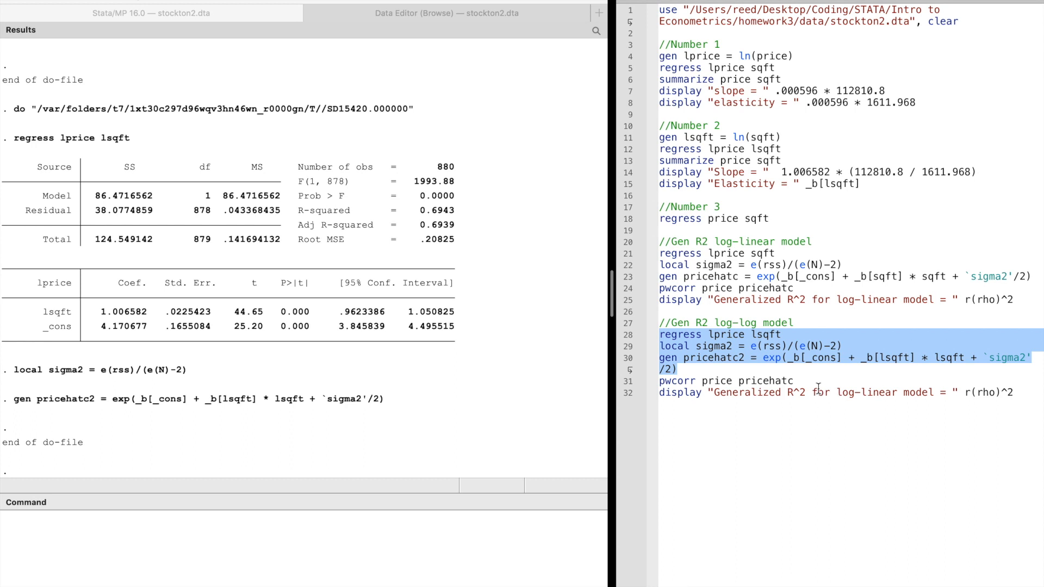
Run the log-log block's pwcorr price pricehatc line and its generalized R^2 display line separately
left_click_drag(807, 380, 639, 389)
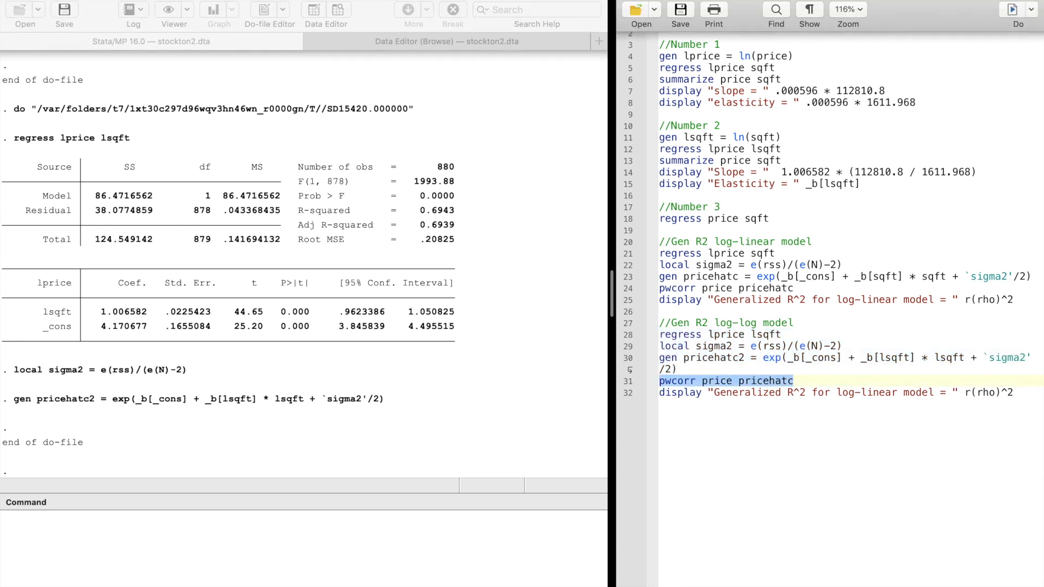
left_click(1015, 9)
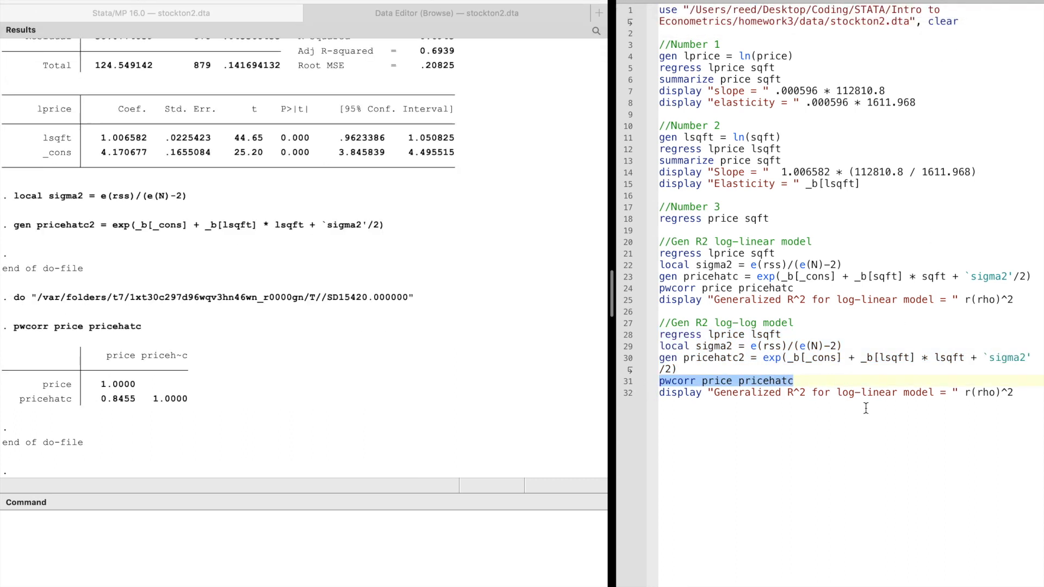
left_click_drag(1016, 392, 620, 387)
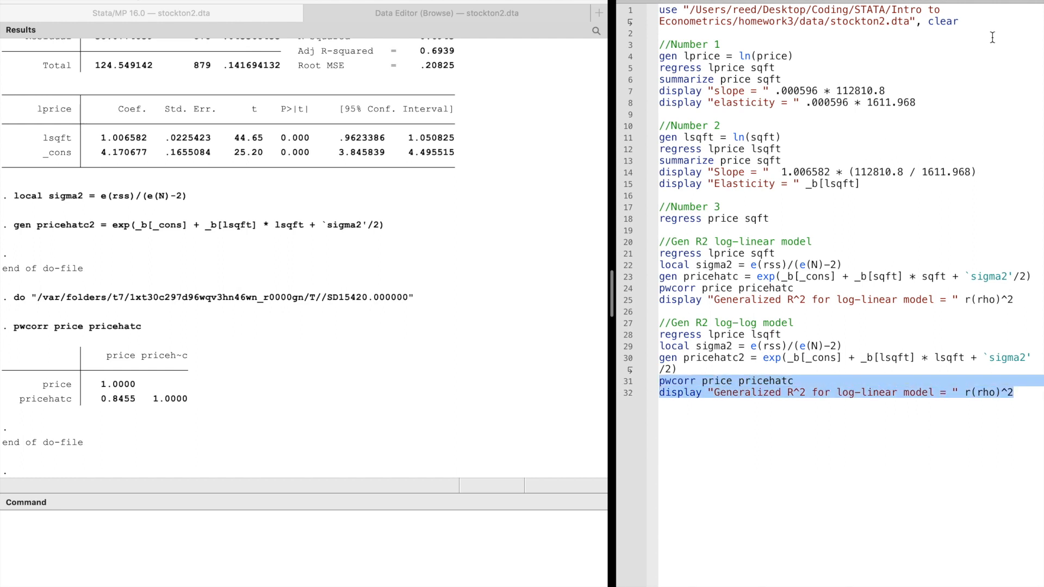
left_click_drag(1022, 392, 614, 392)
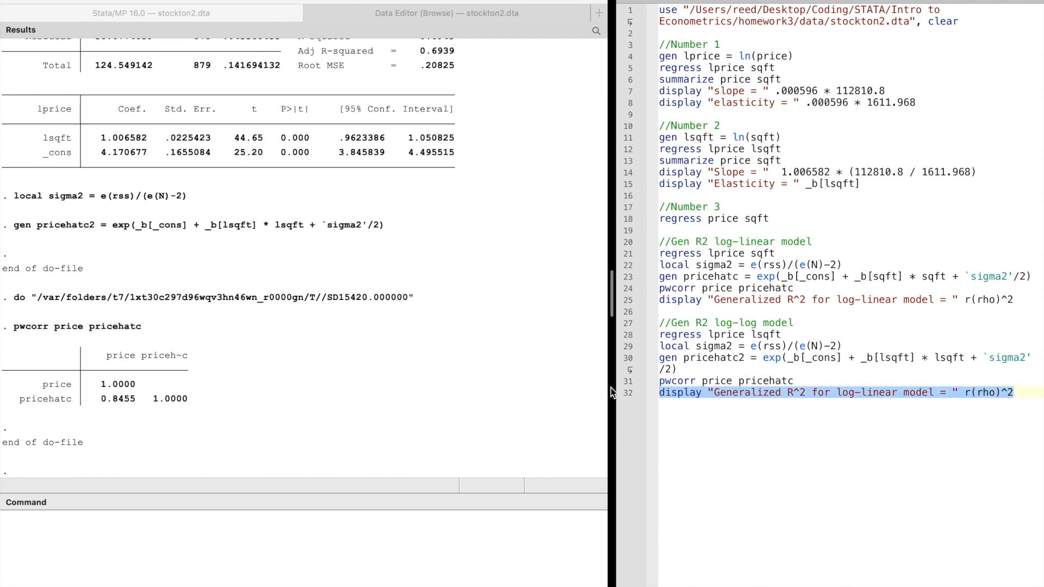
key("shift+super+d")
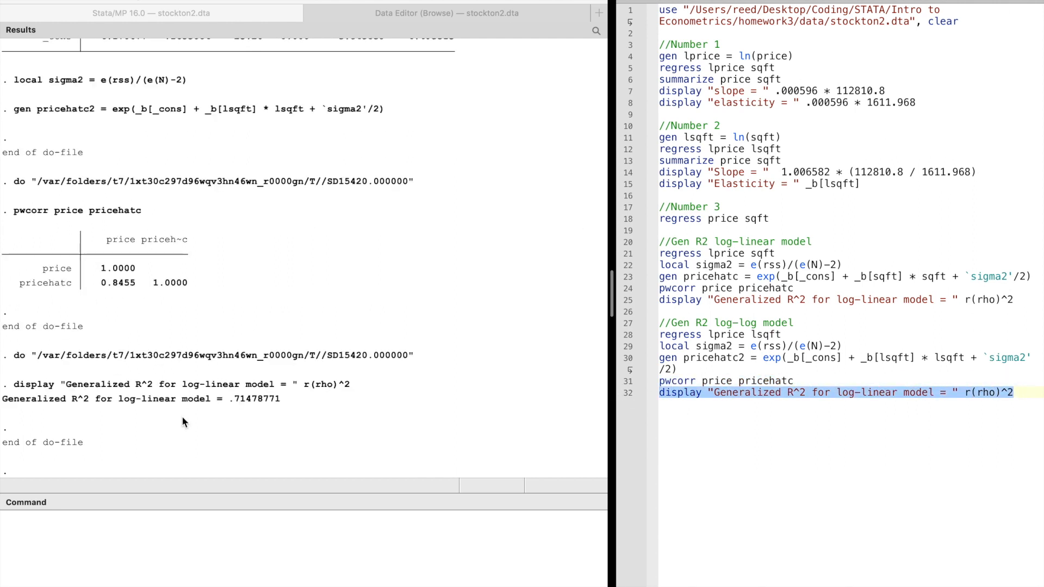
Compare the pwcorr correlation and generalized R^2 output with the earlier log-linear, linear and log-log regression results
left_click_drag(145, 282, 73, 283)
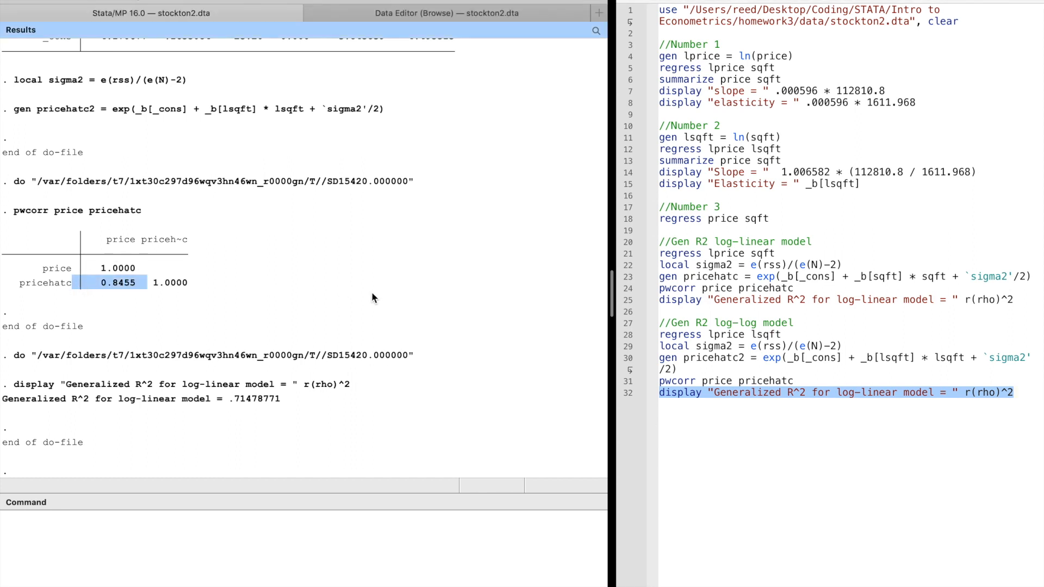
left_click(337, 395)
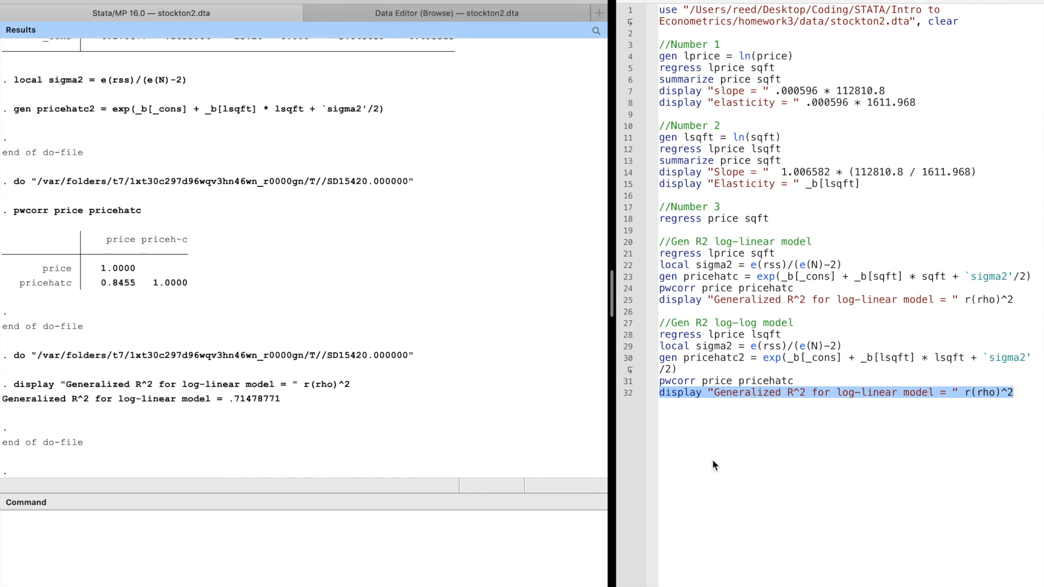
left_click(902, 431)
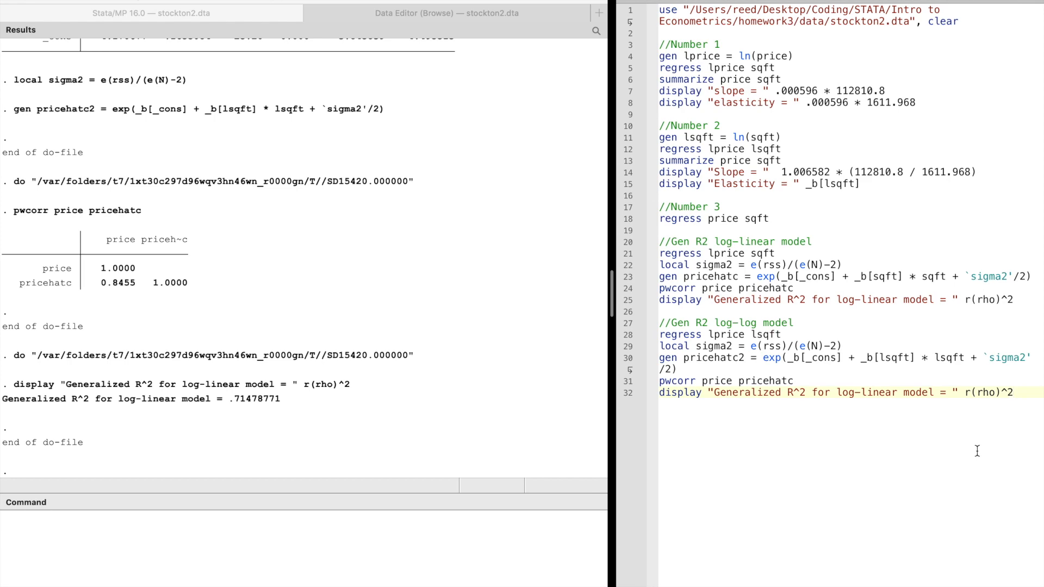
left_click_drag(279, 402, 234, 402)
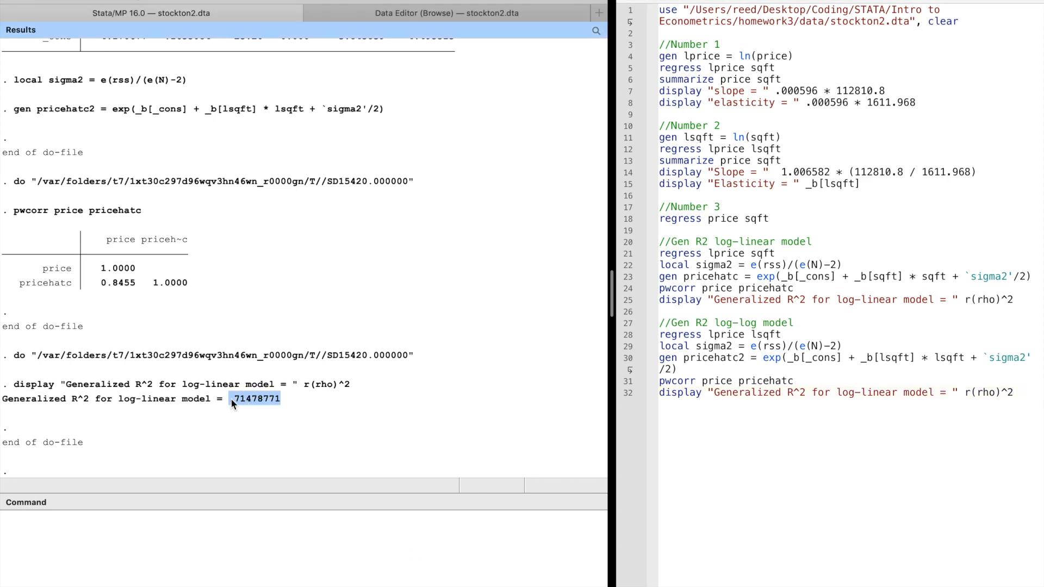
scroll(463, 301, "up", 10)
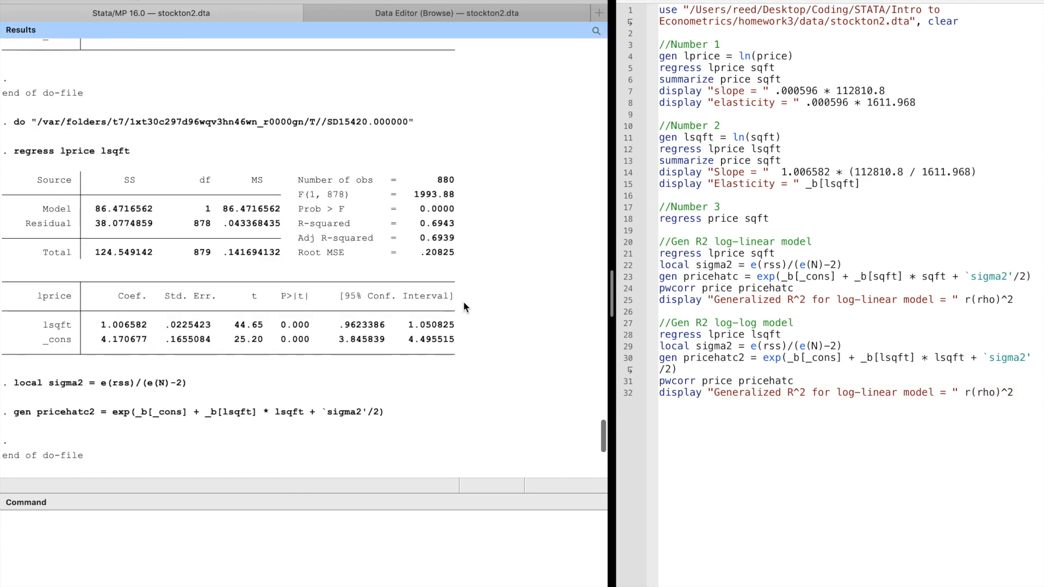
scroll(463, 301, "down", 3)
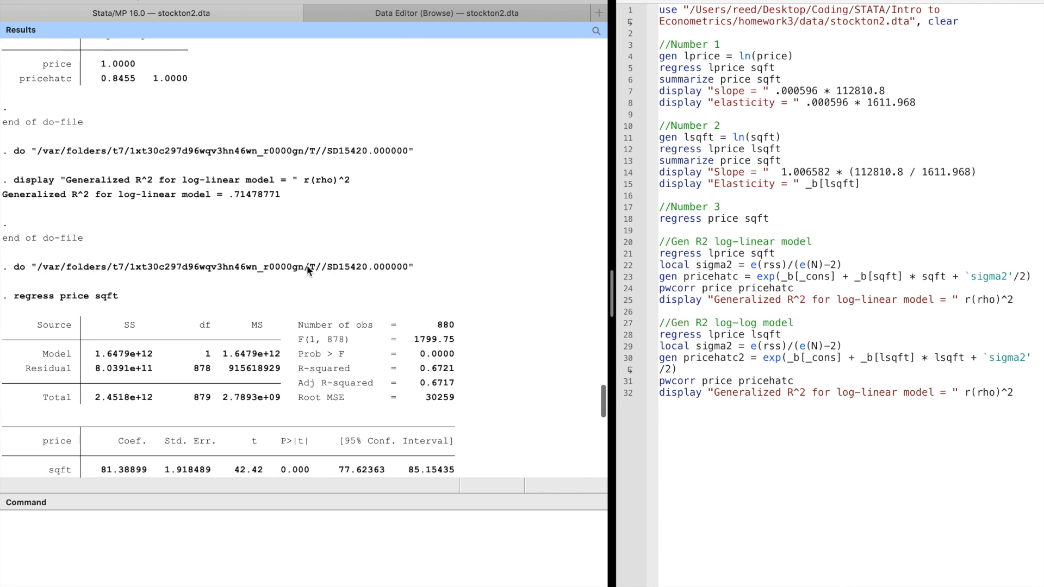
scroll(304, 255, "down", 8)
scroll(338, 333, "up", 12)
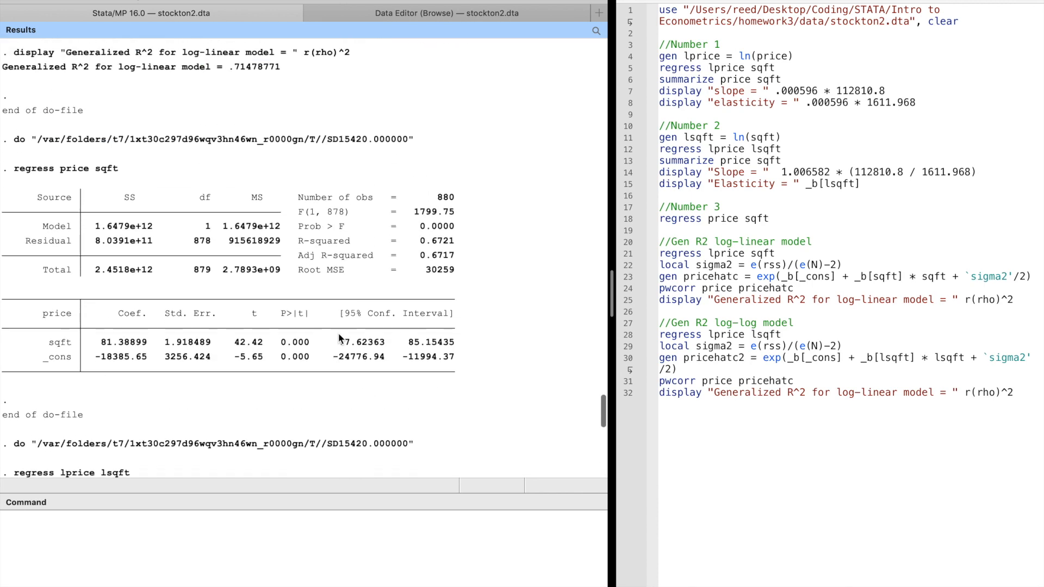
scroll(338, 332, "down", 8)
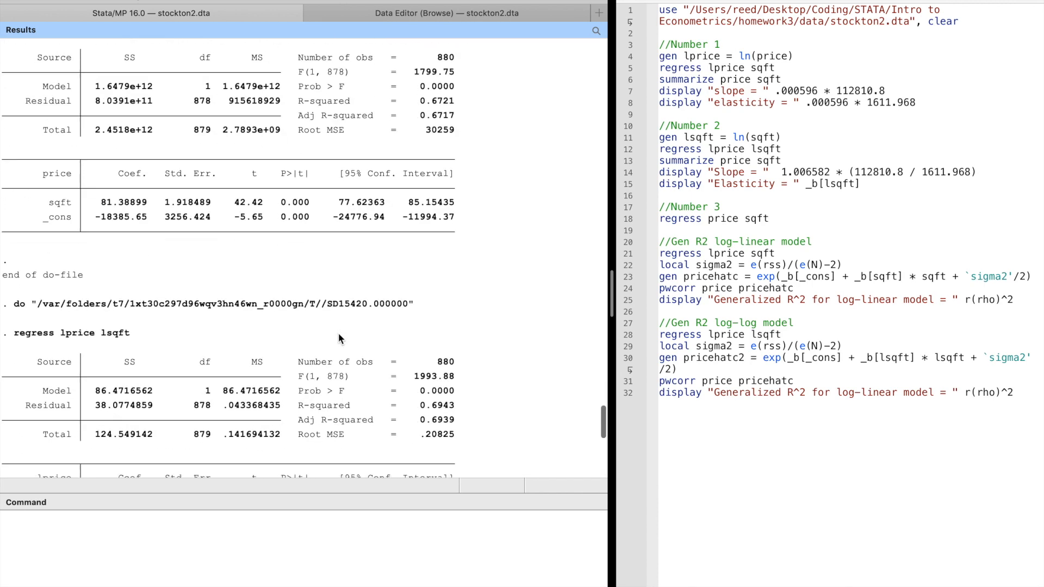
scroll(338, 333, "down", 5)
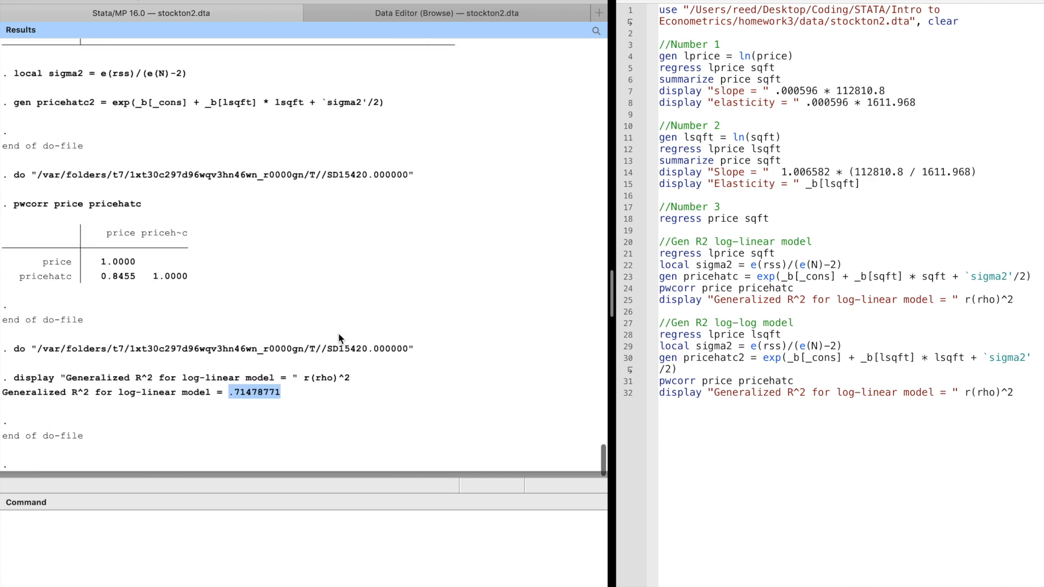
scroll(317, 425, "down", 2)
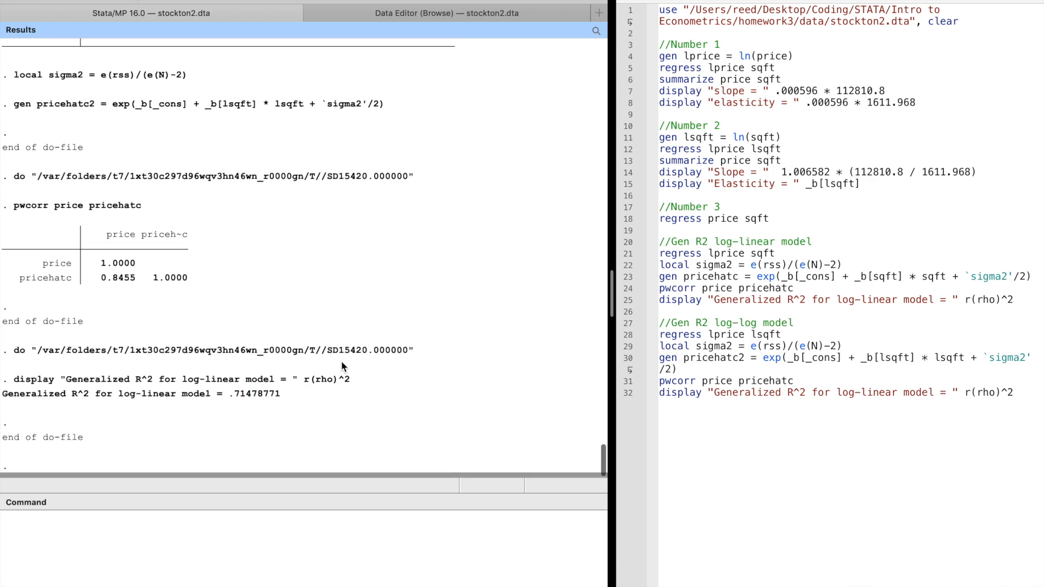
Change the variable in the log-log block's pwcorr line to pricehatc2 and run that line together with the display line
left_click(802, 381)
type("2")
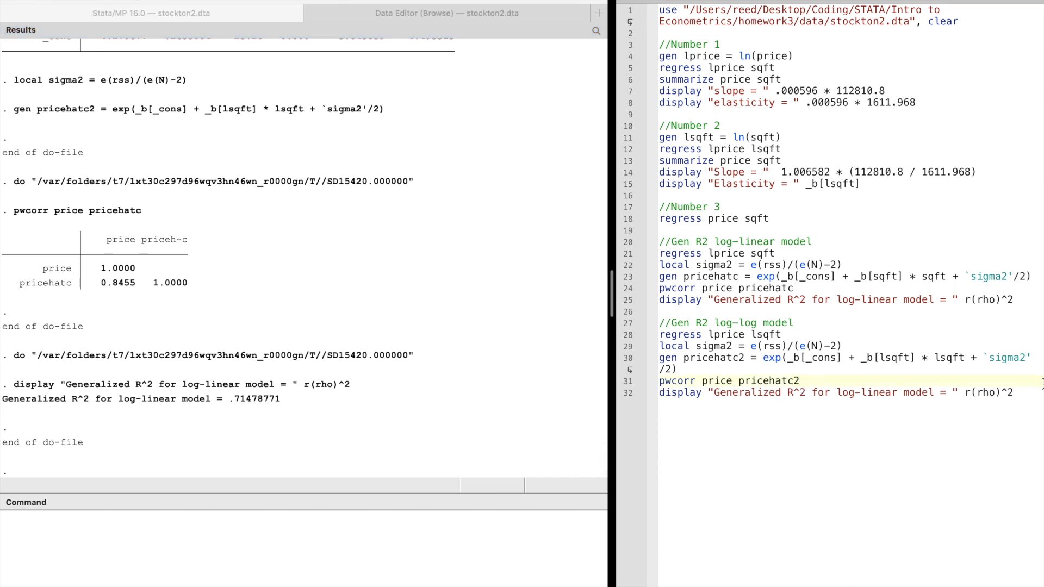
double_click(661, 380)
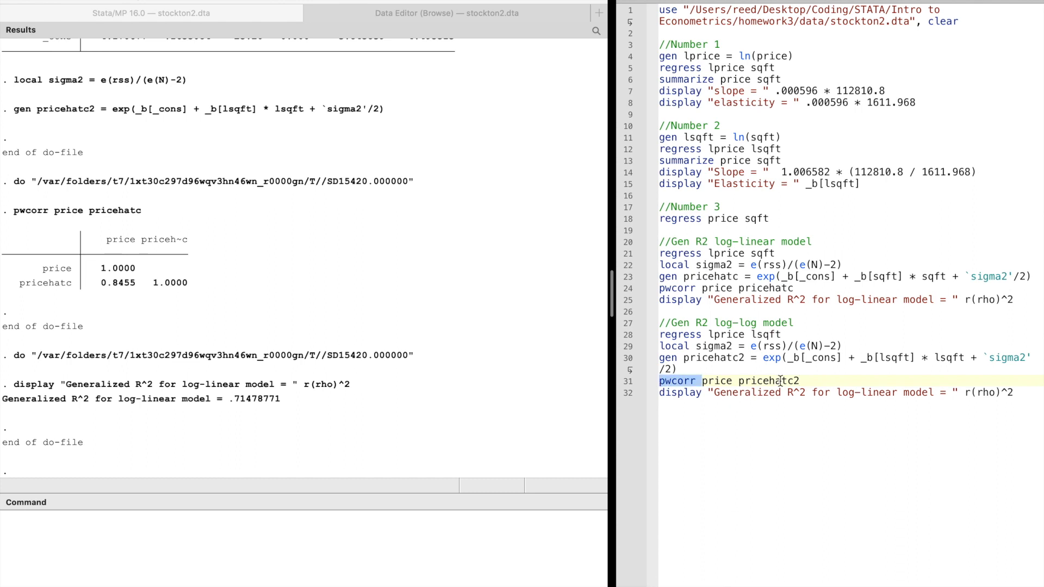
left_click_drag(780, 381, 1006, 394)
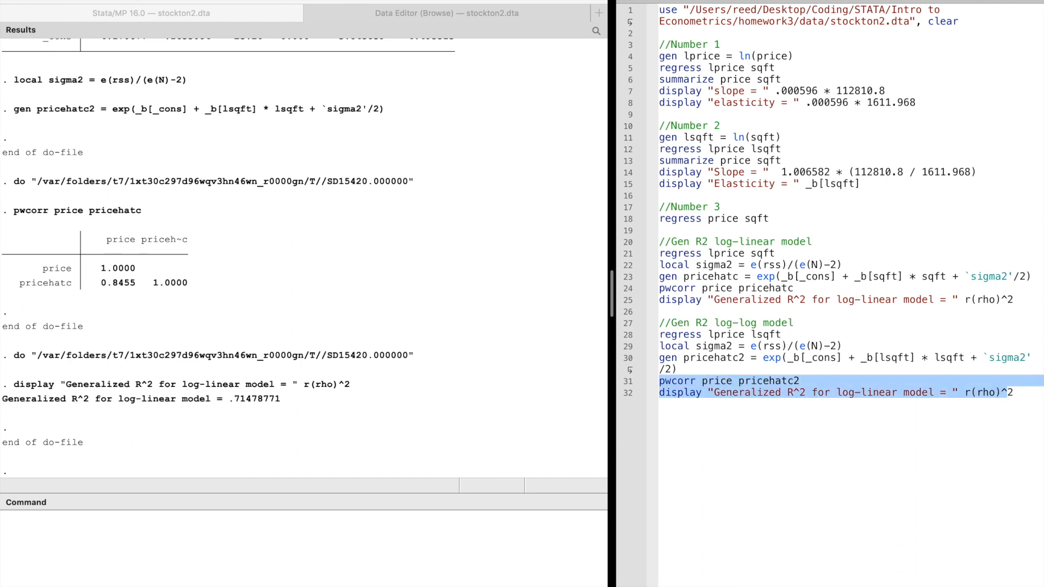
key("super+shift+d")
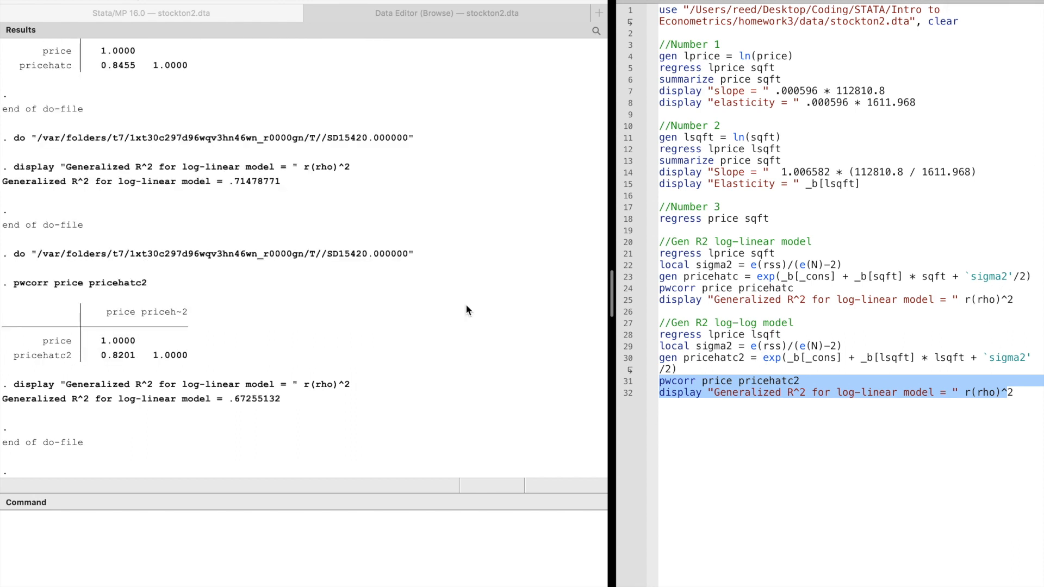
left_click_drag(281, 399, 234, 402)
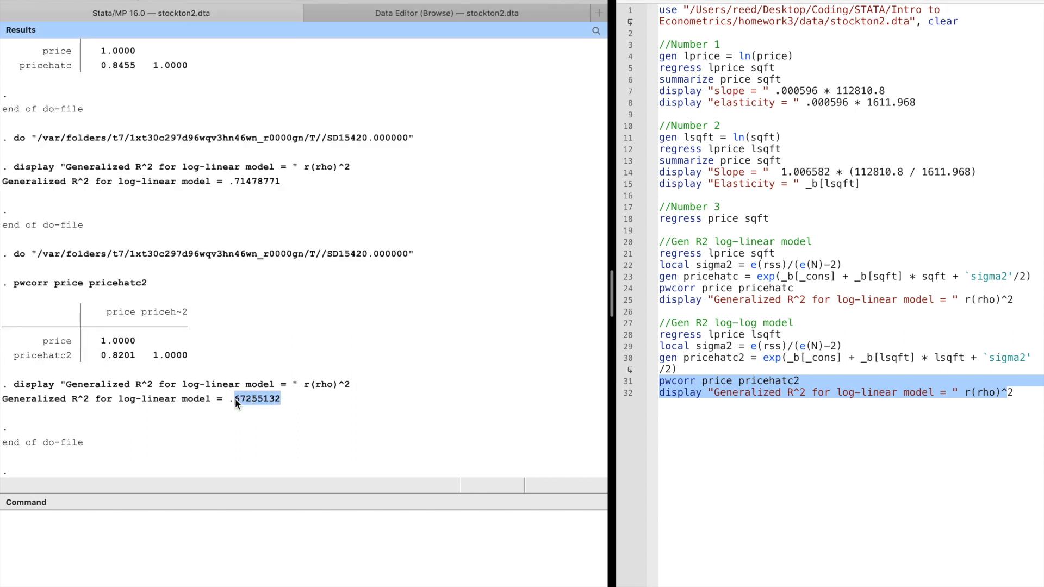
scroll(275, 208, "up", 1)
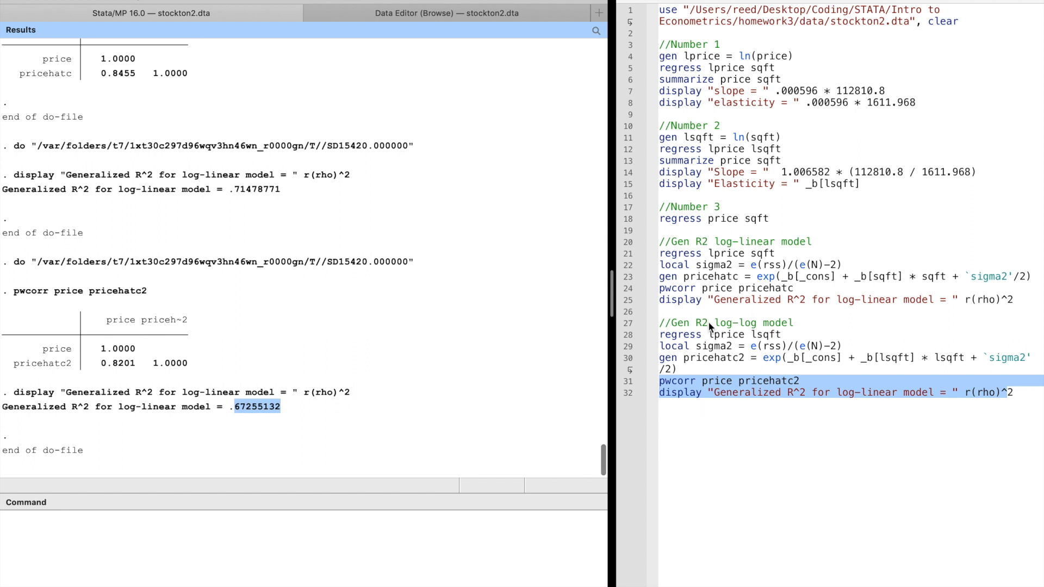
Add a "//Number 4" comment at the end of the do-file, three blank lines below the log-log block
left_click(734, 312)
left_click_drag(808, 312, 608, 244)
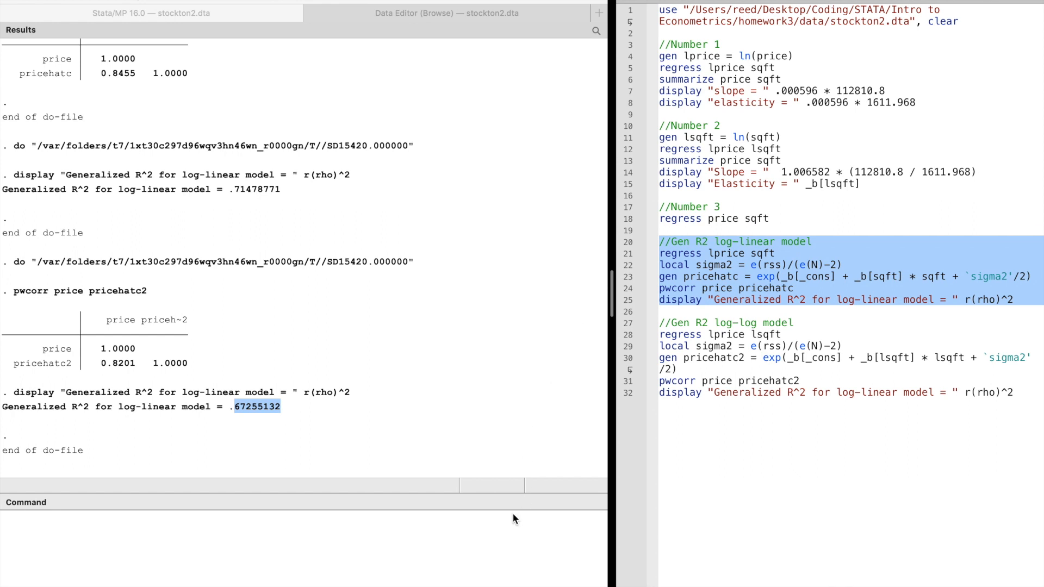
left_click(737, 525)
key("Return")
key("Return")
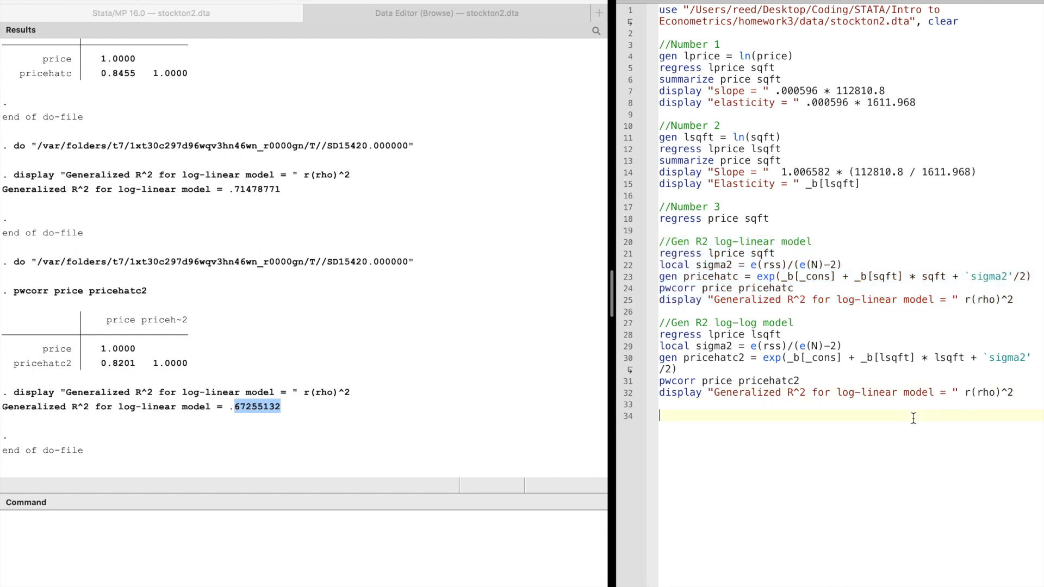
key("Return")
key("Return")
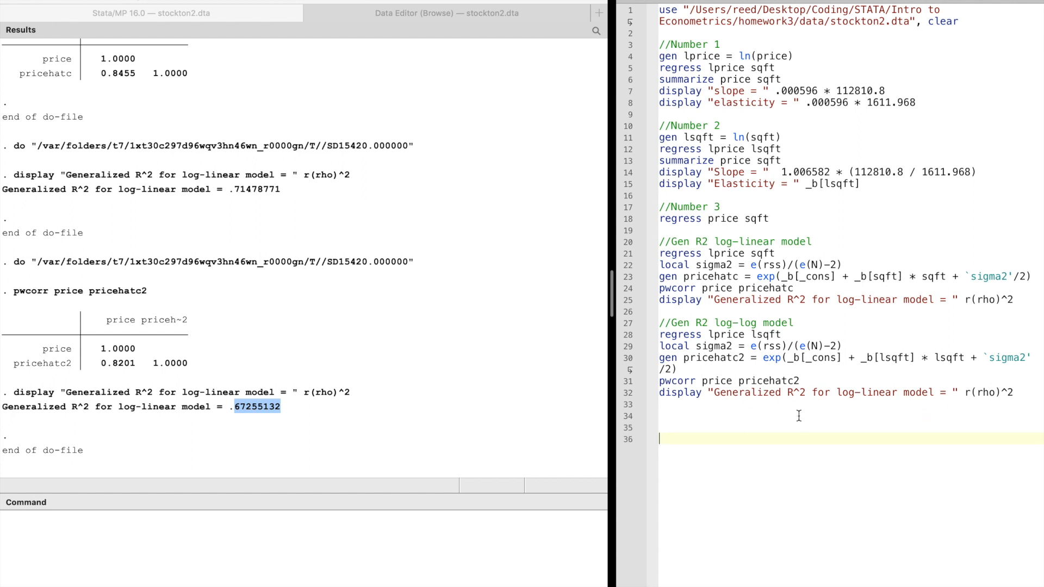
type("//Number 4")
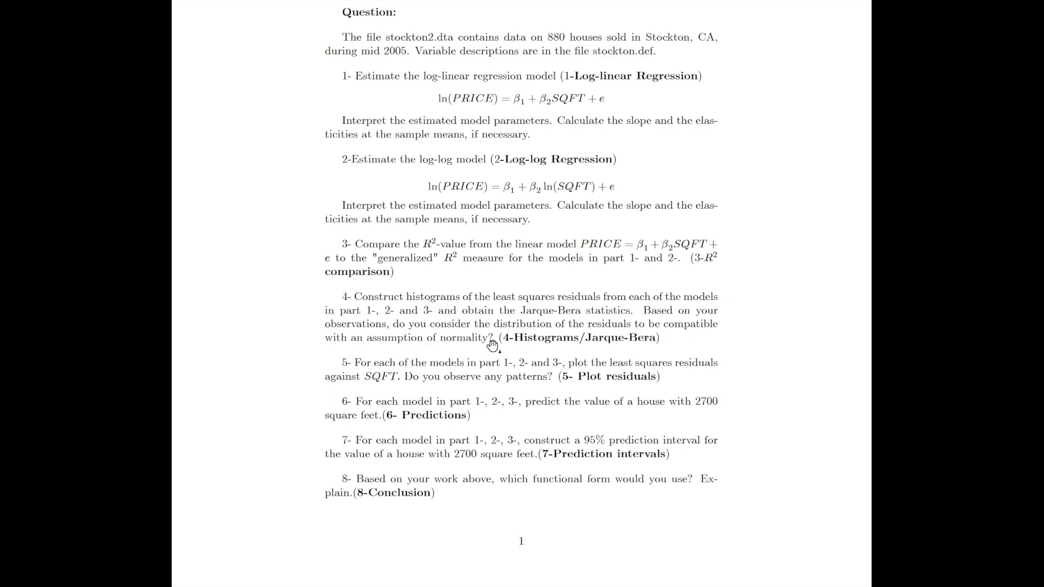
key("ctrl+Left")
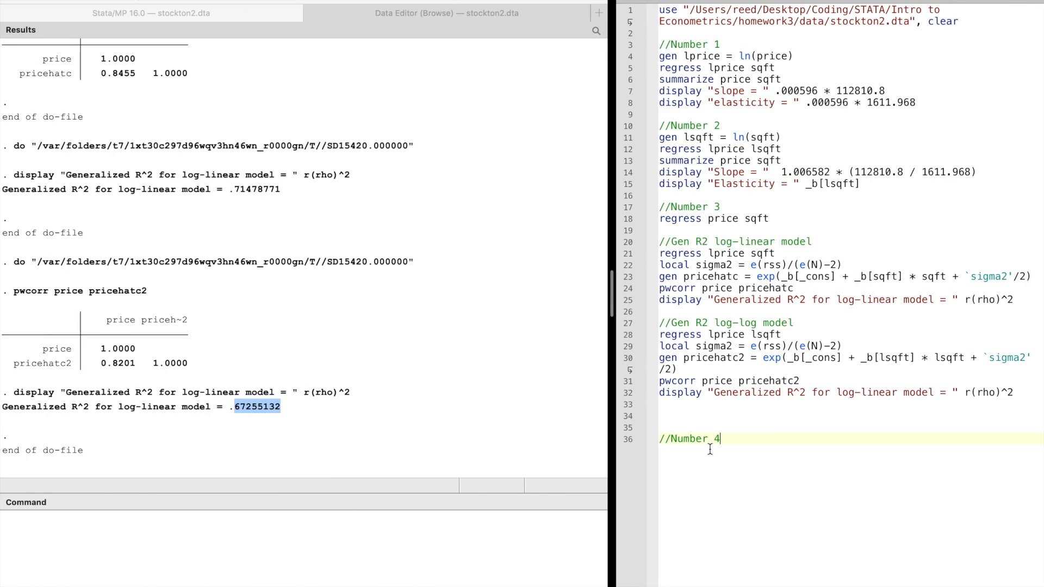
Write "regress price sqft" under the Number 4 comment and run that line
type("regress price sqft")
key("Return")
triple_click(781, 451)
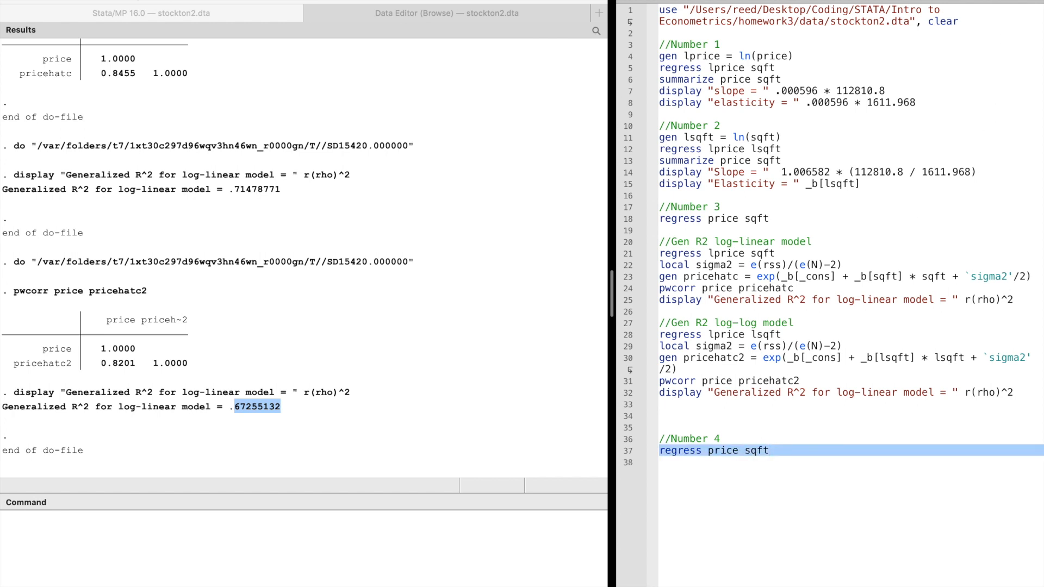
key("super+shift+d")
left_click(761, 485)
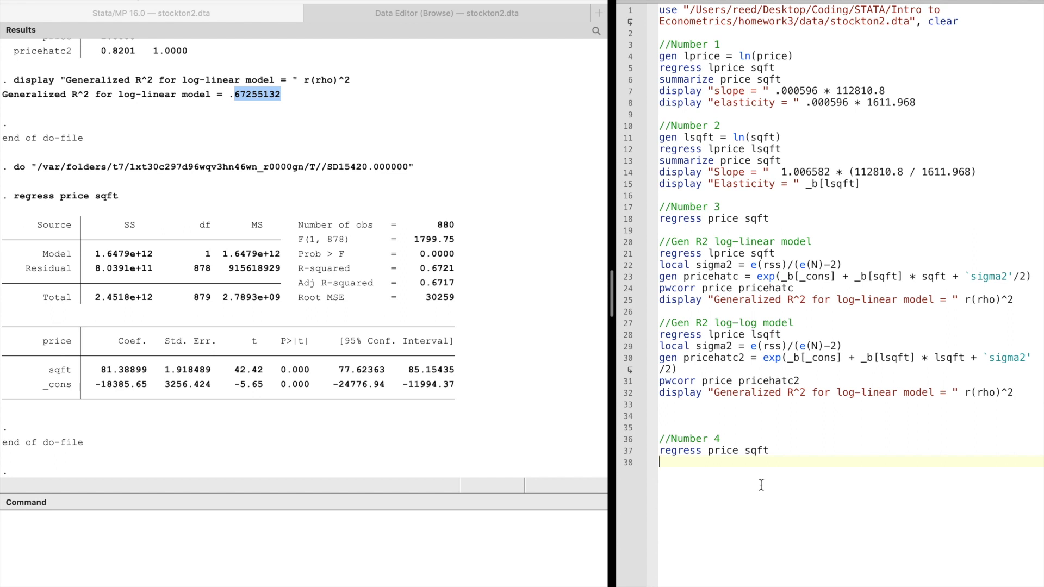
Add the line "gen yhat1 = _b[sqft] * sqft + _b[_cons]" below the Number 4 regression and run it
type("gen yhat1 = _be")
type("[sqft] +")
key("BackSpace")
type("* sqft ")
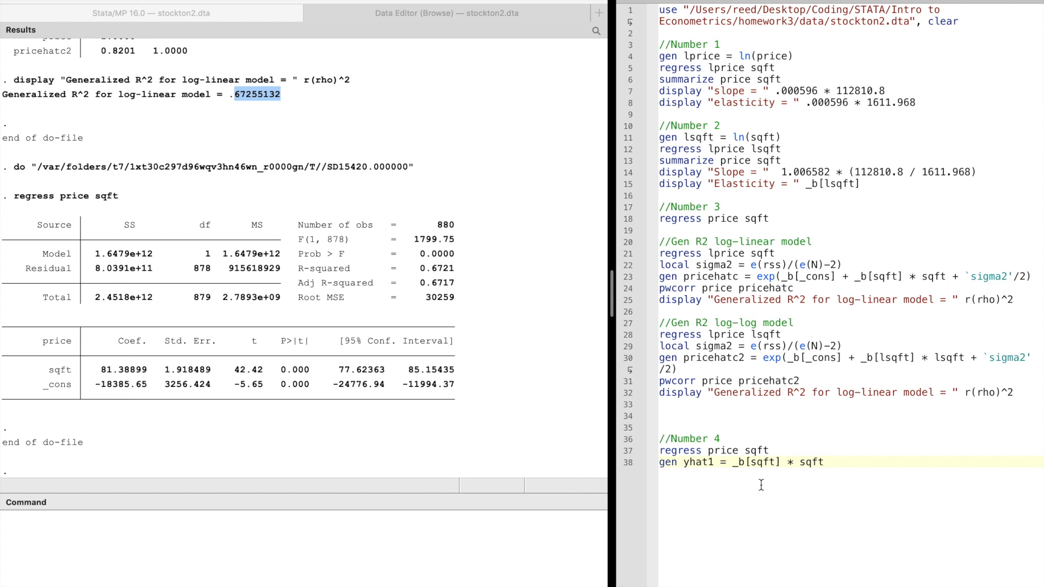
type("+ _b[_cons")
key("BackSpace")
left_click(928, 468)
key("super+shift+Left")
key("super+shift+d")
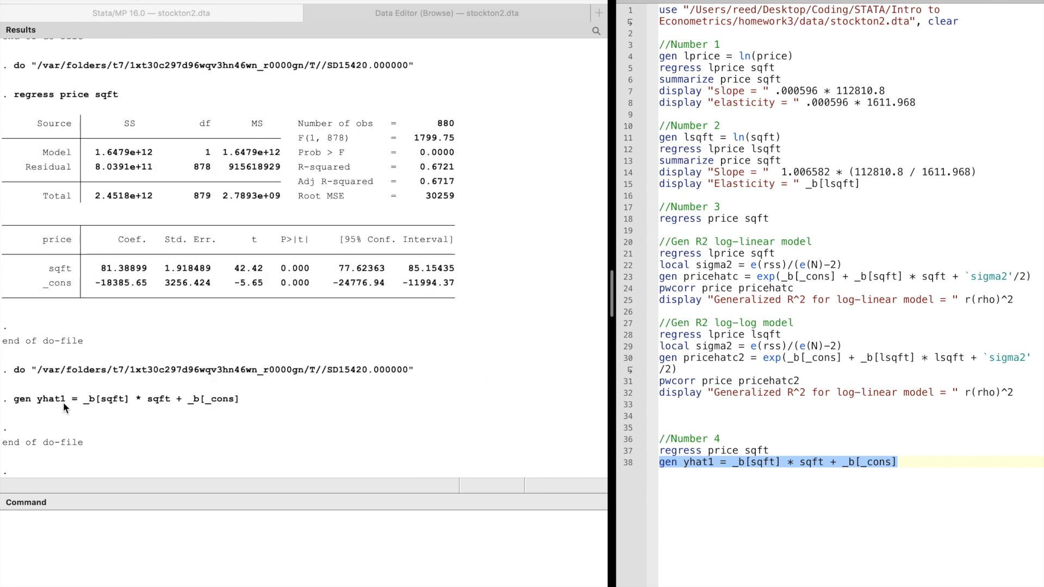
Add the line "gen resid1 = price - yhat1" below the yhat1 line and run it
left_click(972, 467)
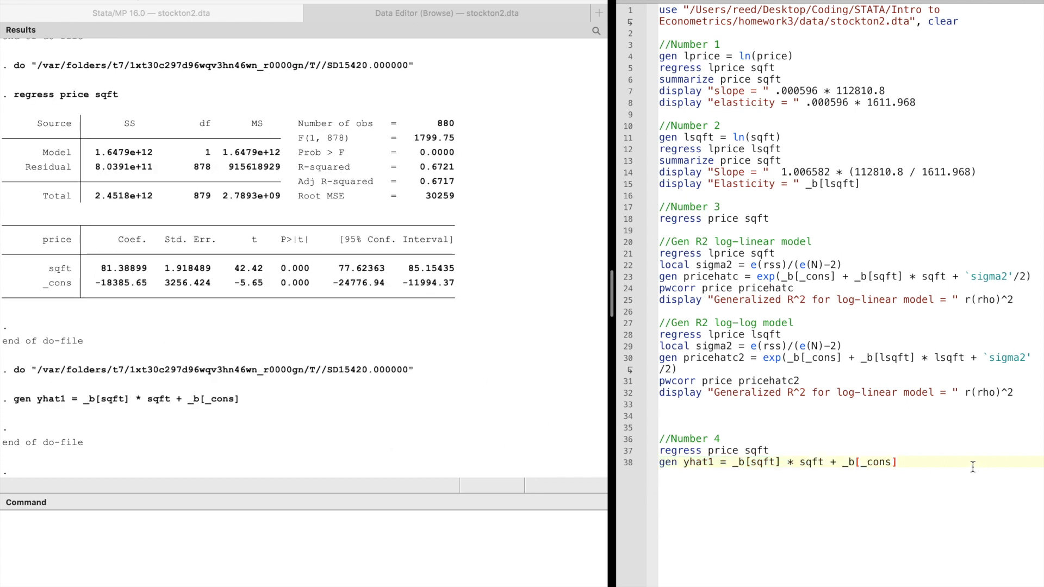
key("Return")
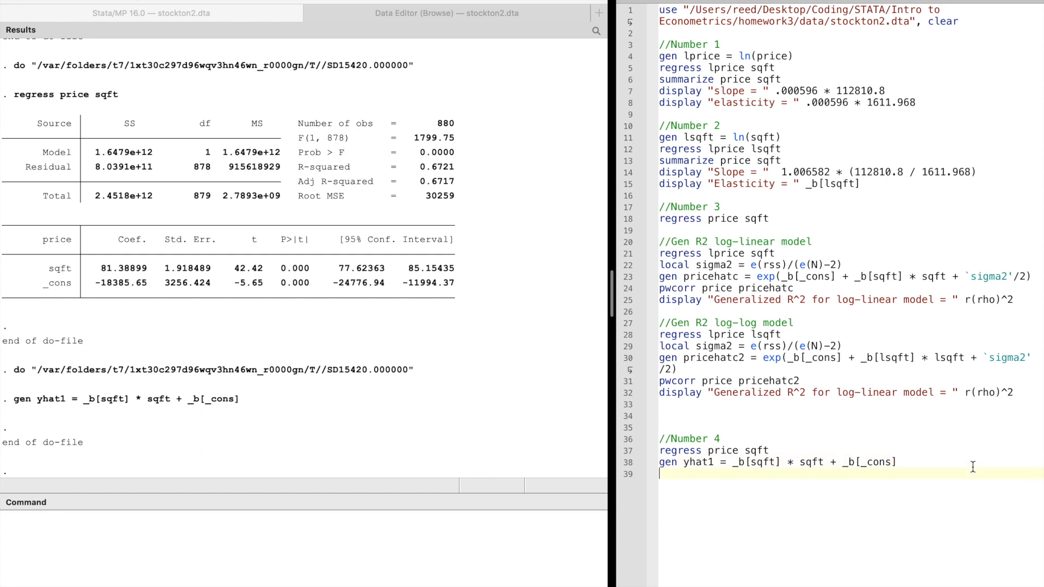
type("gen resid1 = price - yhat1")
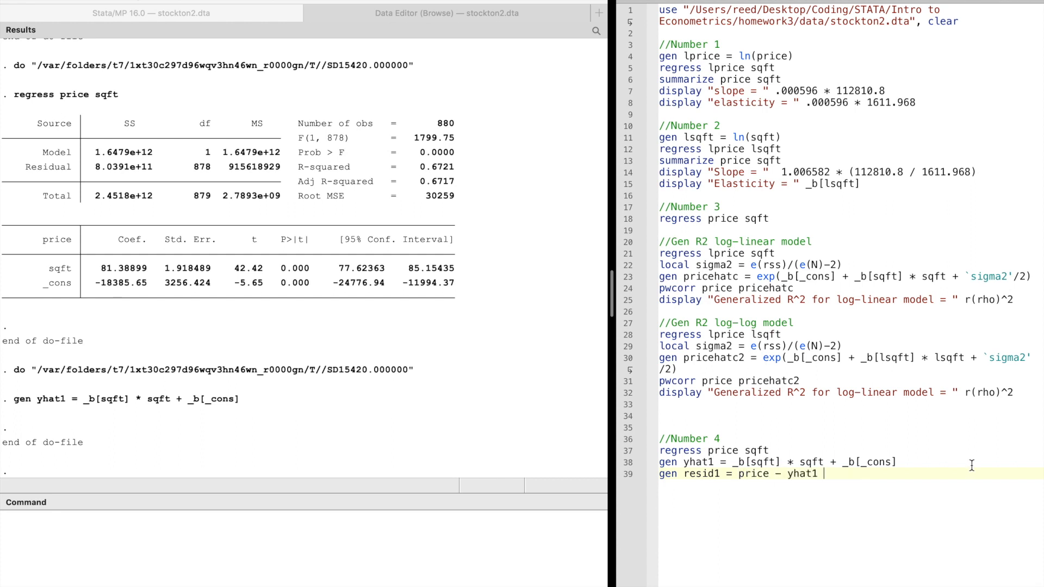
key("Return")
triple_click(905, 474)
left_click(1015, 13)
Add the line "histogram resid1" below the resid1 line, run it, and copy the resulting graph
left_click(757, 514)
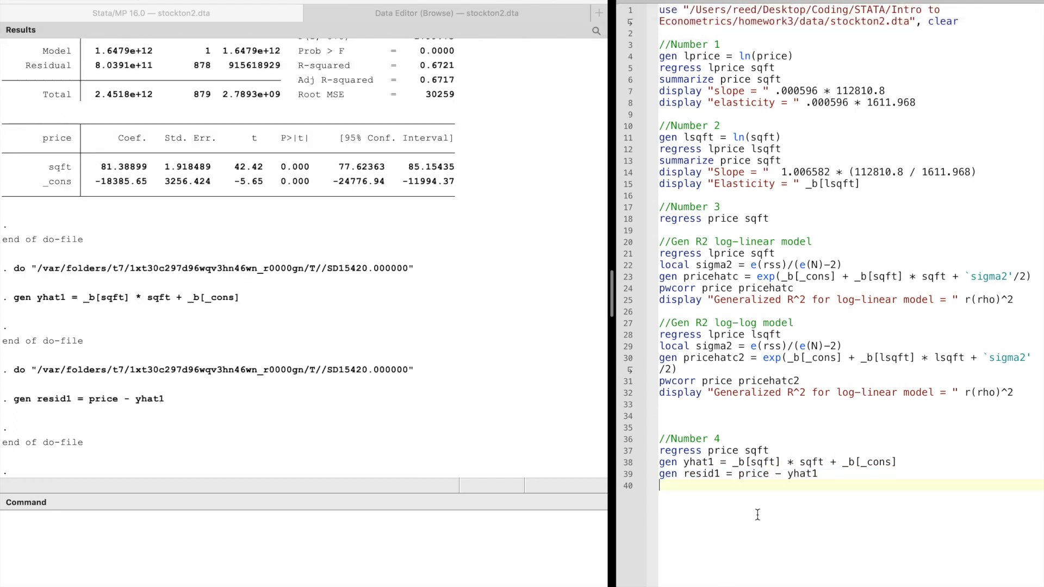
type("histogram resid1")
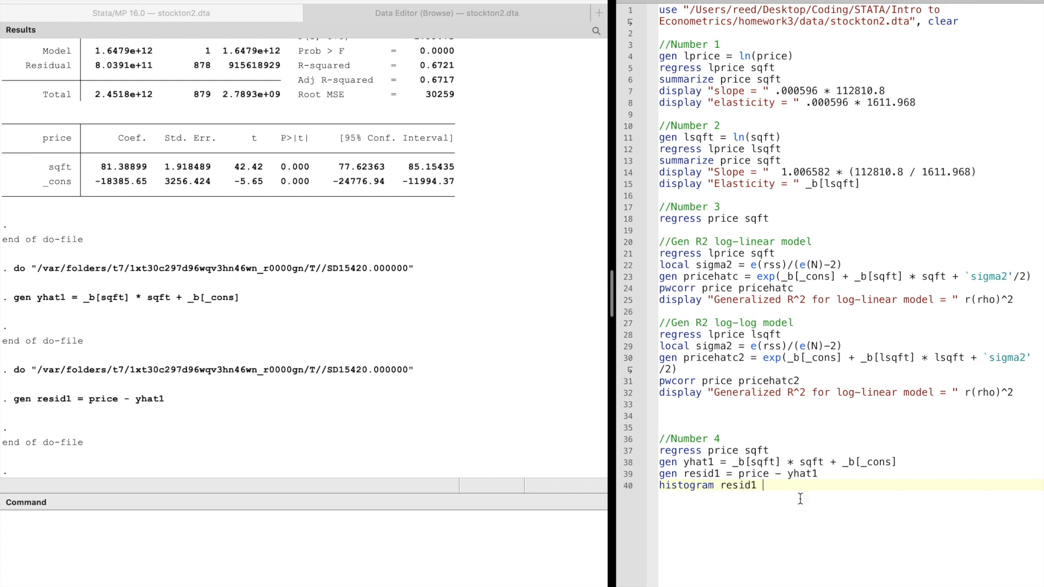
key("shift+super+Left")
key("shift+super+d")
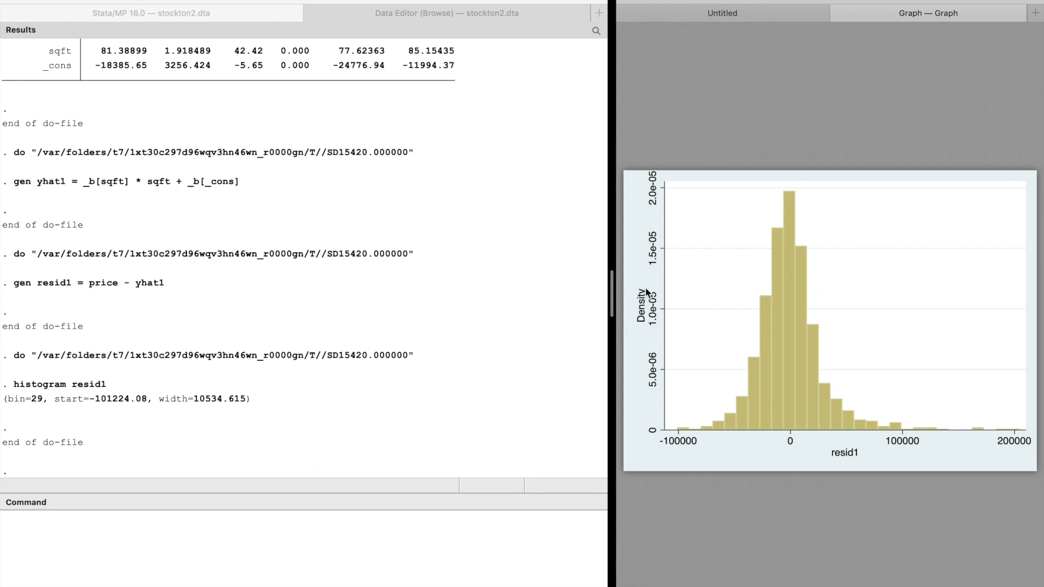
right_click(779, 405)
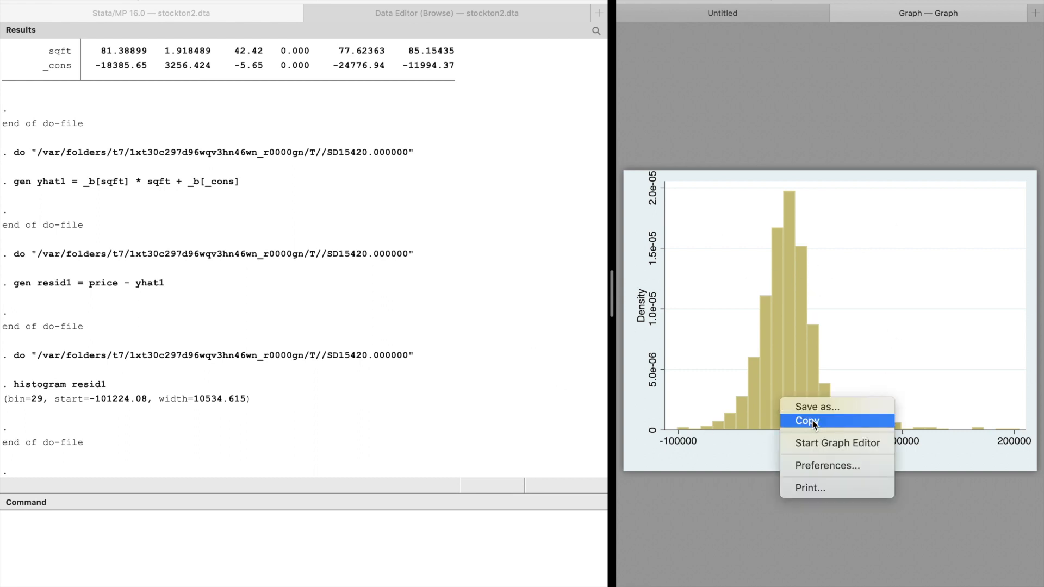
left_click(811, 420)
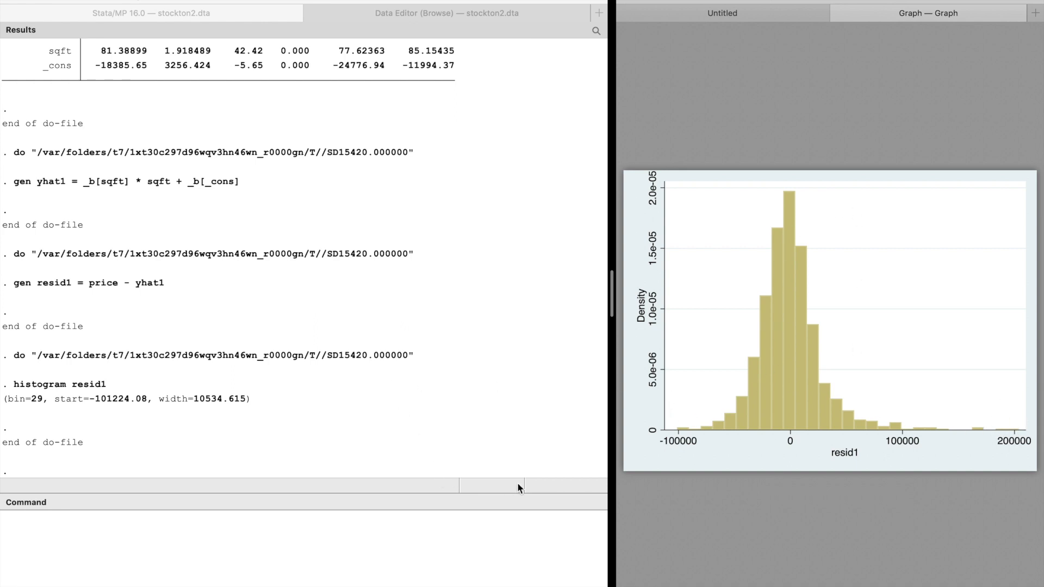
Return to the do-file, add "summarize resid1, detail" below the histogram line and run it
left_click(783, 14)
left_click(785, 517)
key("Return")
key("Return")
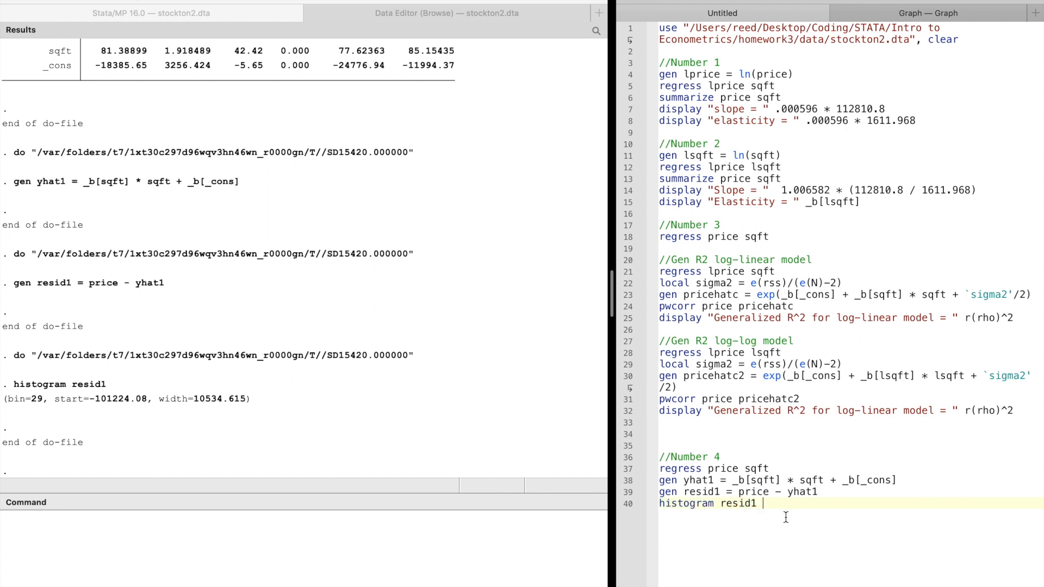
key("BackSpace")
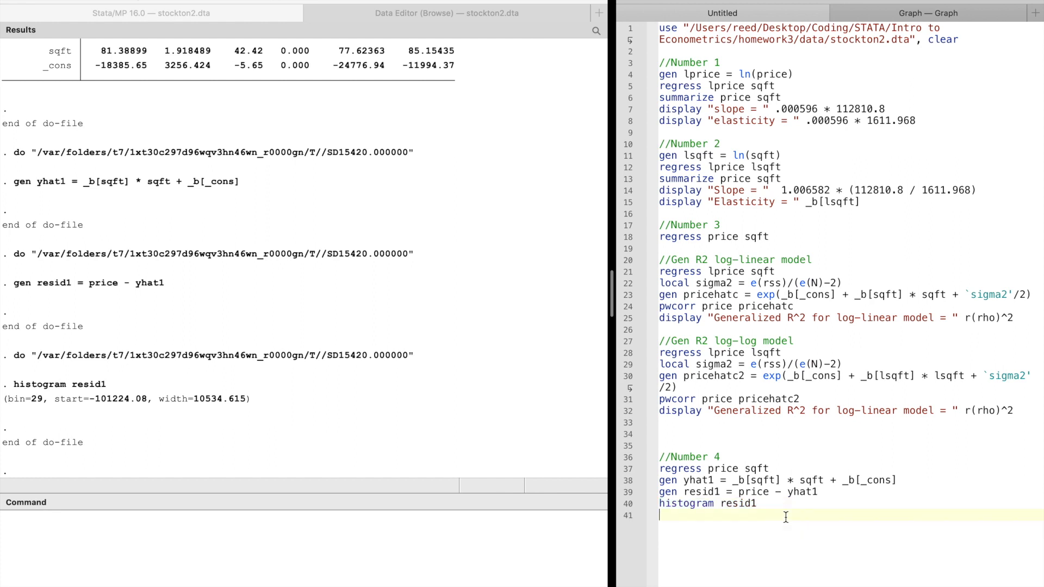
type("summaerize")
key("BackSpace")
key("BackSpace")
key("BackSpace")
key("BackSpace")
key("BackSpace")
type("rize (")
key("BackSpace")
key("BackSpace")
type("resid")
type("q")
key("BackSpace")
type("1")
key("Delete")
type(",deta")
key("BackSpace")
key("BackSpace")
key("BackSpace")
key("BackSpace")
type("detail")
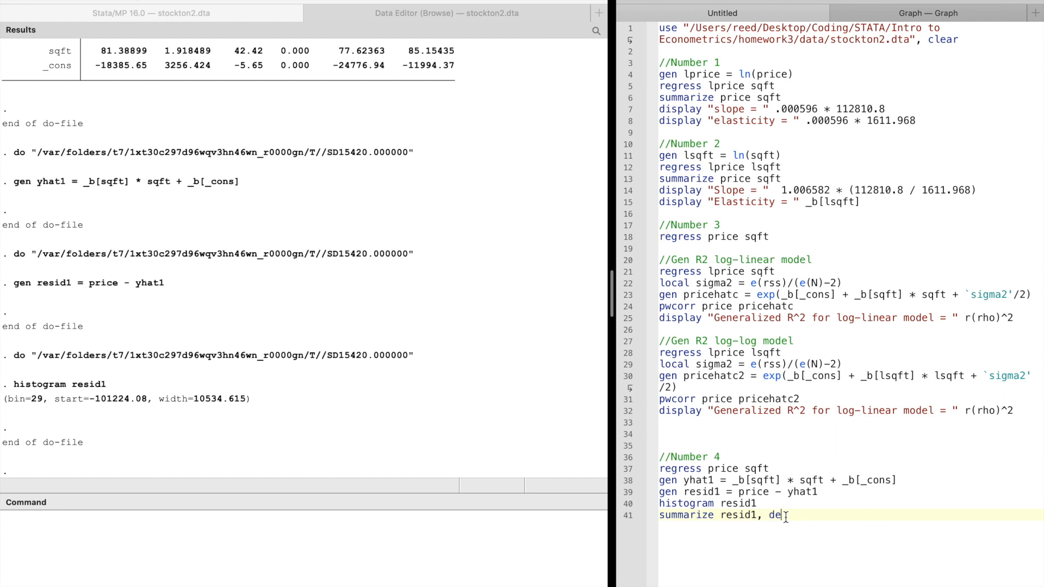
key("super+shift+Left")
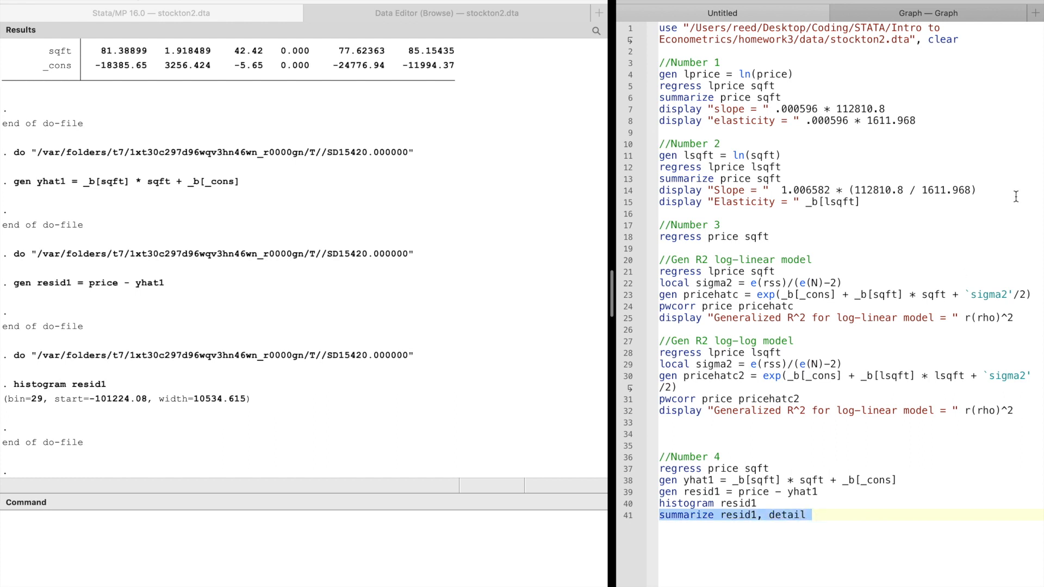
key("super+shift+d")
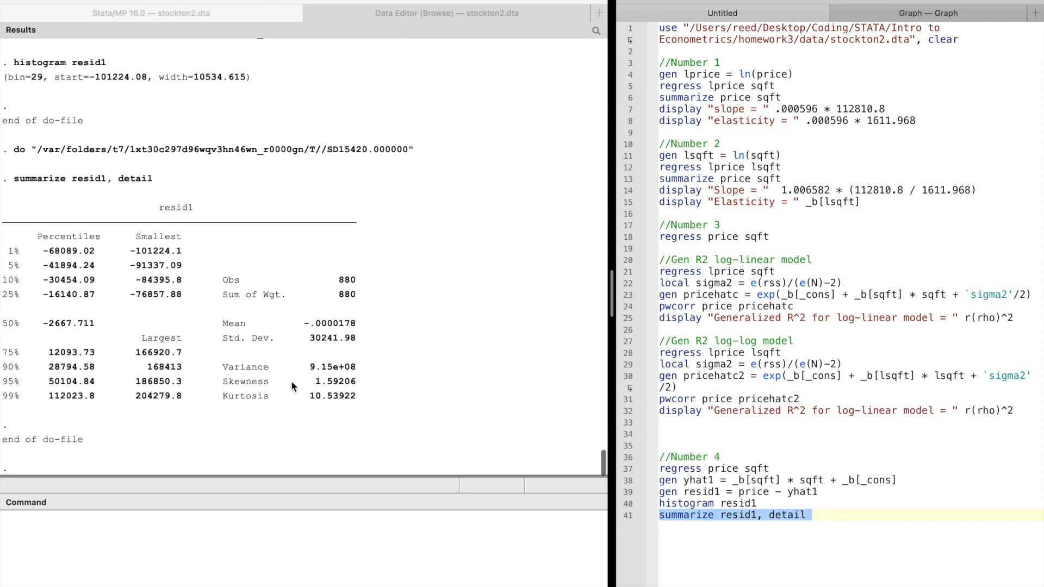
Start a new line below the summarize command with display "JB stat (linear) = " and an opening parenthesis for the formula
left_click(814, 516)
key("Return")
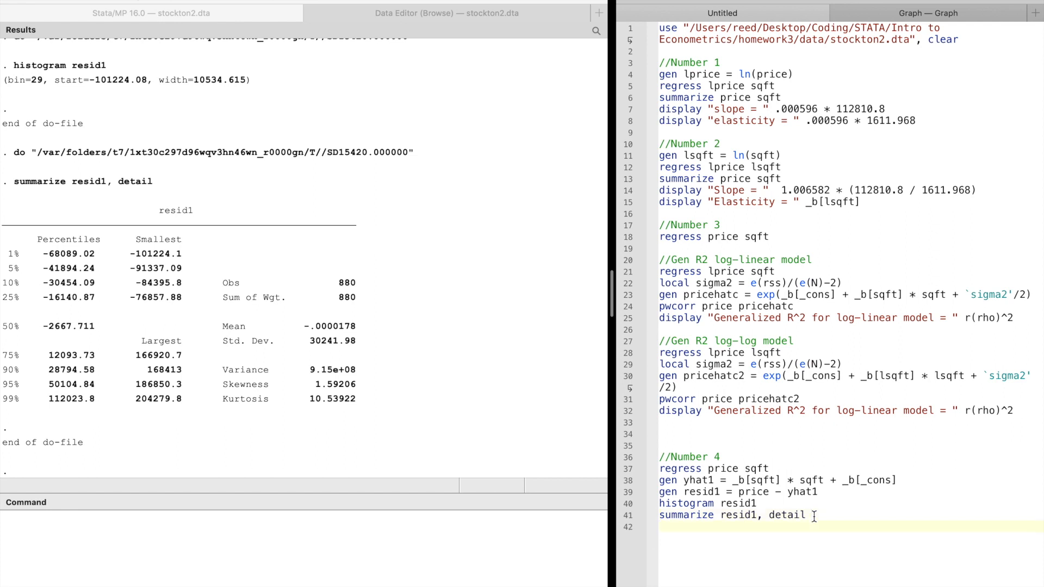
type("display \"J")
key("BackSpace")
type("\"JB")
type(" stat ")
type("=")
type("(linear)")
left_click(890, 535)
type("(")
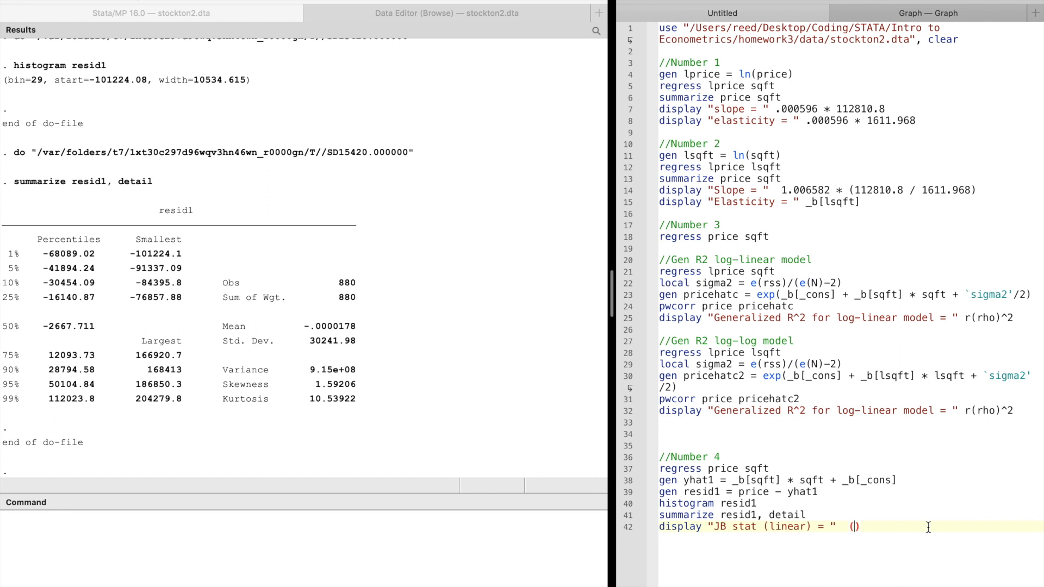
Write the first part of the JB formula as (r(N)/6) * (r(skewness))^2
type("r(N)/6) * (r(skwe")
key("BackSpace")
key("BackSpace")
type("ewness")
key("BackSpace")
type("))^2")
left_click_drag(360, 389, 225, 390)
left_click(1020, 525)
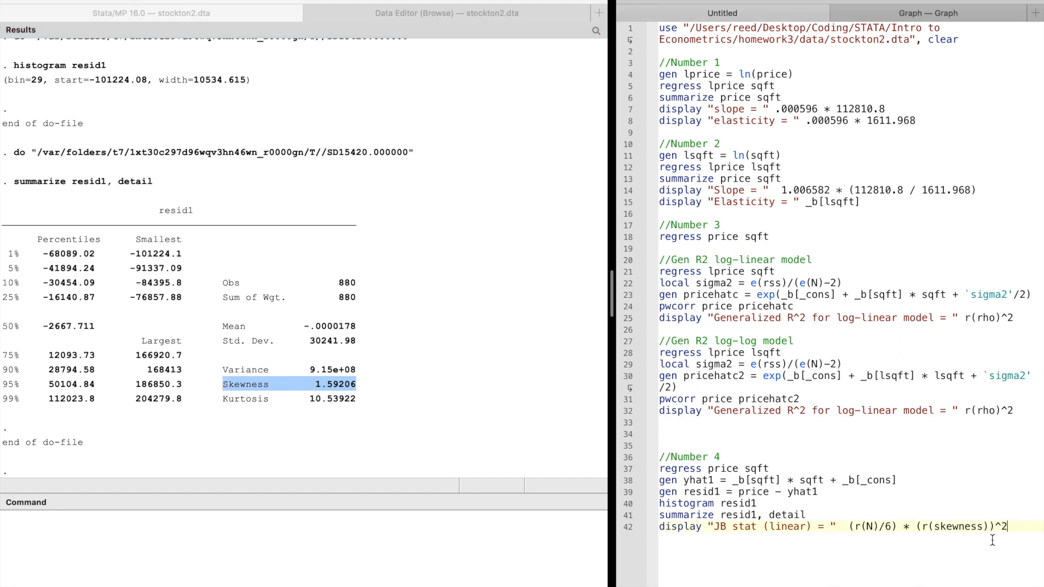
Regroup and extend the JB formula's second factor to (r(skewness)^2 + (r(kurtosis)-3)^2 / 4)
left_click(994, 528)
key("BackSpace")
left_click(1019, 527)
type("+")
type("(")
type("r^")
type("(N")
key("BackSpace")
key("BackSpace")
key("BackSpace")
type("(kurtosis)")
key("BackSpace")
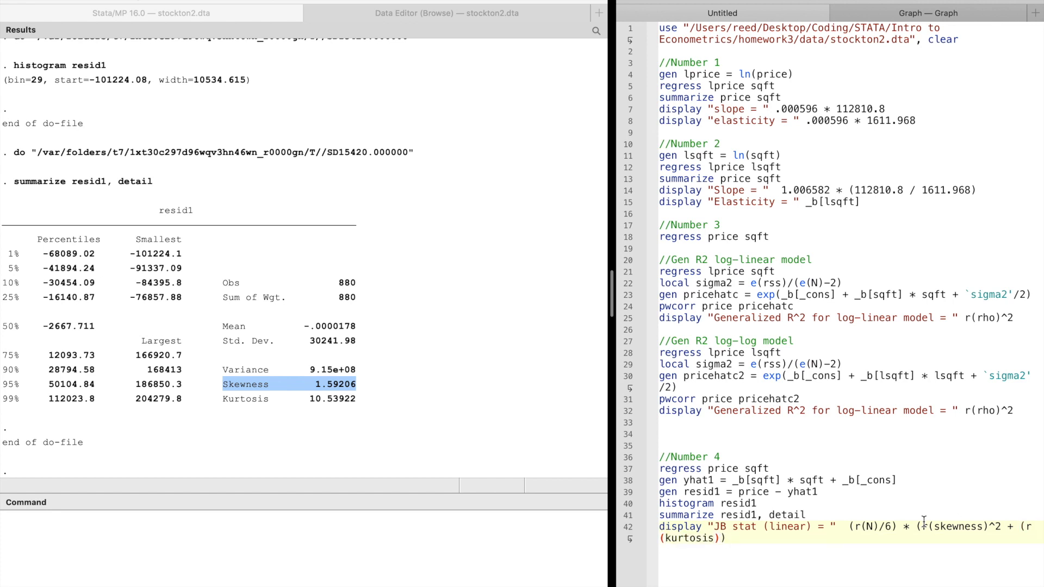
type("-3)")
type("/")
key("BackSpace")
key("BackSpace")
type(")^2 / 4)")
Run the JB stat display line for the linear model and select the computed statistic in the results
left_click_drag(858, 546, 612, 533)
left_click(1015, 12)
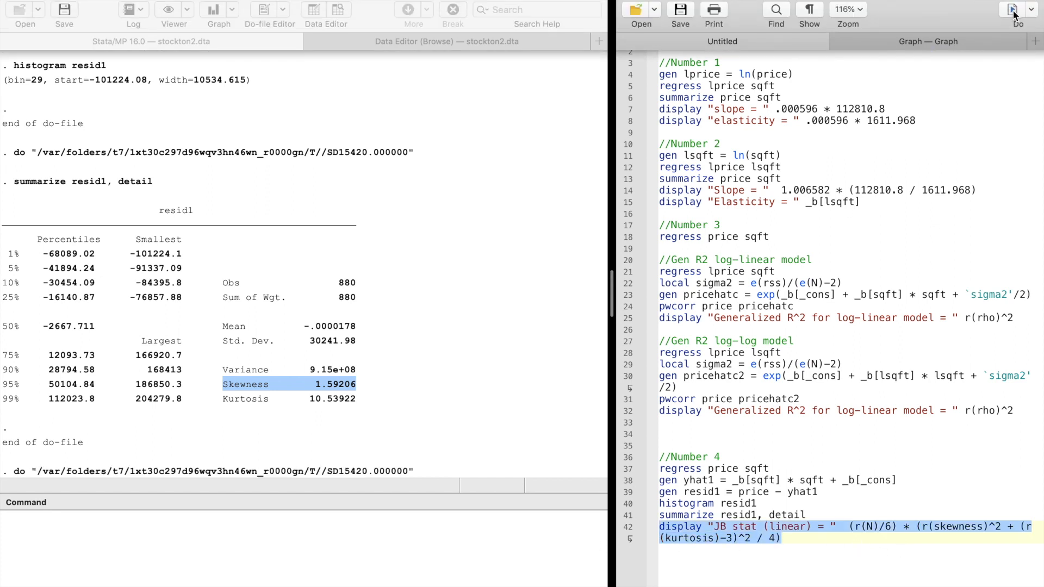
left_click_drag(165, 403, 113, 401)
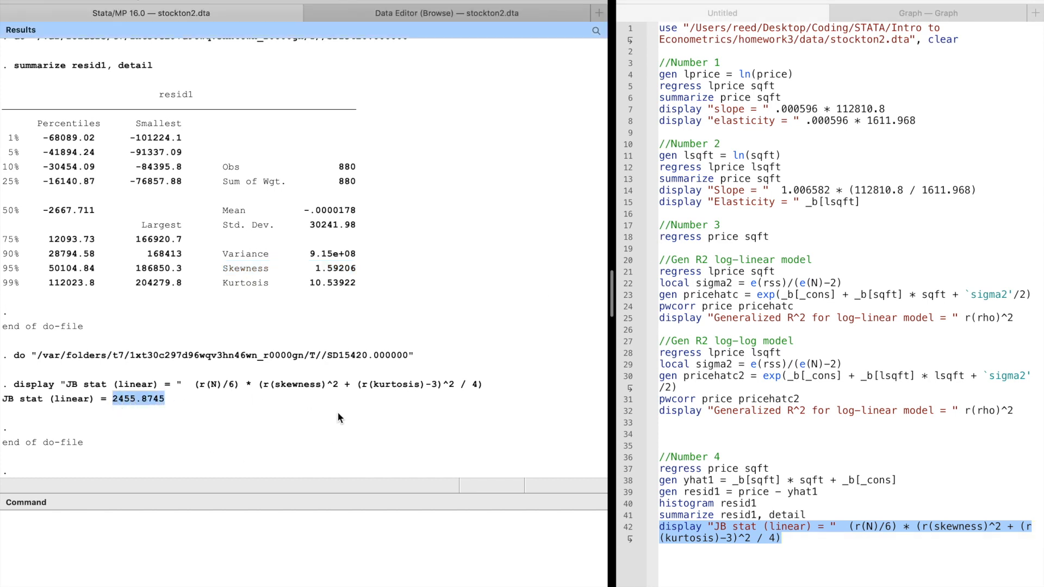
Add blank lines below the JB stat line and place the cursor on the second one, line 44
left_click(805, 543)
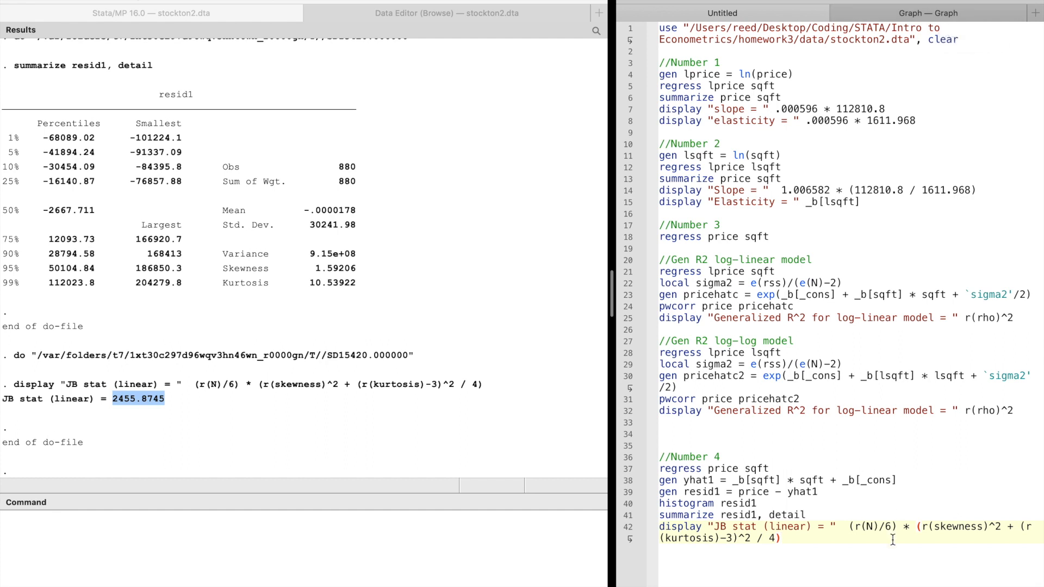
key("Return")
key("Return")
key("Return")
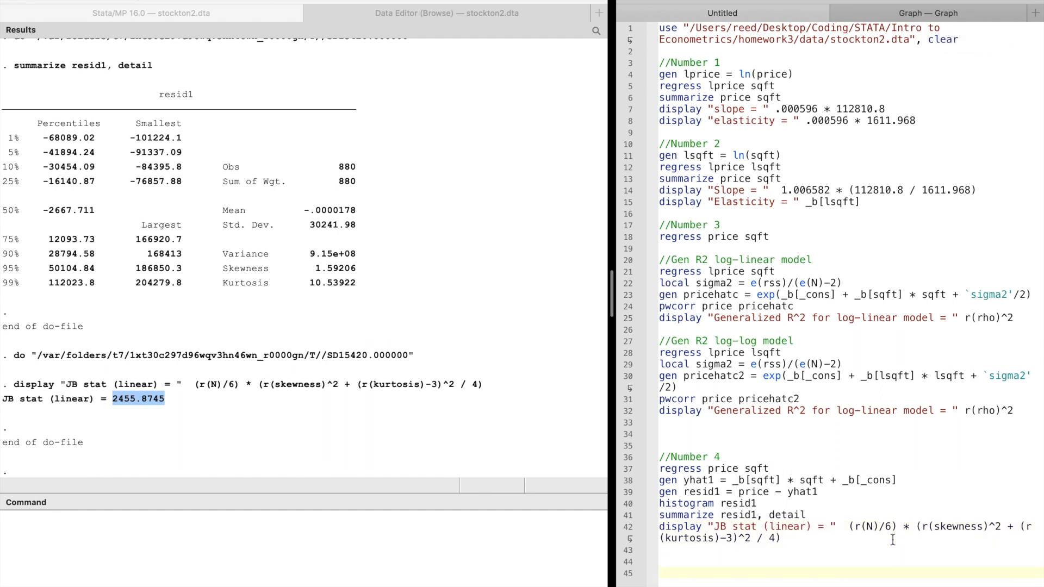
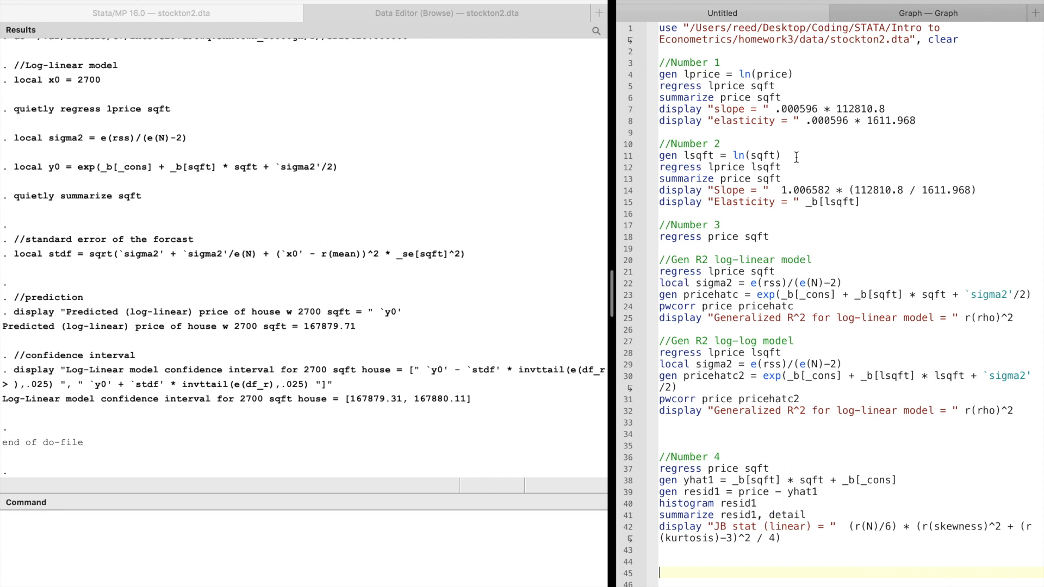
scroll(796, 157, "up", 1)
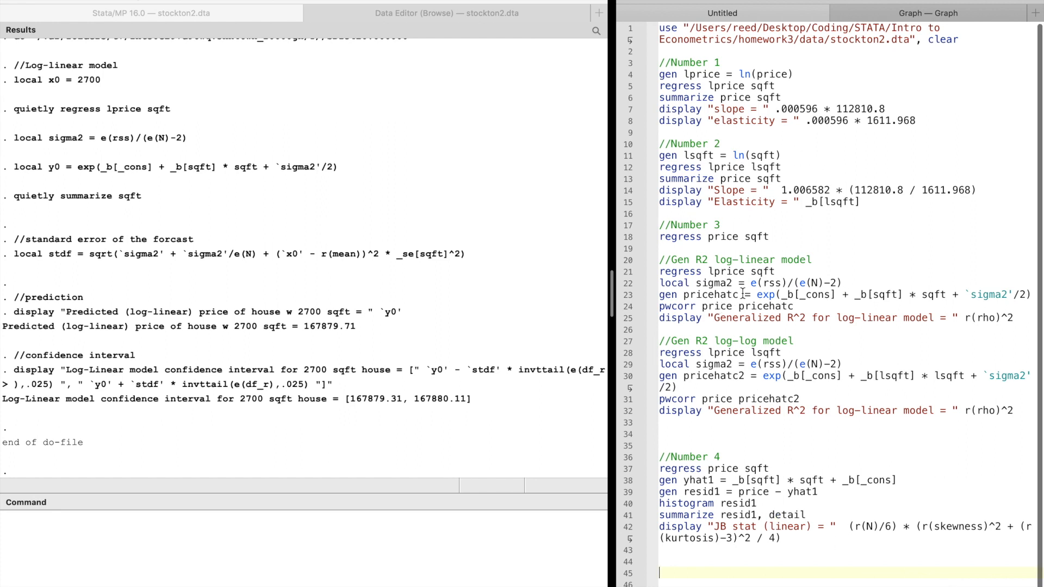
scroll(743, 294, "down", 1)
scroll(743, 294, "up", 1)
left_click(797, 543)
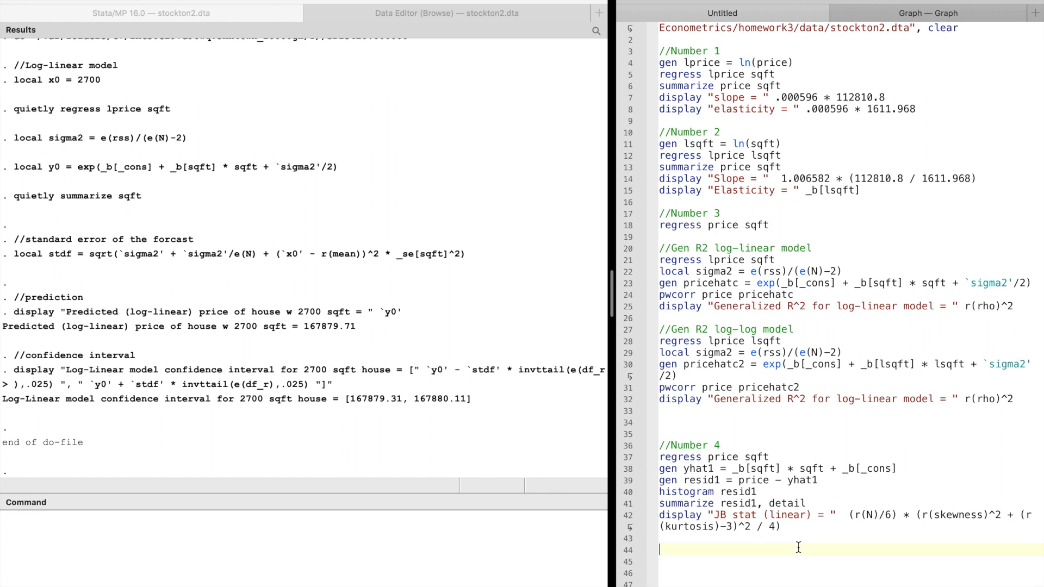
type("resgres")
key("BackSpace")
key("BackSpace")
key("BackSpace")
key("BackSpace")
key("BackSpace")
key("BackSpace")
key("BackSpace")
key("BackSpace")
Write "gen resid2 = price - pricehatc" on line 44 for the log-linear residuals
type("gen resid")
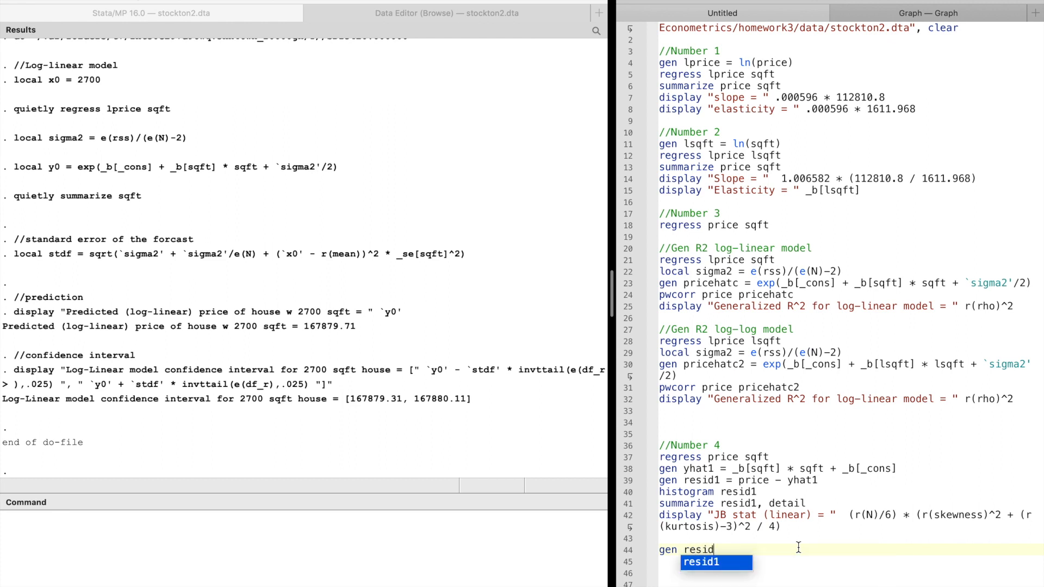
type("2")
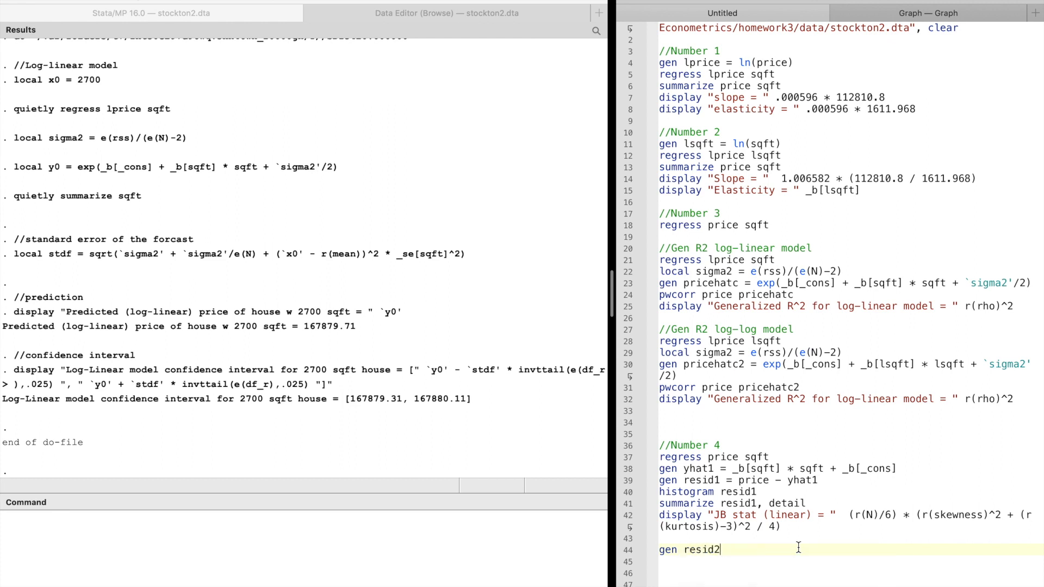
type(". d")
key("BackSpace")
key("BackSpace")
key("BackSpace")
type("pricehatc price  -")
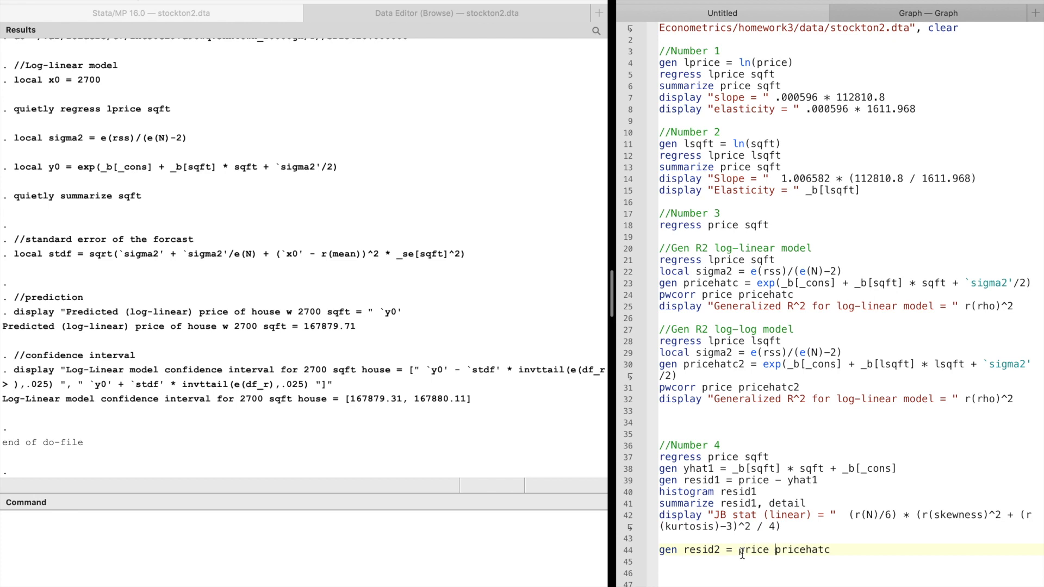
key("BackSpace")
key("BackSpace")
type("-")
Add the line "histogram resid2" below the resid2 line
left_click(879, 549)
type("histog")
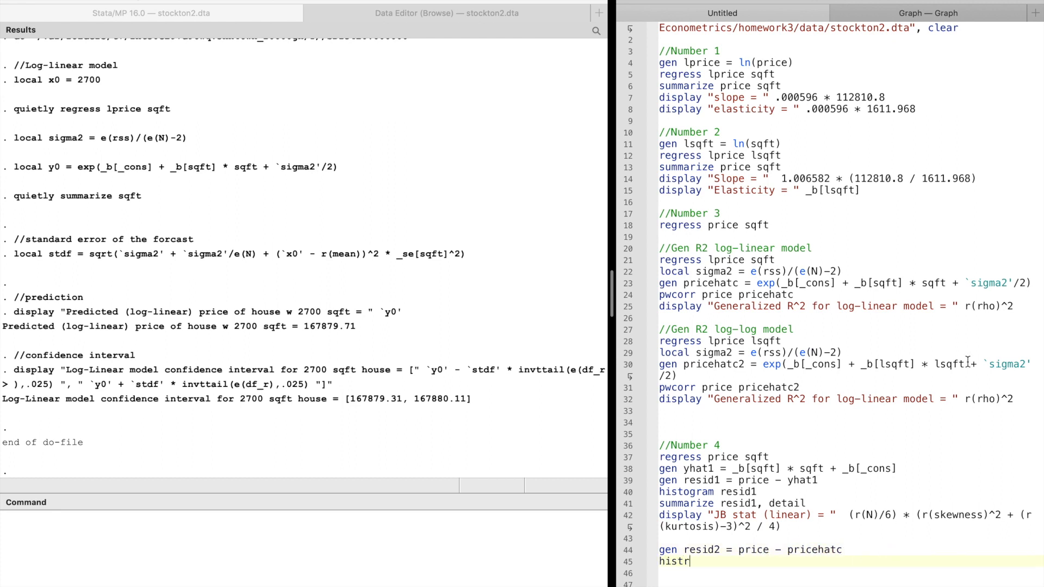
key("BackSpace")
key("BackSpace")
type("ogram resitd2")
Try to run the resid2 generation line together with its histogram line
key("shift+Up")
key("shift+Up")
key("super+shift+d")
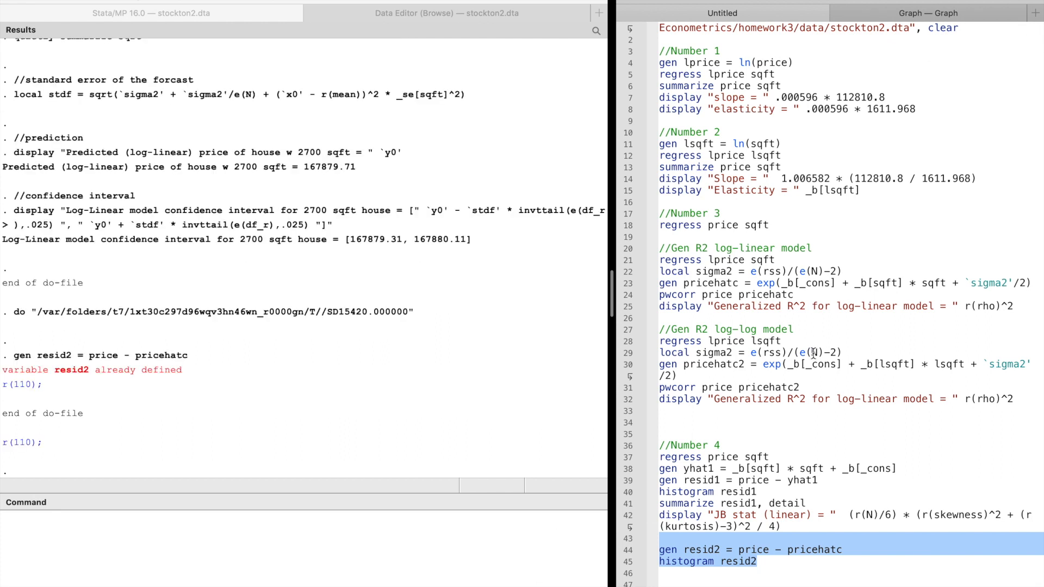
Run only the "histogram resid2" line to plot the log-linear residuals
left_click(733, 561)
left_click(765, 563)
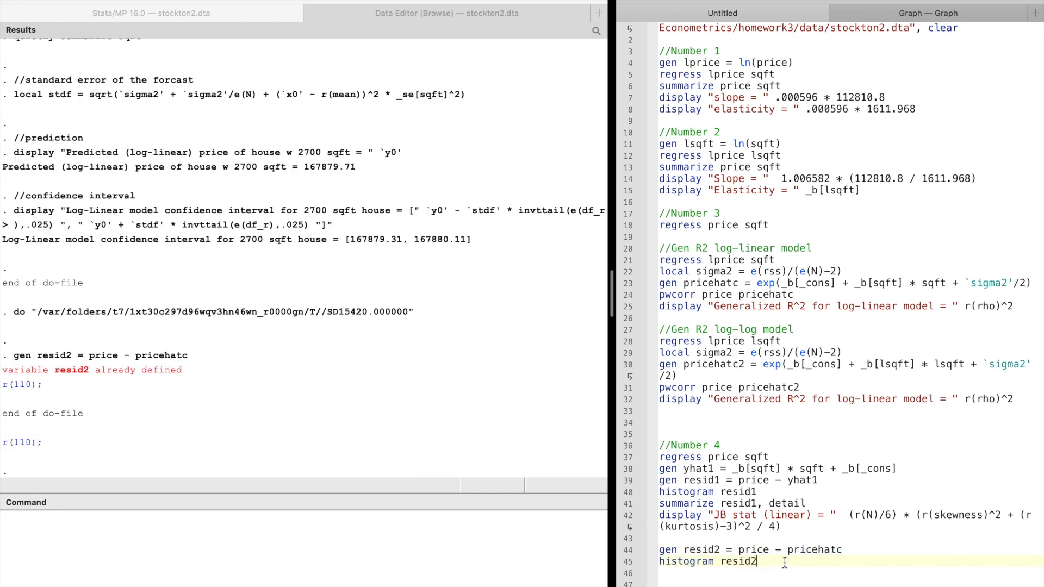
left_click_drag(770, 563, 582, 571)
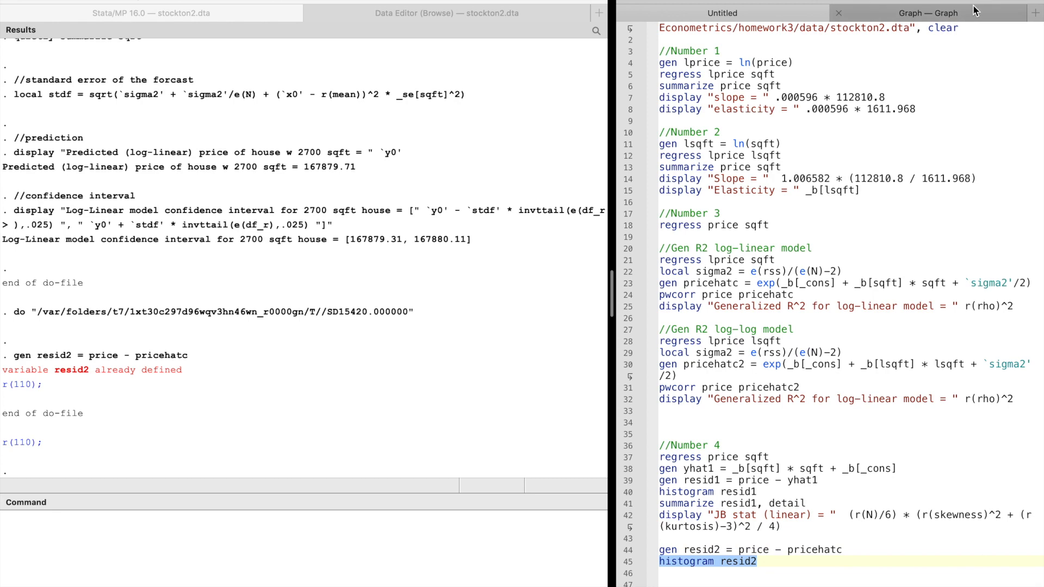
key("super+shift+d")
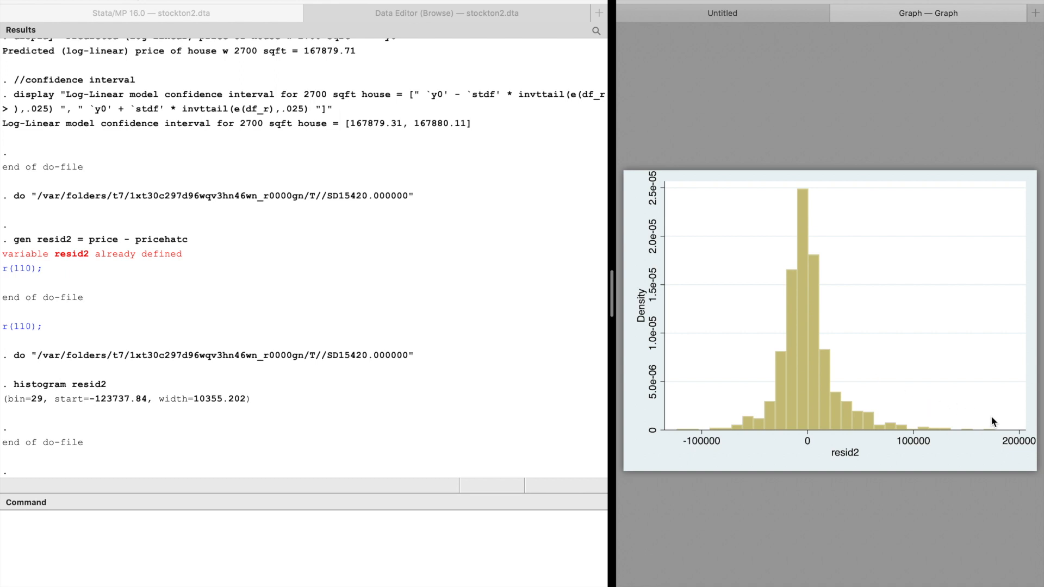
Copy the "summarize resid1, detail" and JB stat display lines and paste them below "histogram resid2"
left_click(766, 21)
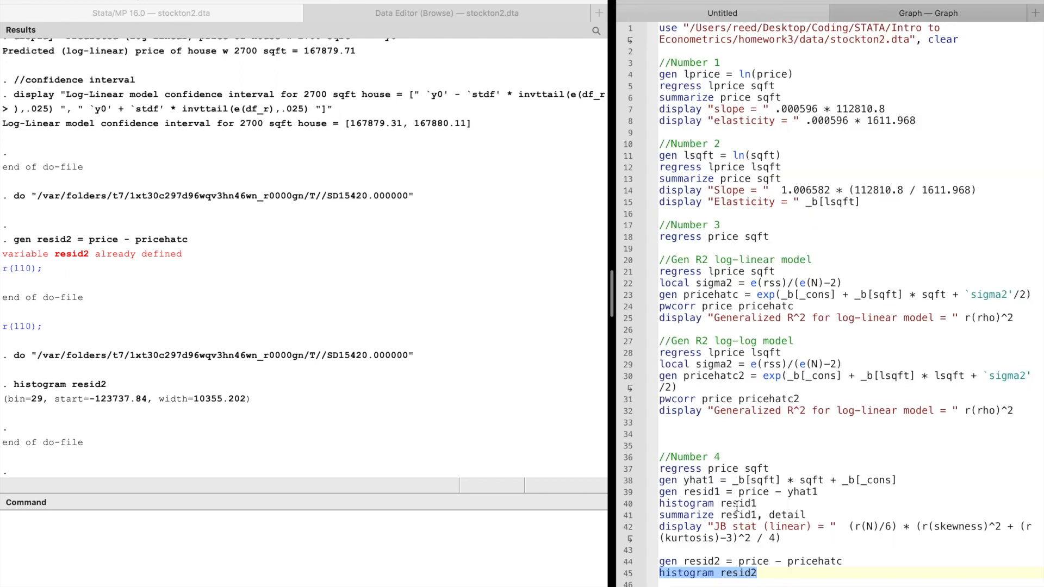
left_click_drag(794, 550, 659, 514)
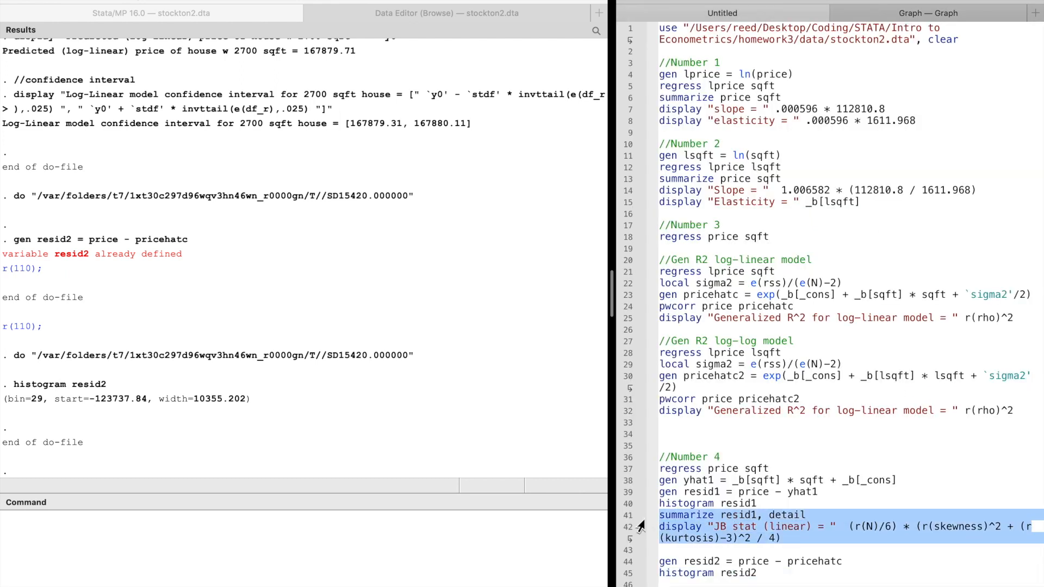
key("super+c")
left_click(794, 584)
key("super+v")
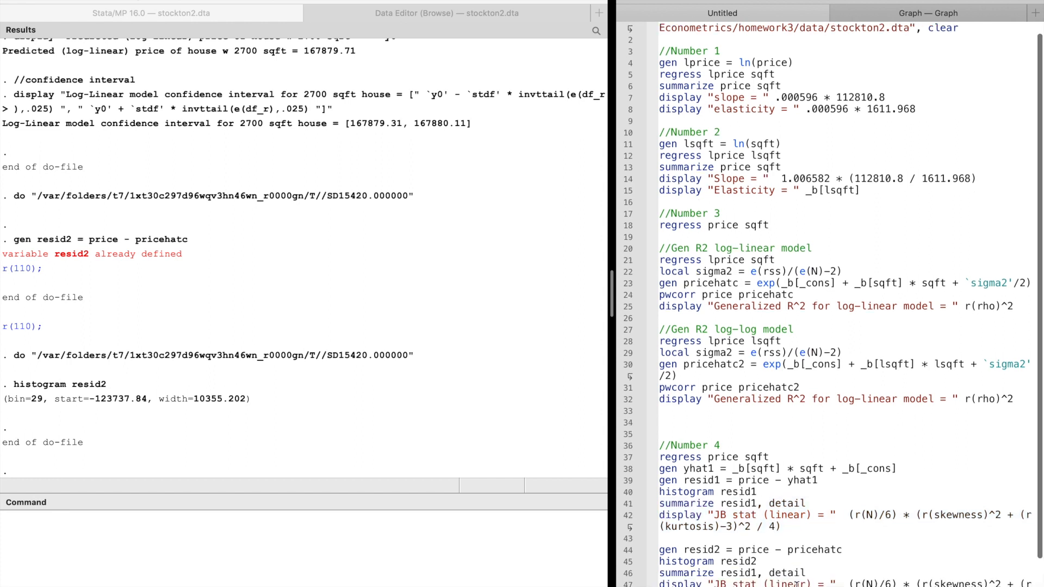
Change the pasted summarize line to use resid2 and run it together with the pasted JB stat line
scroll(809, 578, "down", 1)
left_click_drag(821, 584, 652, 551)
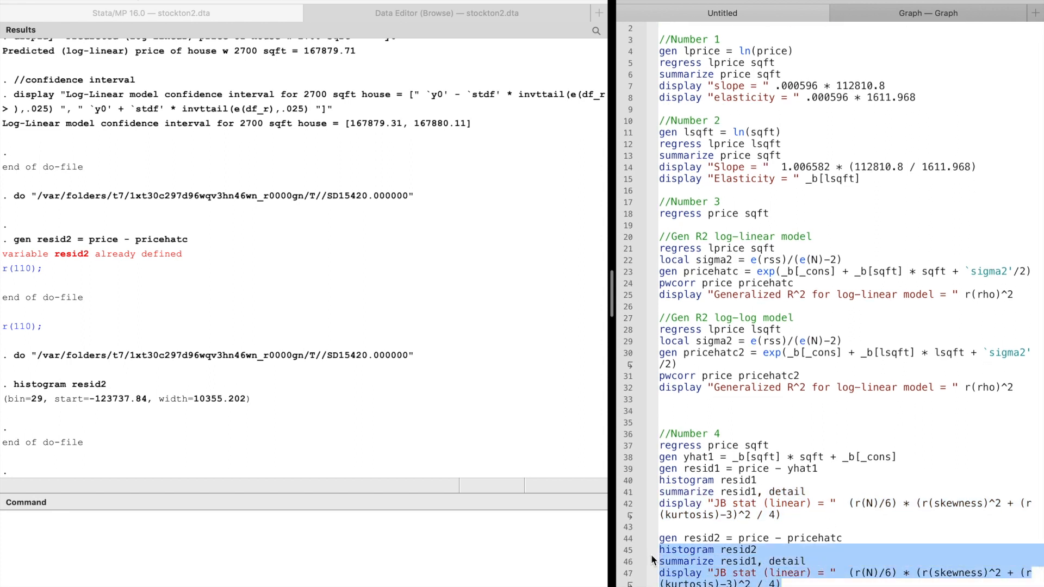
left_click(757, 562)
key("BackSpace")
type("2")
left_click_drag(781, 583, 652, 563)
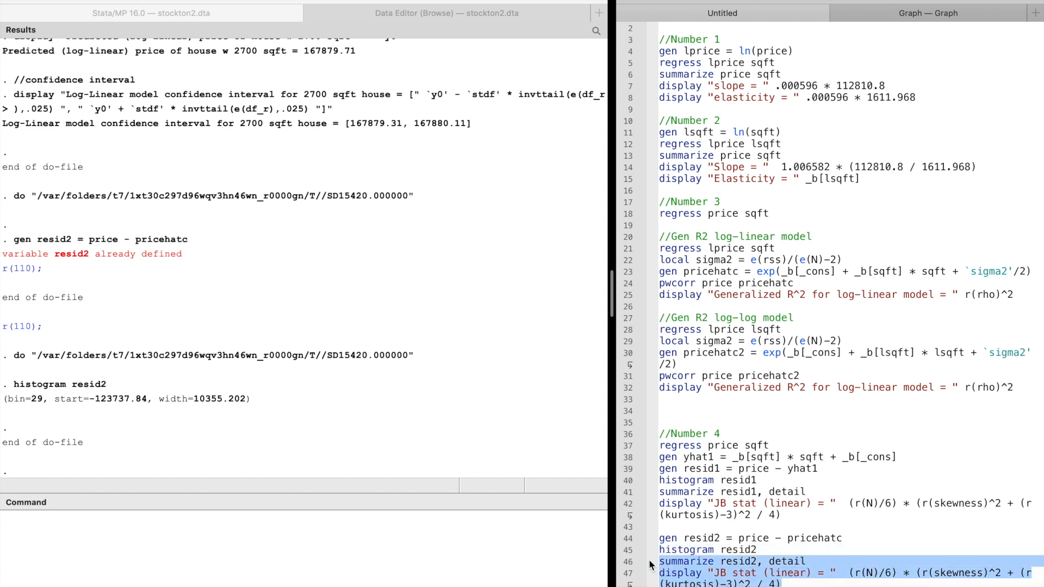
key("super+shift+d")
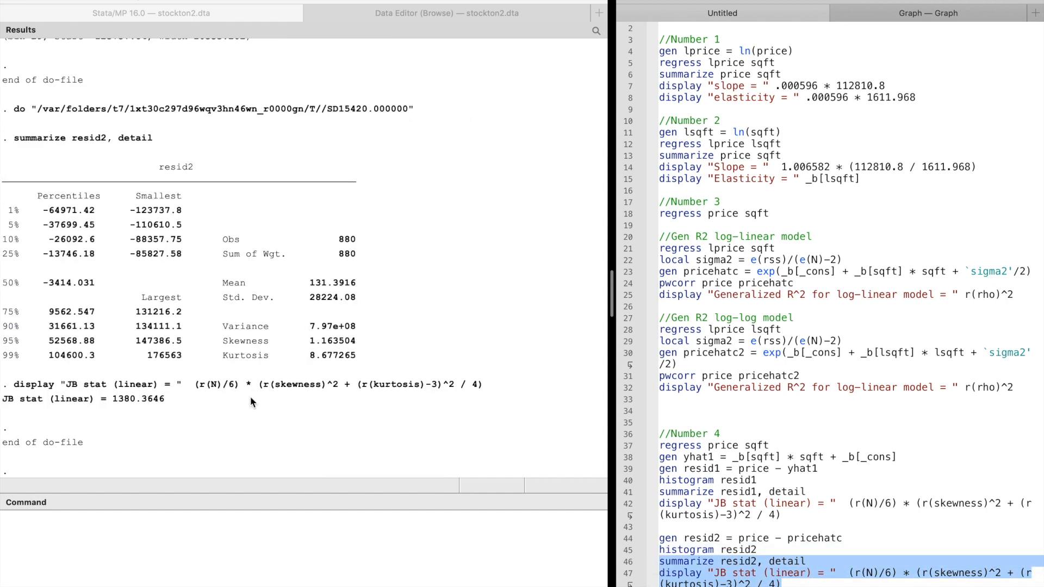
Copy the whole resid2 block (gen, histogram, summarize and JB stat display lines) and paste it below the original
left_click_drag(165, 400, 132, 400)
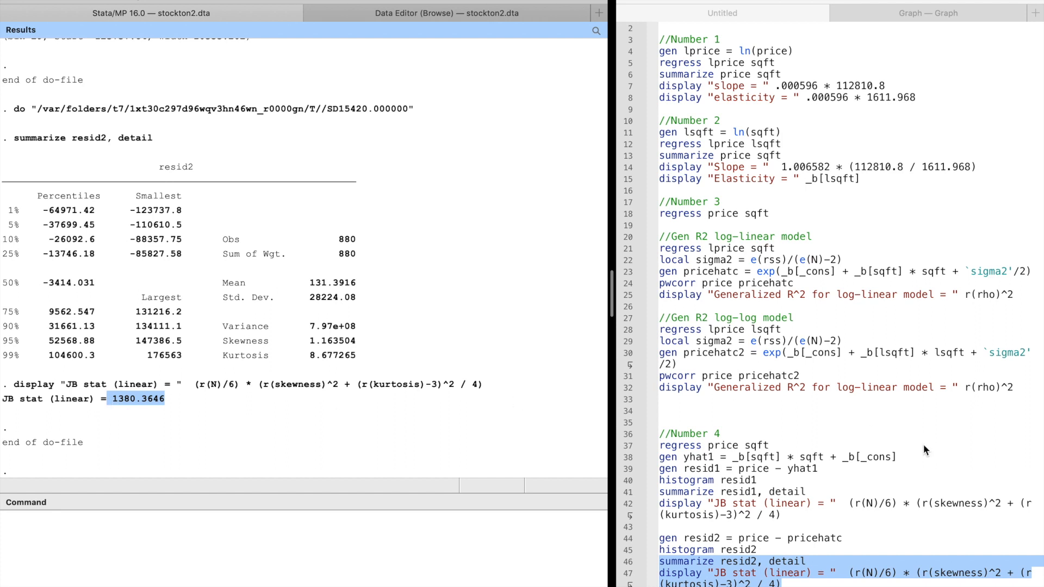
scroll(923, 445, "down", 3)
left_click(840, 571)
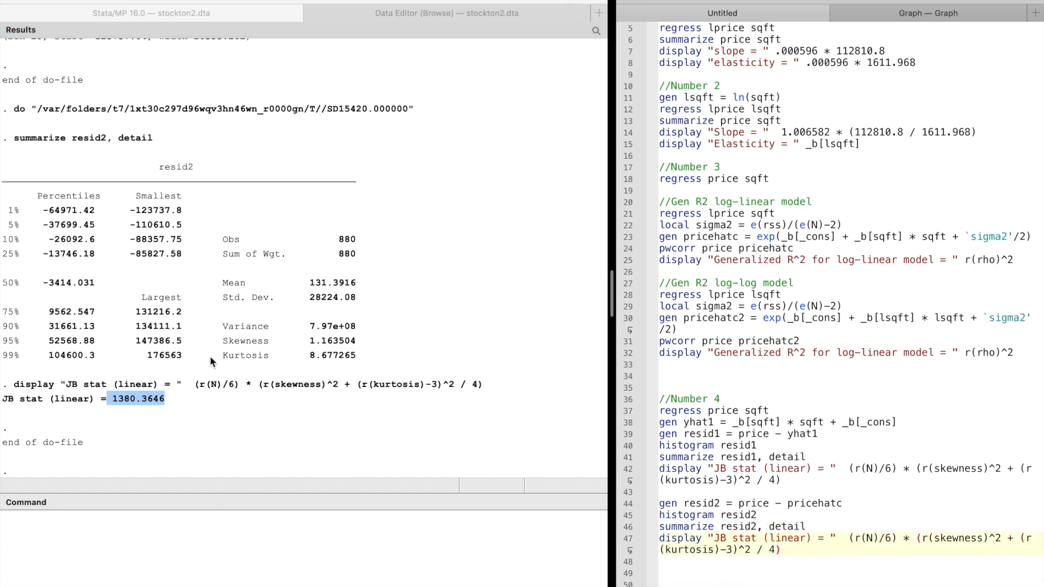
left_click(197, 413)
left_click(864, 552)
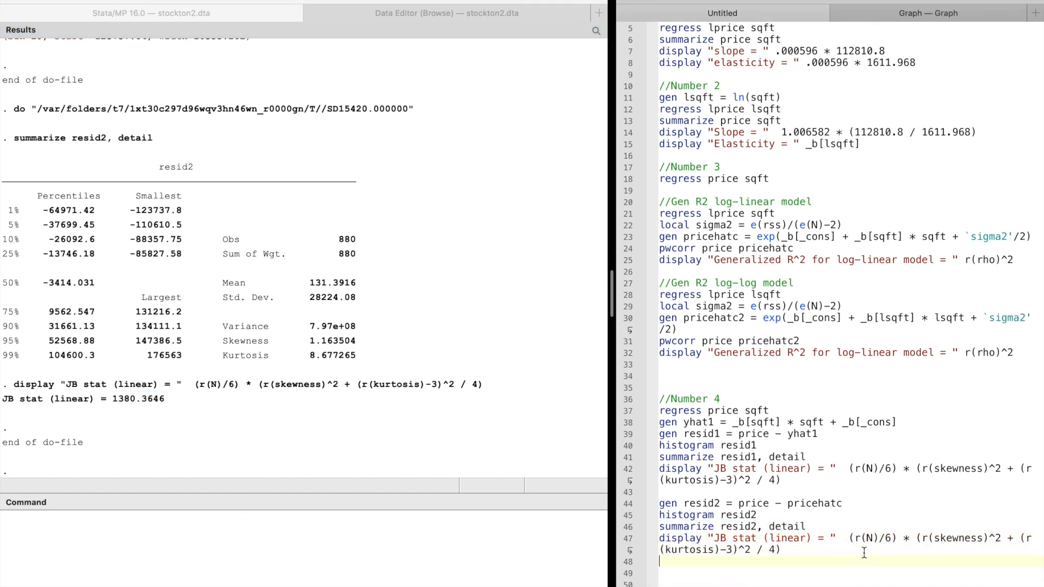
left_click(661, 495, "shift")
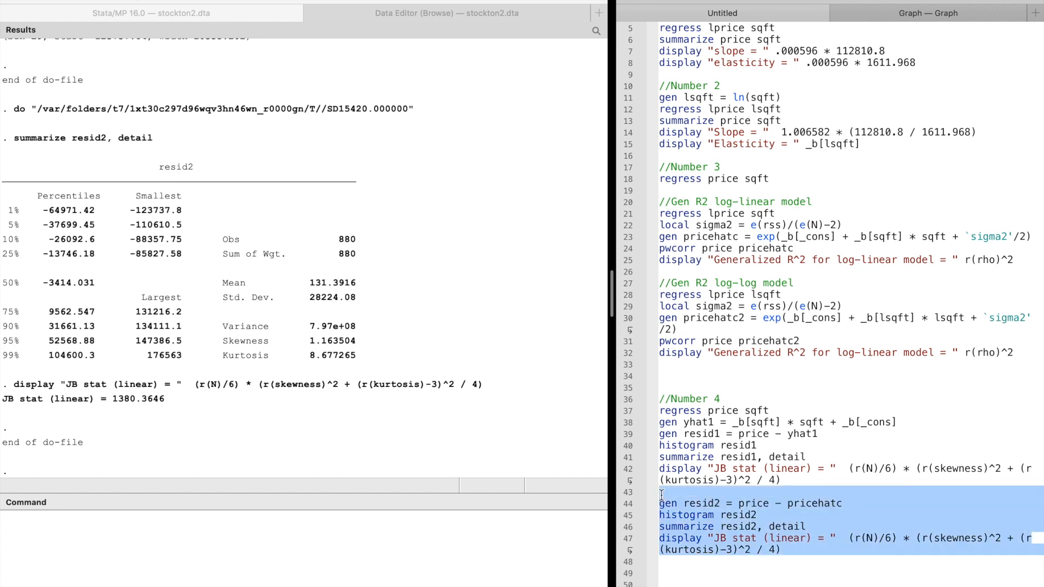
key("ctrl+c")
left_click(696, 568)
key("ctrl+v")
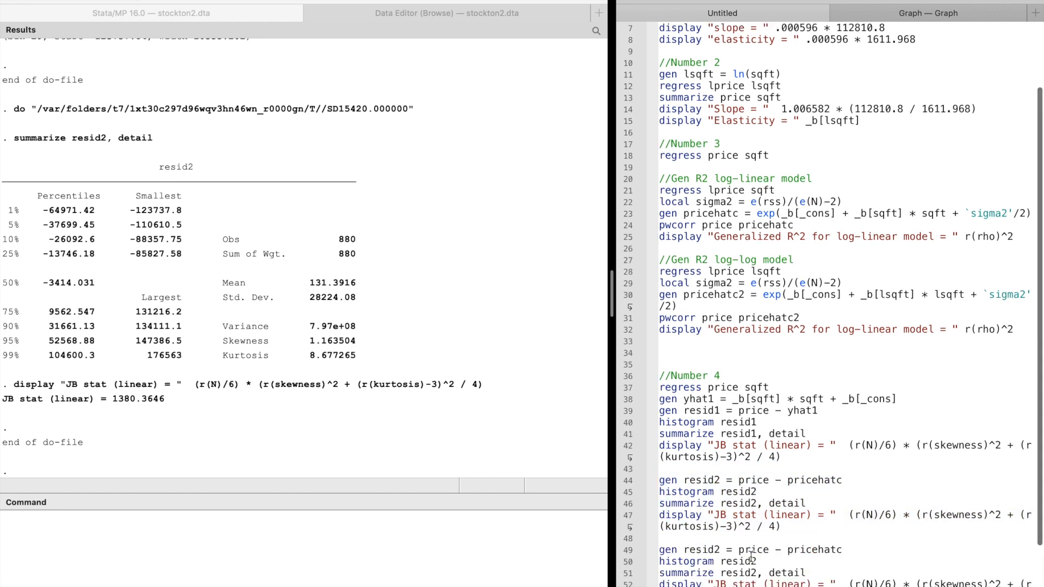
Change the pasted block to generate resid3 as price - pricehatc2 and use resid3 in the histogram and summarize lines
left_click(722, 551)
key("BackSpace")
type("3")
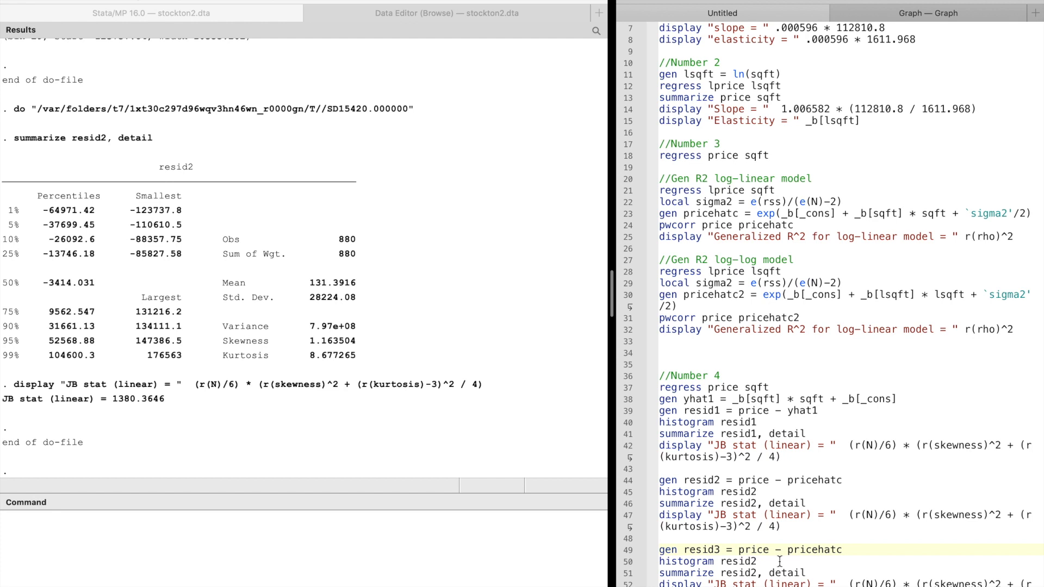
type("2")
scroll(848, 580, "down", 1)
left_click(757, 539)
key("BackSpace")
type("4")
key("BackSpace")
type("3")
left_click(753, 551)
key("BackSpace")
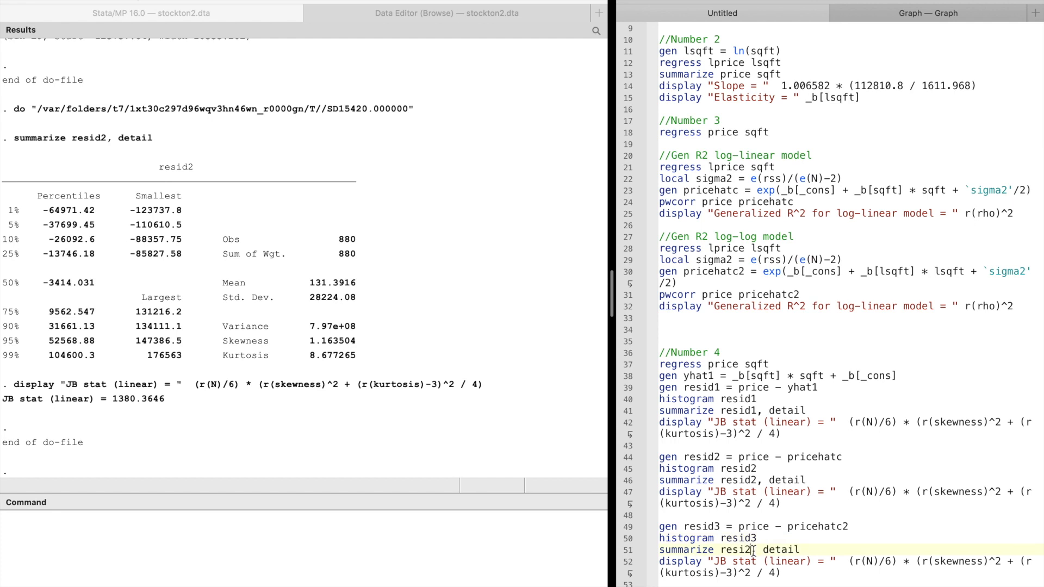
type("3")
Relabel the JB stat display text as "log-linear" in the resid2 block and "log-log" in the resid3 block
scroll(753, 550, "down", 1)
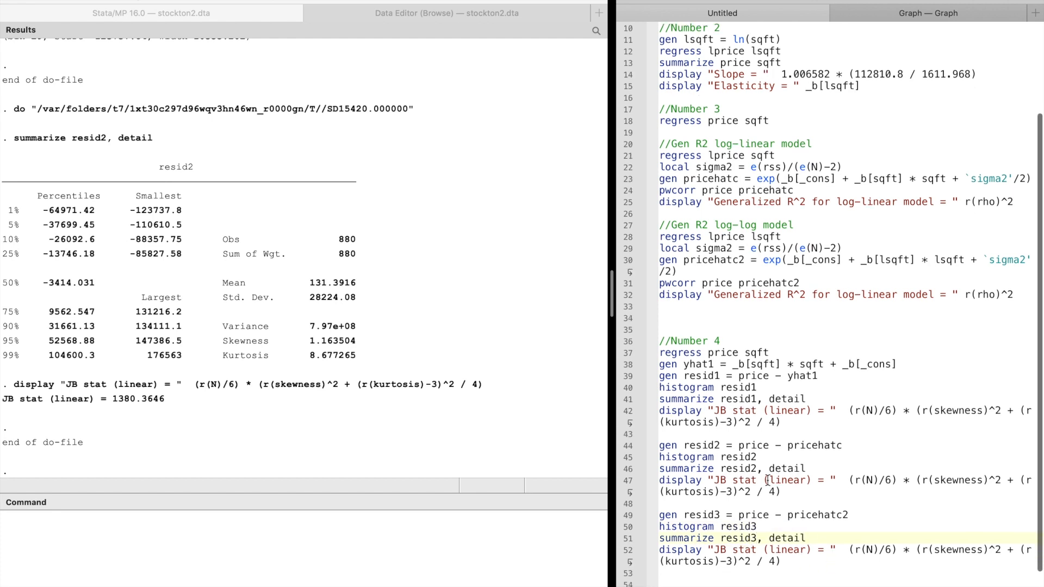
type("log-")
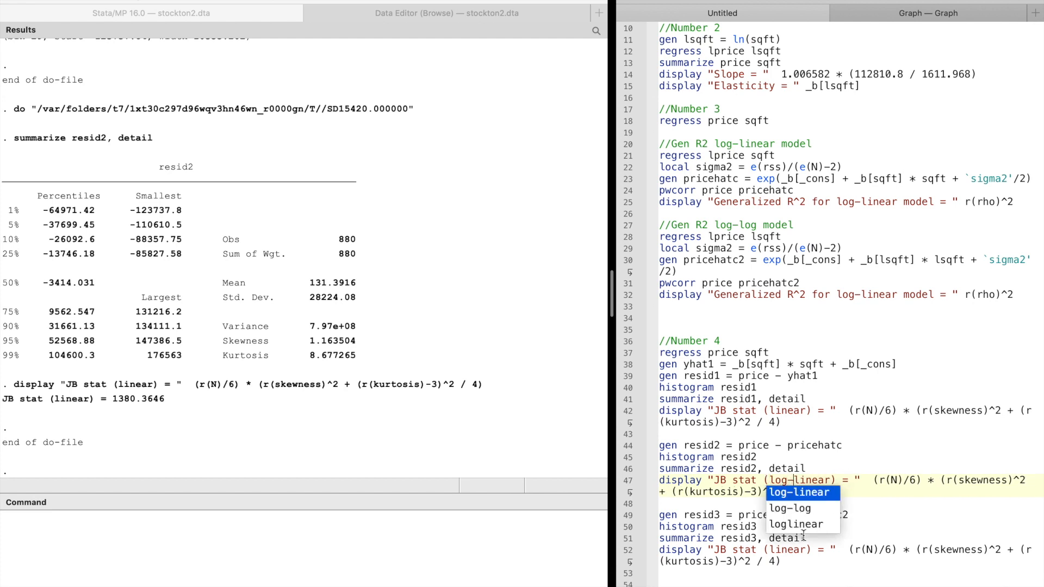
left_click(769, 550)
type("lo")
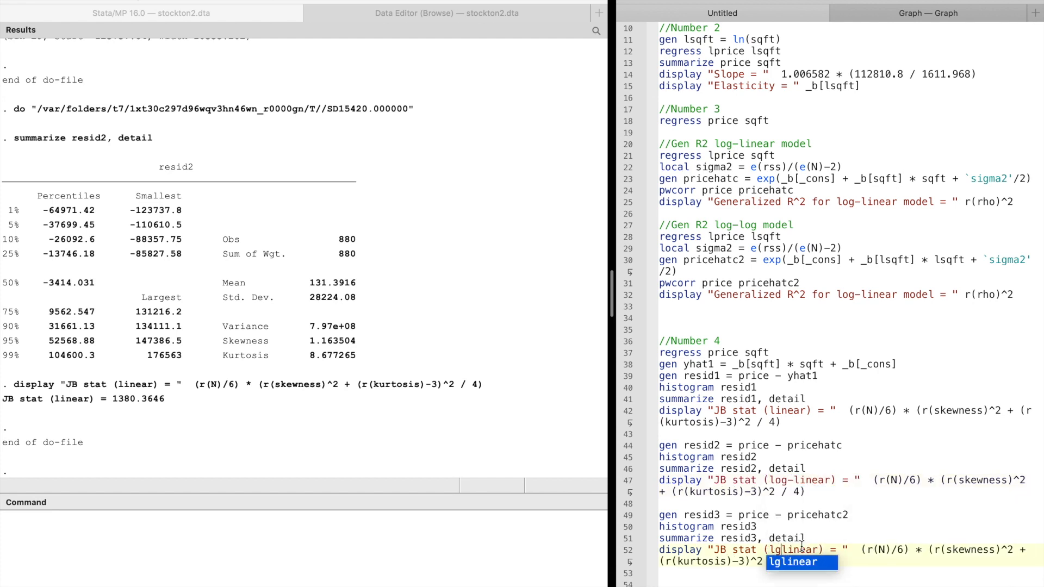
type("g")
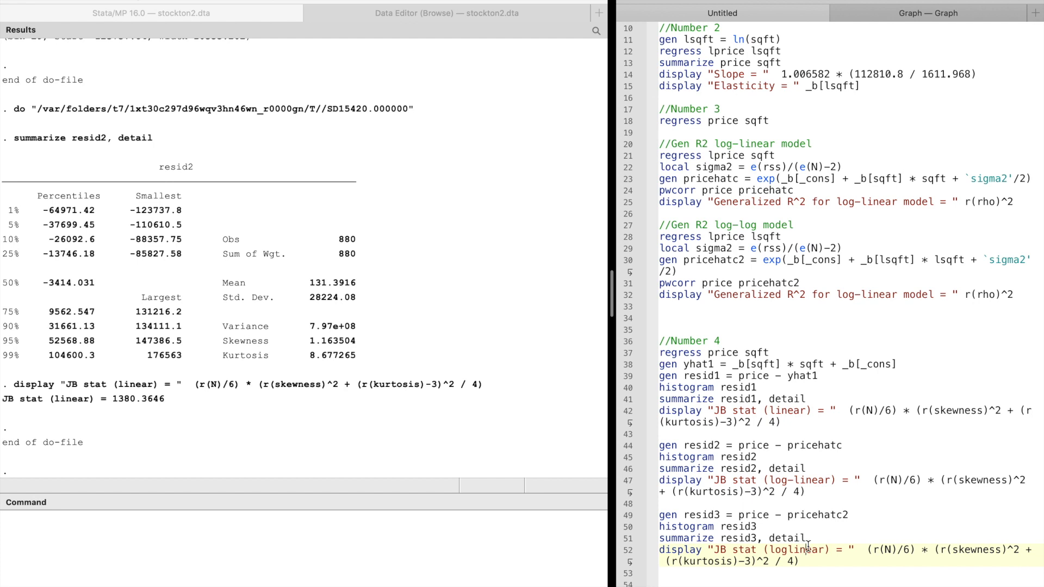
left_click(822, 550)
key("BackSpace")
key("BackSpace")
key("BackSpace")
key("BackSpace")
key("BackSpace")
key("BackSpace")
type("-log")
Try to run the full resid3 block, then run only its histogram, summarize and JB stat lines and check the JB value
left_click_drag(889, 566, 622, 519)
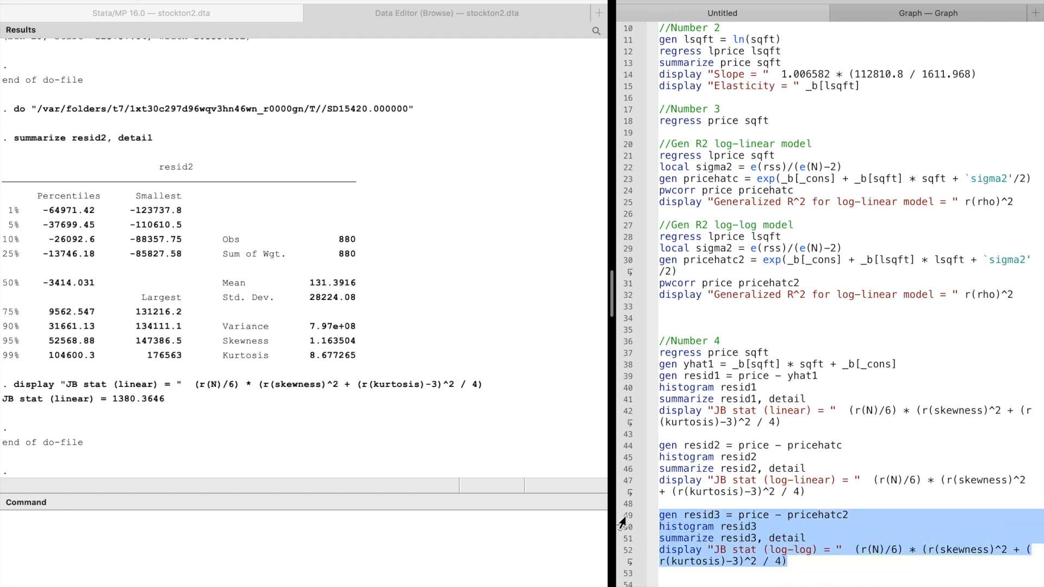
left_click(1016, 1)
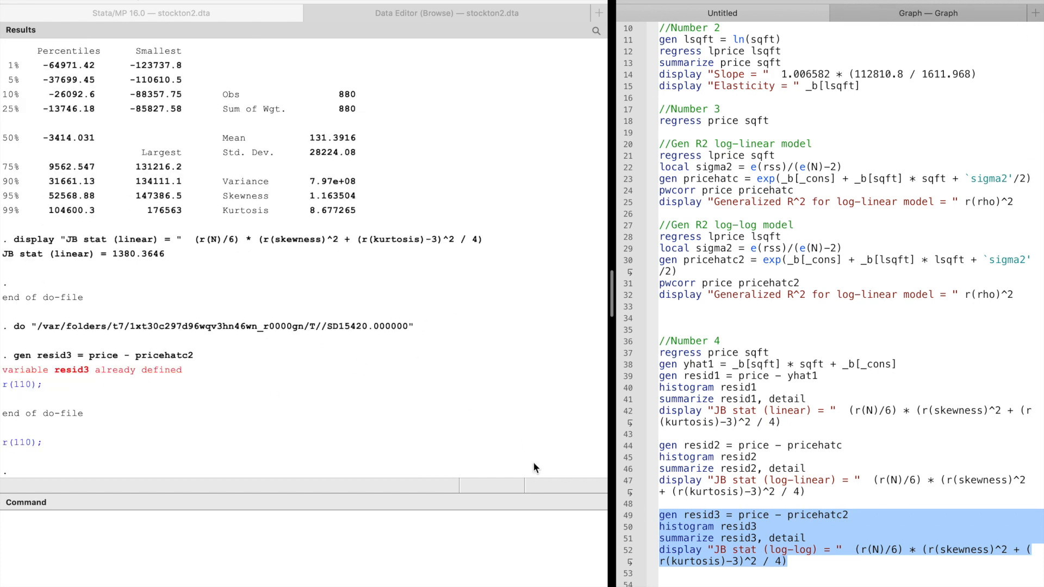
left_click(813, 579)
left_click_drag(660, 525, 837, 570)
left_click(1014, 15)
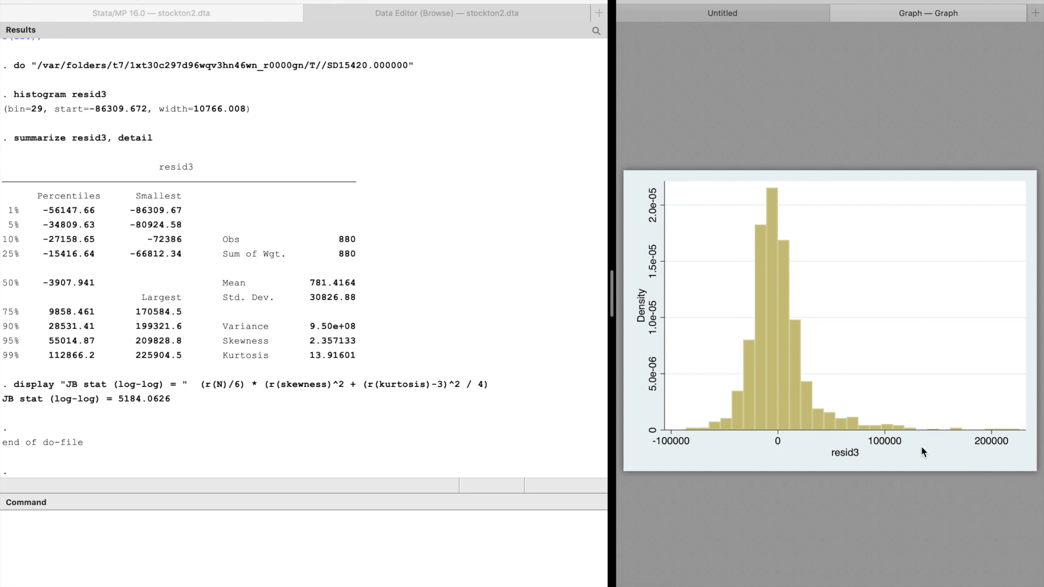
left_click(722, 13)
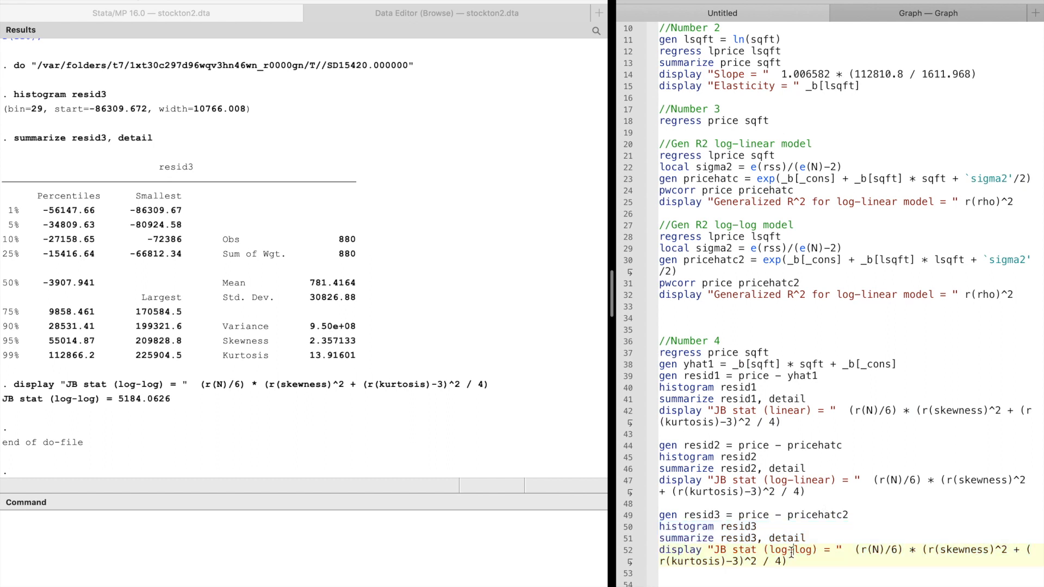
left_click_drag(165, 400, 122, 403)
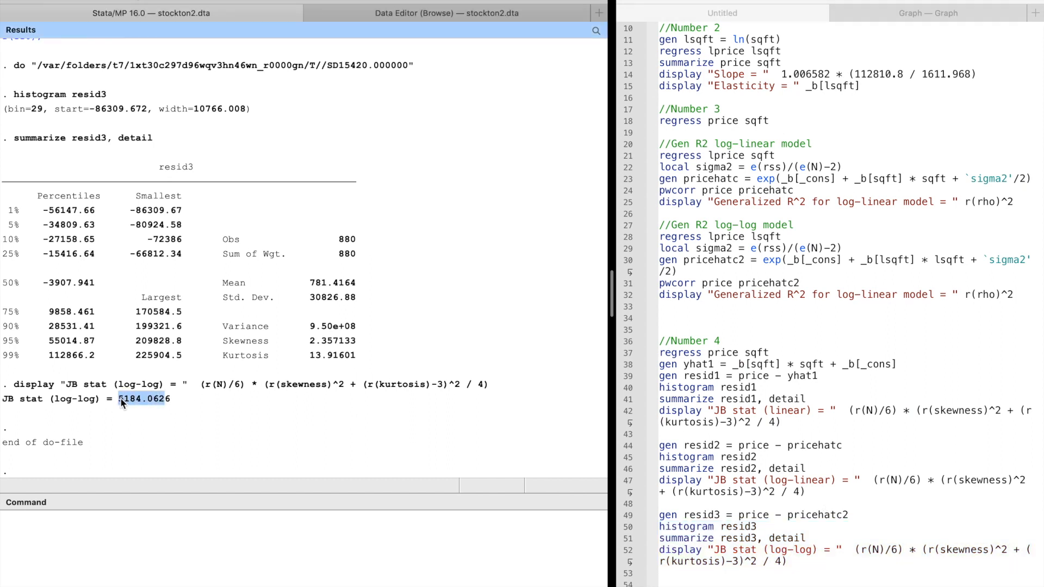
left_click_drag(185, 403, 123, 402)
left_click(849, 574)
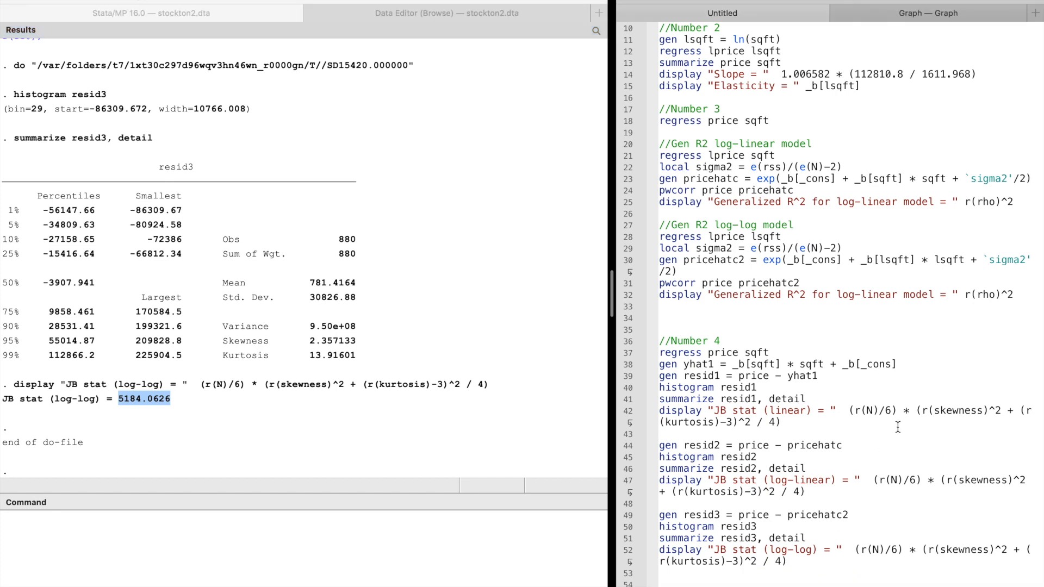
Add the line display "Chisq Critical Value (df = 2, a=0.05) = " invchi2tail(2..05) below the resid3 block and try to run it
scroll(898, 427, "down", 3)
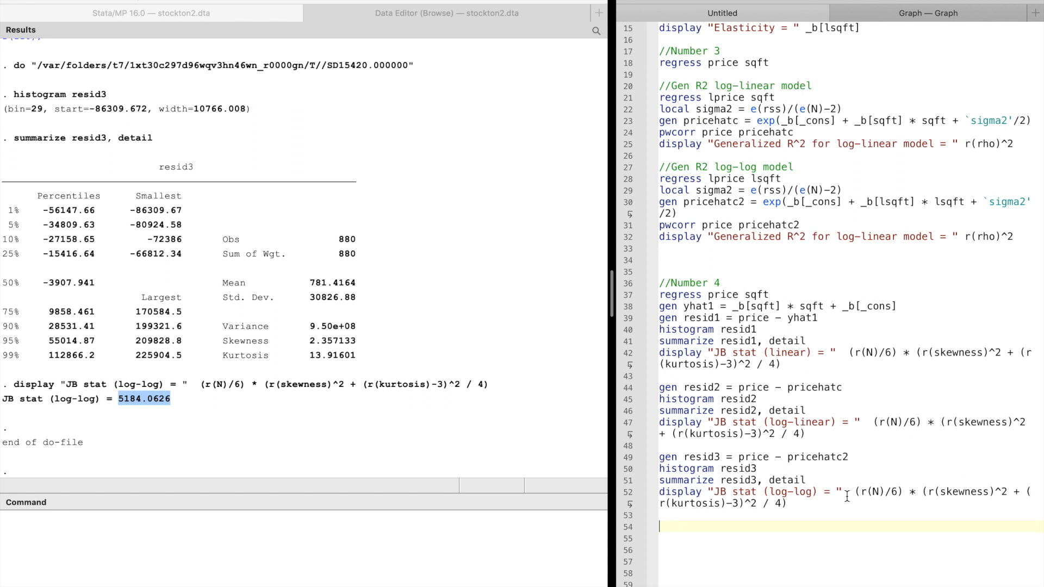
type("displa")
key("BackSpace")
key("BackSpace")
key("BackSpace")
key("BackSpace")
key("BackSpace")
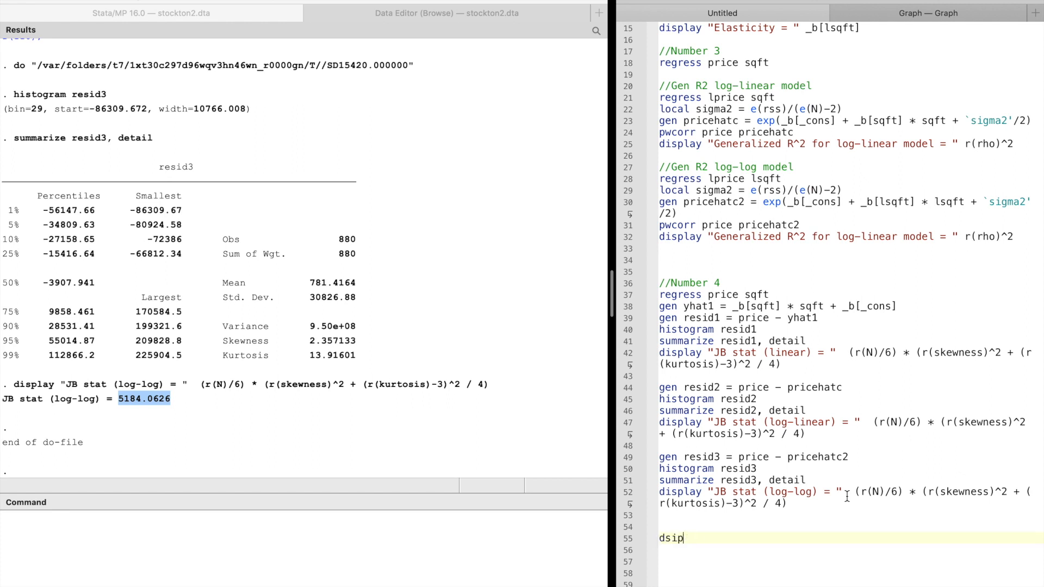
type("isplay \"Chisq Critical")
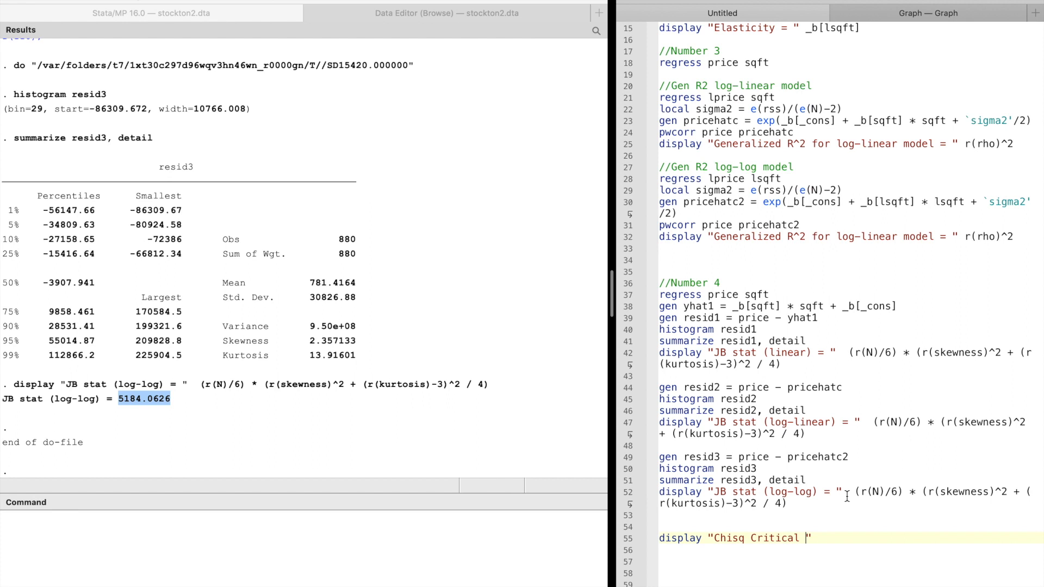
type("Value (df ")
type("= 2, ")
type("a=0.")
type("05")
type(") = \" ")
type("inv")
type("c")
key("BackSpace")
type("vc")
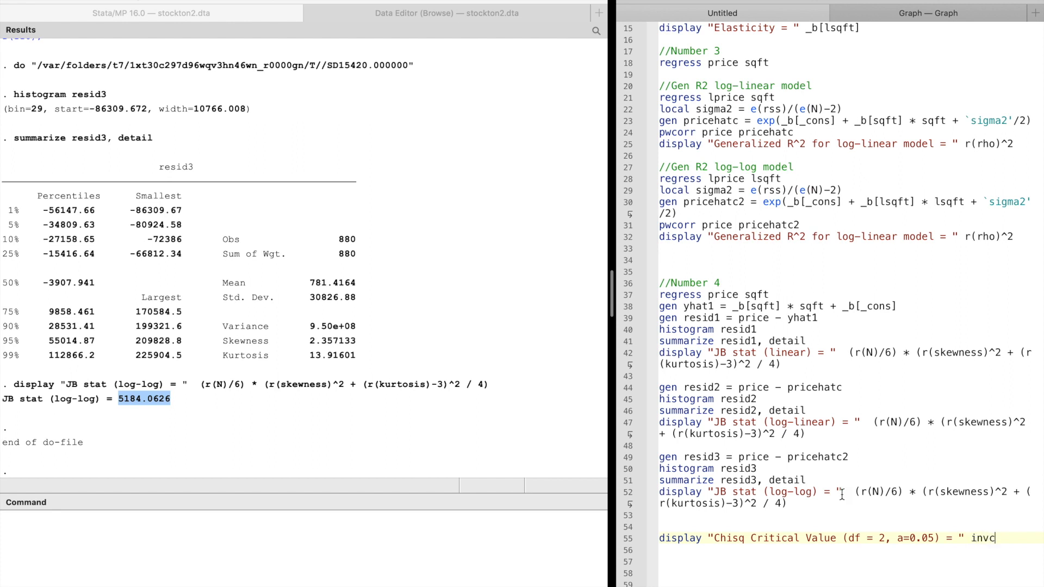
type("hi2tail(2..05")
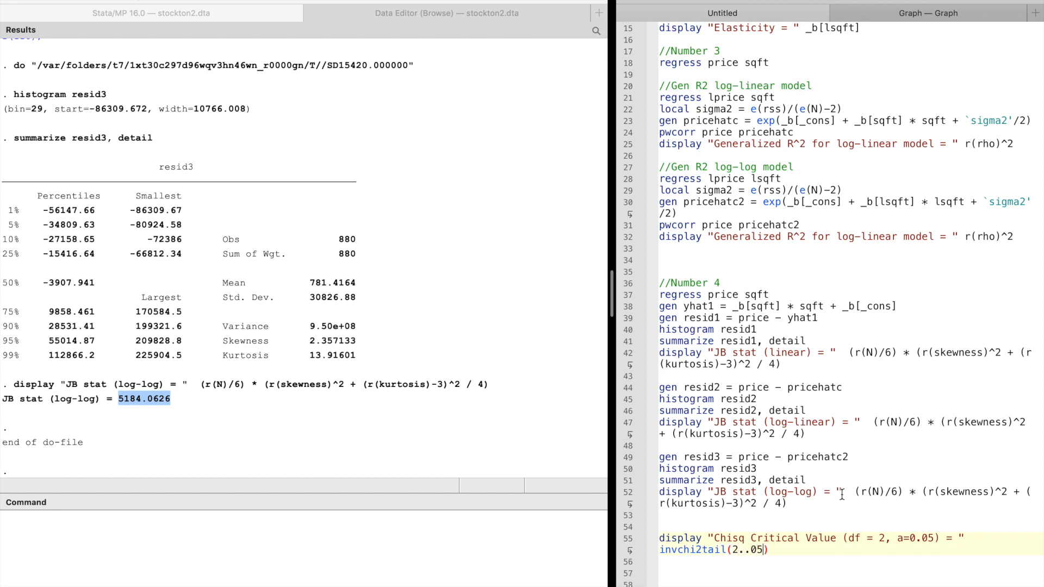
left_click_drag(782, 549, 616, 531)
left_click(992, 1)
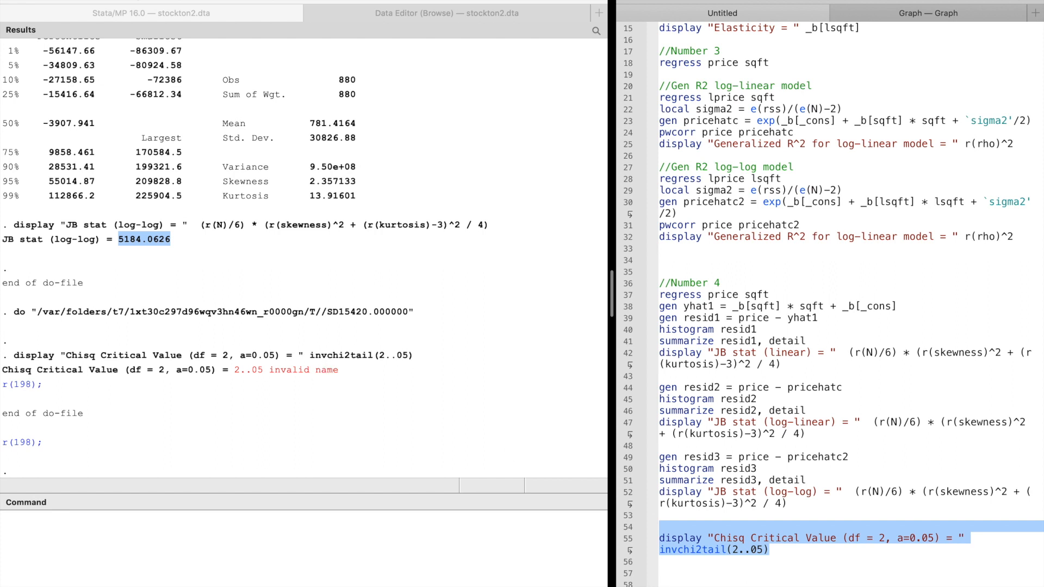
Correct the function call to invchi2tail(2, .05) and rerun the chi-square critical value line
left_click(780, 555)
key("BackSpace")
type(",")
left_click_drag(810, 550, 598, 553)
left_click_drag(776, 550, 659, 538)
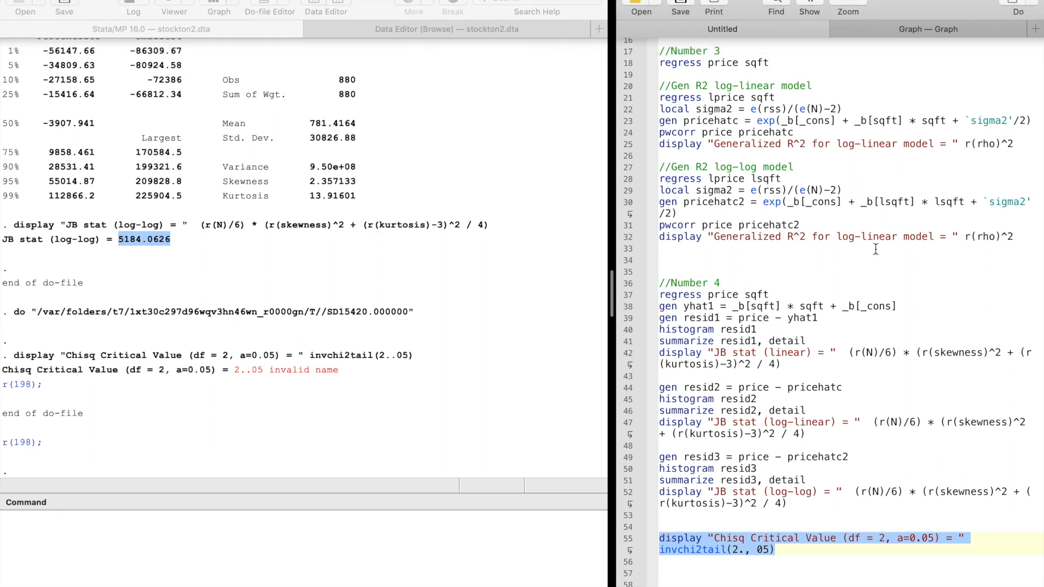
left_click(742, 551)
key("BackSpace")
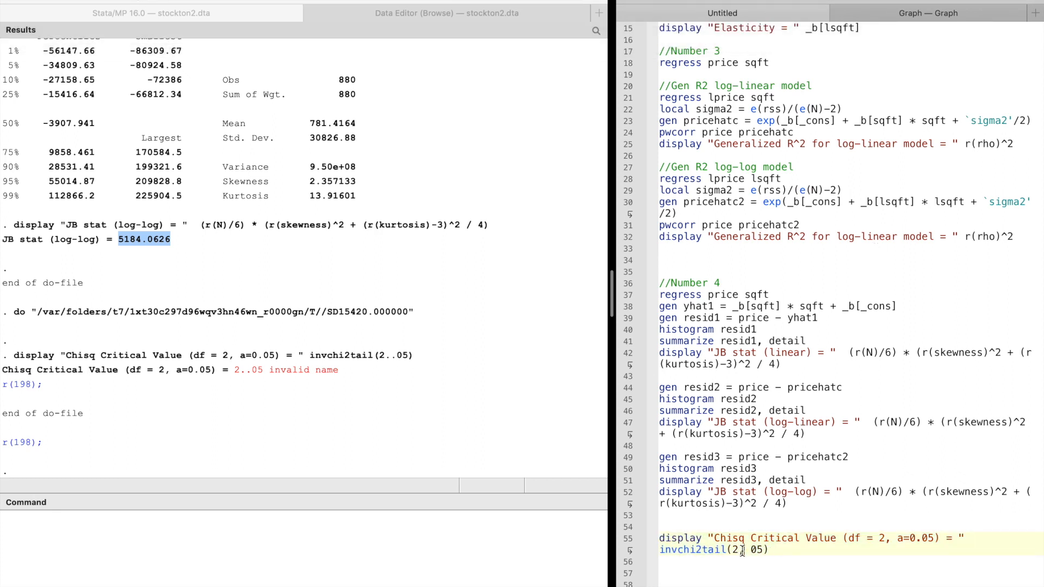
type(".")
left_click_drag(799, 560, 652, 527)
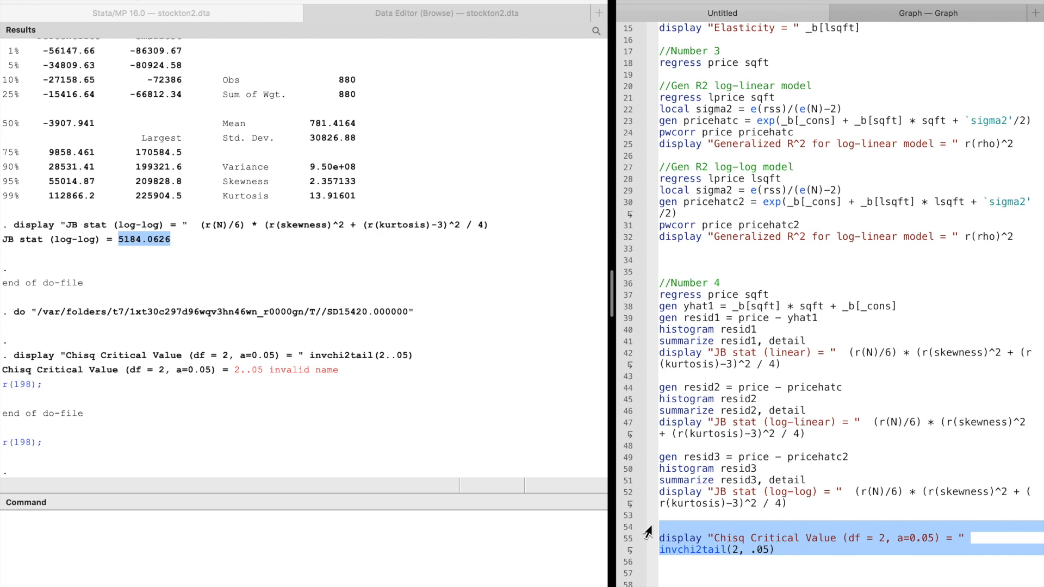
key("super+shift+d")
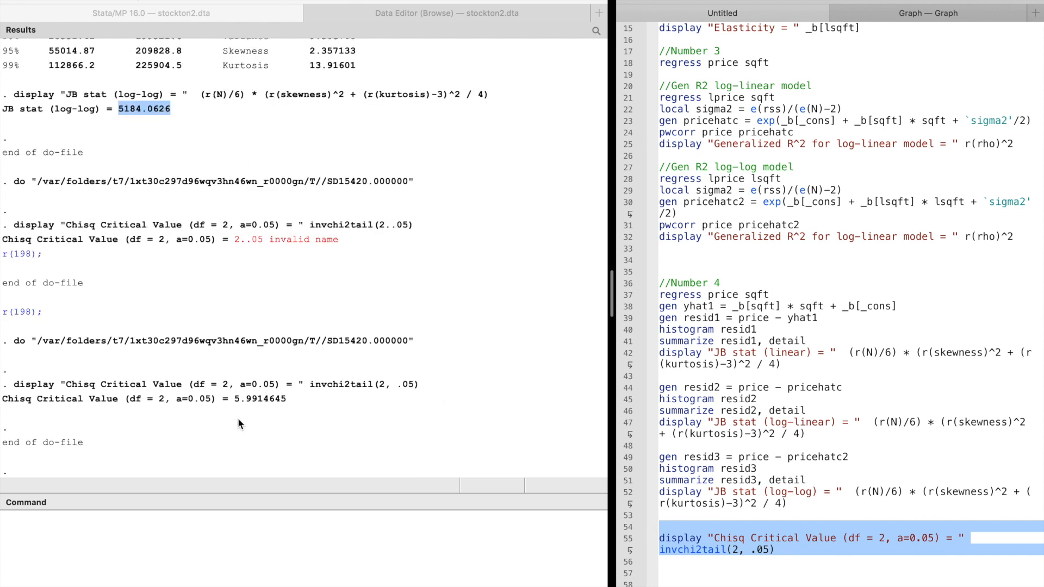
left_click_drag(292, 399, 243, 399)
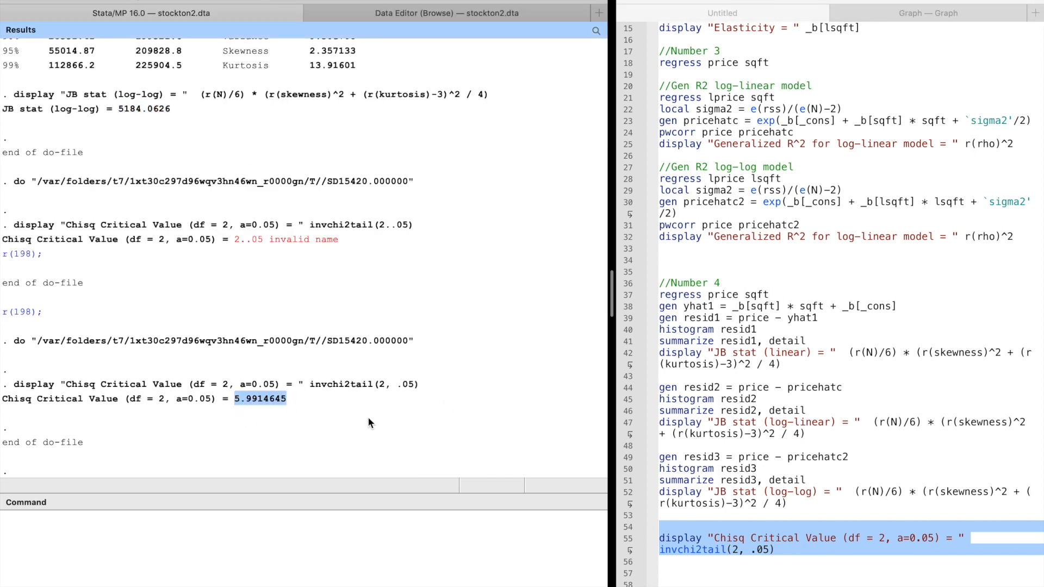
left_click(659, 296)
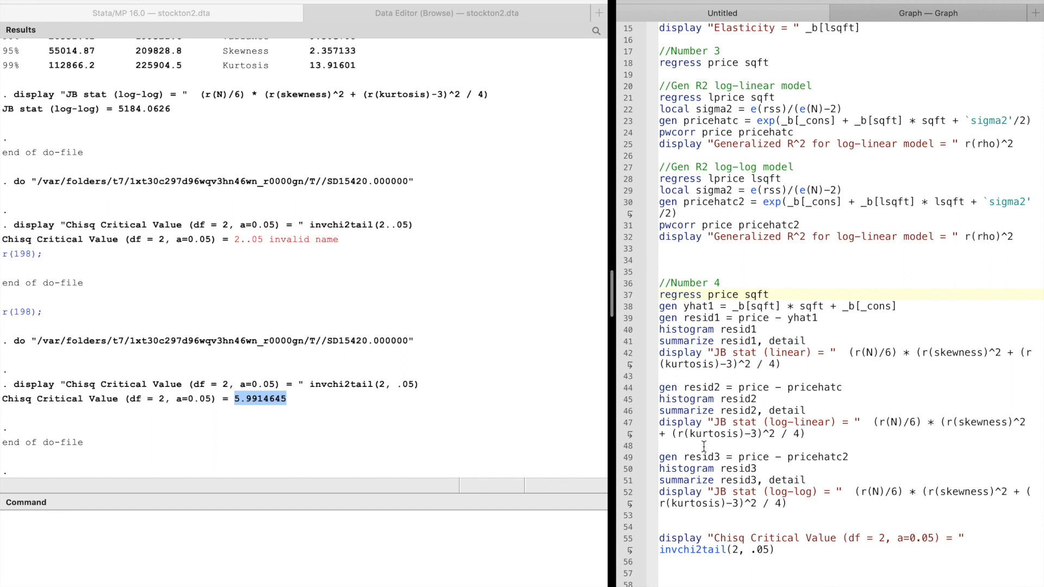
left_click(857, 562)
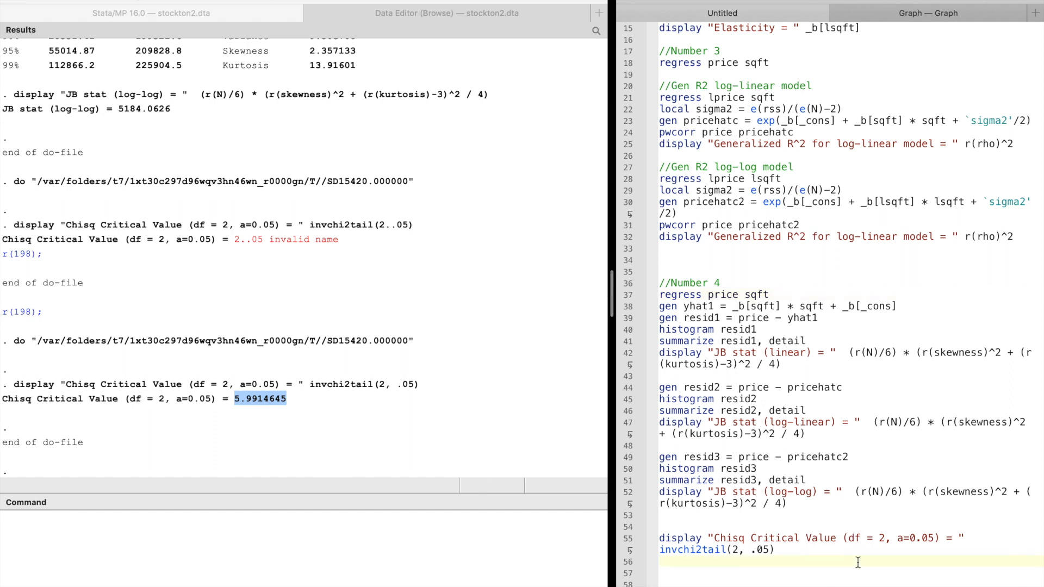
left_click_drag(805, 434, 659, 387)
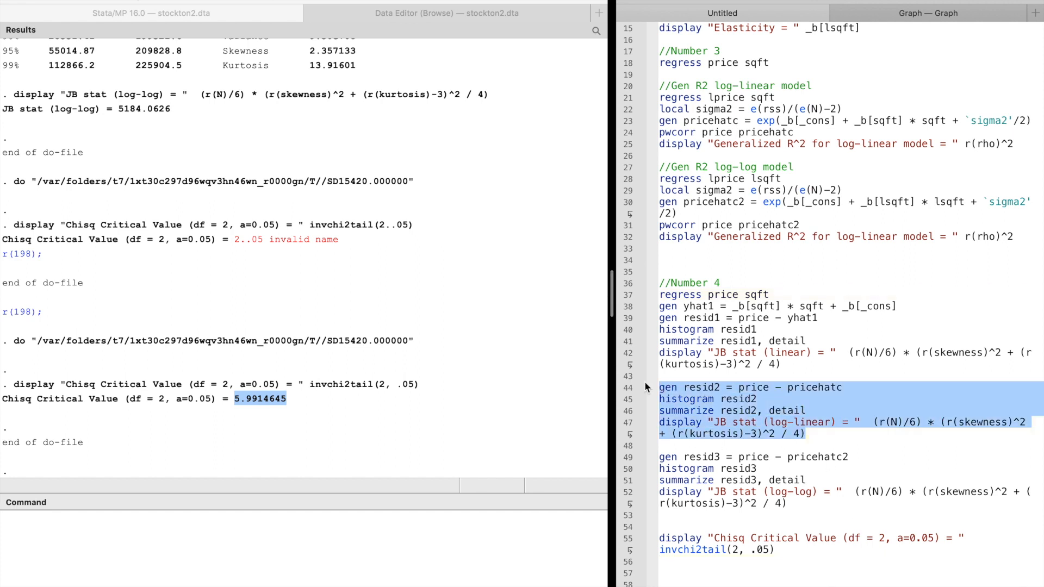
left_click(805, 573)
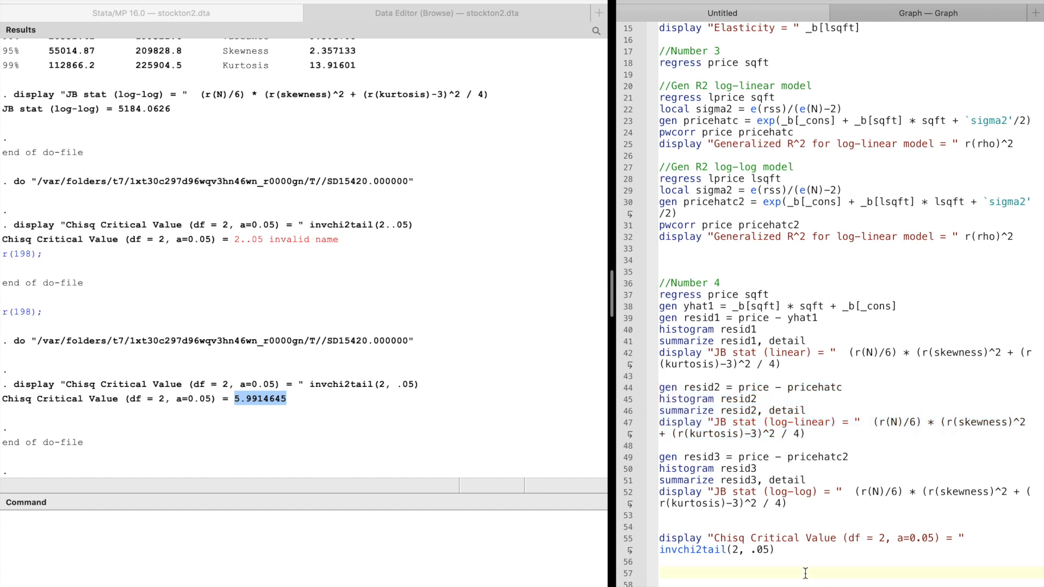
key("BackSpace")
Check question 5 in the assignment, then add the comment heading //Number 5 below the chi-square critical value line
key("ctrl+Right")
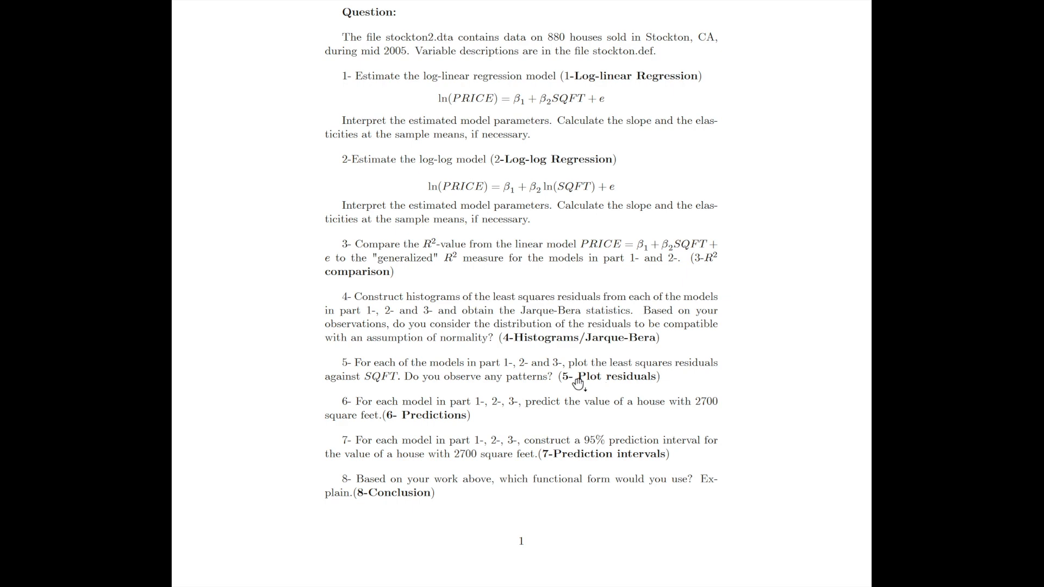
key("ctrl+Left")
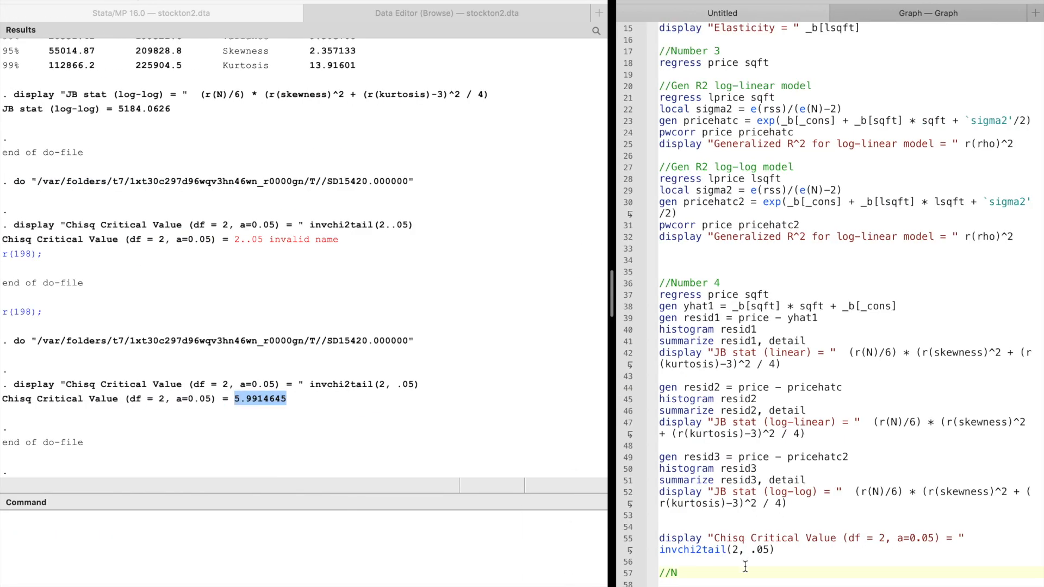
type("ub")
type("ber")
key("Return")
key("Return")
Add the line scatter resid1 sqft under Number 5 and run it
type("scatter resid1 s")
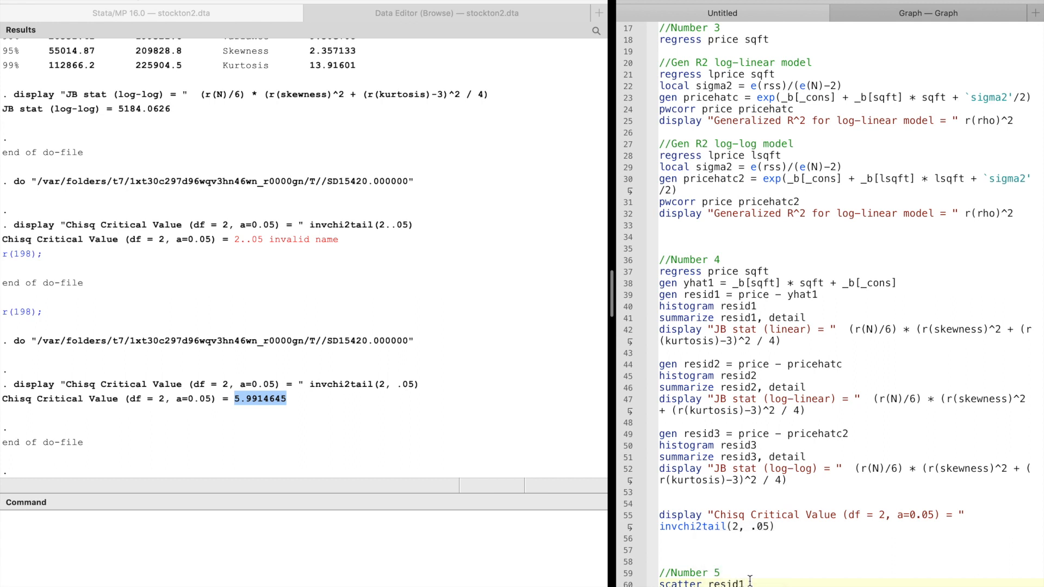
type("qft")
left_click_drag(796, 583, 607, 584)
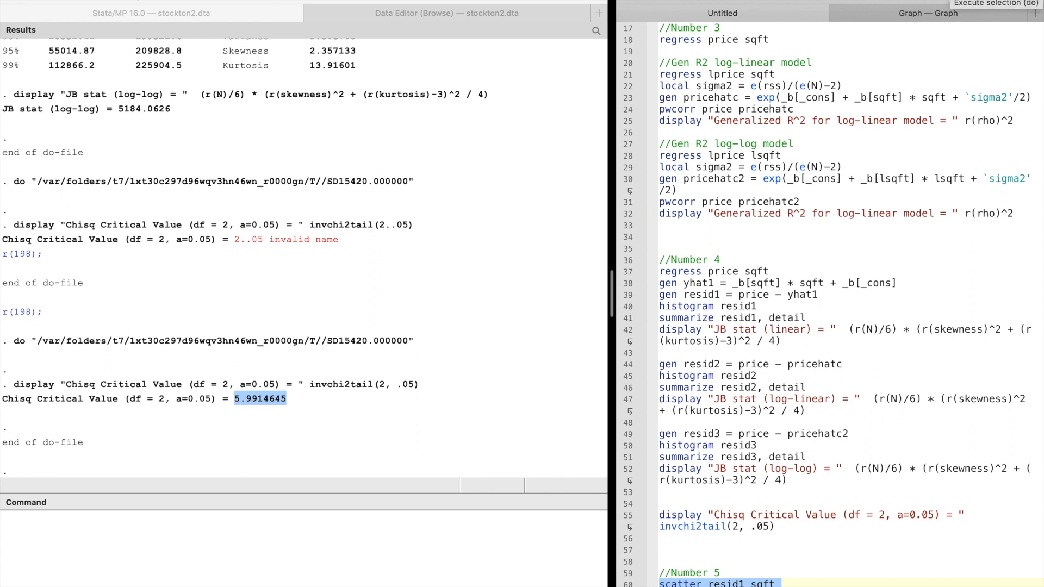
left_click(1022, 1)
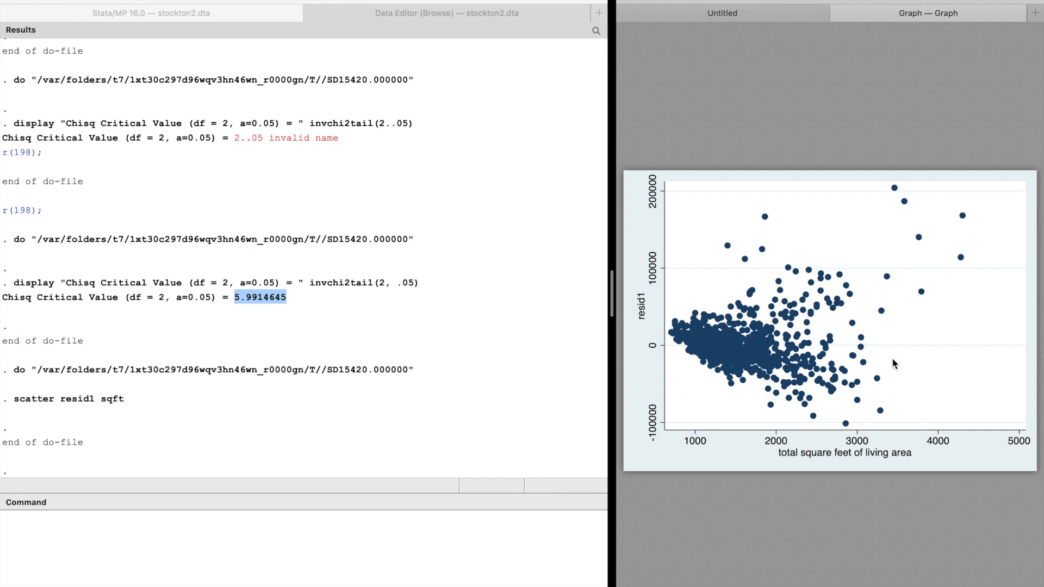
Add the line scatter resid2 sqft below the resid1 scatter line and run it
left_click(761, 14)
left_click(803, 582)
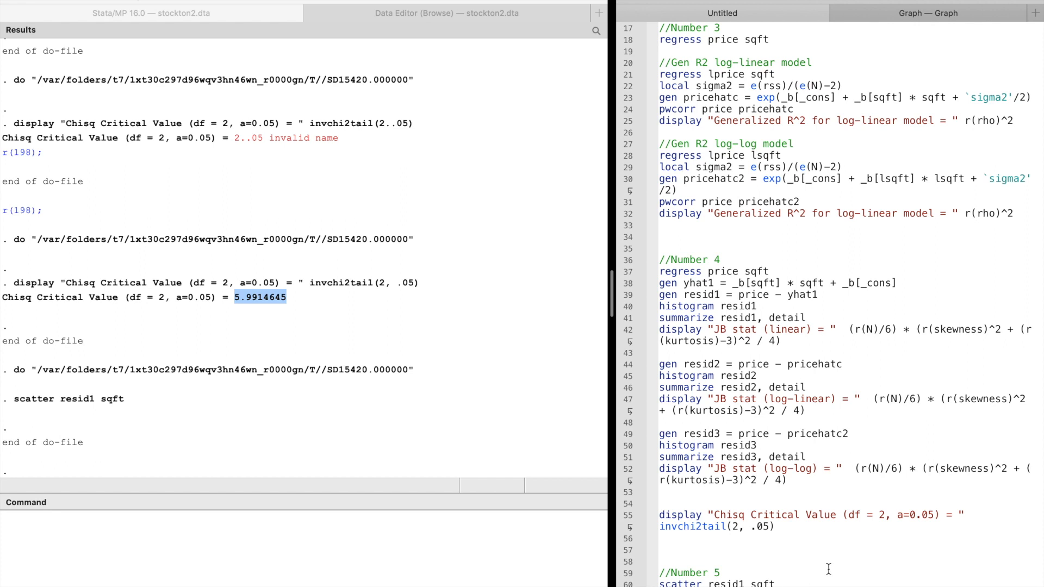
left_click(1031, 2)
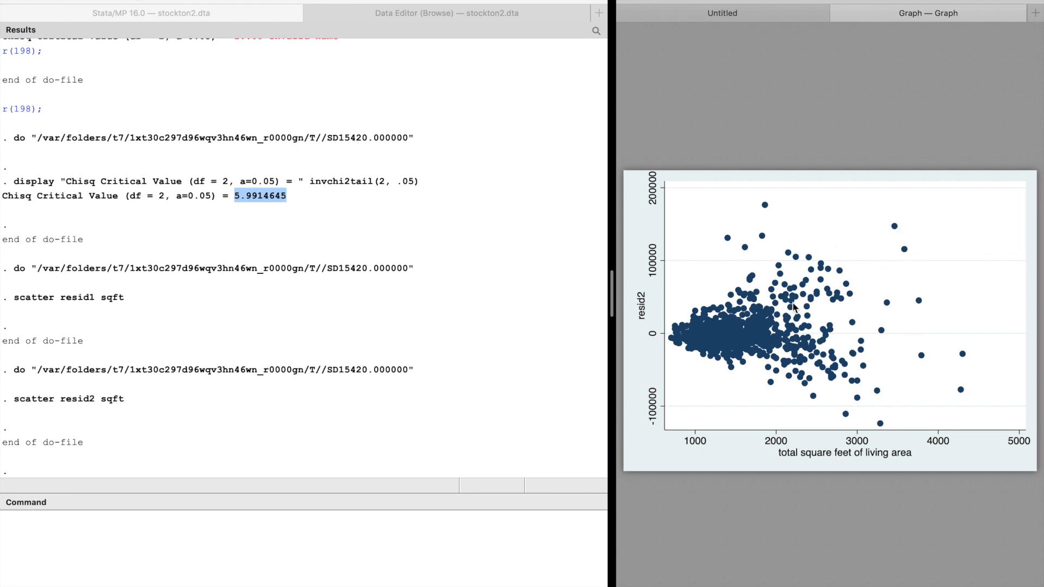
Duplicate the resid2 scatter line, change the copy to scatter resid3 sqft and run it
left_click(737, 16)
scroll(744, 581, "down", 1)
left_click(801, 564)
left_click_drag(801, 561, 626, 567)
key("cmd+c")
left_click(788, 560)
key("Return")
key("cmd+v")
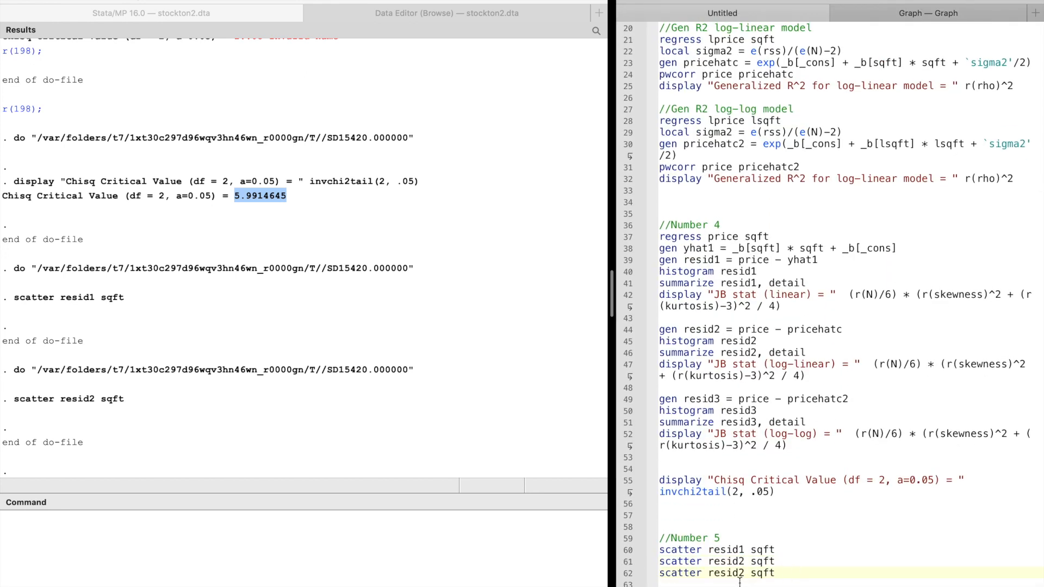
key("BackSpace")
type("3")
left_click_drag(807, 577, 622, 582)
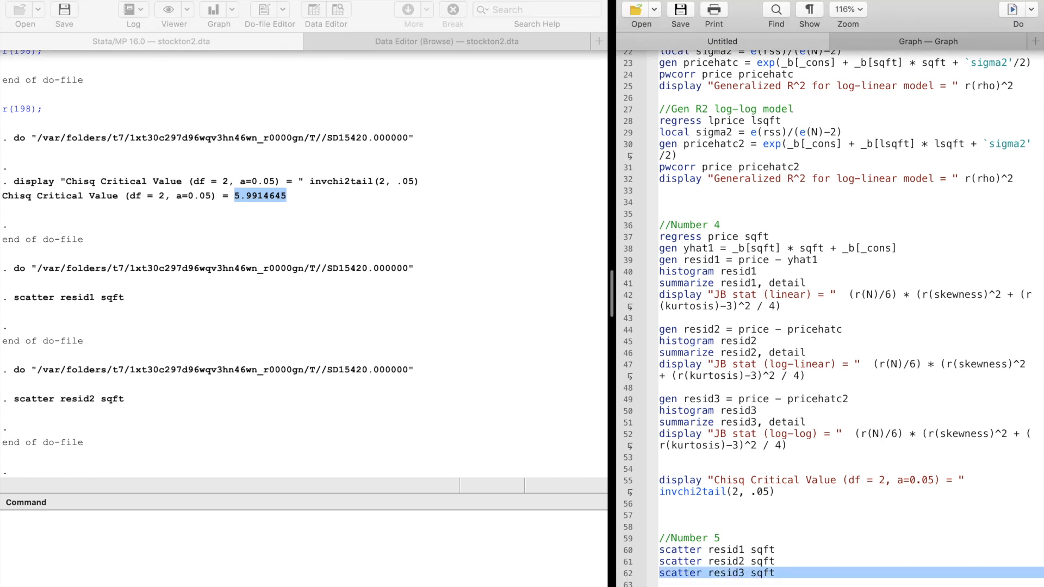
left_click(1011, 8)
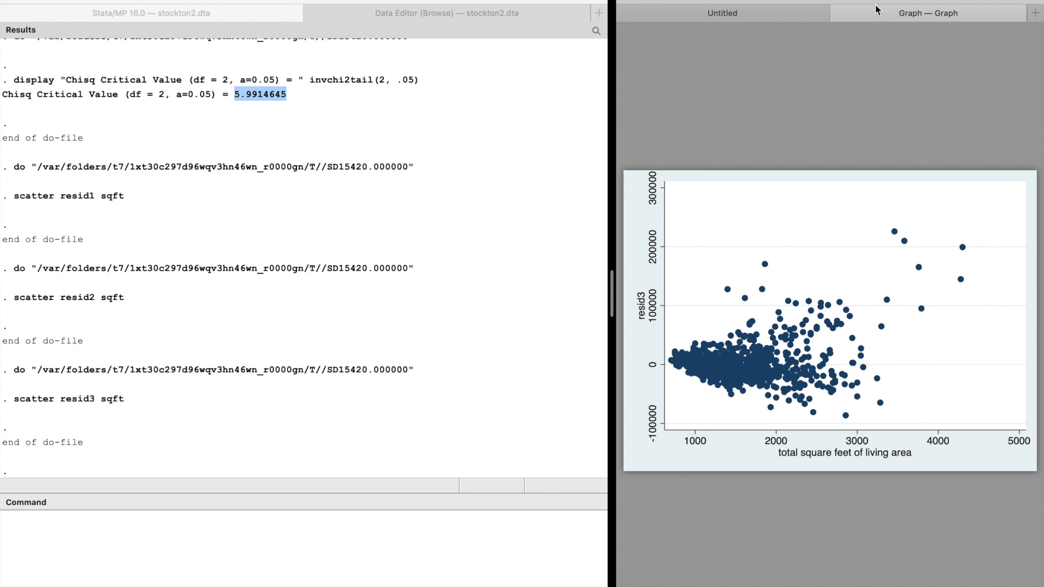
View the scatter graph of resid3 against sqft once more and return to the do-file
left_click(789, 16)
left_click_drag(781, 573, 620, 576)
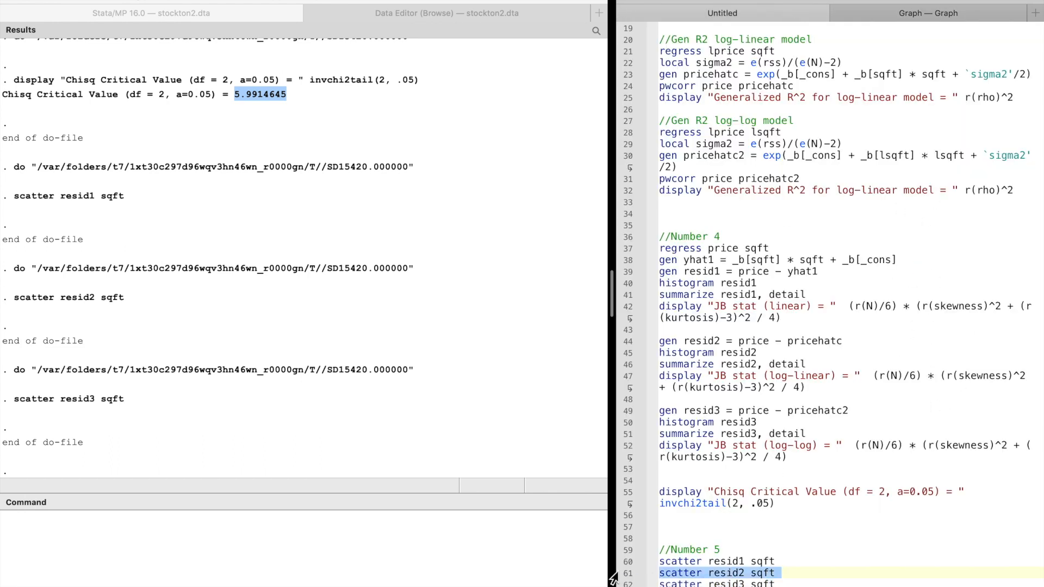
left_click(808, 574)
scroll(806, 580, "down", 2)
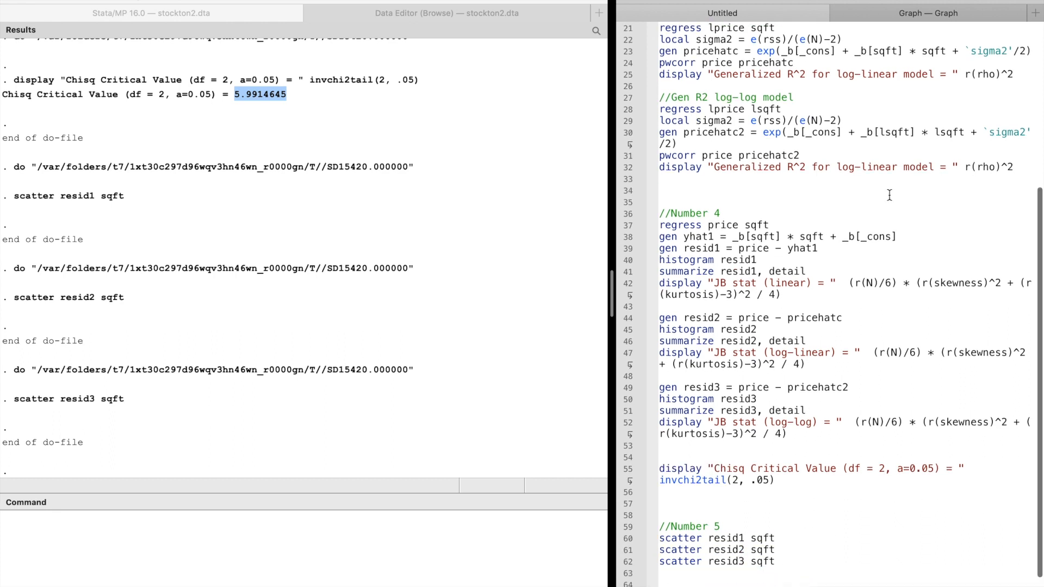
left_click(946, 14)
right_click(803, 309)
left_click(855, 333)
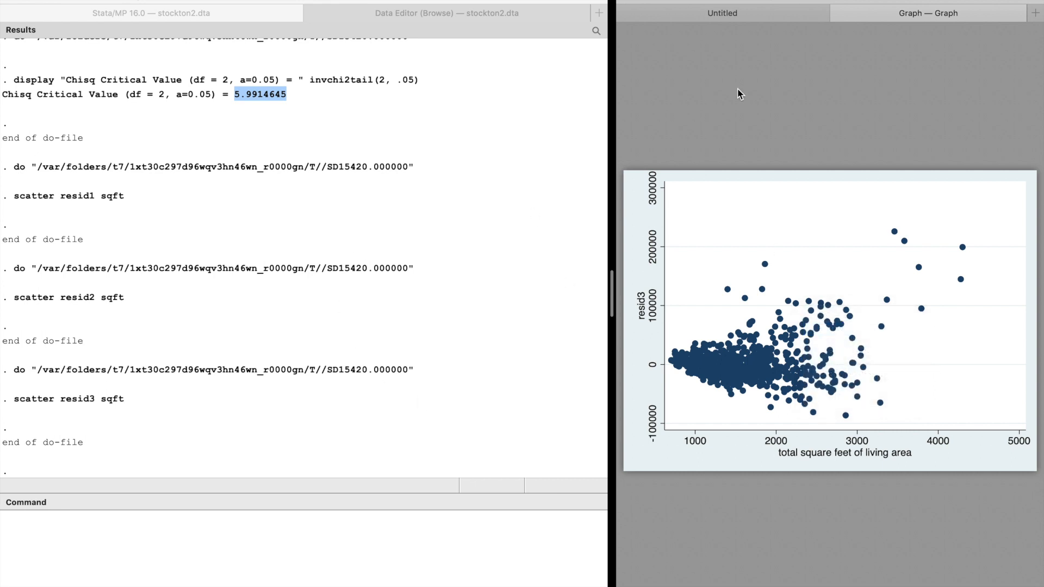
left_click(746, 16)
Check question 6 in the assignment and add the comment heading //Number 6 below the scatter lines
left_click(811, 579)
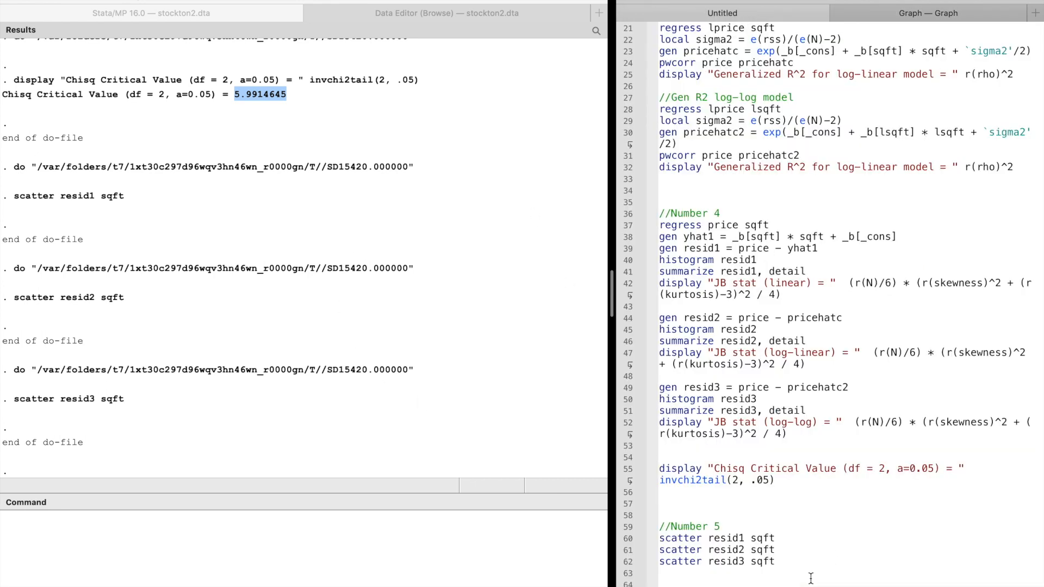
scroll(811, 579, "down", 1)
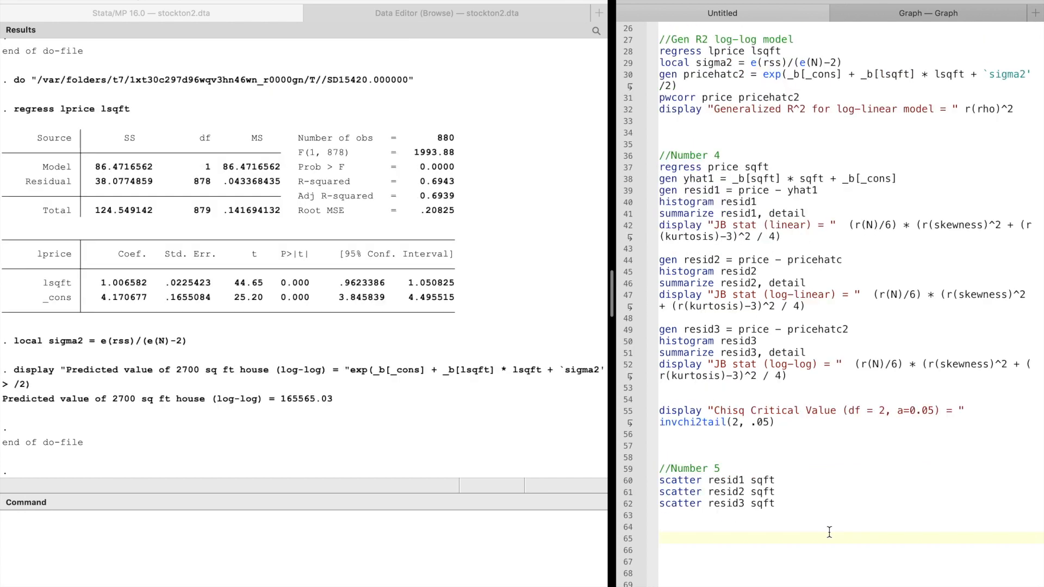
type("umber")
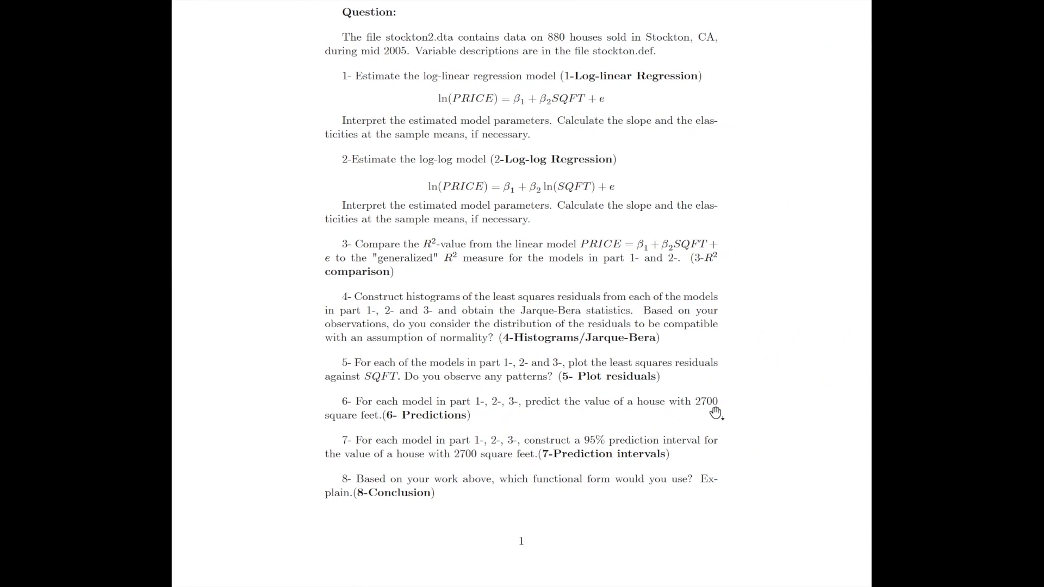
type("6")
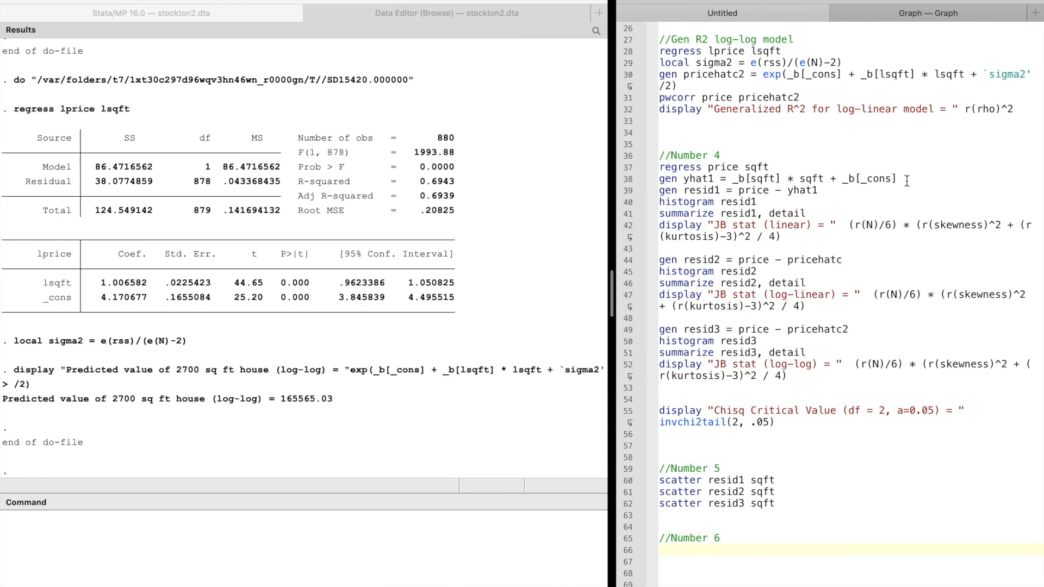
Copy the regress price sqft and gen yhat1 lines from Number 4 to below the Number 6 heading
left_click_drag(896, 179, 648, 171)
key("super+c")
left_click(783, 552)
key("super+v")
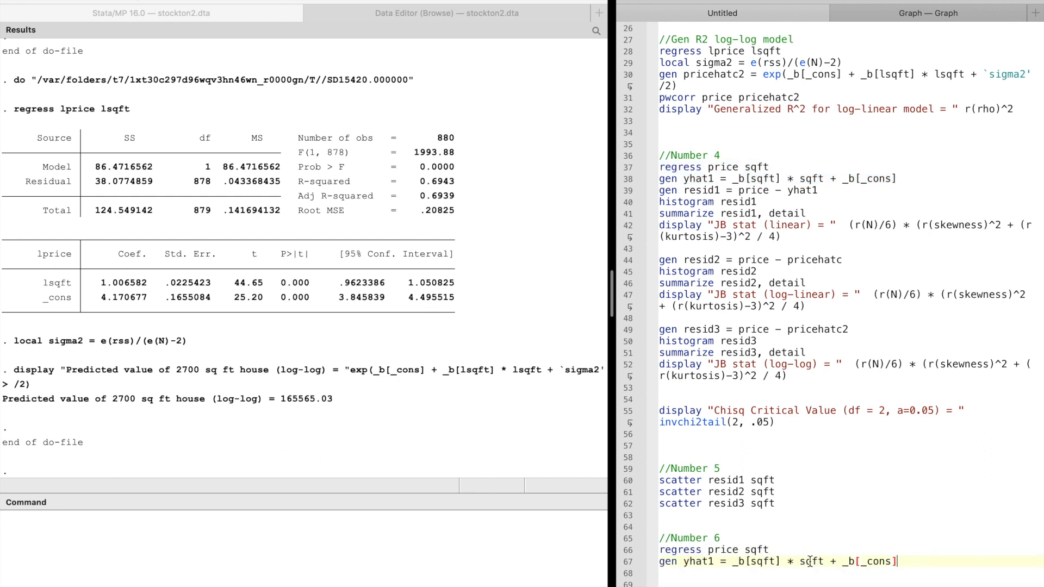
In the copied yhat1 line, replace the sqft multiplier with 2700 and remove the "gen yhat1 =" part
left_click_drag(824, 561, 797, 560)
type("2700")
left_click_drag(903, 561, 657, 565)
key("BackSpace")
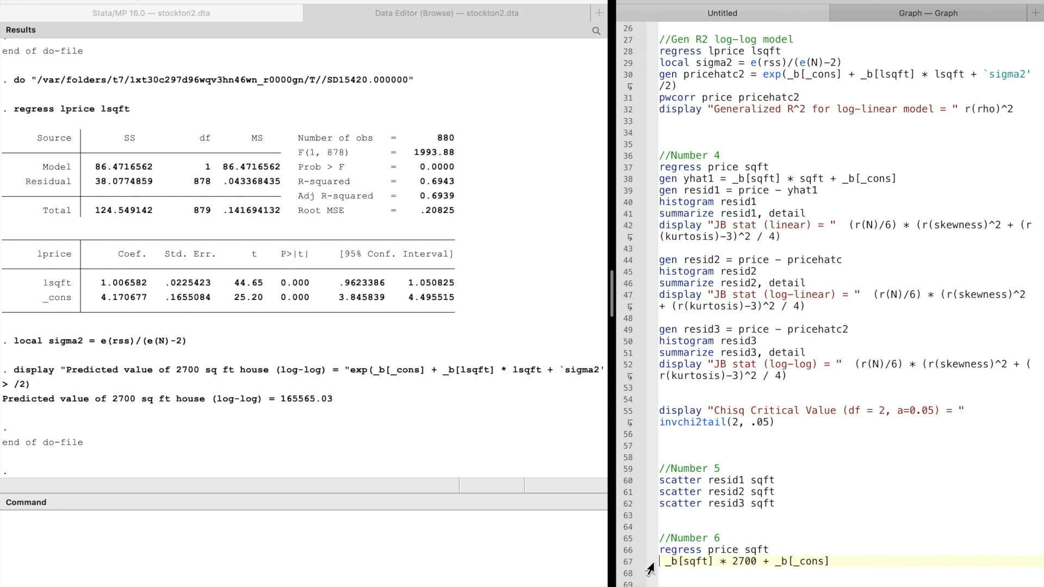
Put display "Pred Value of 2700 sqft house (linear) = " in front of the 2700 sqft prediction expression
type("display \" PredValue of 2700 sqft house ")
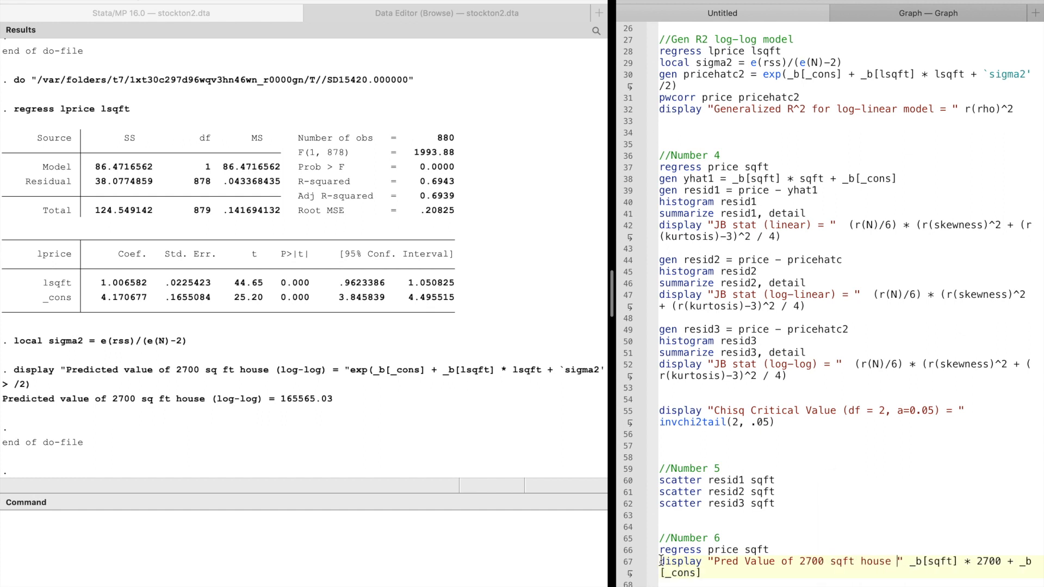
type("(in")
key("BackSpace")
key("BackSpace")
key("BackSpace")
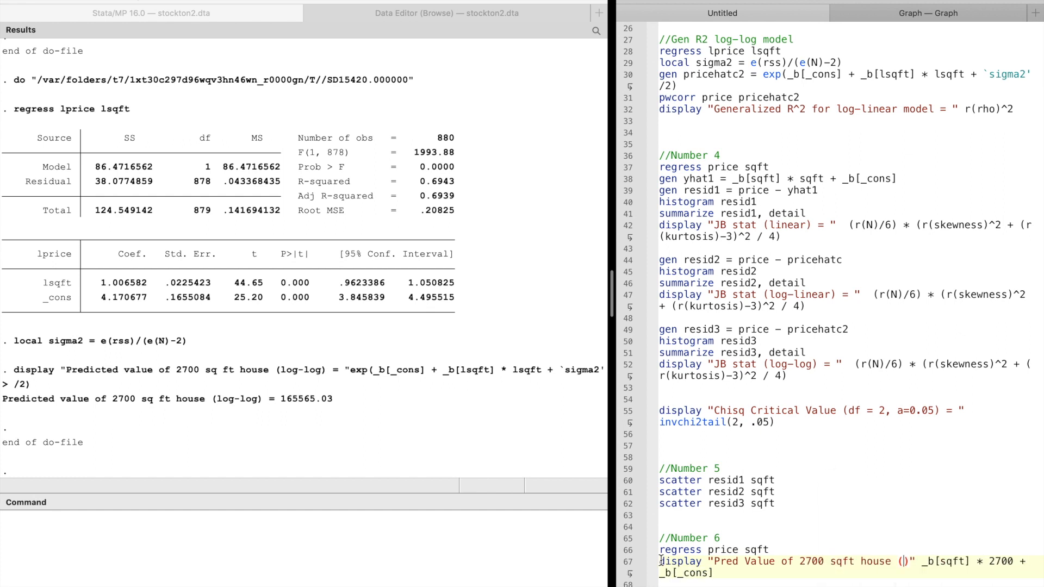
type("(lineear)")
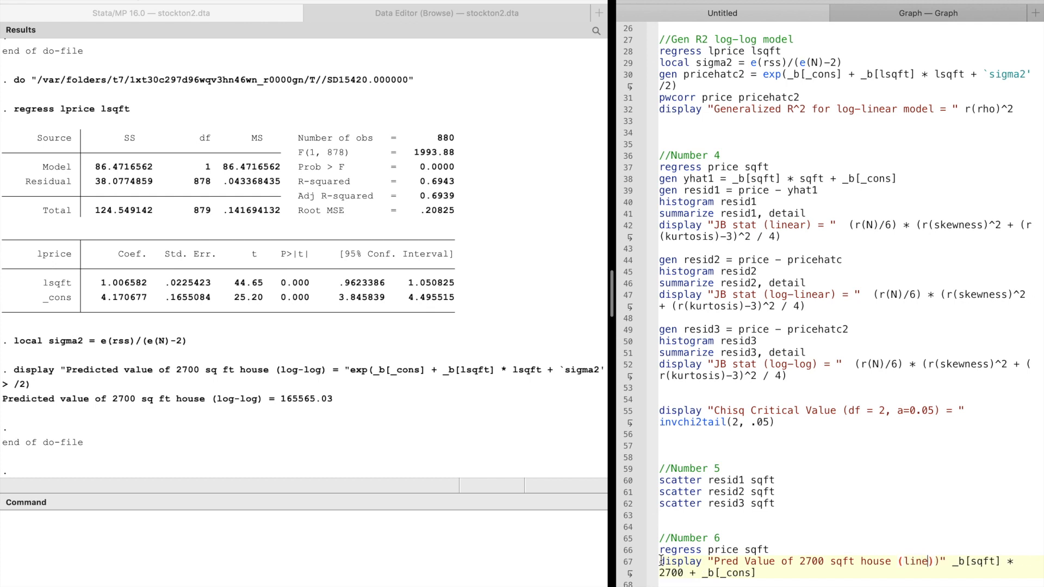
key("Left")
key("Left")
key("Left")
key("BackSpace")
key("Right")
key("Right")
key("Right")
key("Delete")
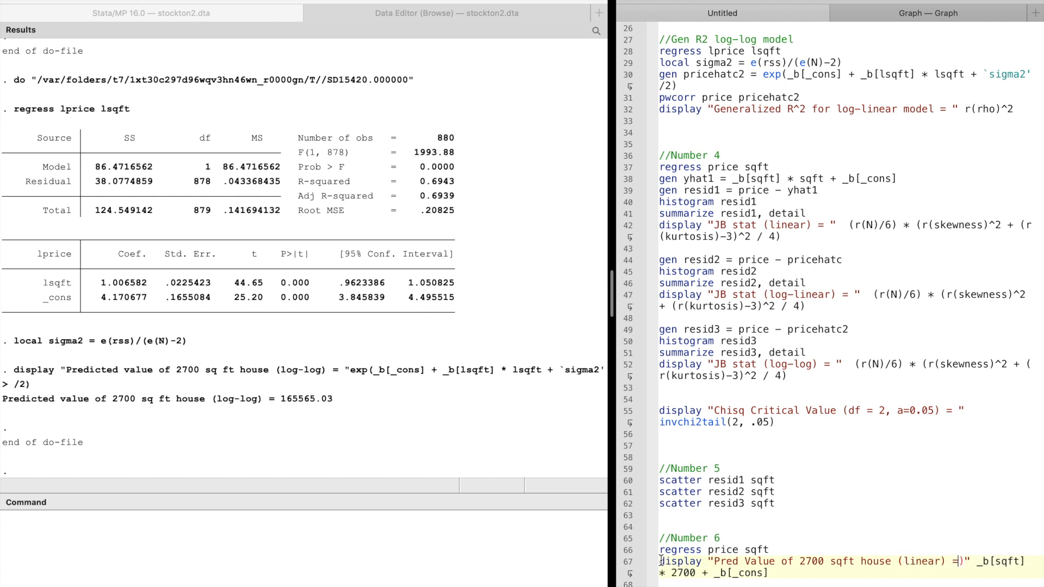
type("=")
Run the regress price sqft and linear prediction display lines and check the predicted value in the results
left_click_drag(772, 573, 650, 554)
left_click(1004, 10)
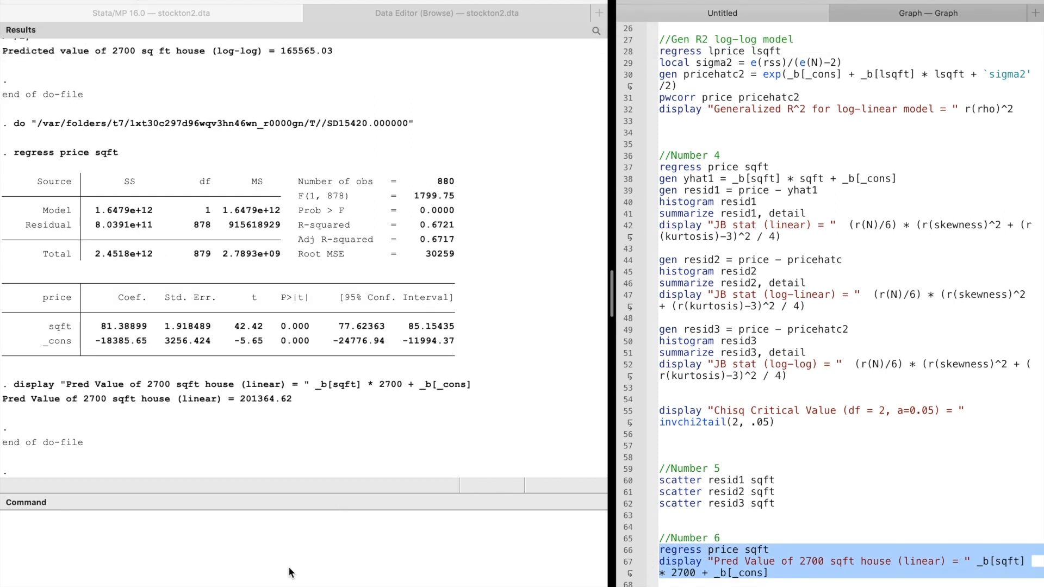
left_click_drag(293, 400, 240, 399)
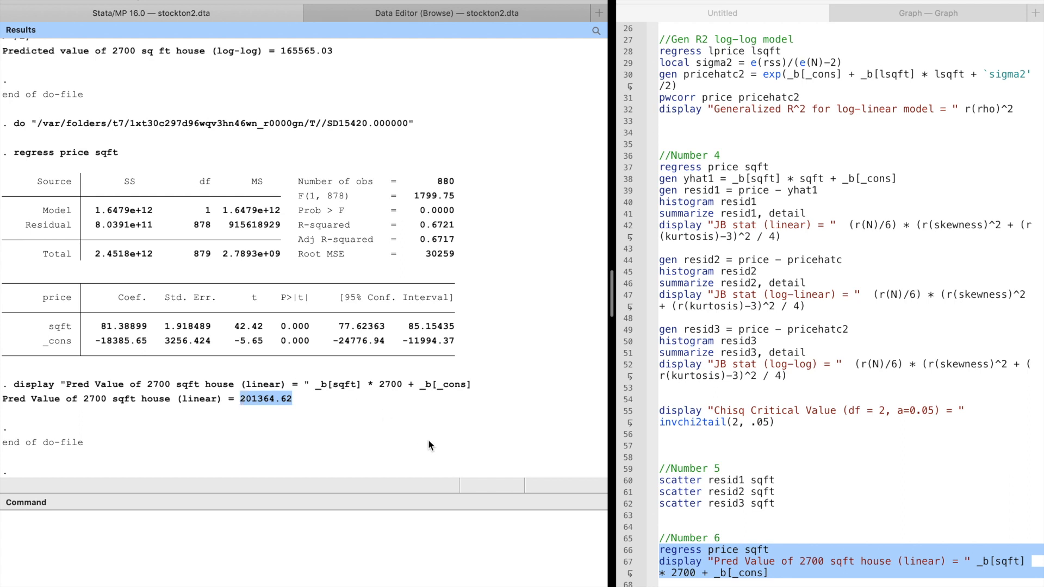
Duplicate the linear prediction block below itself and change the copy's regression to regress lprice sqft
left_click(869, 579)
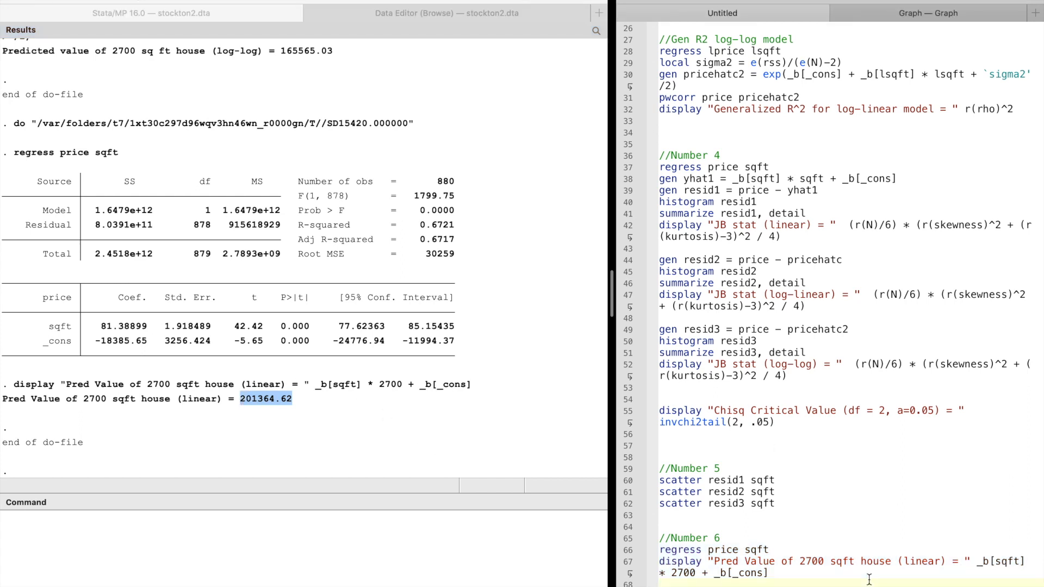
scroll(869, 580, "down", 1)
left_click_drag(777, 562, 648, 542)
key("super+c")
left_click(728, 585)
key("super+v")
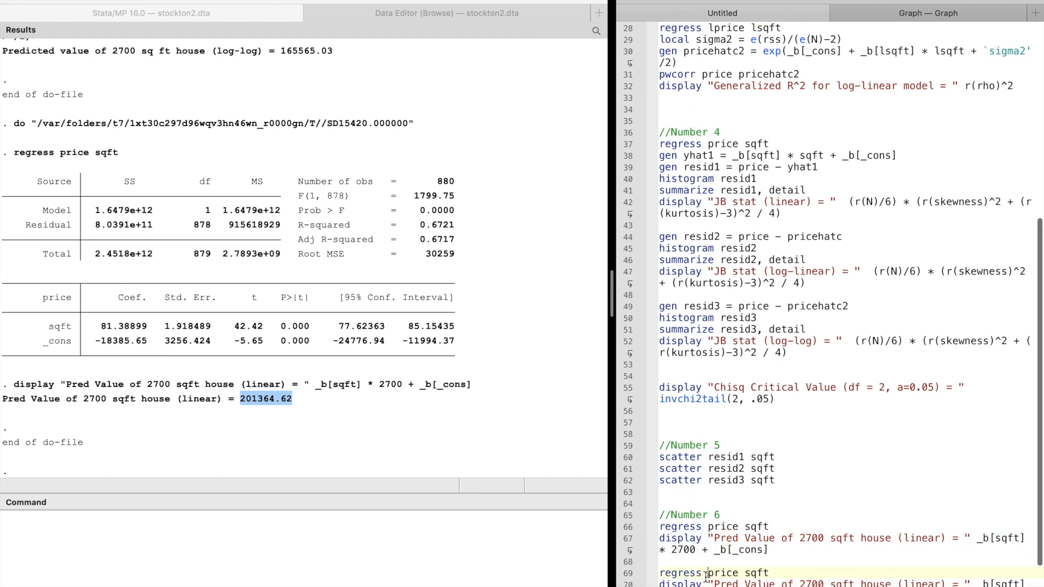
left_click(709, 572)
type("l")
left_click(750, 572)
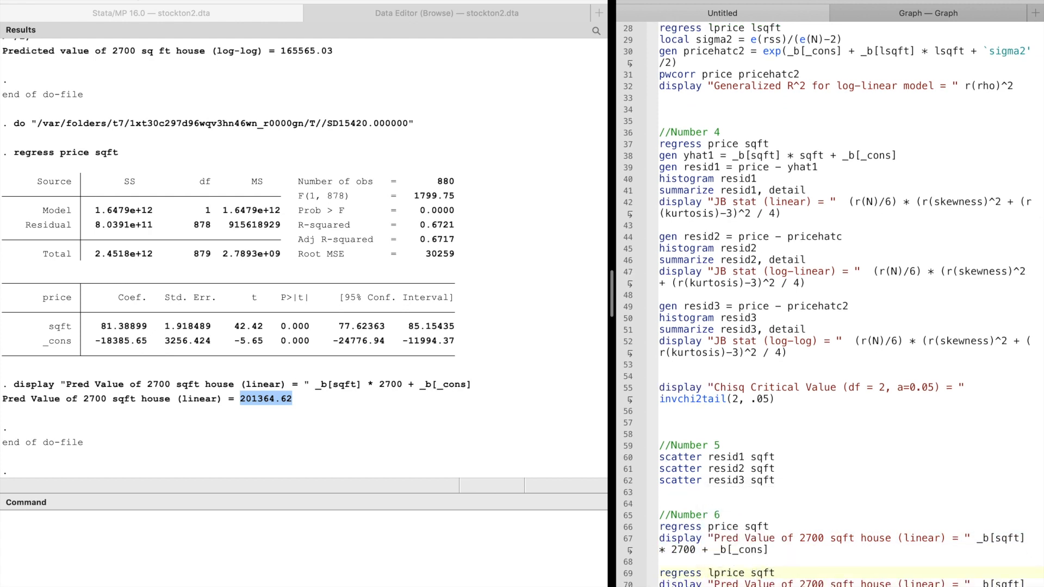
Replace the copied display expression with the exp formula from the pricehatc line, using 2700 instead of sqft
scroll(757, 570, "down", 3)
scroll(758, 565, "down", 1)
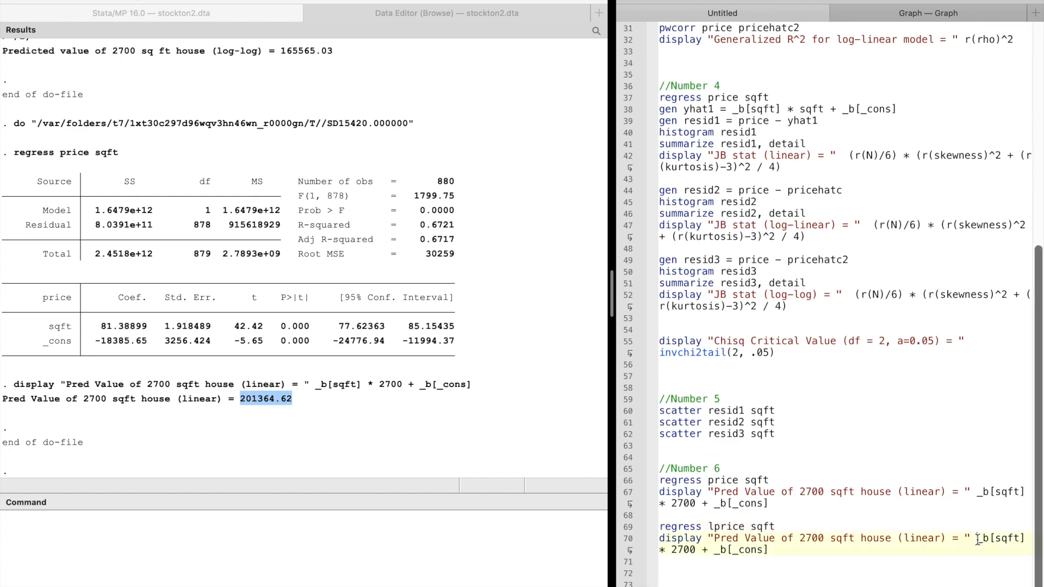
scroll(740, 141, "up", 10)
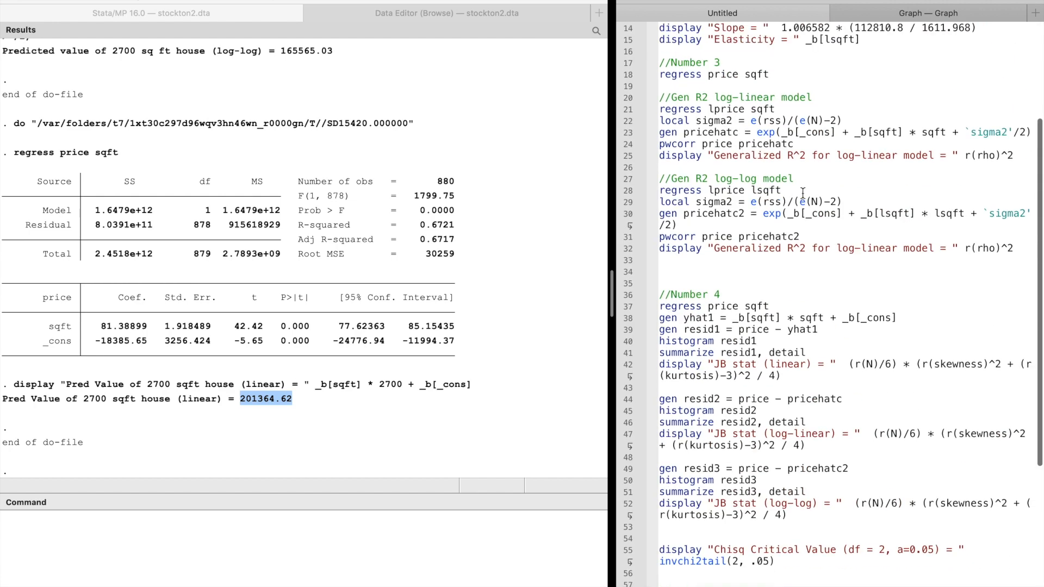
scroll(802, 192, "up", 3)
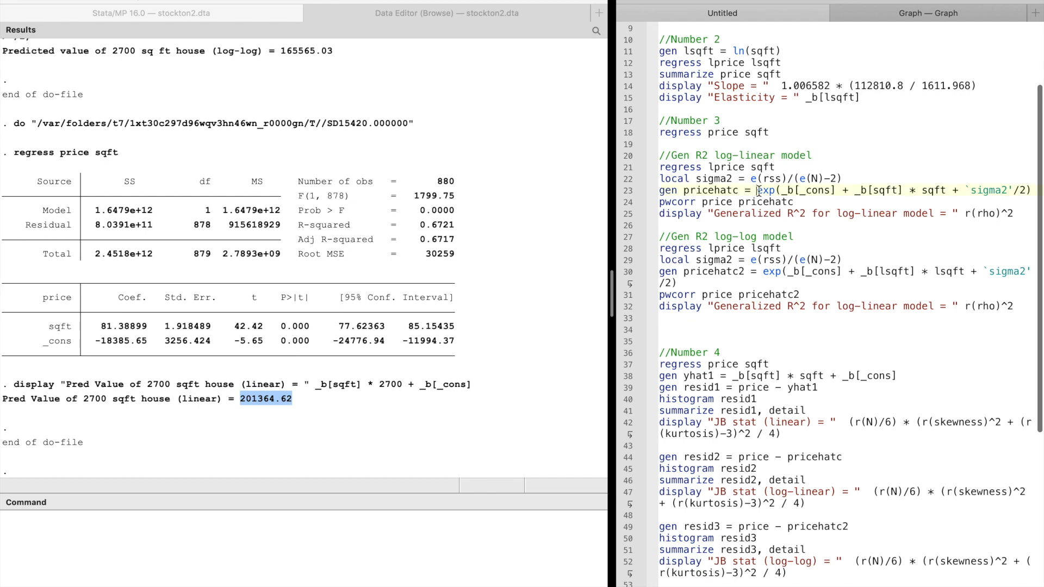
left_click_drag(757, 191, 1041, 190)
scroll(1009, 243, "down", 12)
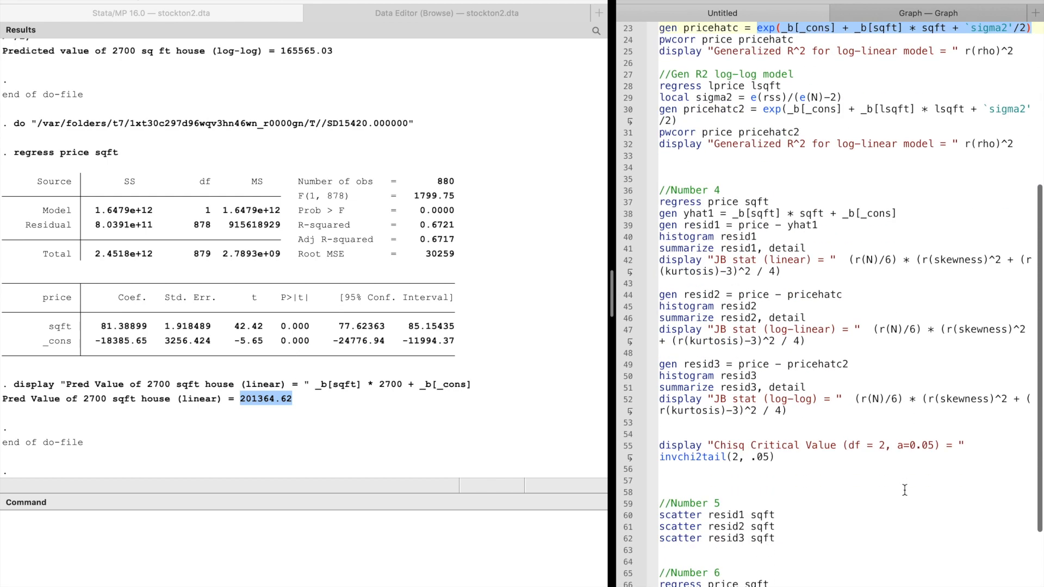
left_click_drag(976, 525, 972, 548)
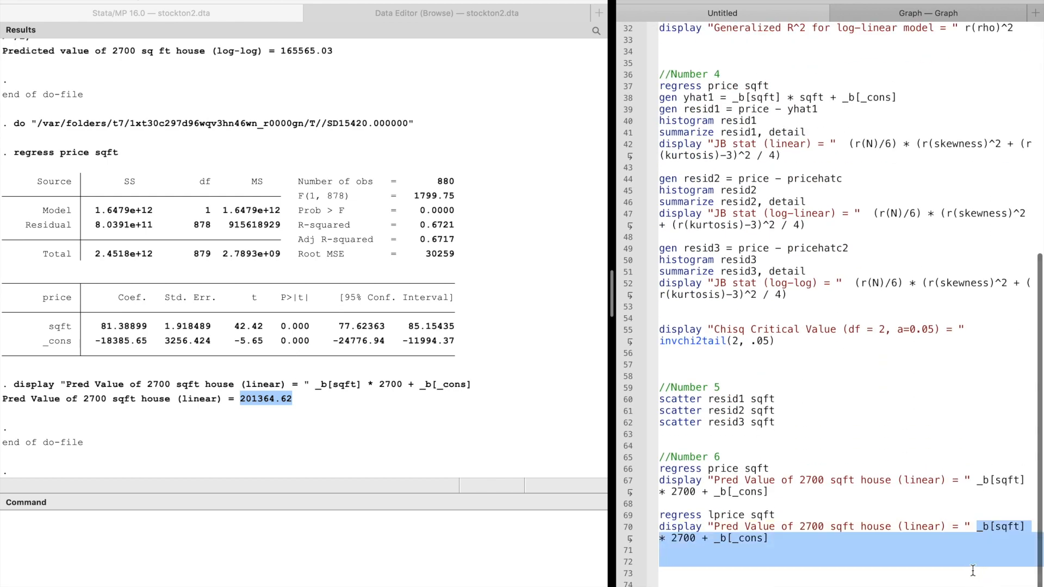
key("super+v")
double_click(793, 562)
type("2700")
left_click(947, 560)
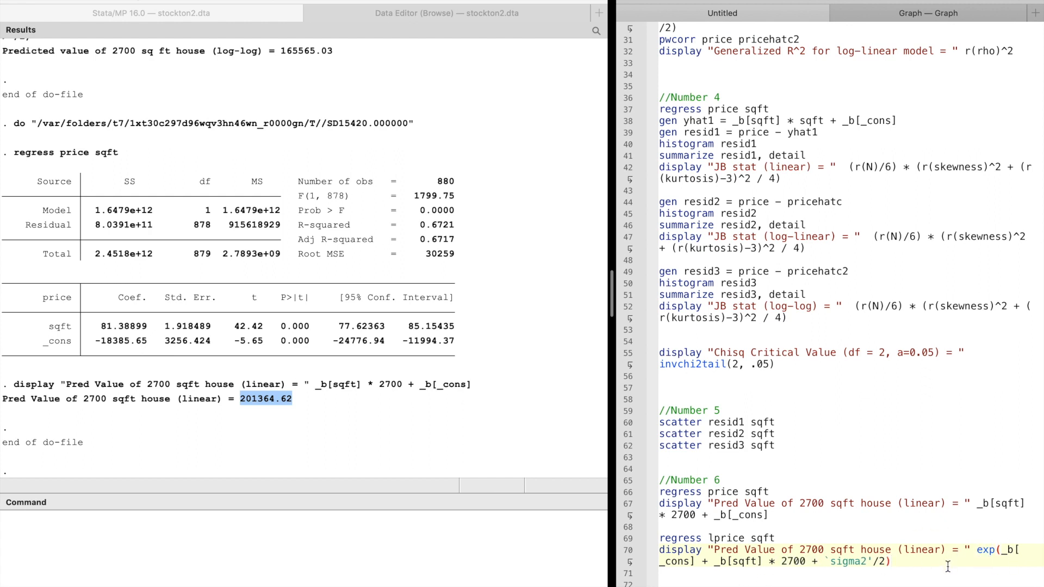
Duplicate the regress lprice sqft prediction block below itself and change the copy's regression to regress lprice lsqft
left_click_drag(930, 566, 621, 542)
key("super+c")
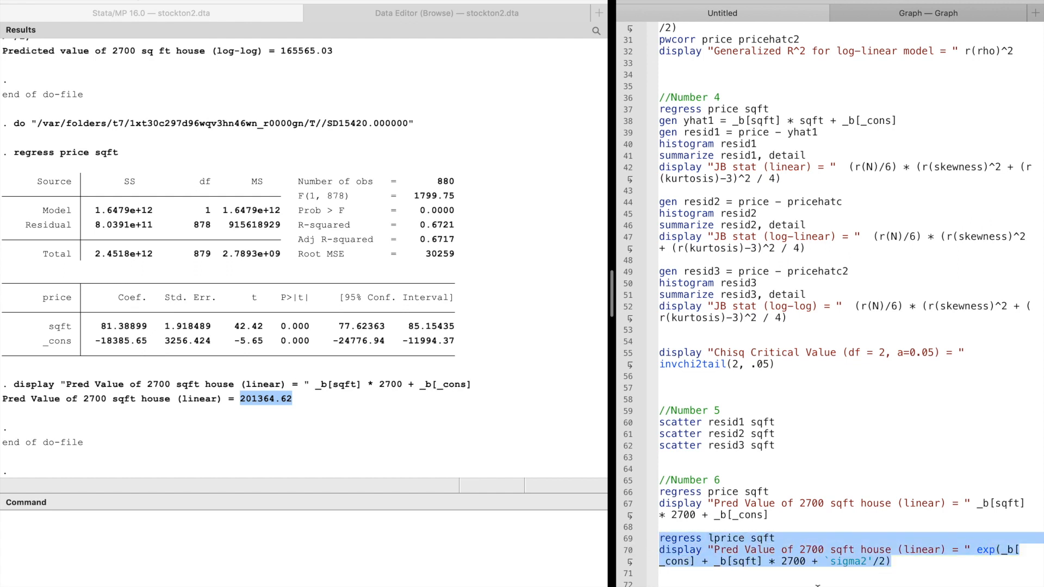
left_click(931, 561)
key("Return")
key("Return")
key("super+v")
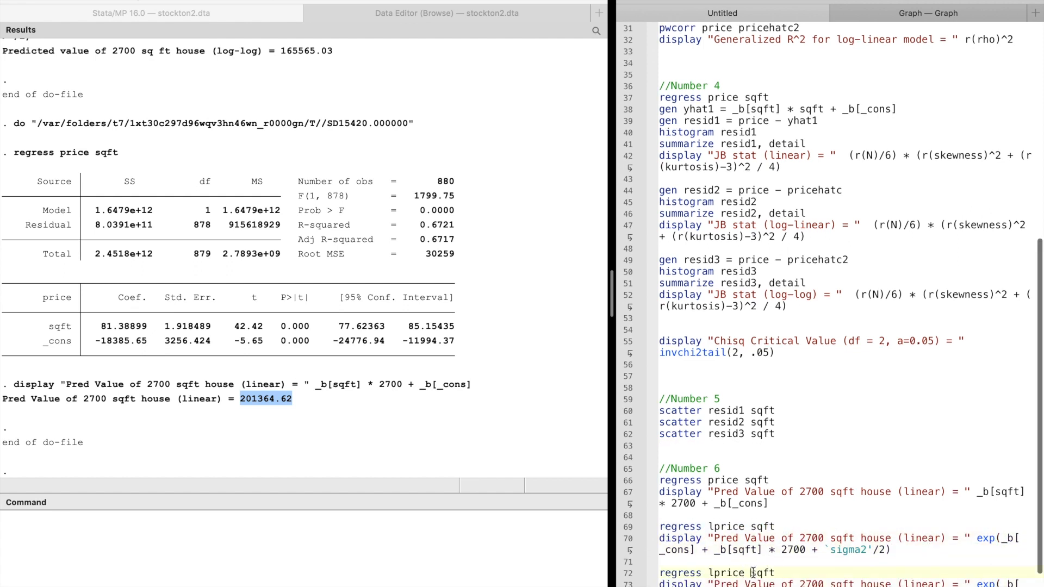
scroll(806, 567, "down", 3)
type("l")
left_click(959, 531)
key("Down")
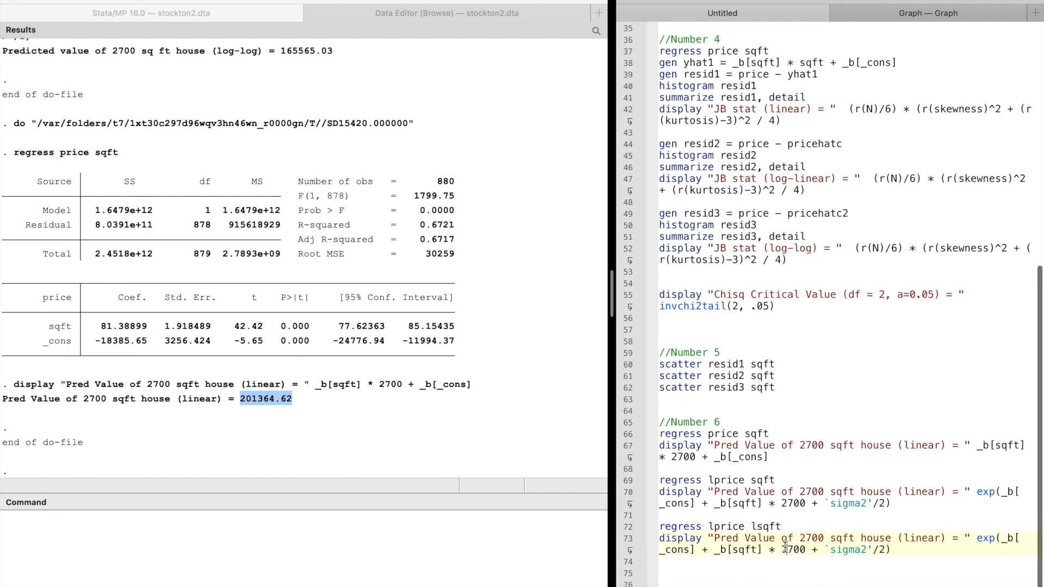
In the copied display expression, change the slope term to _b[lsqft] * ln(2700)
left_click(735, 549)
type("l")
left_click(781, 551)
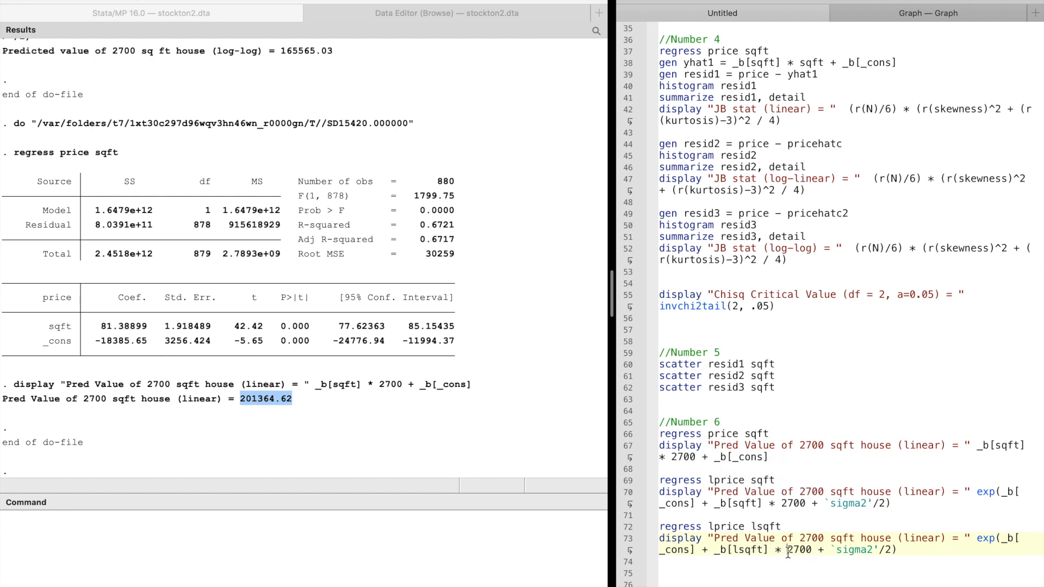
type("ln")
key("Up")
type("(")
key("BackSpace")
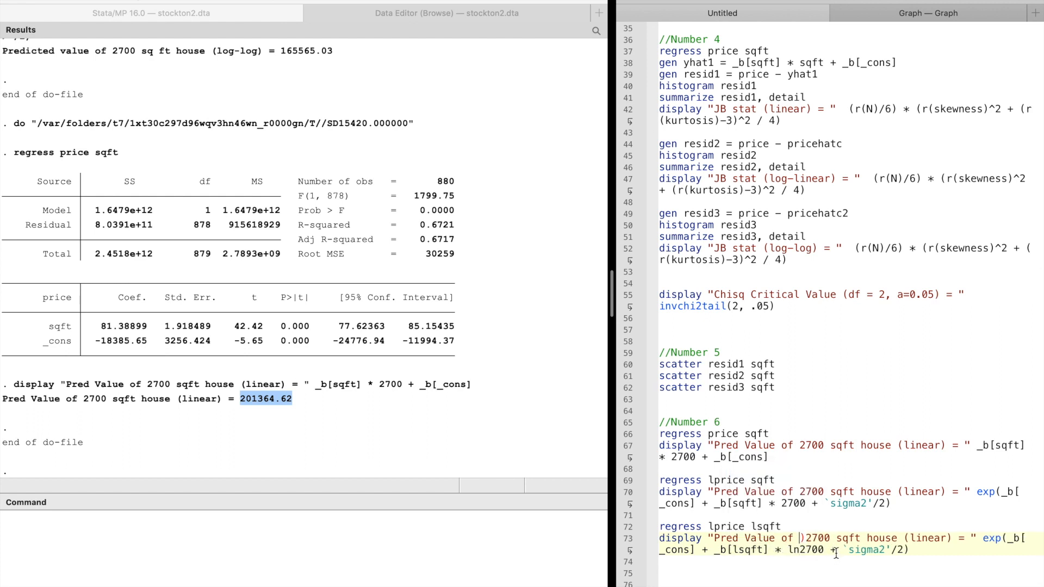
key("BackSpace")
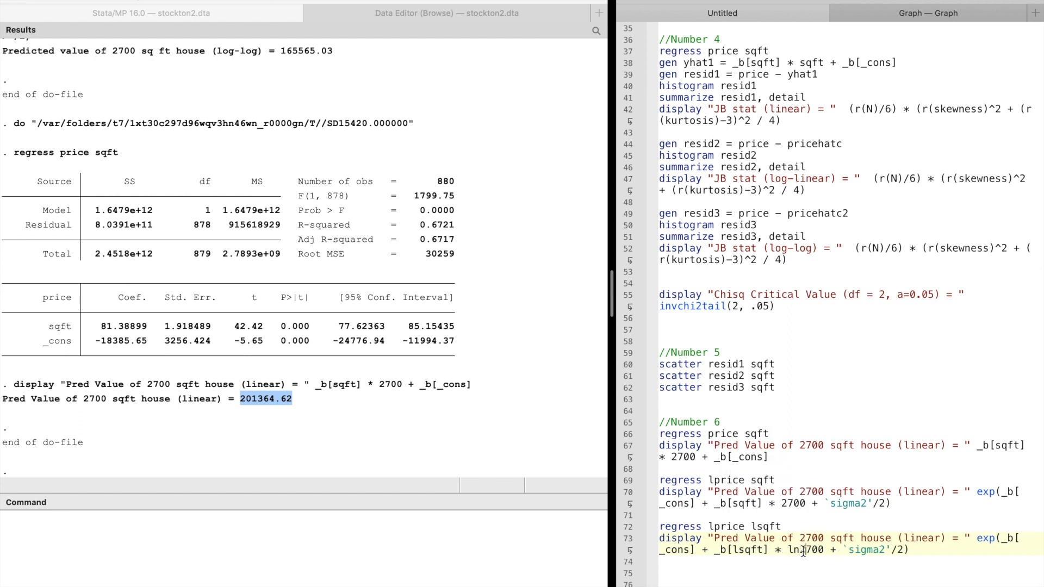
type("(")
key("BackSpace")
left_click(829, 551)
type(")")
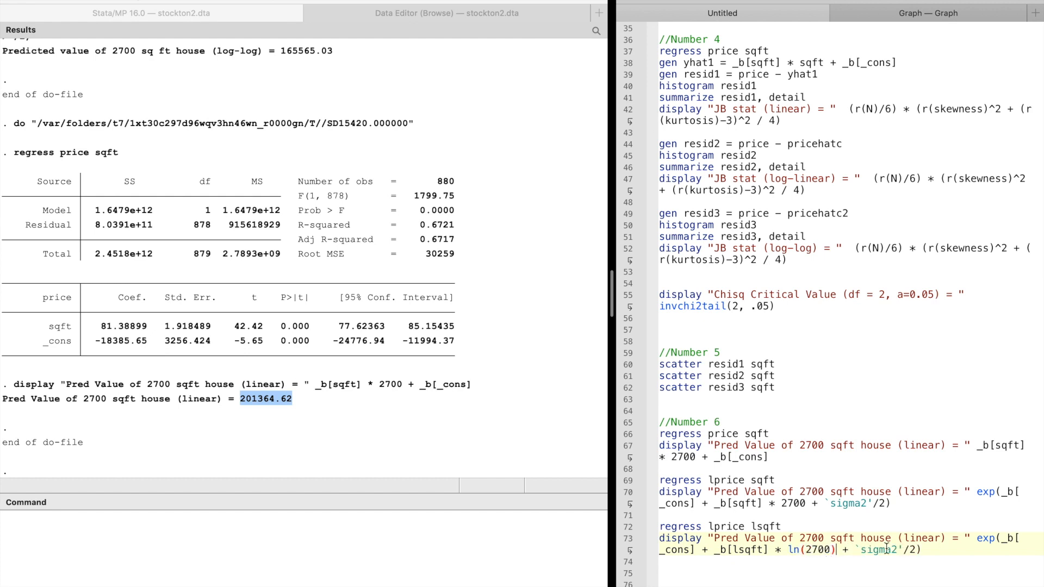
Try to run only the regress lprice sqft line and its prediction display line
left_click_drag(937, 556, 639, 526)
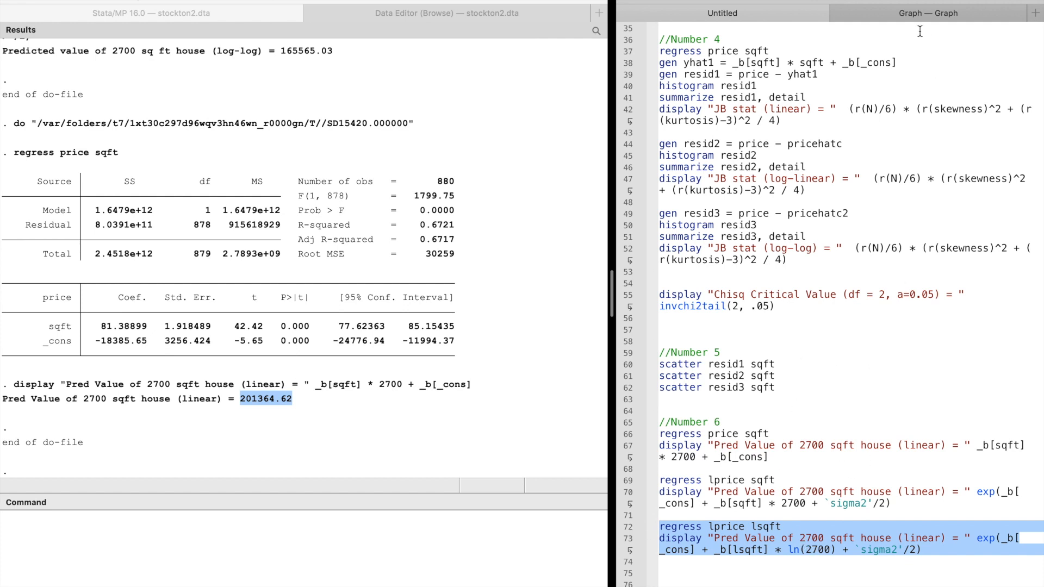
left_click(863, 506)
left_click_drag(920, 505, 620, 485)
left_click(1006, 1)
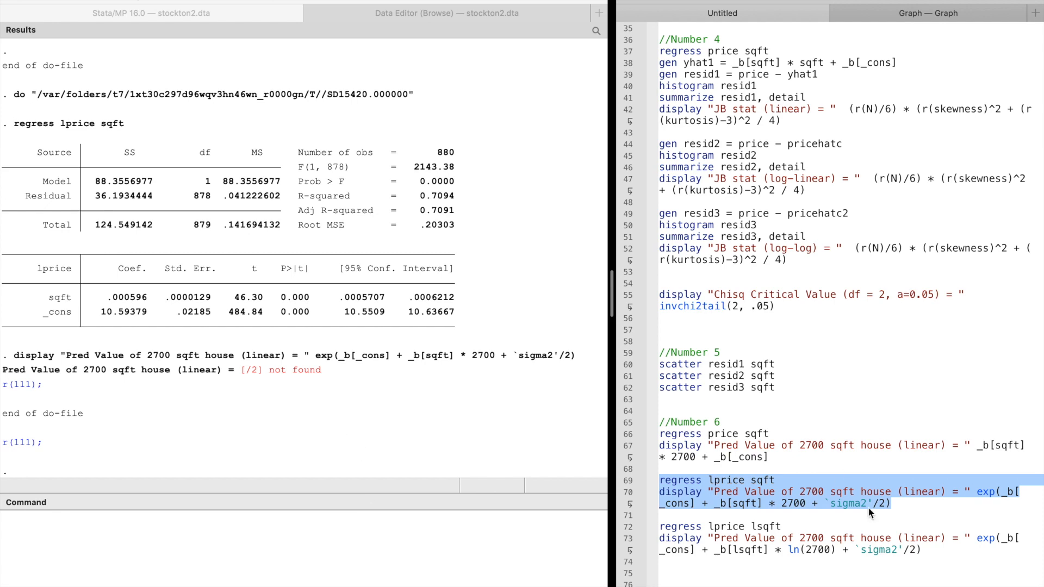
left_click(893, 492)
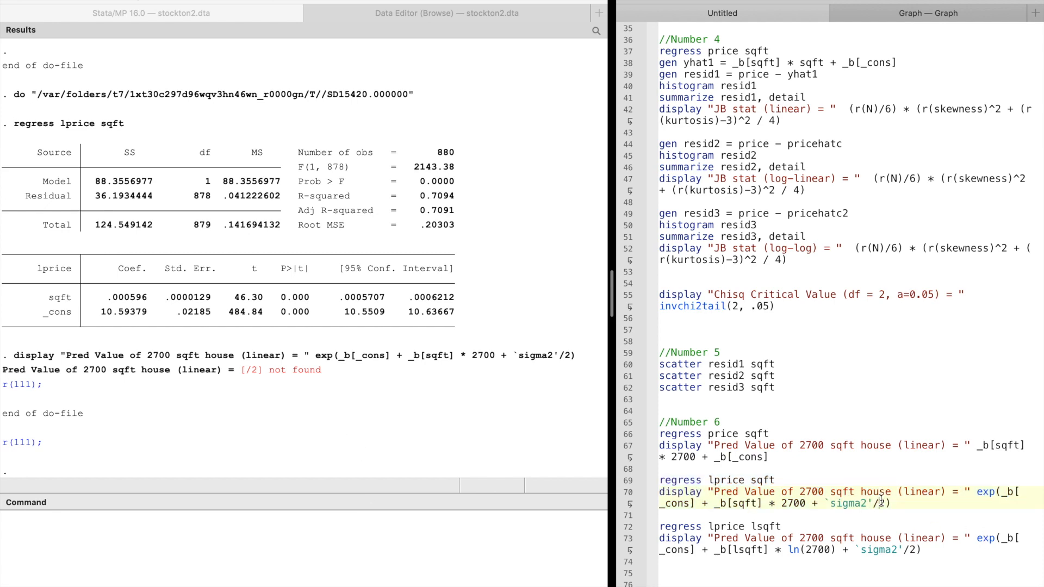
Copy local sigma2 = e(rss)/(e(N)-2) from the log-log generalized R2 section to below regress lprice sqft in Number 6
scroll(797, 114, "up", 2)
scroll(797, 114, "up", 4)
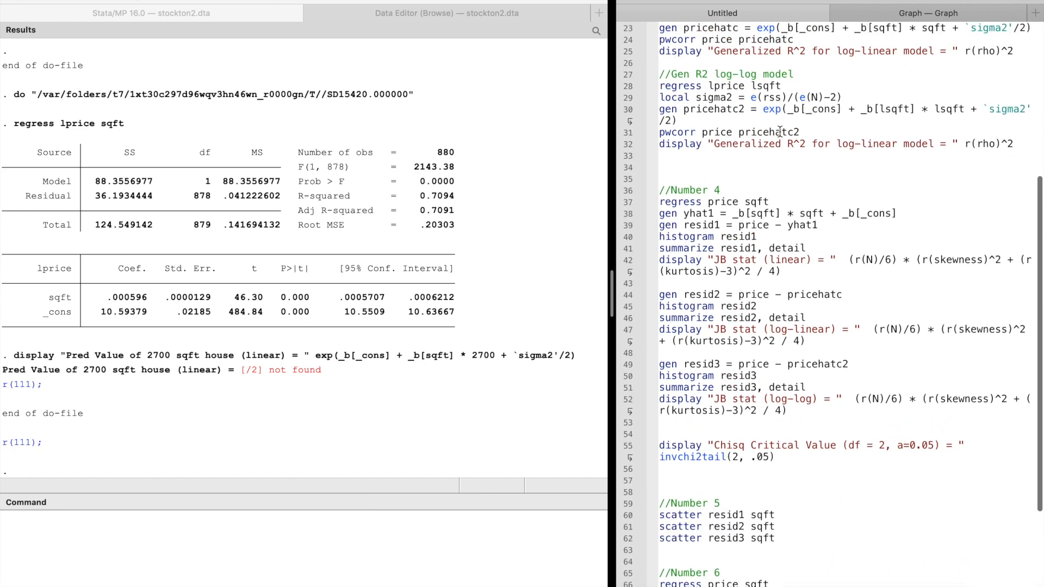
left_click_drag(867, 99, 623, 96)
left_click(925, 90)
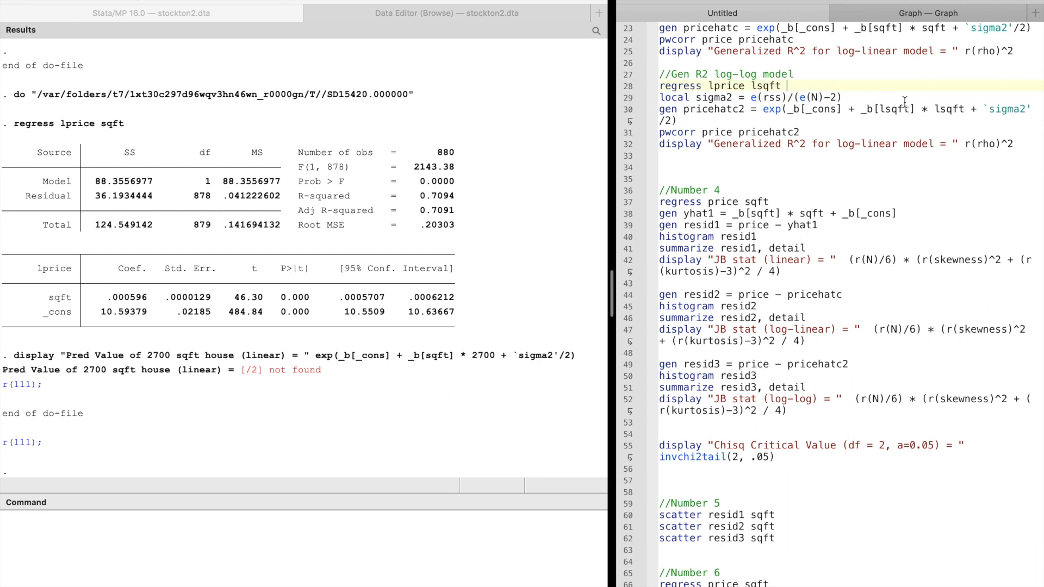
left_click_drag(891, 107, 616, 102)
left_click(871, 88)
left_click_drag(851, 101, 660, 97)
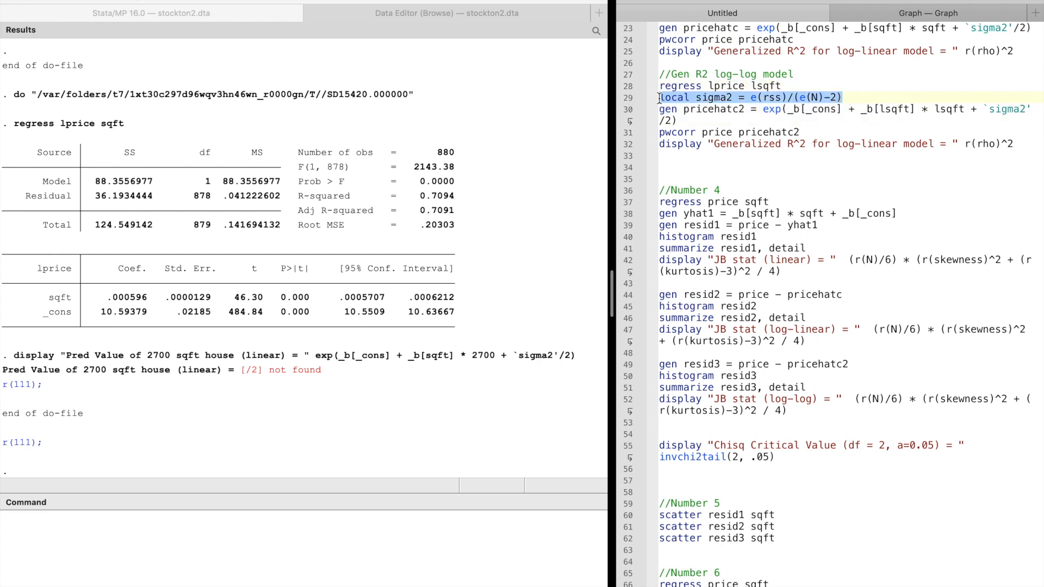
key("super+c")
scroll(760, 167, "down", 5)
left_click(791, 538)
key("Return")
key("super+v")
Insert the same local sigma2 line below regress lprice lsqft in Number 6
scroll(791, 554, "down", 4)
left_click(815, 525)
key("Return")
key("super+v")
Run the regress lprice sqft block with its sigma2 line and check the predicted value in the results
left_click_drag(890, 503, 624, 475)
left_click(1007, 20)
left_click_drag(291, 403, 249, 399)
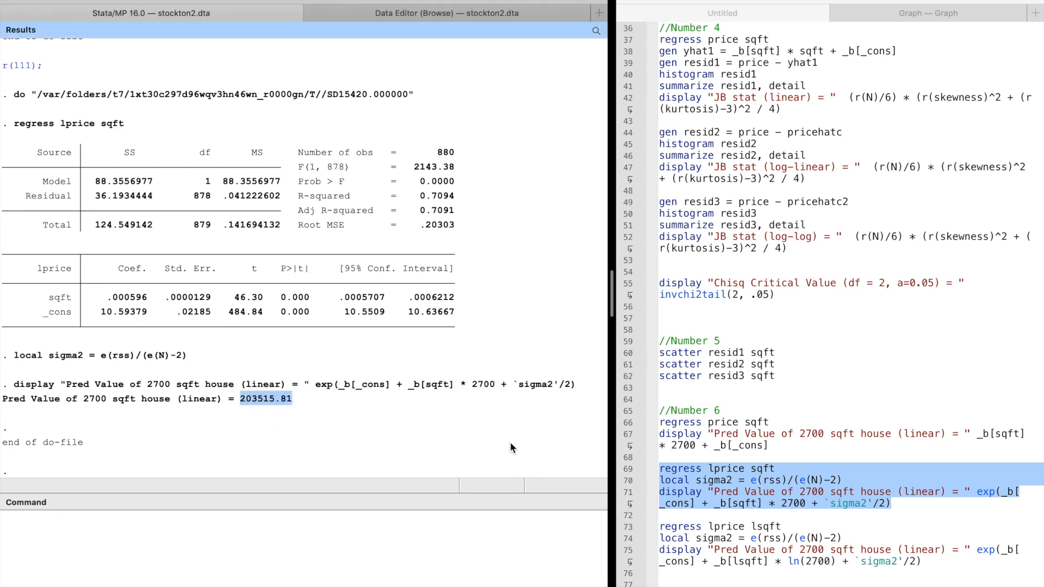
scroll(395, 414, "up", 10)
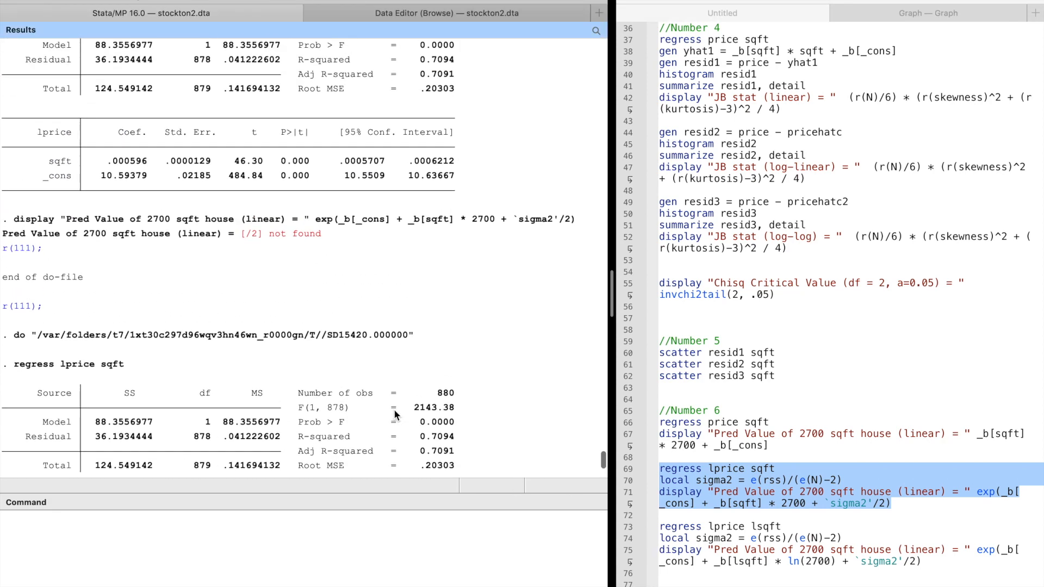
scroll(395, 414, "down", 10)
Run the regress lprice lsqft block and check its predicted value for the 2700 sqft house
left_click(769, 525)
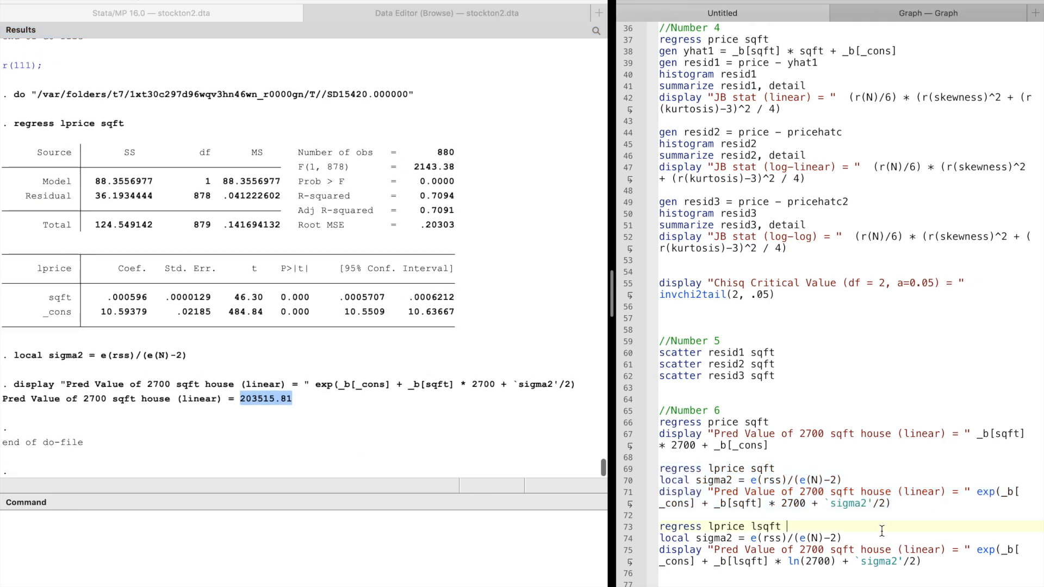
left_click_drag(922, 561, 596, 538)
left_click(997, 551)
left_click_drag(924, 561, 649, 520)
key("super+shift+d")
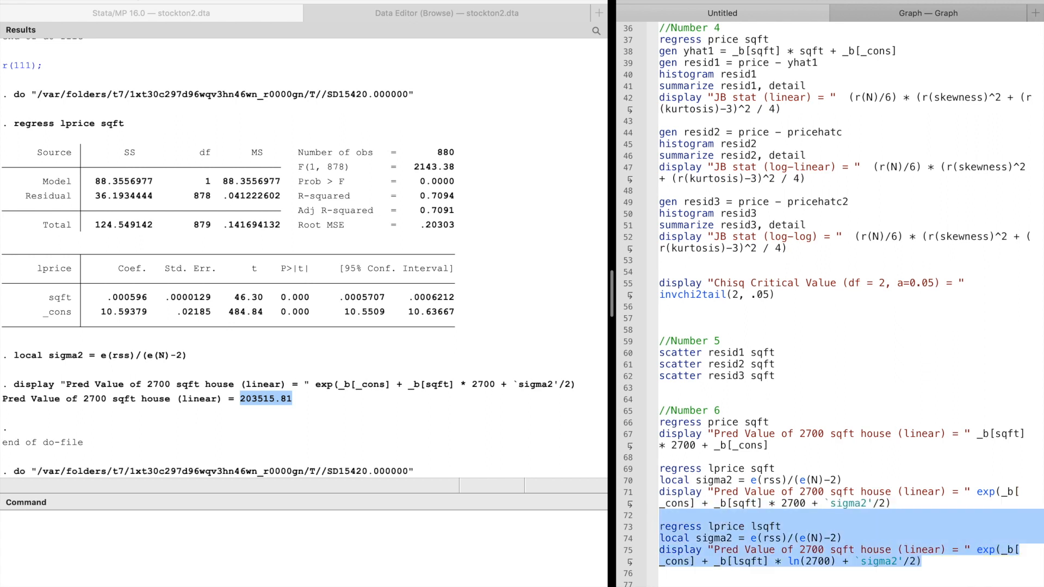
left_click_drag(293, 398, 243, 402)
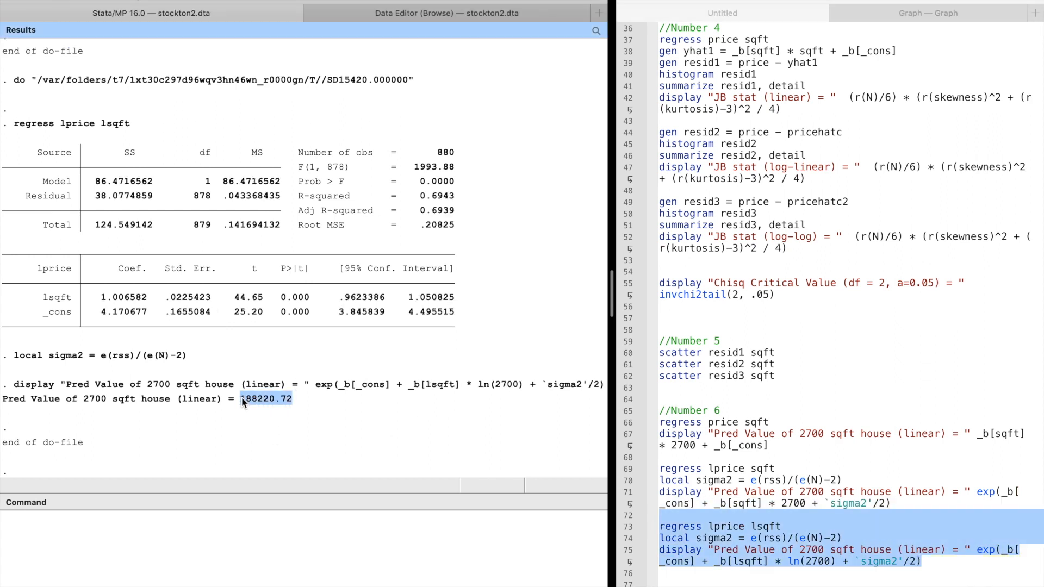
Relabel the lsqft prediction display text as log-log and the lprice sqft one as log-linear
left_click(870, 574)
double_click(911, 549)
type("log-log")
double_click(906, 487)
type("log-linear")
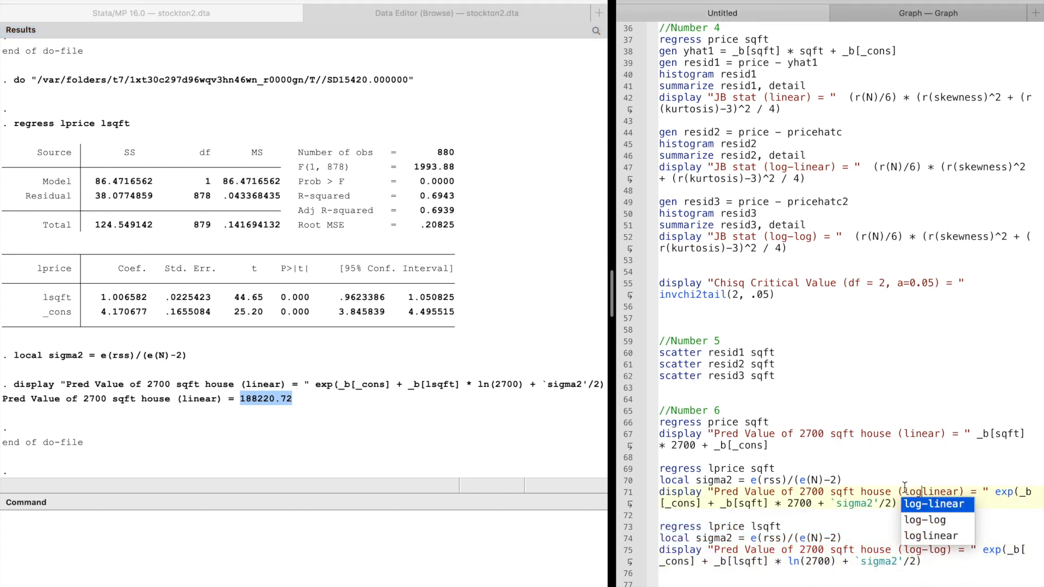
Rerun the log-linear and log-log prediction blocks together with their new labels
left_click(983, 567)
key("shift+Up")
key("shift+Up")
key("shift+Up")
key("shift+Up")
key("shift+Up")
key("shift+Up")
key("shift+Up")
key("shift+Up")
key("shift+Up")
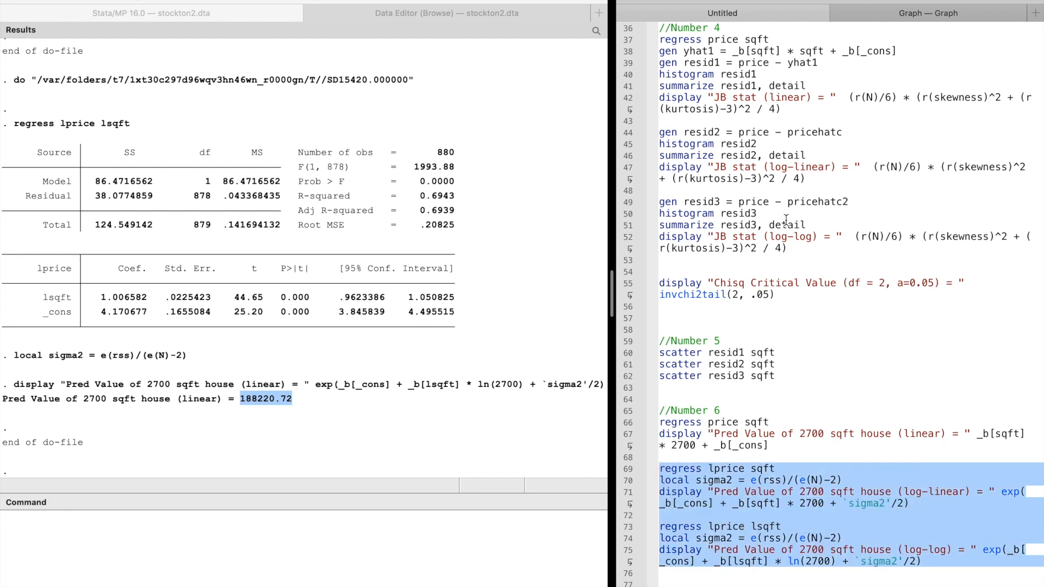
key("super+shift+d")
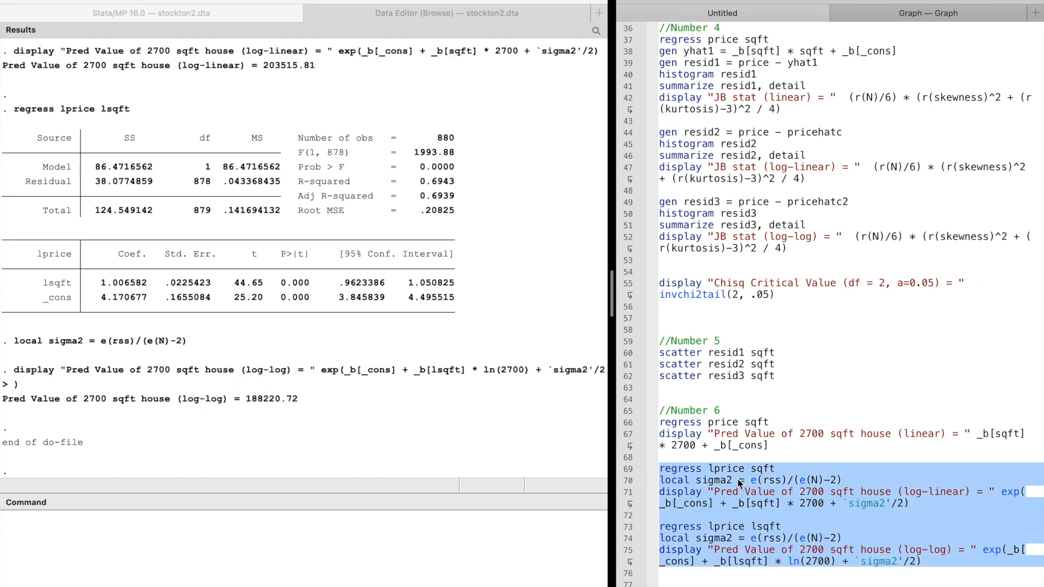
left_click(942, 570)
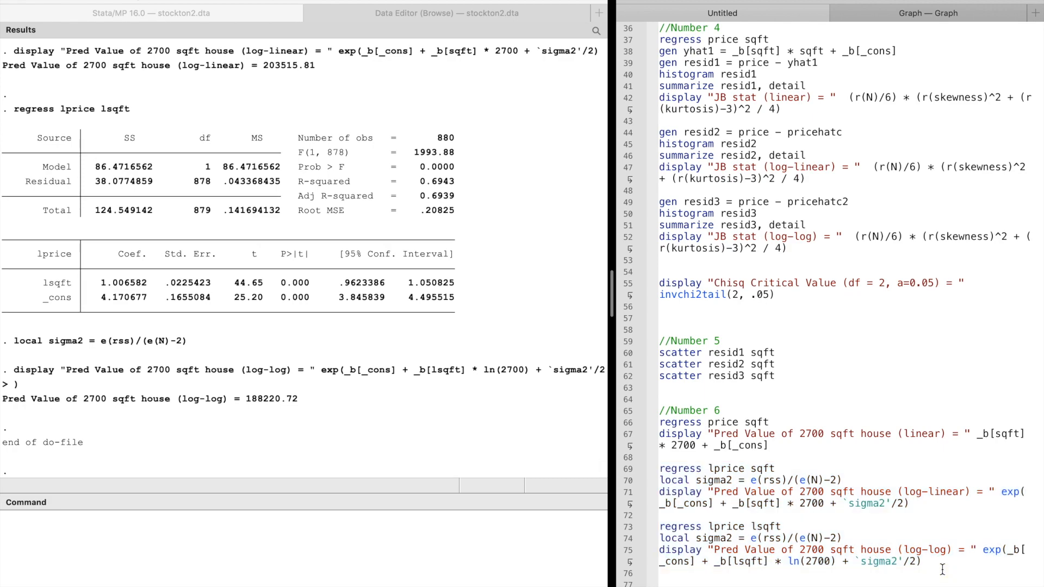
Check question 7 in the assignment and write the forecast variance comment //var(f) = [sigma^2 + sigma^2/N + (x0-xbar)^2 * var(b2))] under Number 7
key("ctrl+Right")
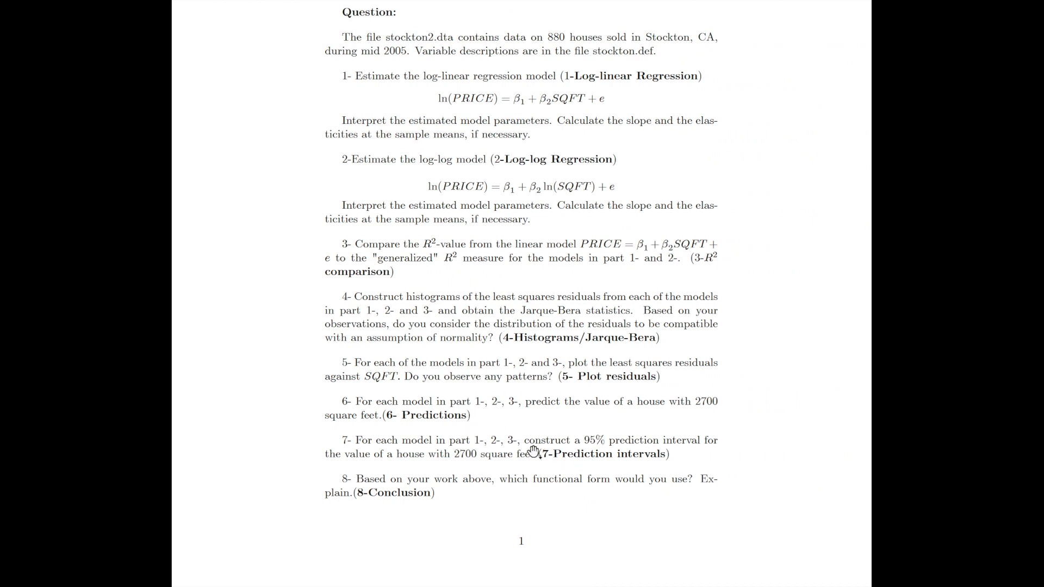
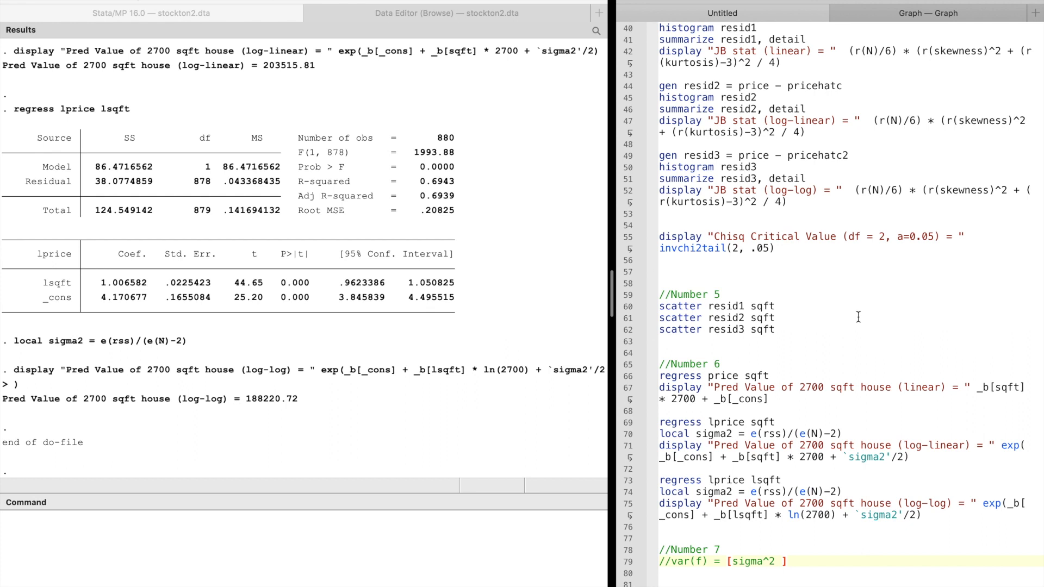
type("+ ")
type("sigma^2/")
type("N ")
type("+ ")
type("se(")
key("BackSpace")
key("BackSpace")
key("BackSpace")
type("(x0-xbar")
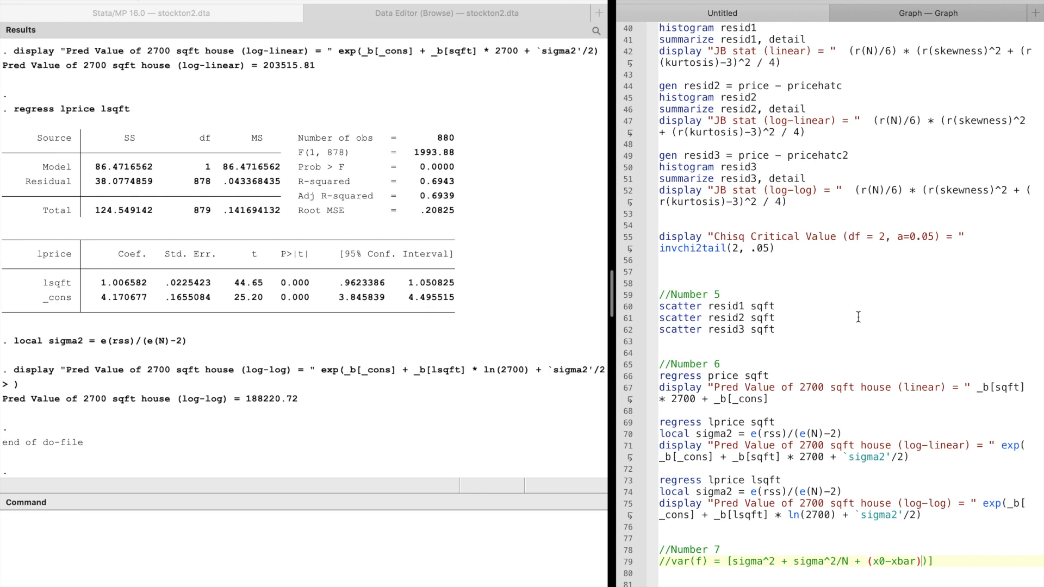
type(")^2 * var(b2)")
Below the variance comment, add a //linear model comment and the line local x0 = 2700
key("Down")
key("Down")
type("//linear model")
key("Return")
type("local x")
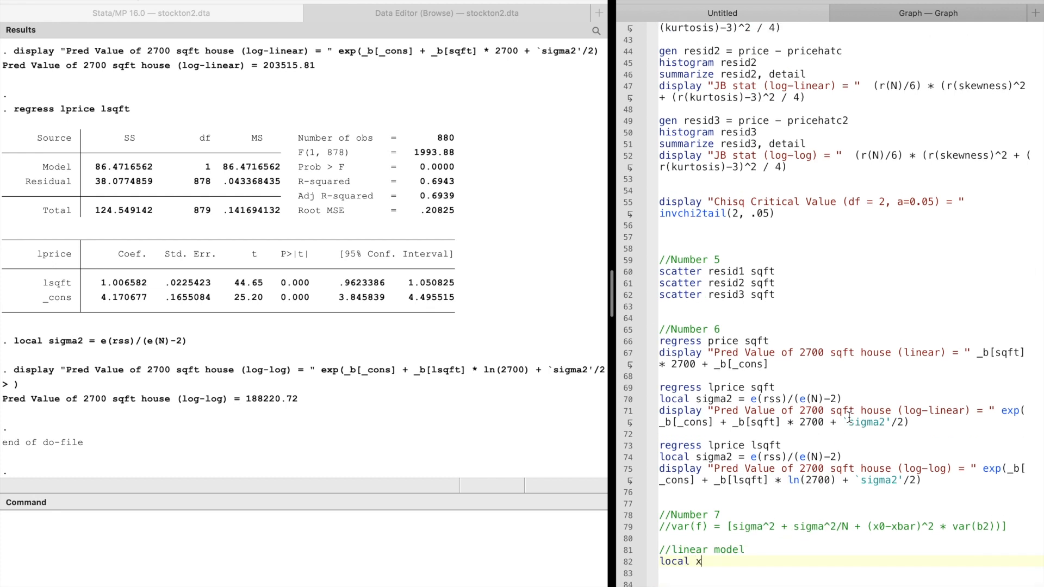
type("0 = 2700 ")
Add the line quietly regress price sqft below local x0, correcting the spelling of quietly
type("queitly ")
type("regress")
type(" p")
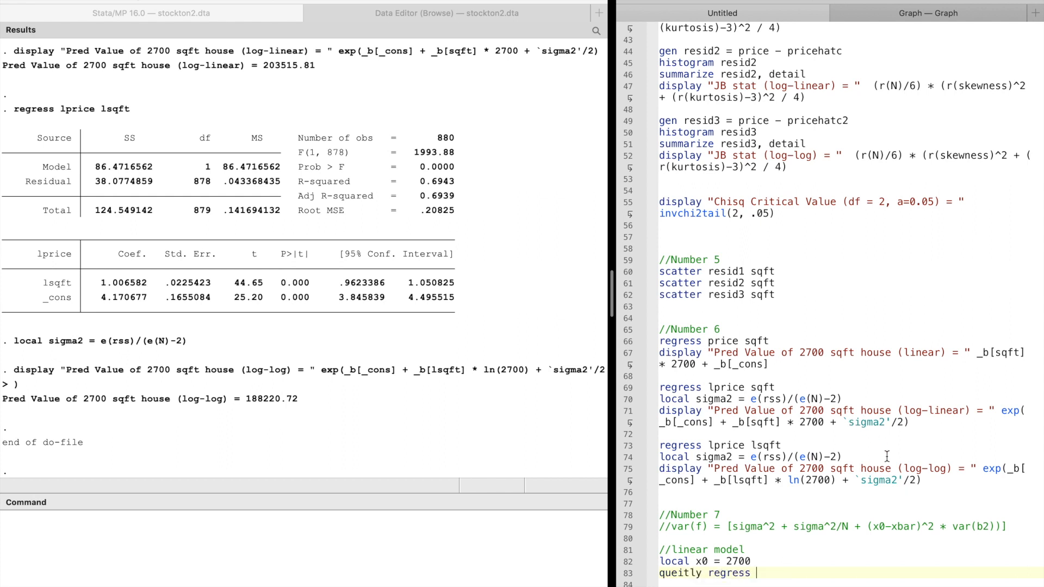
type("rice sqft")
left_click(705, 574)
left_click_drag(687, 578, 659, 581)
left_click(678, 576)
key("BackSpace")
key("Right")
type("e")
left_click(857, 578)
key("Return")
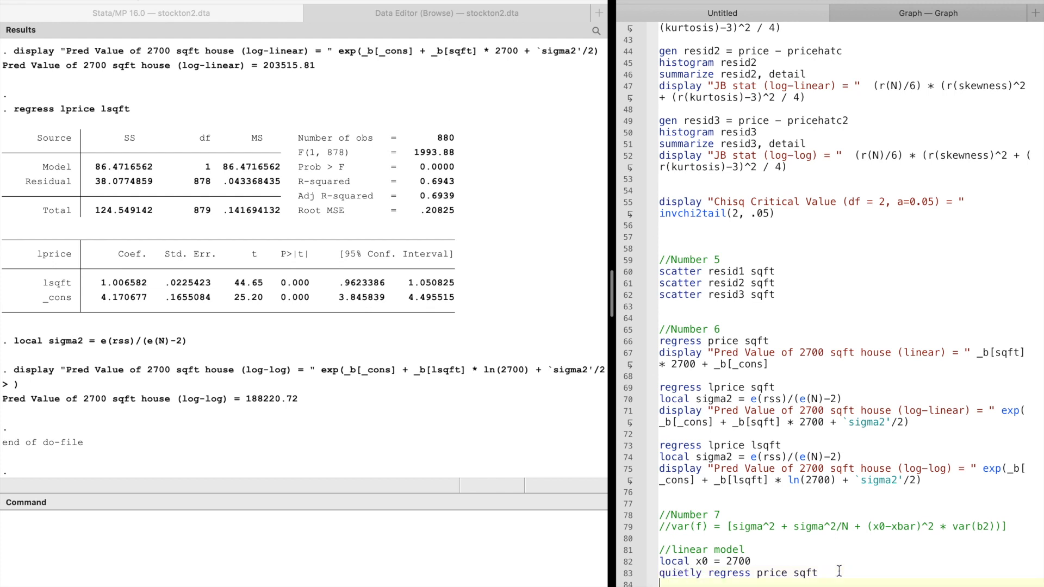
Add local y0 = _b[sqft] * `x0' + _b[_cons], reusing the linear prediction expression with `x0' instead of 2700
type("local y0 =")
left_click_drag(769, 363, 974, 353)
key("ctrl+c")
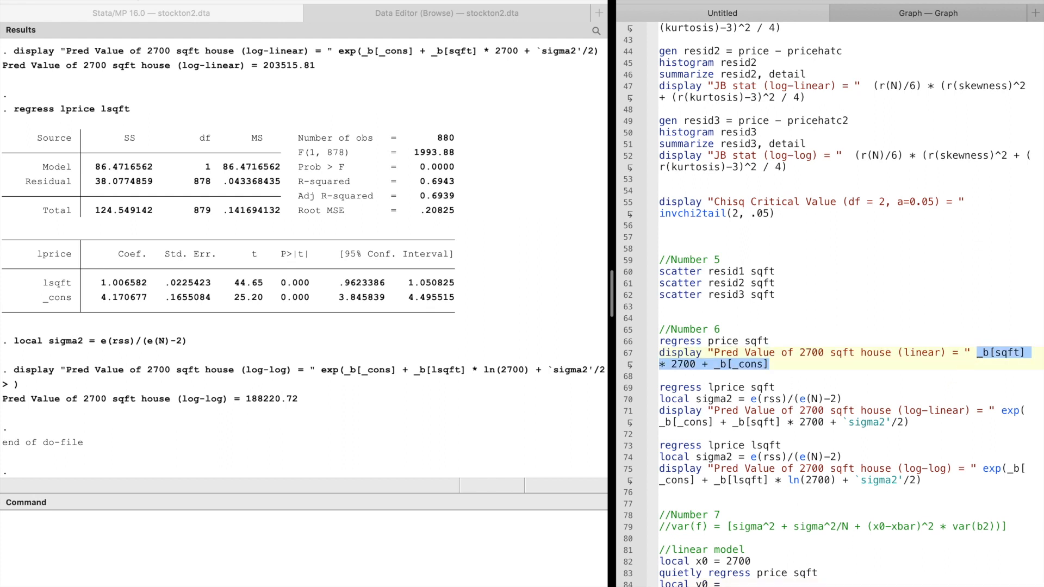
left_click(840, 582)
key("ctrl+v")
left_click_drag(819, 582, 794, 582)
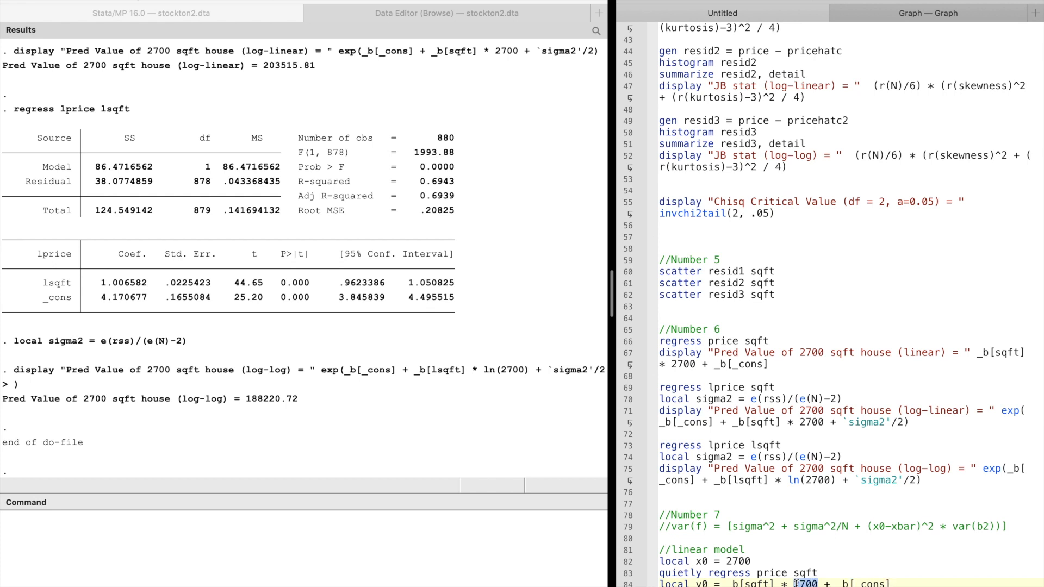
type("`x0'")
key("Delete")
left_click(927, 583)
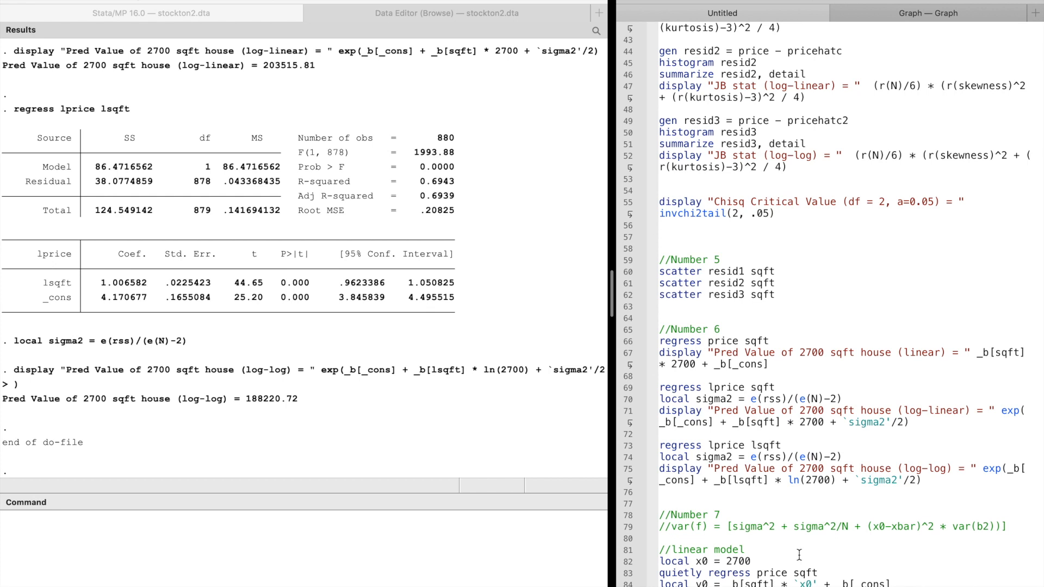
Below local y0, add local simga2 = e(rss)/(e(N)-2), queitly summarize sqft, and the comment //standard error of the forcast
left_click_drag(724, 583, 895, 586)
left_click(894, 586)
scroll(833, 305, "down", 1)
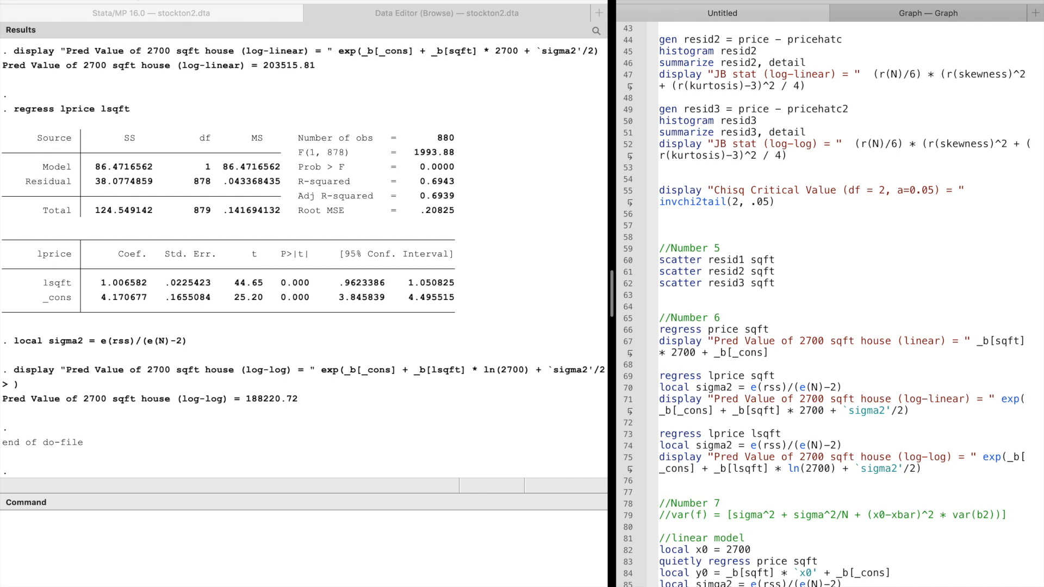
scroll(834, 305, "down", 2)
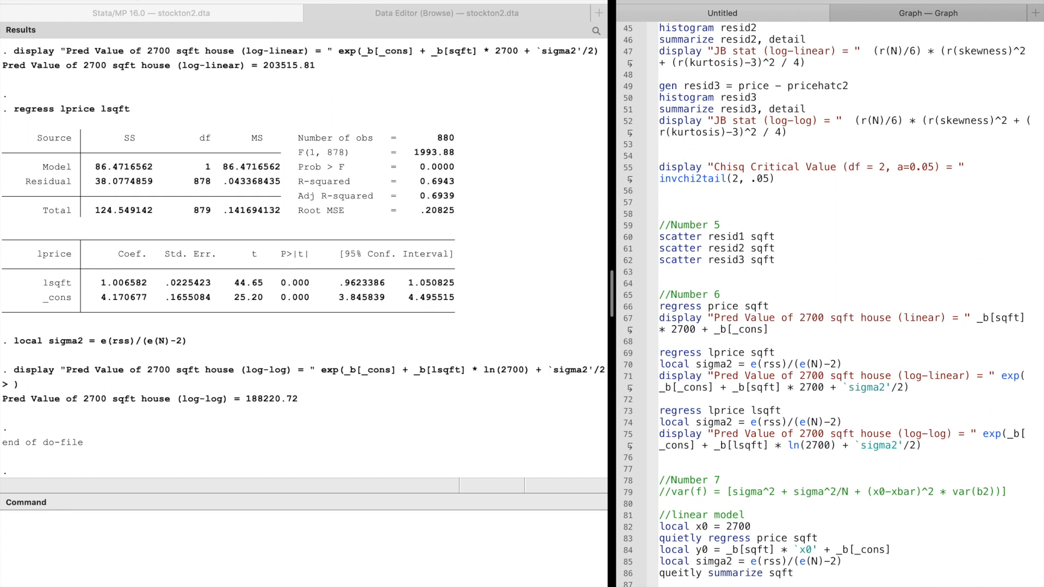
scroll(834, 305, "down", 1)
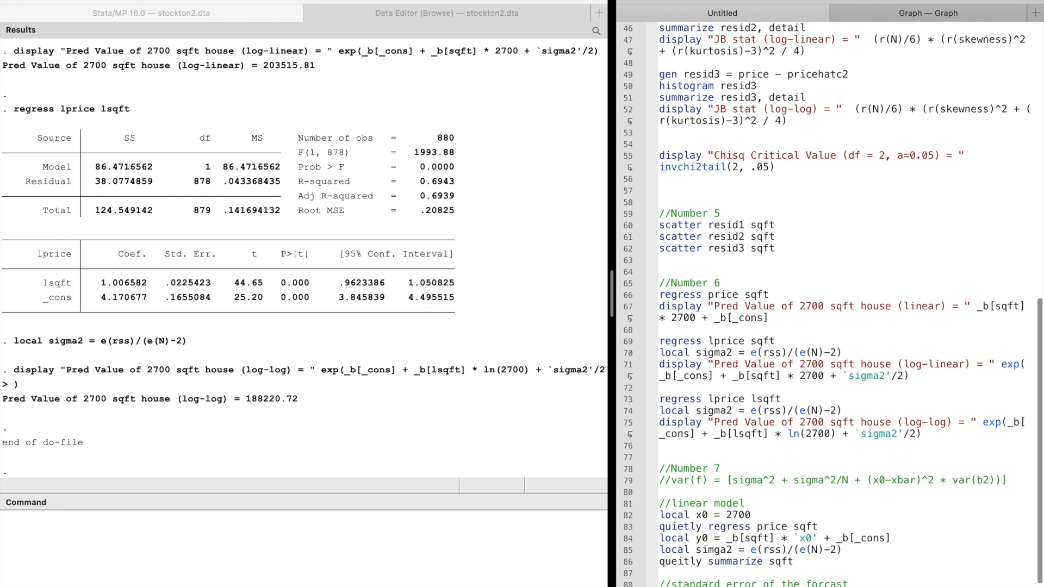
Start the forecast standard error line as local stdf = sqrt(`sigma2' + (`sigma^2'/e(N)) under the comment
type("std")
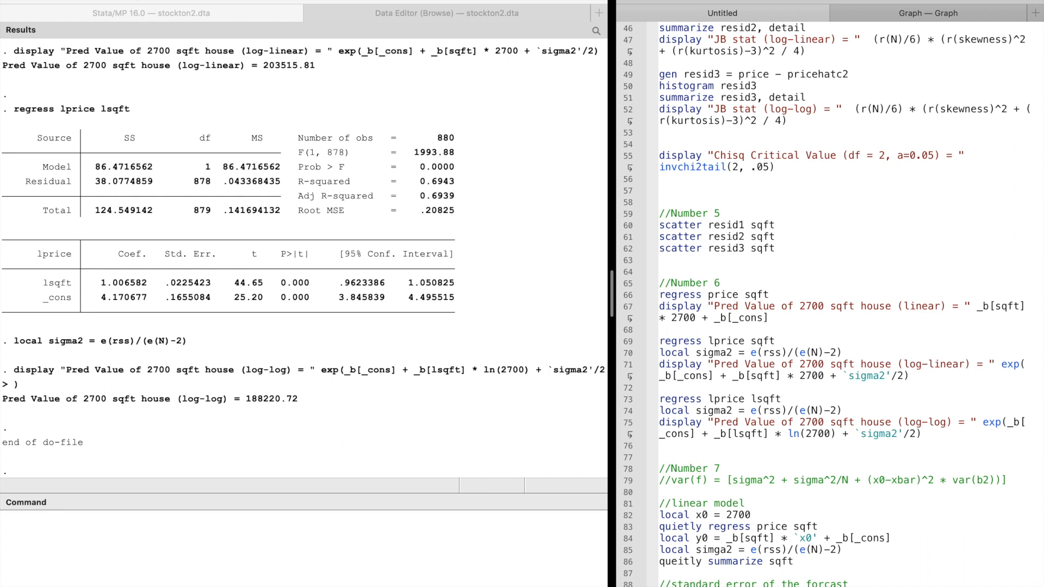
type("sqrt")
key("BackSpace")
key("BackSpace")
key("BackSpace")
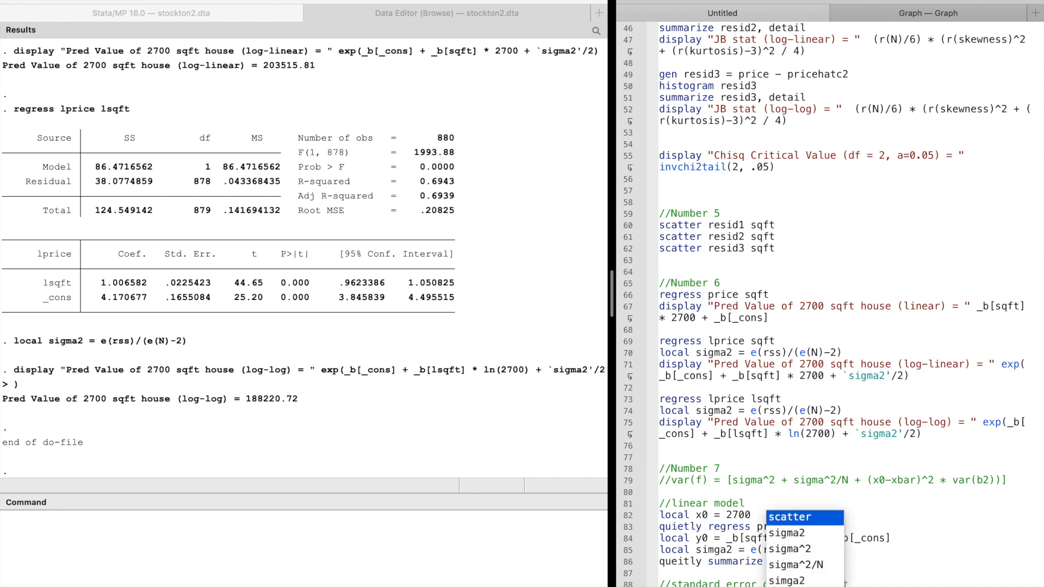
type("sigma^2 + ")
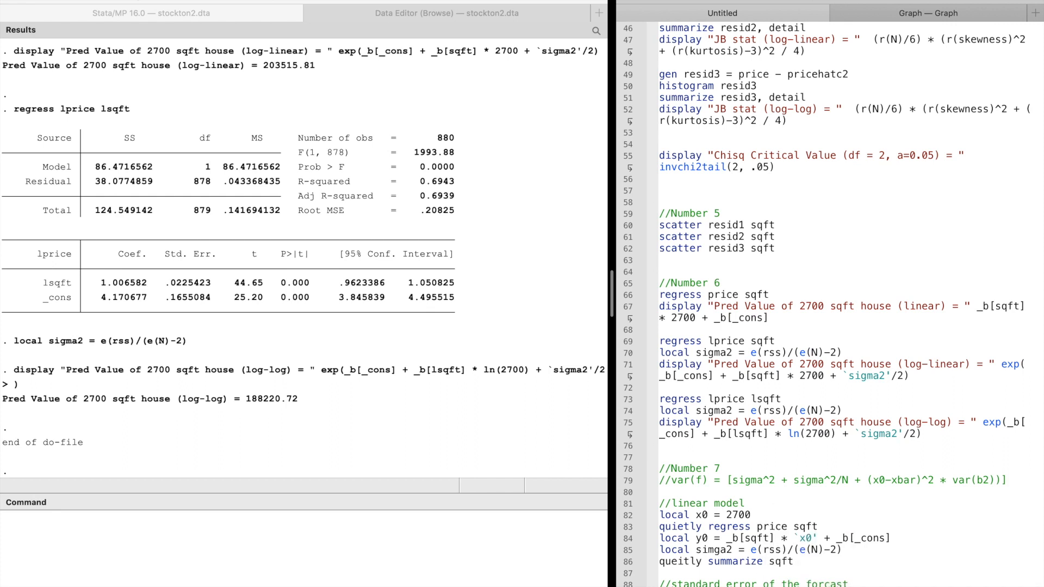
type("sigma^2")
key("BackSpace")
key("BackSpace")
key("BackSpace")
key("BackSpace")
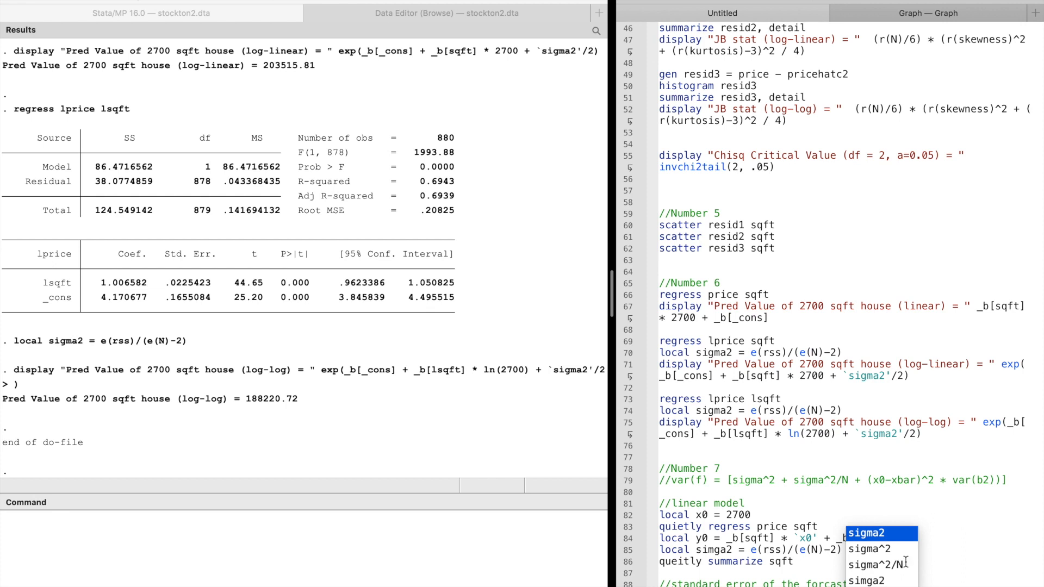
left_click(902, 554)
left_click(903, 553)
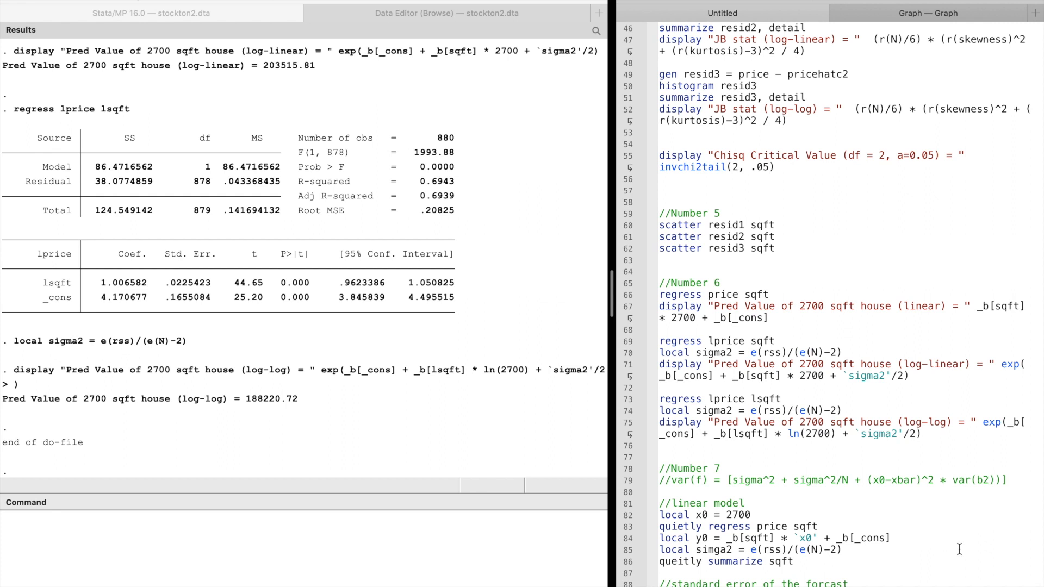
Complete the local stdf expression with + ()`x0' - r(mean))^2 * _se[sqft]^2)
type("x")
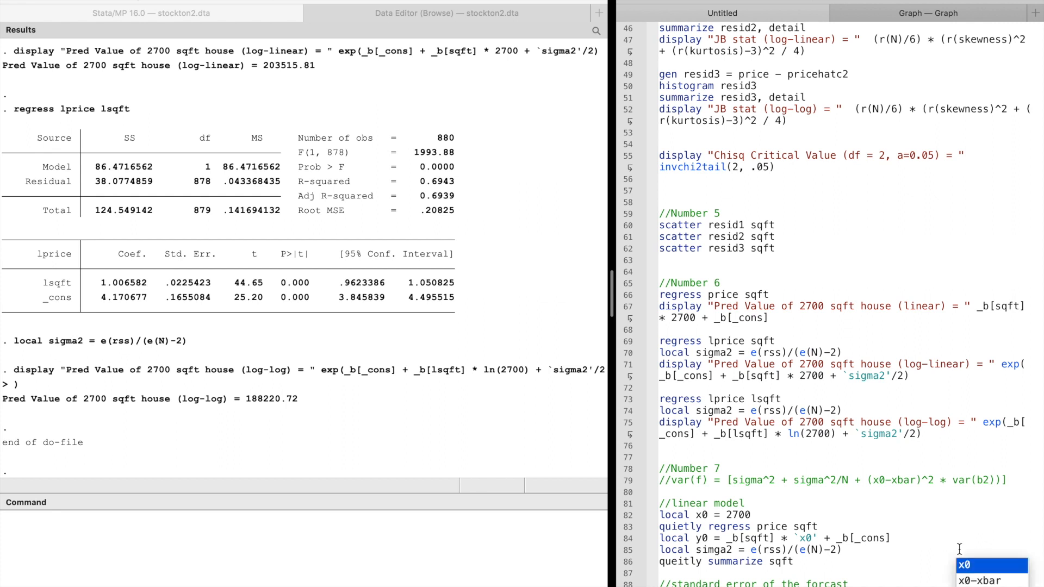
type("'")
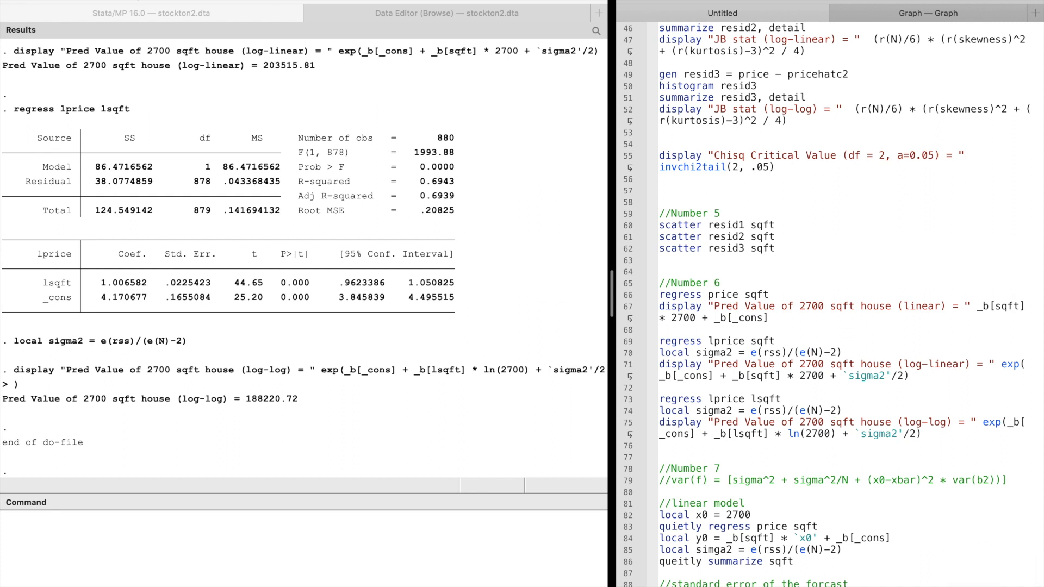
type("r(")
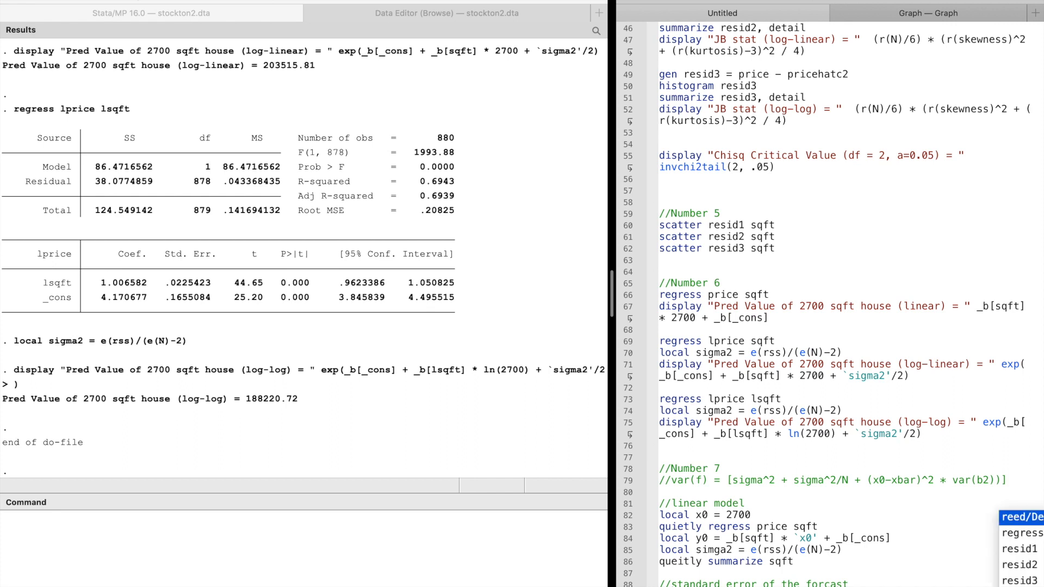
scroll(953, 582, "down", 1)
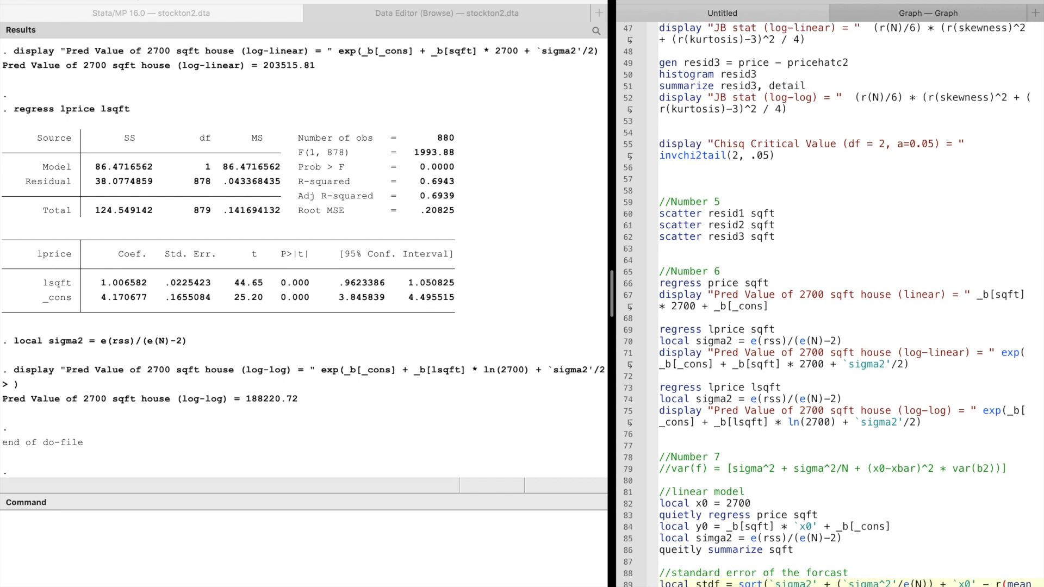
left_click(954, 580)
type("(")
type("sqft")
left_click(632, 583)
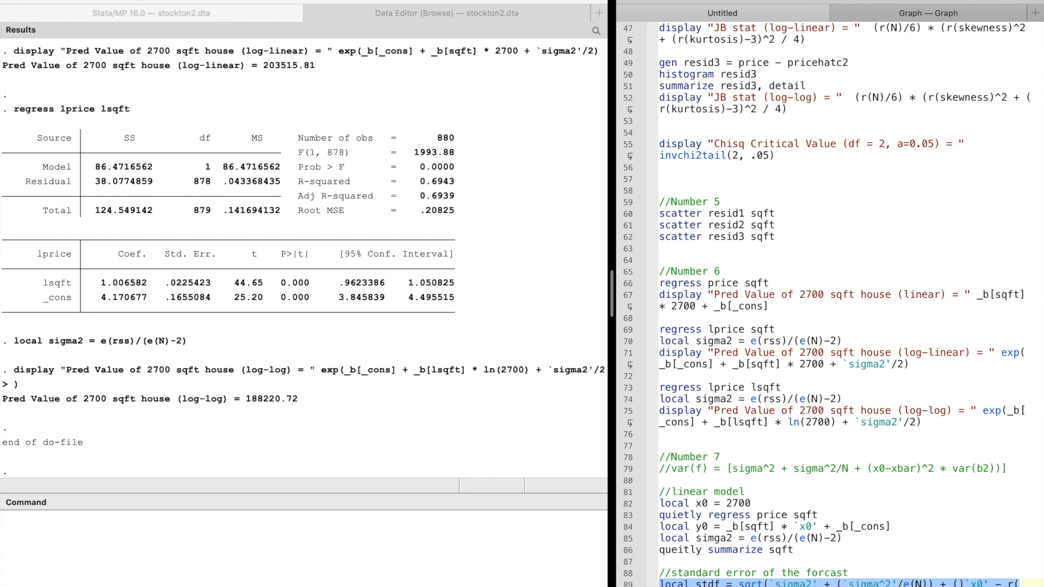
scroll(831, 304, "down", 2)
left_click(766, 583)
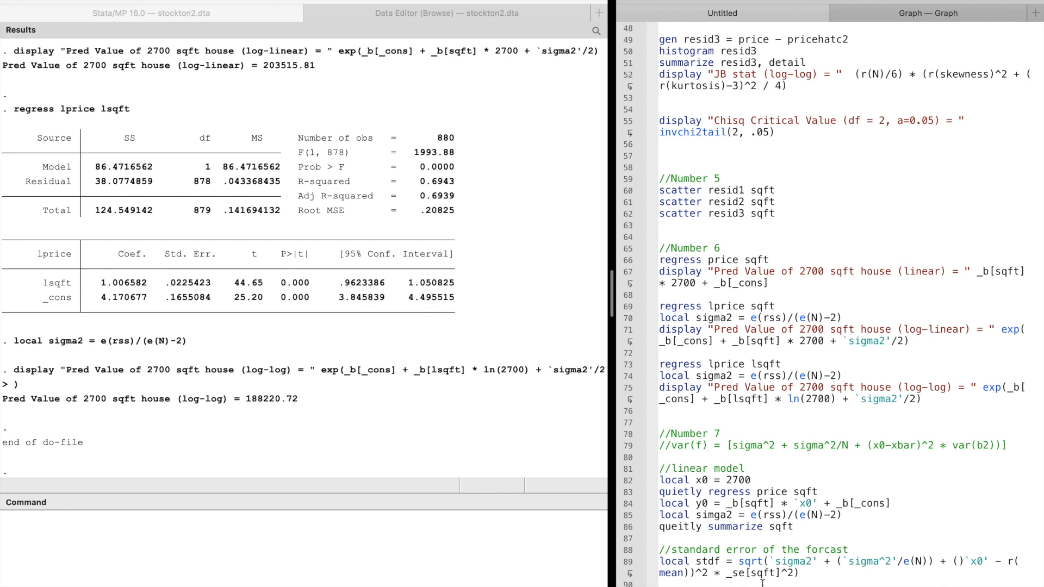
Below local stdf, add a display line with the text "Linear model confidence interval for 2700 sqft house ["
mouse_move(656, 585)
scroll(870, 516, "down", 2)
left_click_drag(830, 550, 674, 551)
key("BackSpace")
key("BackSpace")
key("BackSpace")
type("display ")
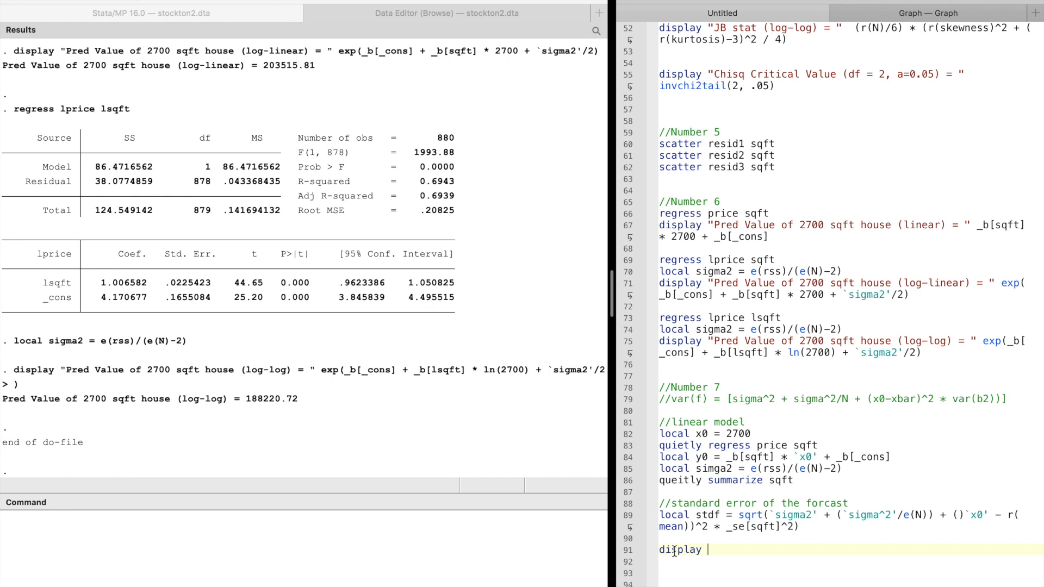
type("\"Linear mod")
type("el confidence in")
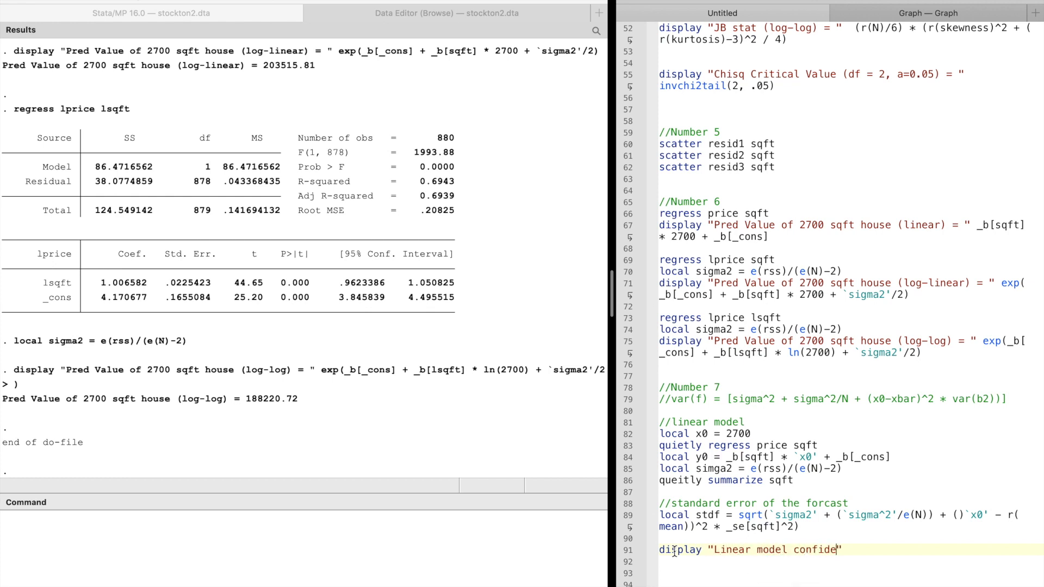
type("terval for 2700 sq")
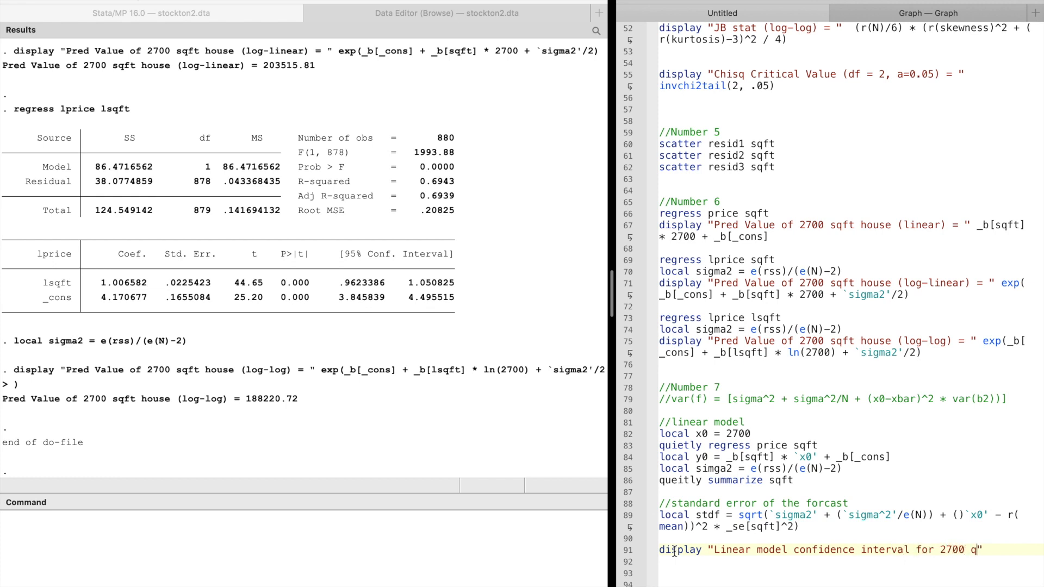
type("ft house [")
key("Delete")
key("BackSpace")
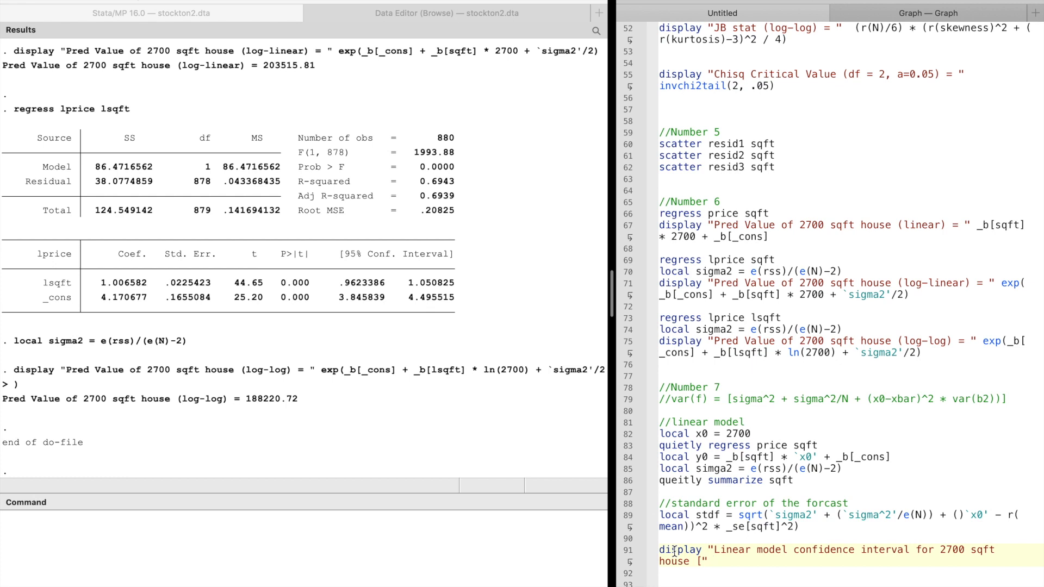
Append the interval's lower bound `y0' - `stdf' *invttail(e(df_r), .025) and the separator ", " to the display line
type("`y0")
key("BackSpace")
type("- `stdf")
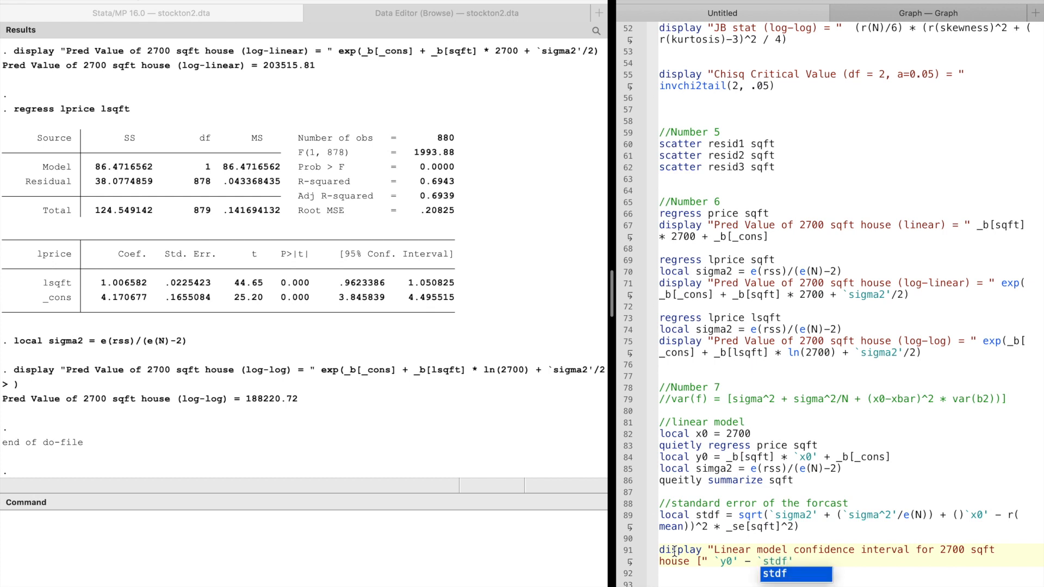
type("' *")
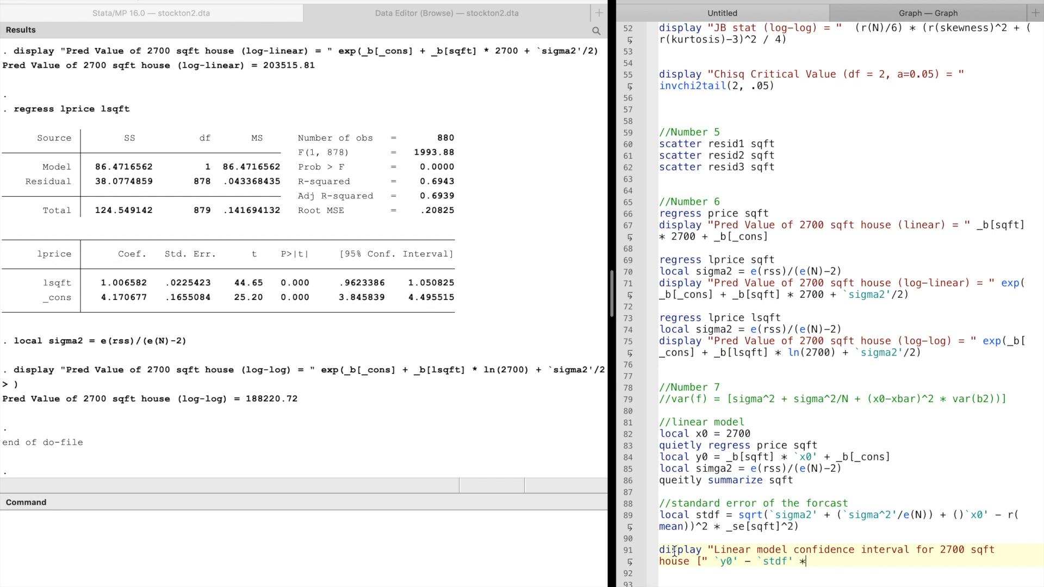
type("in")
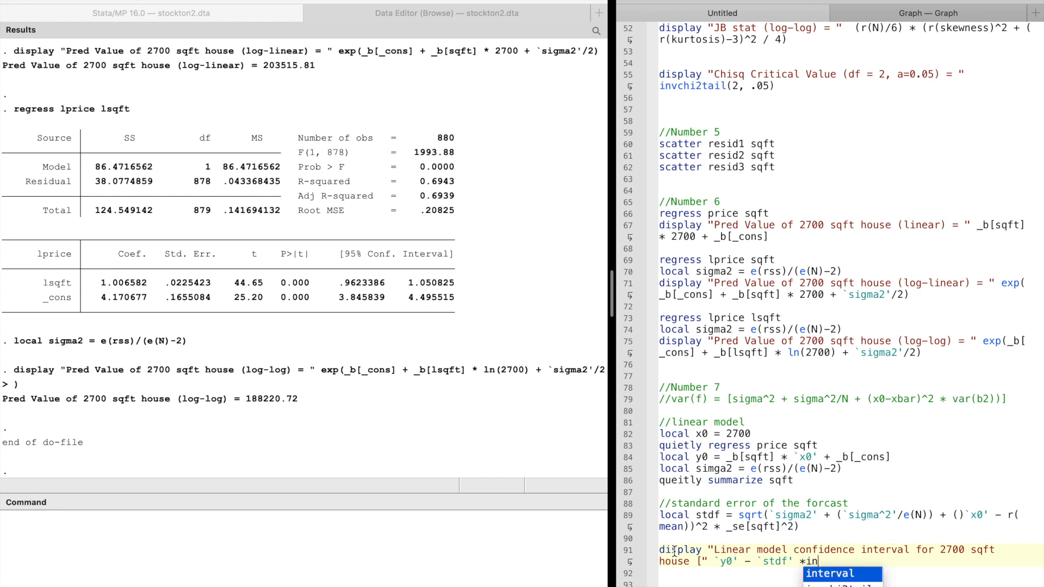
type("vt")
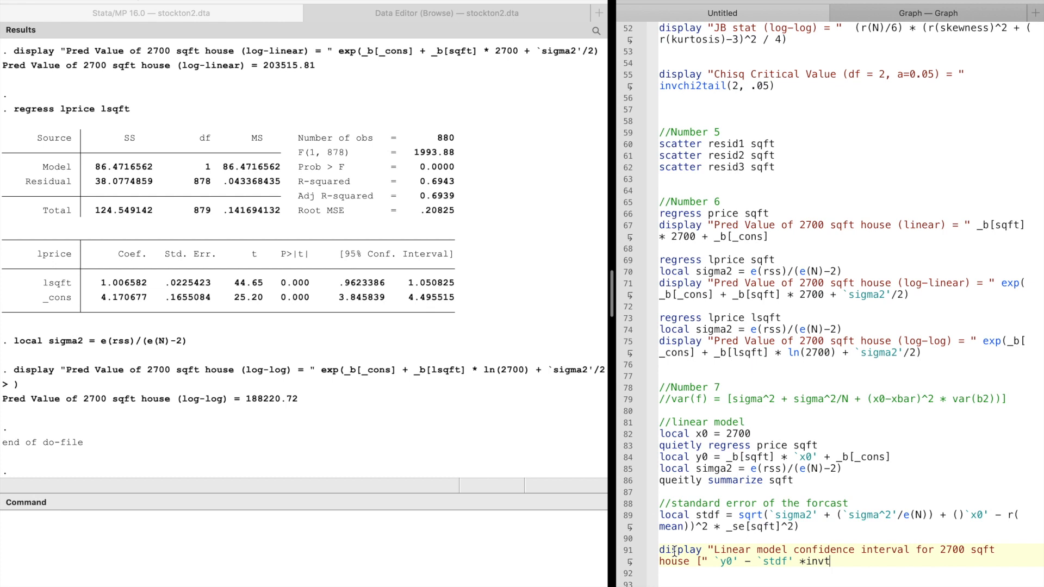
type("tail(e(df_r)  .025")
type("\", \"")
Append the upper bound `y0' + `stdf' *invttail(e(df_r), .025) "]" by reusing the lower bound expression, and run the linear model block
left_click_drag(947, 561, 716, 561)
key("super+c")
left_click(983, 563)
key("super+v")
double_click(1015, 561)
type("+")
left_click(905, 576)
type("\" ]")
key("Left")
key("BackSpace")
left_click_drag(918, 574, 632, 428)
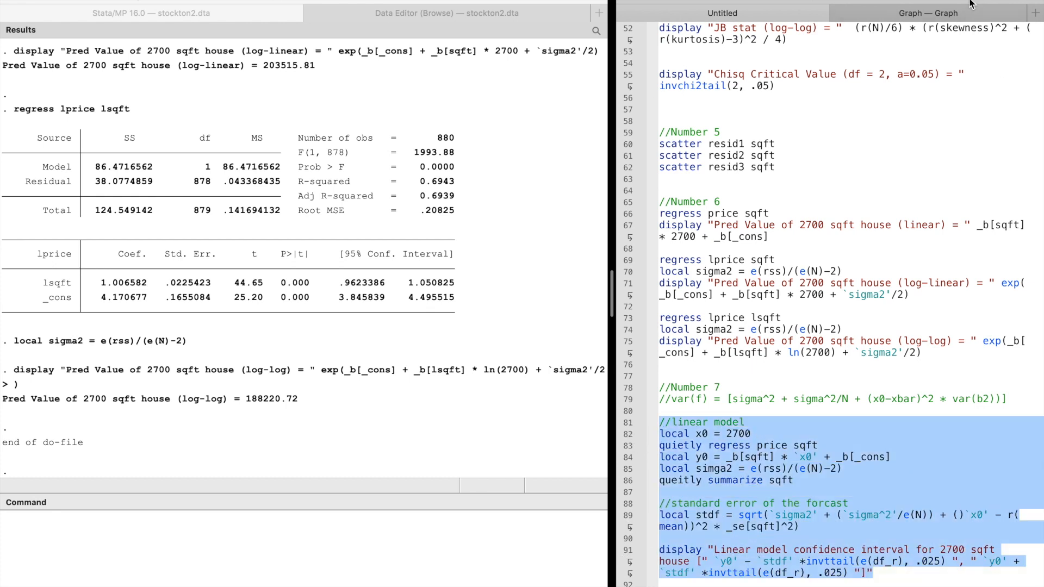
key("super+shift+d")
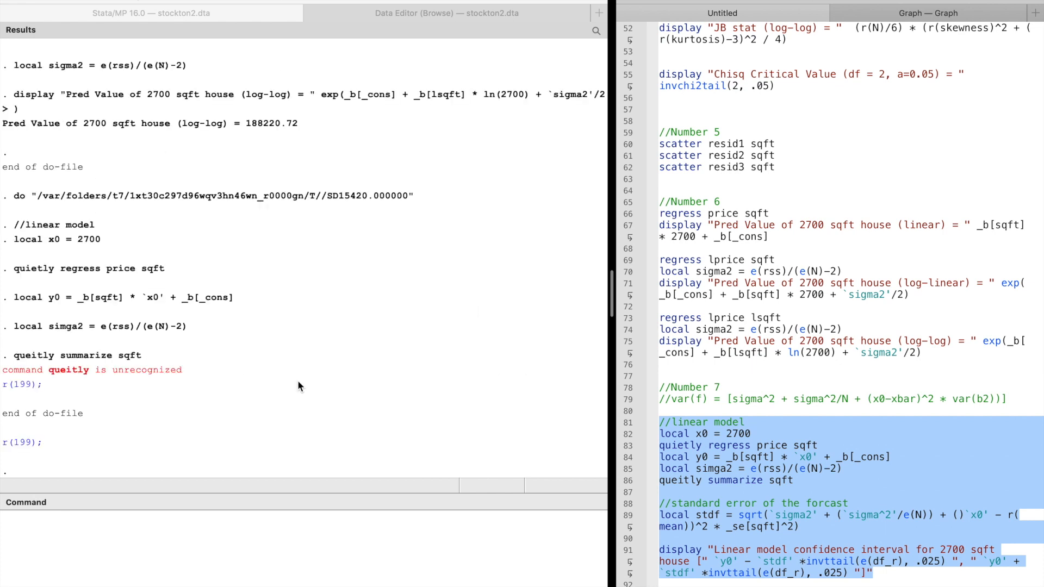
Correct the spelling of quietly in the summarize sqft line and rerun the linear model block
left_click(689, 481)
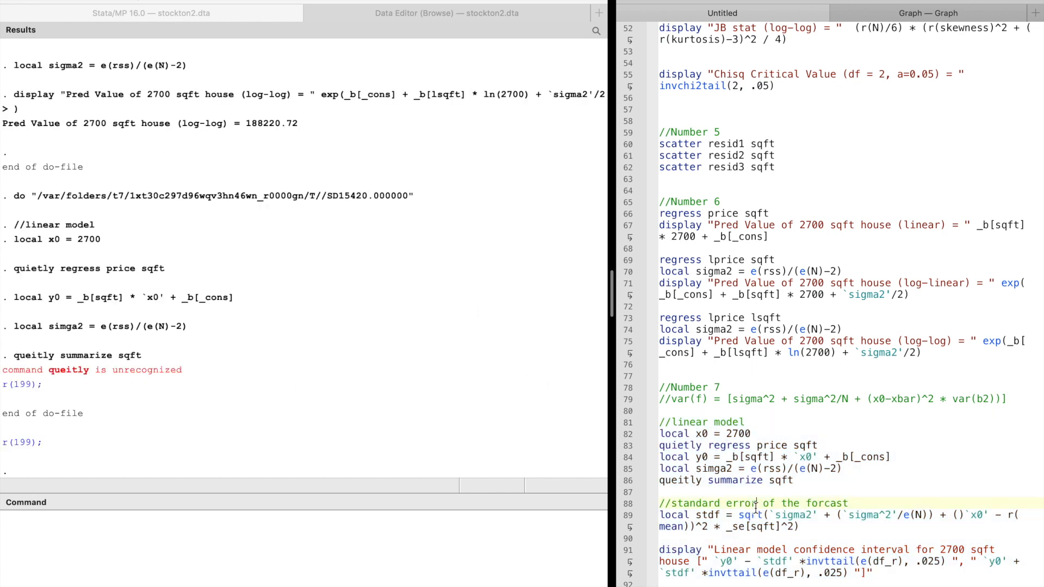
key("BackSpace")
key("BackSpace")
type("ie")
left_click(904, 550)
left_click_drag(904, 574, 577, 414)
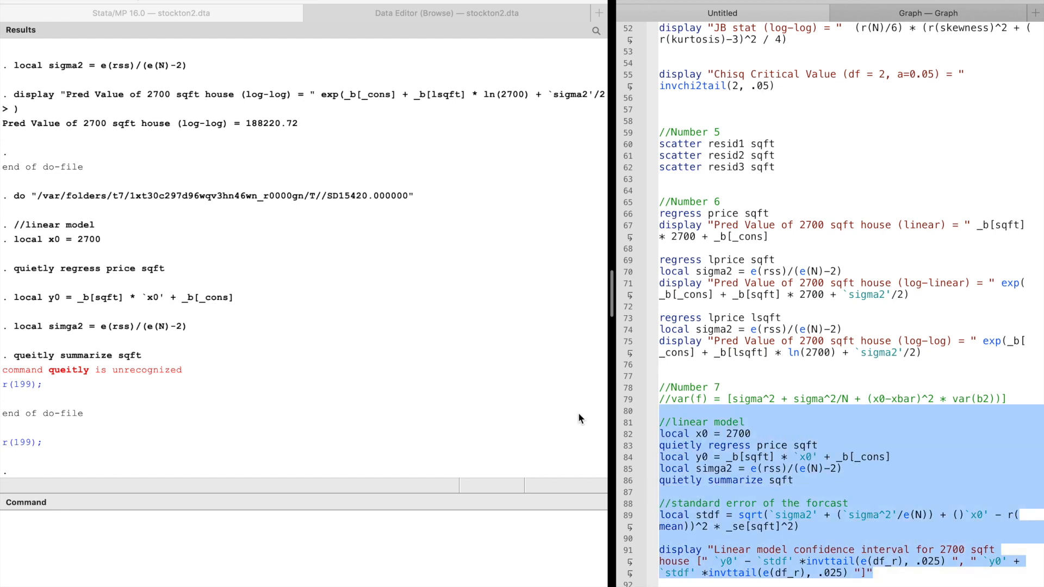
key("super+shift+d")
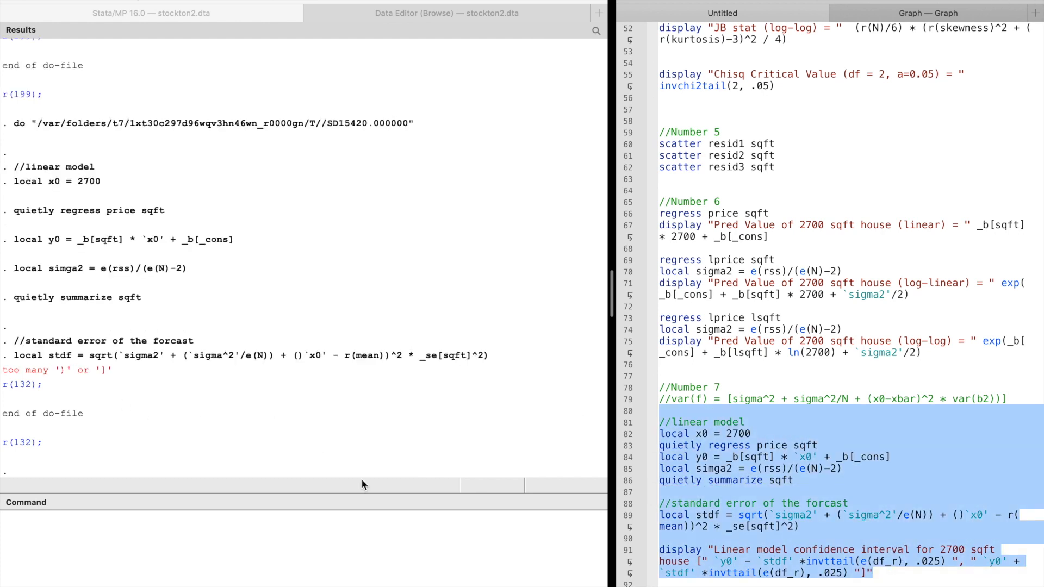
Correct the sigma2 names and the parentheses to (`x0' - r(mean))^2 in the linear model block, rerun it, and check the resulting interval
left_click(875, 581)
left_click(805, 527)
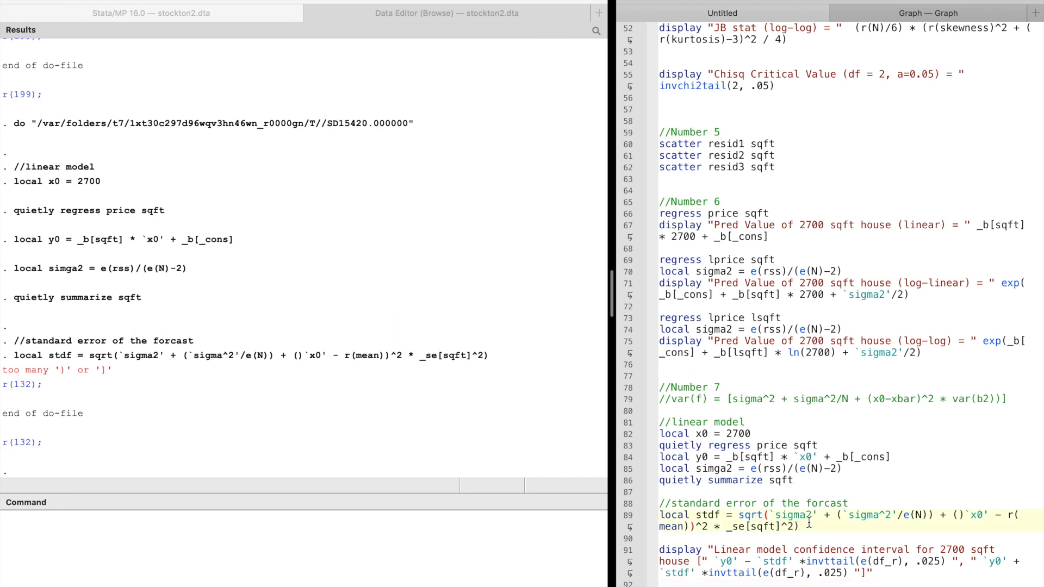
left_click(837, 515)
left_click(962, 515)
key("BackSpace")
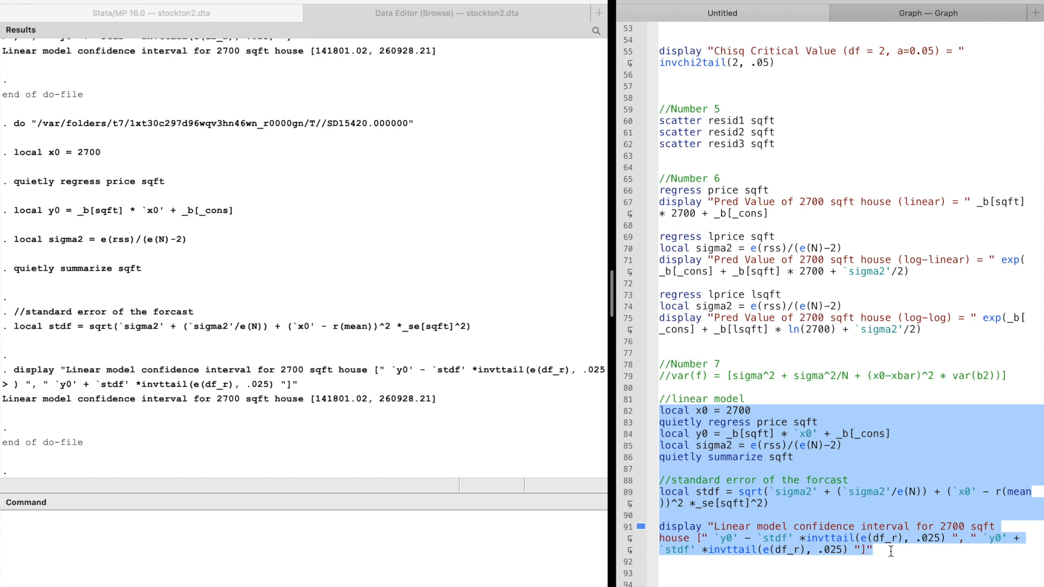
left_click(1012, 8)
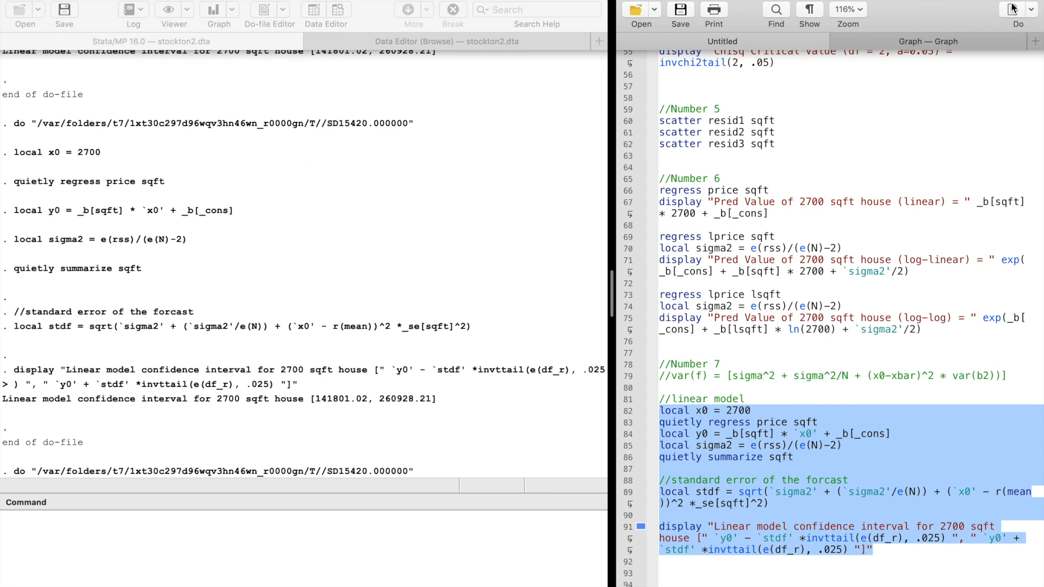
left_click_drag(435, 400, 337, 405)
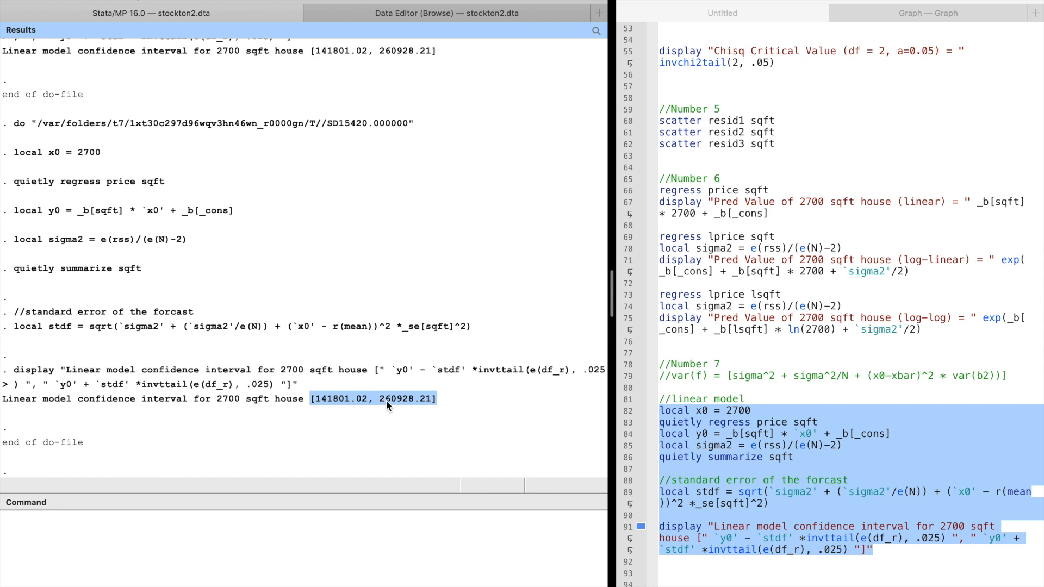
Switch to the Chapter 4 PowerPoint slides and examine the 100(1 – α)% prediction interval formula for the log-linear model
left_click(938, 572)
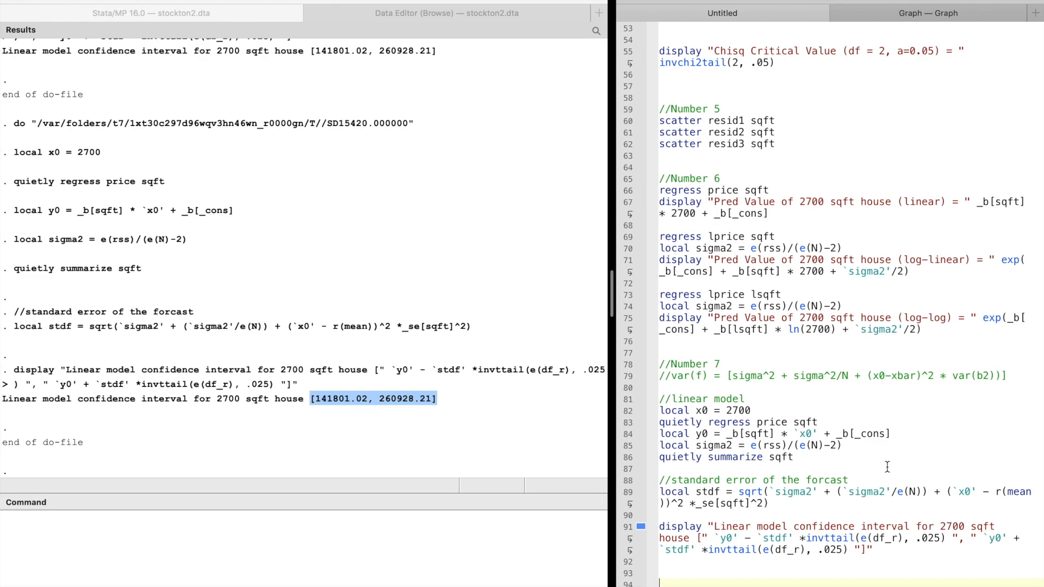
key("ctrl+Right")
key("ctrl+Right")
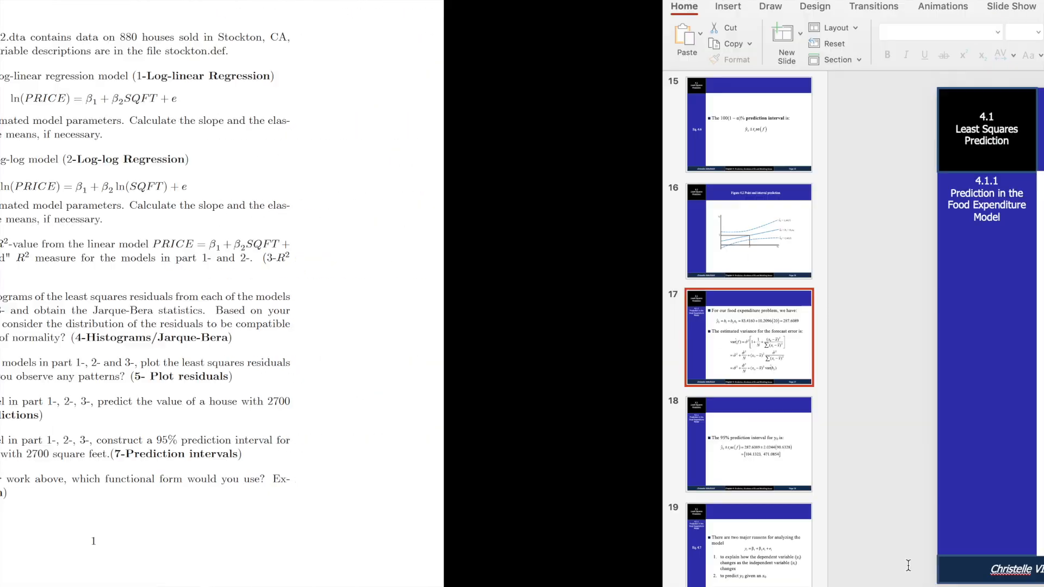
key("ctrl+Right")
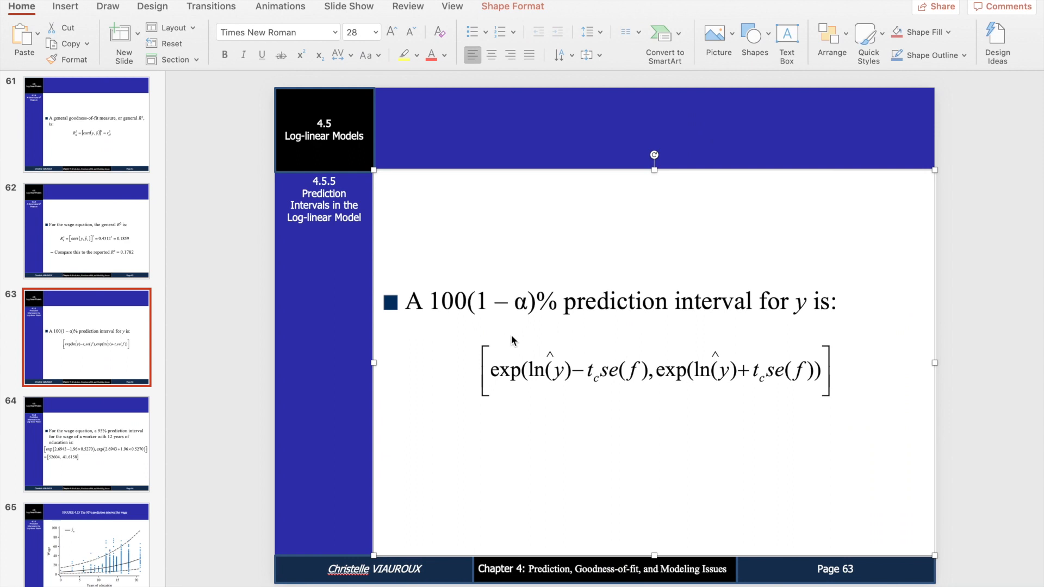
left_click(552, 376)
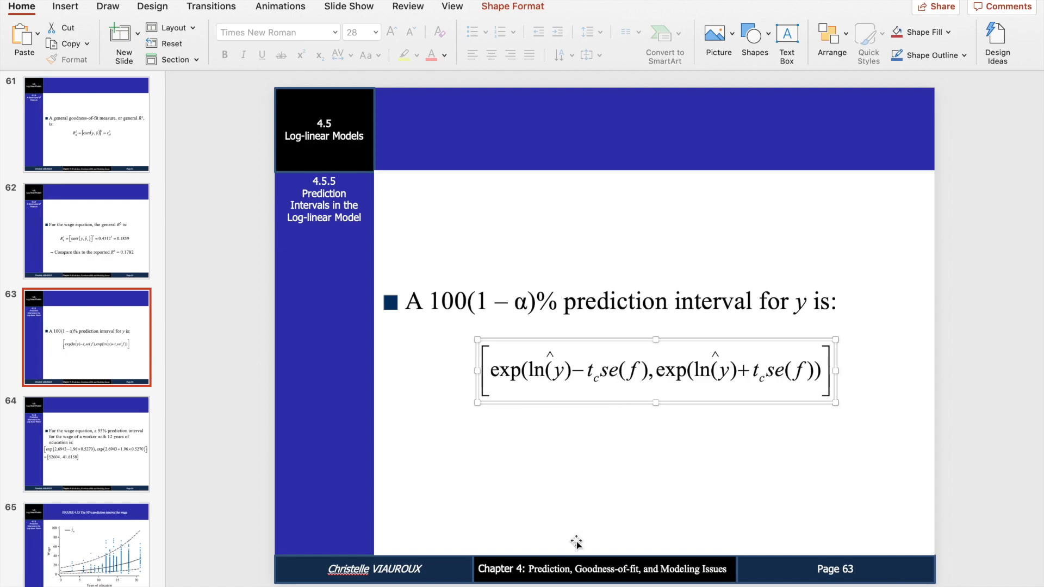
Switch back to the Stata do-file and add the comment //log linear below the linear model block
key("ctrl+Left")
key("ctrl+Left")
key("ctrl+Left")
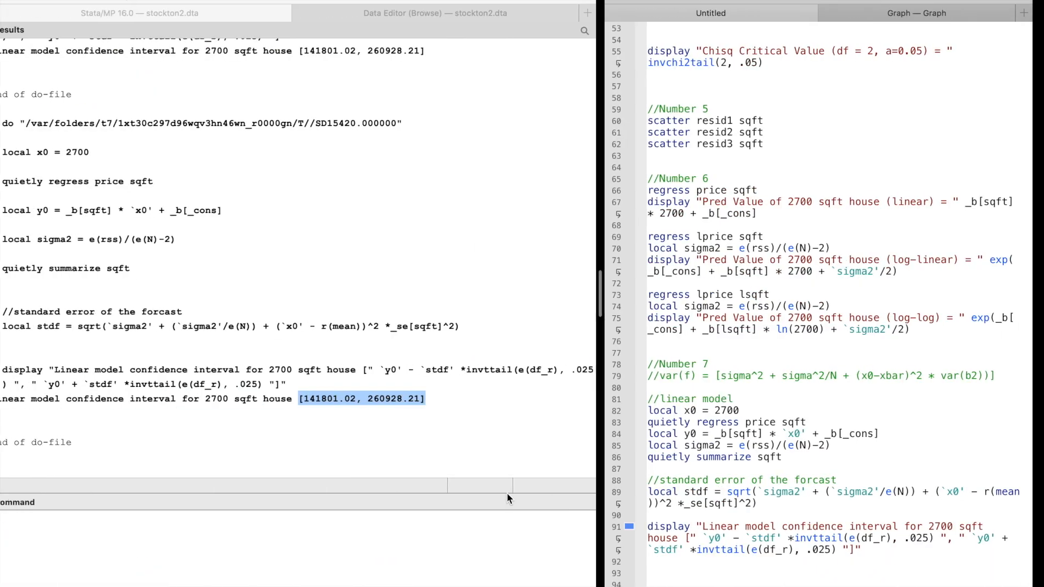
left_click(944, 540)
left_click(927, 564)
left_click(938, 553)
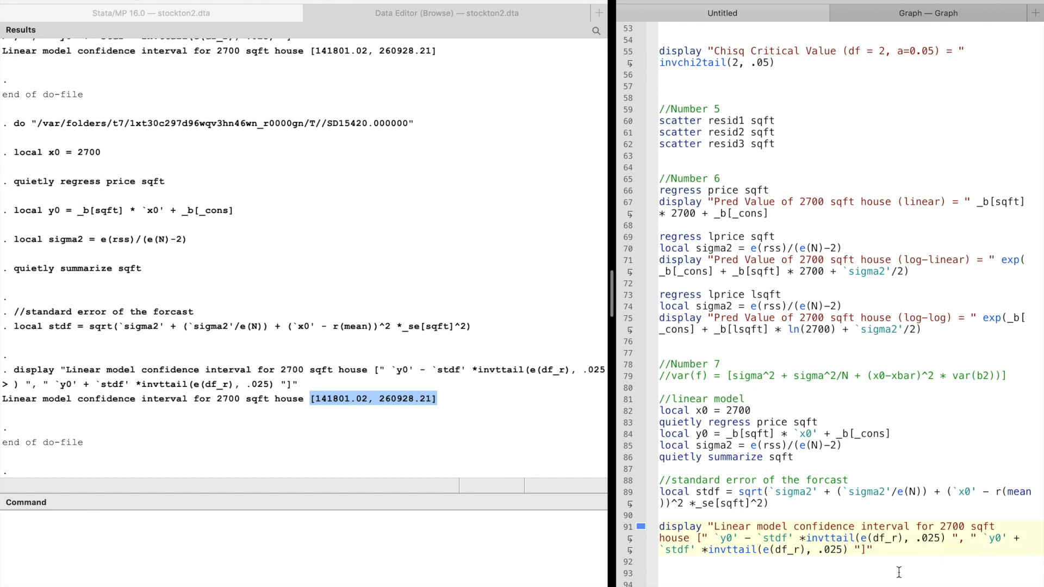
type("local")
scroll(899, 572, "down", 2)
scroll(898, 572, "down", 2)
left_click(841, 498)
key("BackSpace")
key("BackSpace")
type("g ")
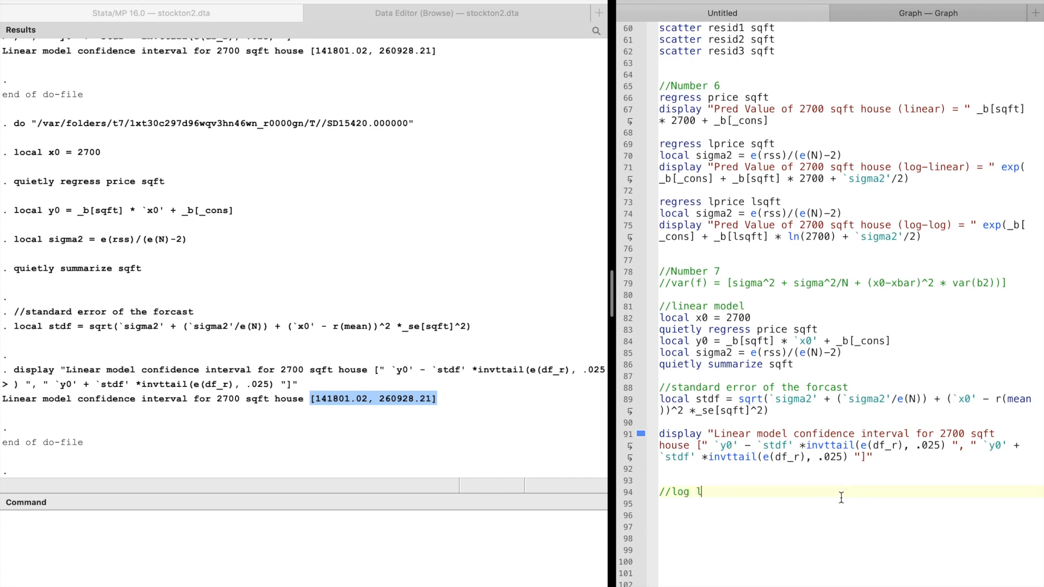
type("linear")
Copy the linear model code, from local x0 = 2700 through the display line, beneath the //log linear comment
left_click_drag(659, 318, 876, 459)
key("super+c")
left_click(820, 511)
key("super+v")
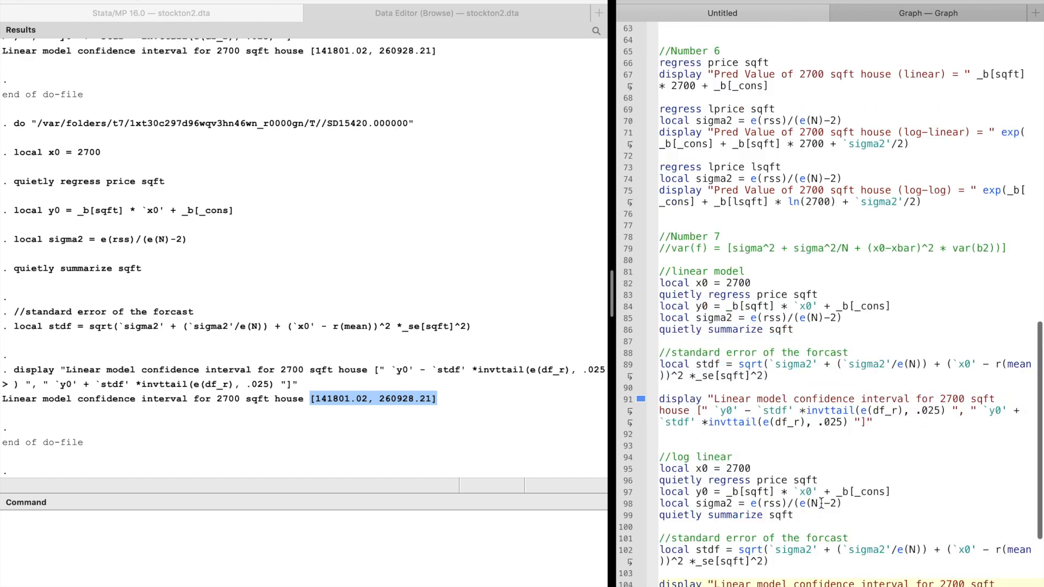
In the log linear block, change the regression's dependent variable to lprice and rename the local y0 to lny0
left_click(760, 481)
left_click(920, 488)
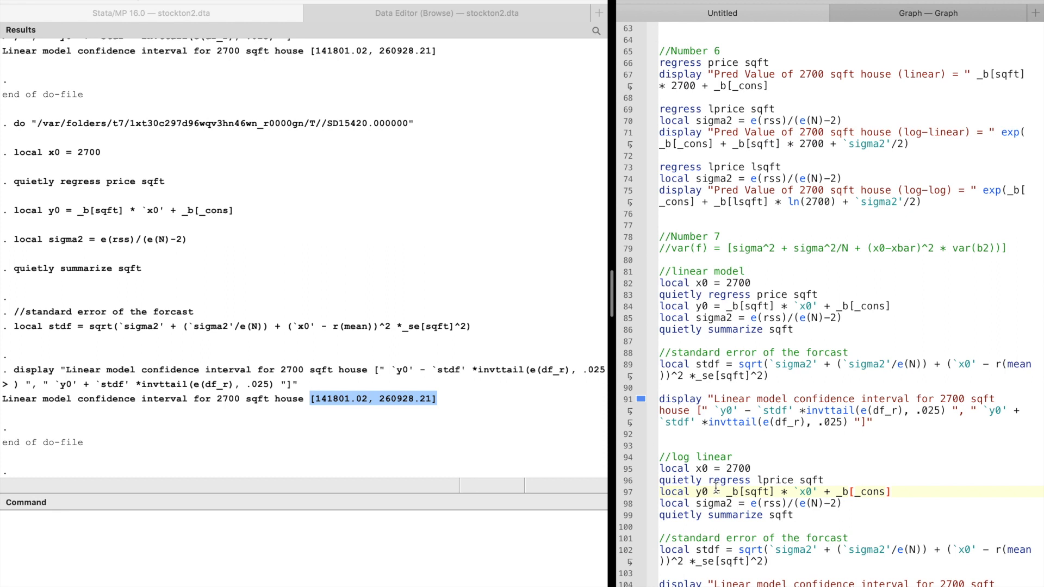
left_click(697, 491)
type("l")
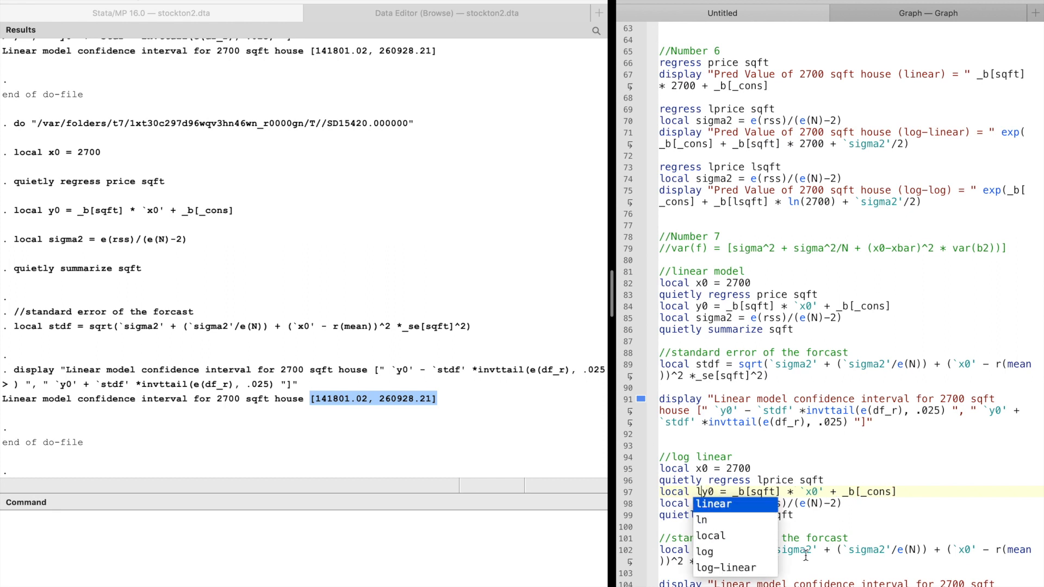
type("n")
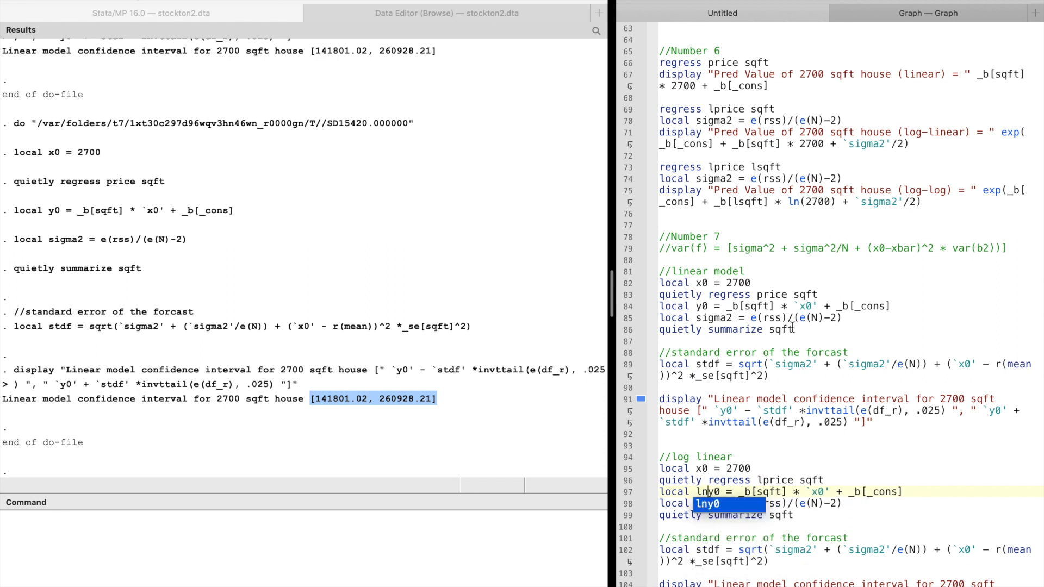
left_click(865, 475)
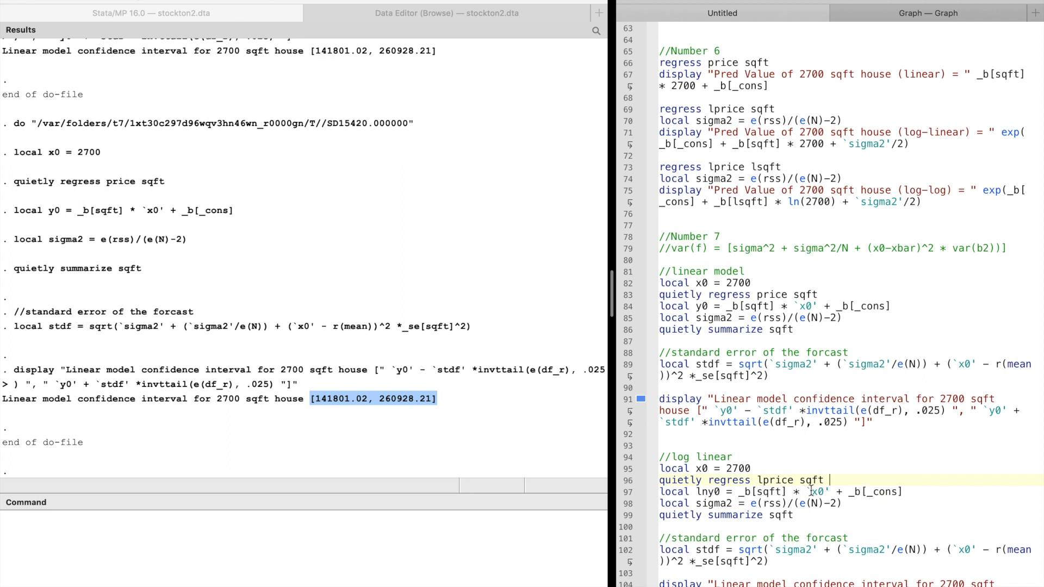
Review the log linear block's lny0 formula, summarize sqft line and stdf calculation against the model
left_click_drag(903, 491, 738, 496)
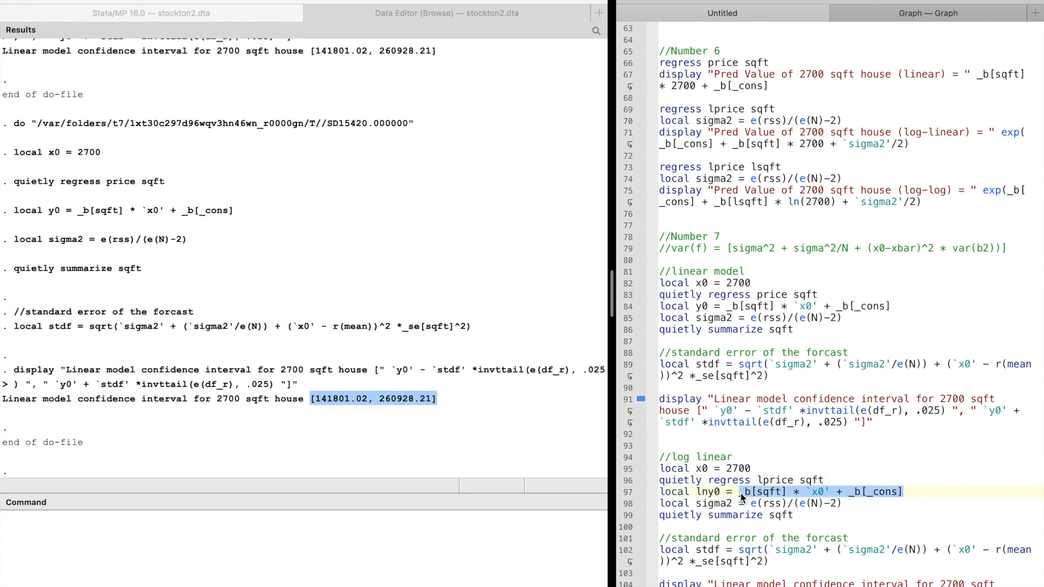
left_click(755, 492)
triple_click(756, 492)
left_click(896, 497)
left_click_drag(829, 491, 738, 493)
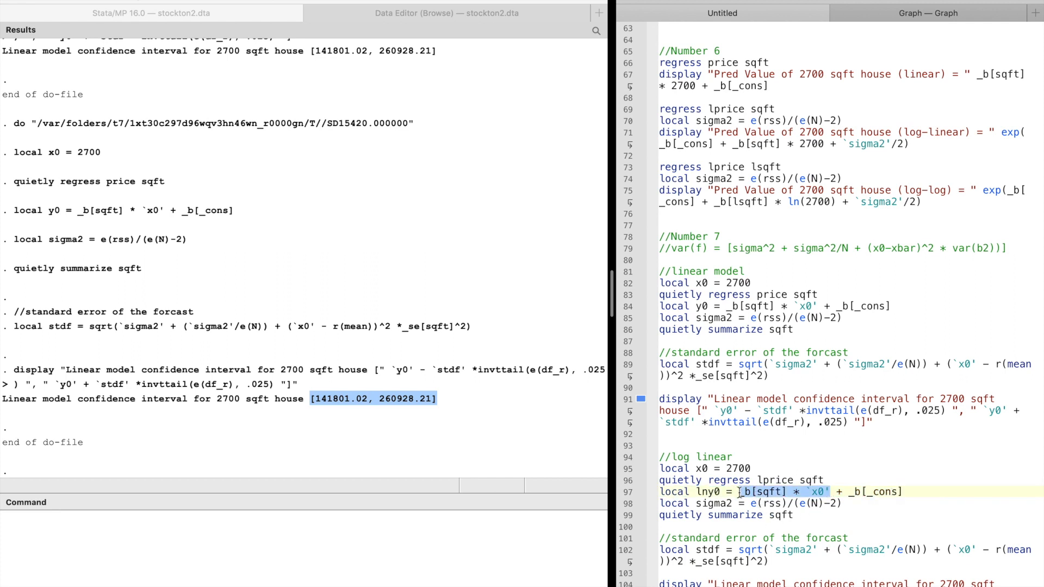
left_click(876, 505)
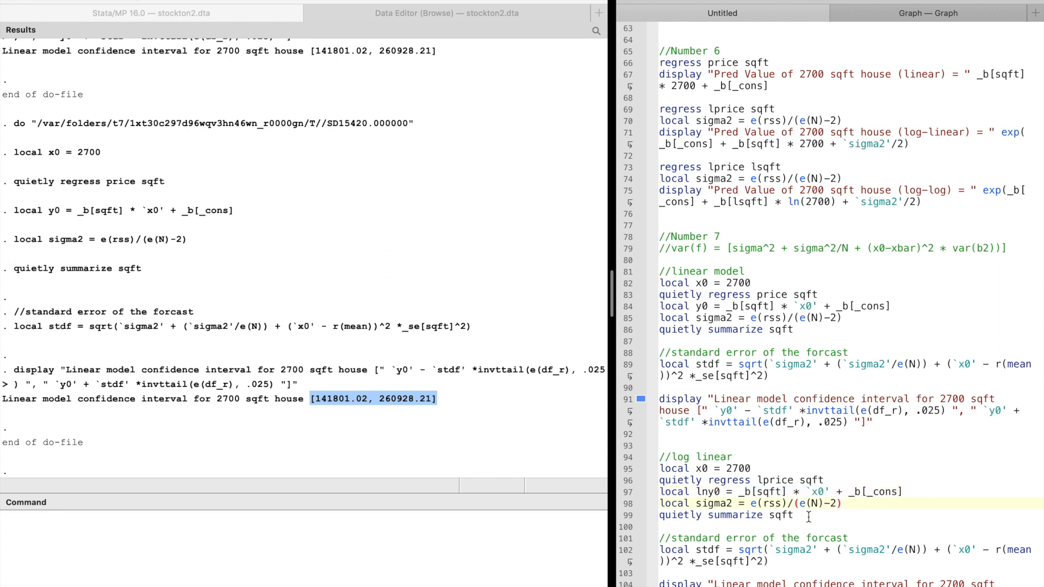
left_click_drag(819, 515, 659, 516)
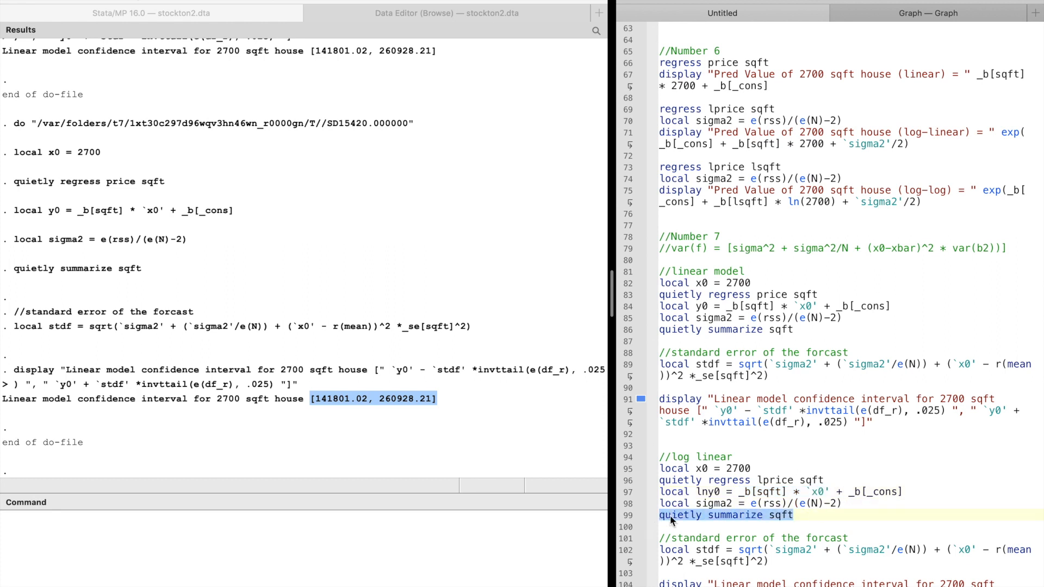
scroll(755, 529, "down", 2)
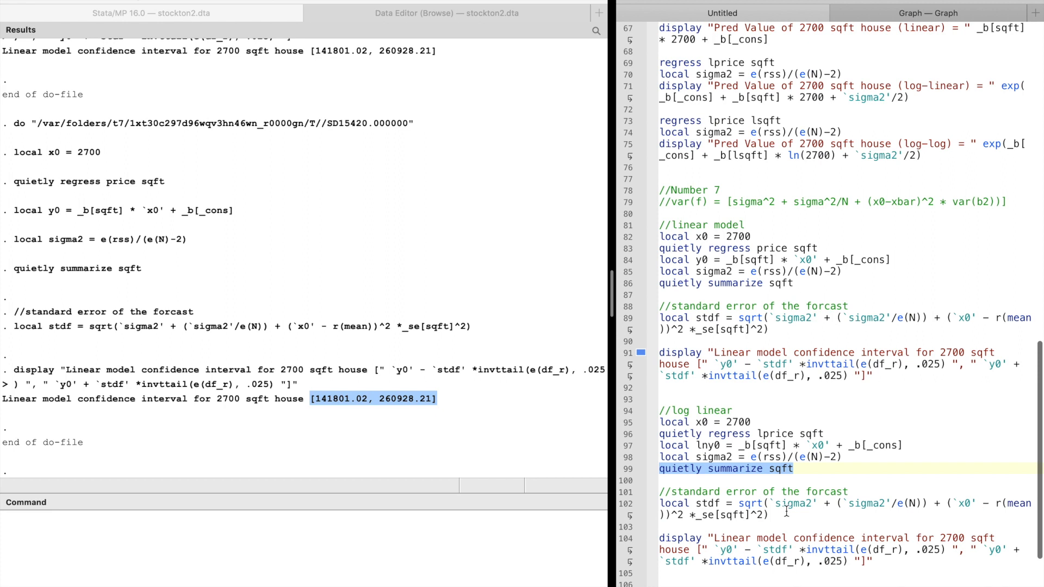
left_click_drag(786, 512, 621, 506)
scroll(767, 500, "down", 1)
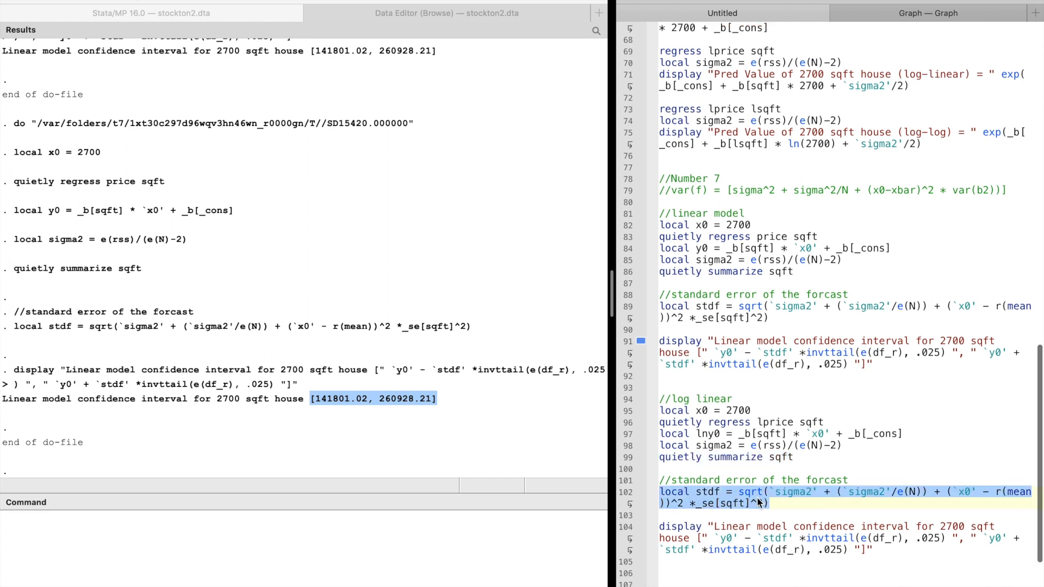
scroll(772, 495, "down", 1)
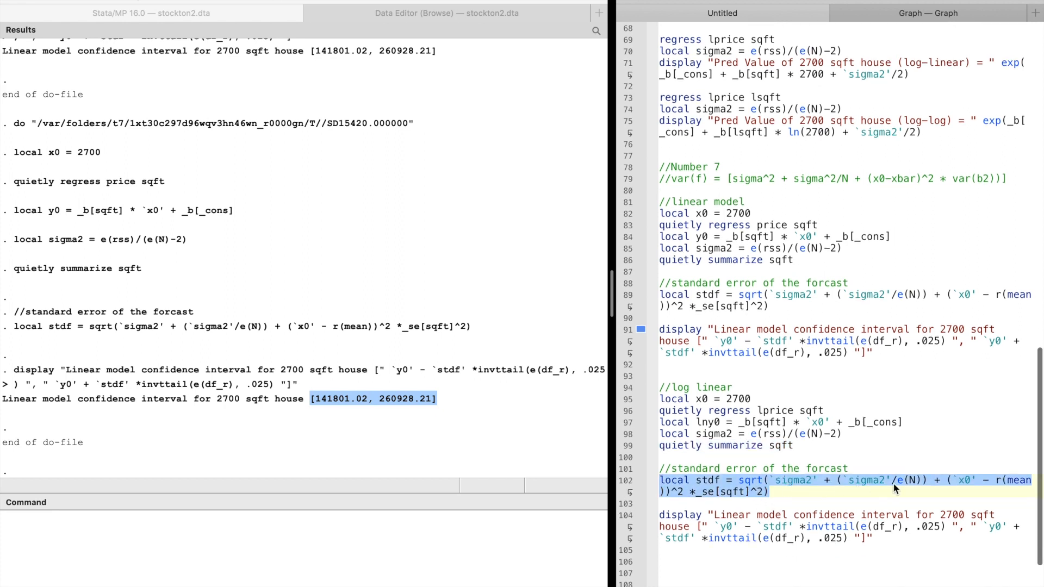
left_click(823, 495)
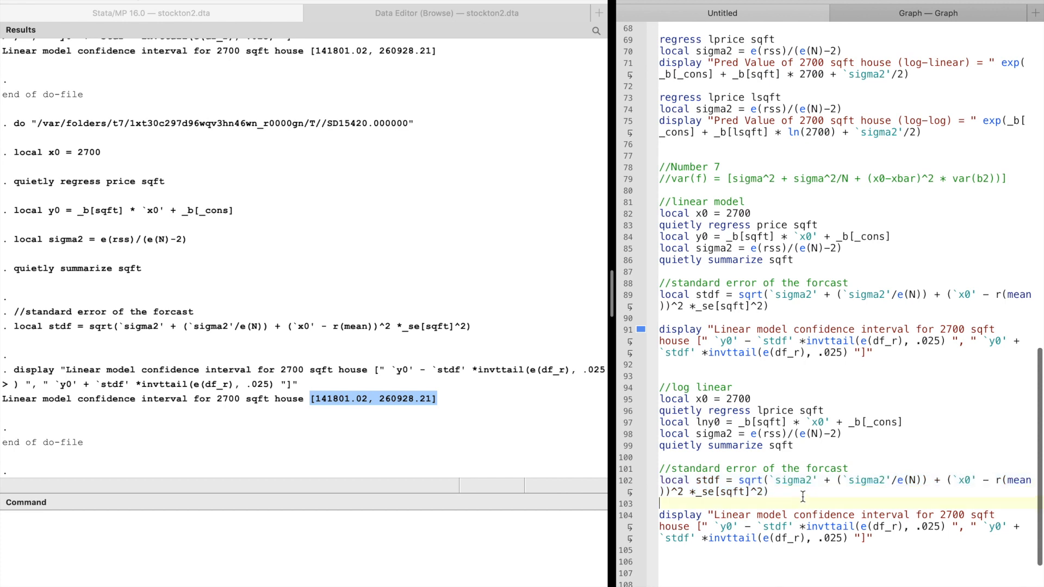
scroll(805, 492, "down", 3)
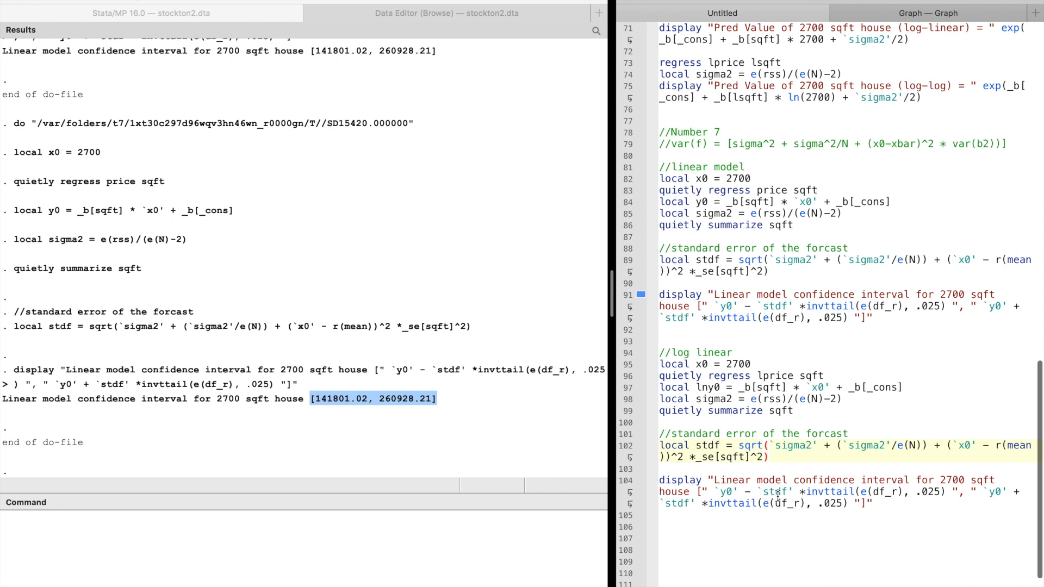
In the log linear display line, rename the lower bound's y0 to lny0 and open an exp( before it
scroll(766, 483, "down", 1)
left_click(720, 480)
type("ln")
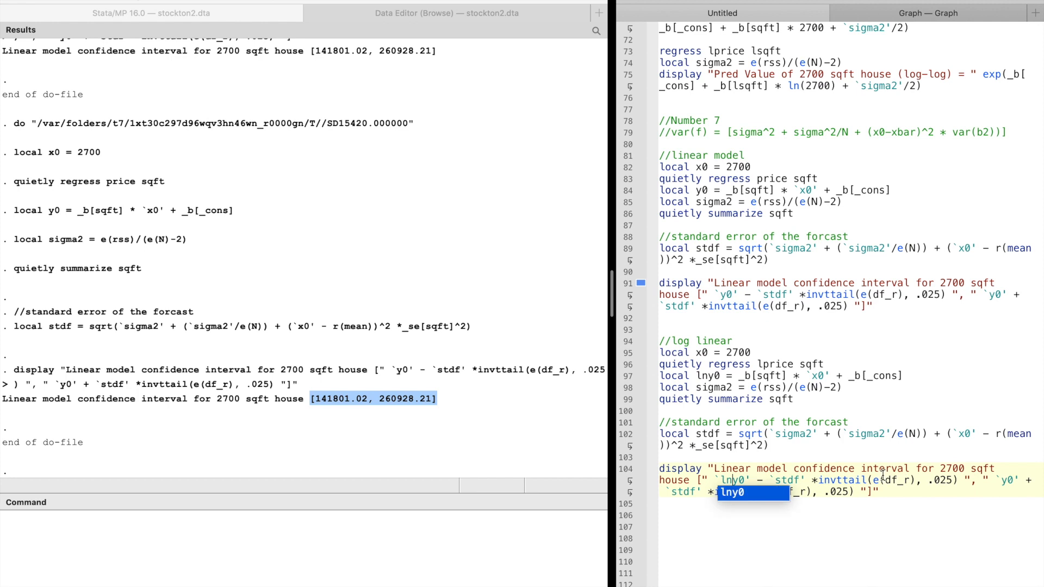
left_click(713, 475)
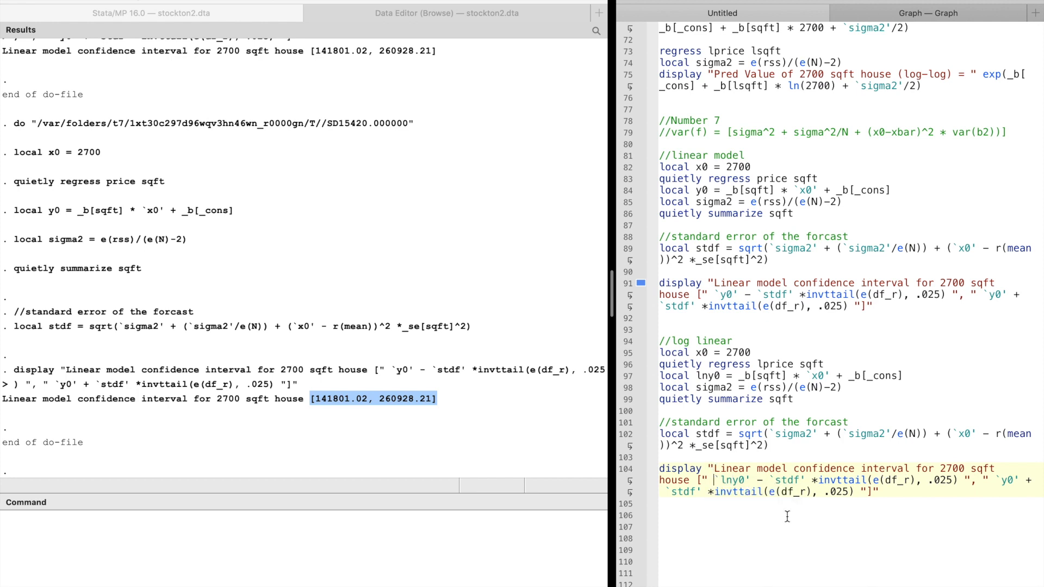
type("exp()")
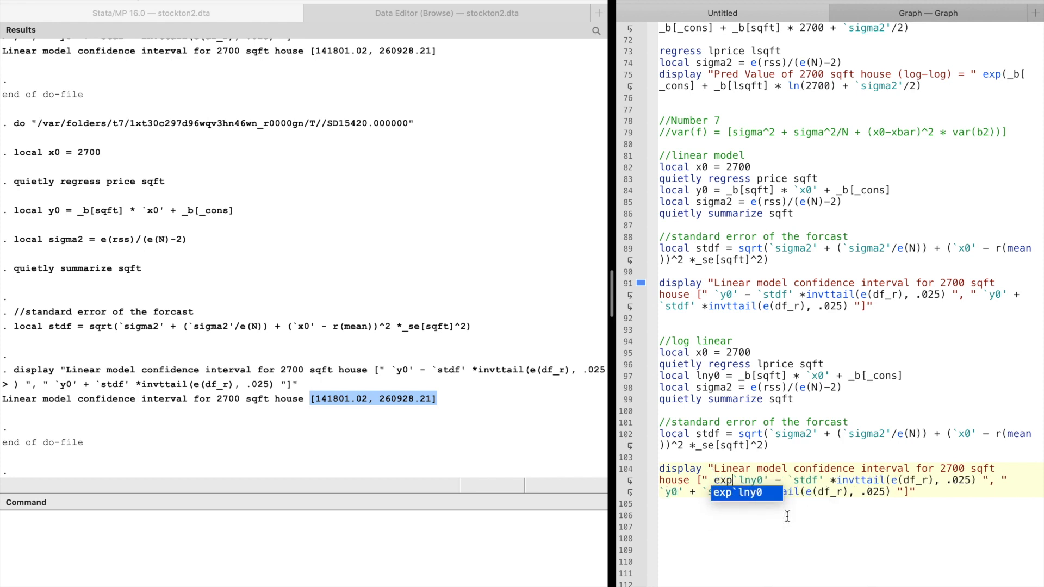
key("BackSpace")
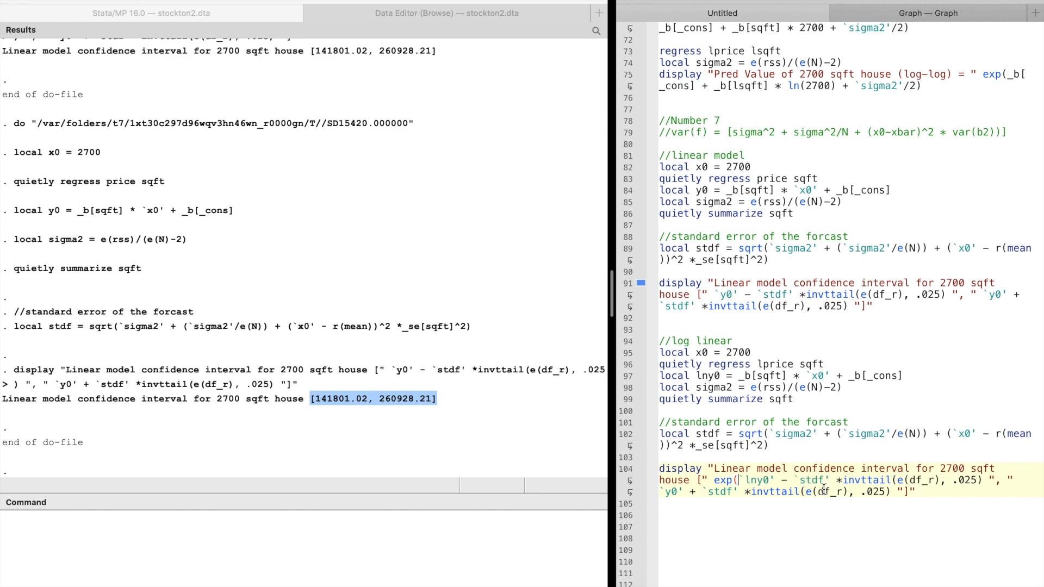
left_click(940, 480)
left_click(841, 481)
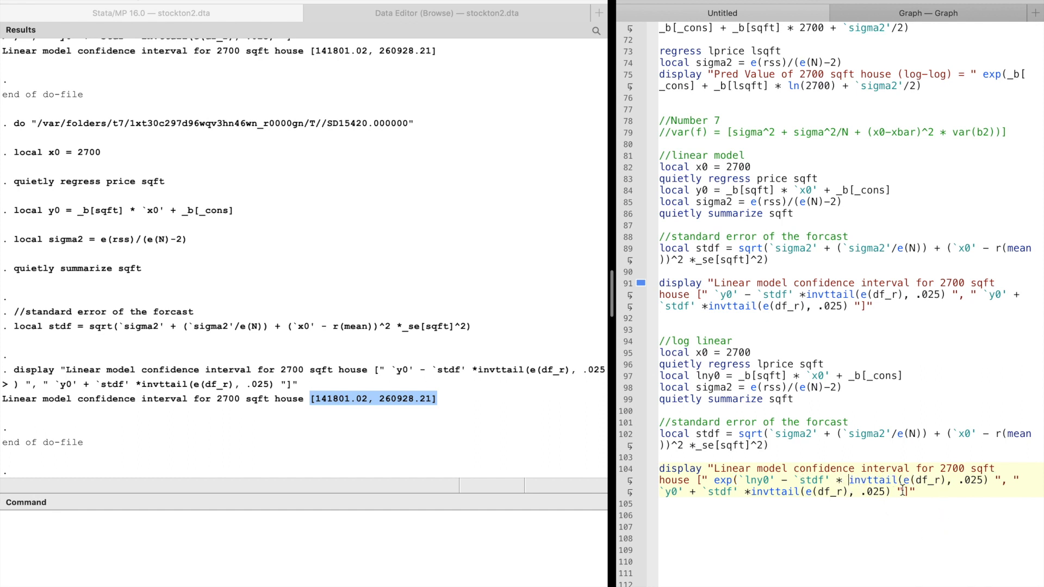
Close the lower bound's exp() and rewrite the upper bound as exp(`lny0' + `stdf' *invttail(e(df_r), .025))
left_click(988, 480)
type(")exp(")
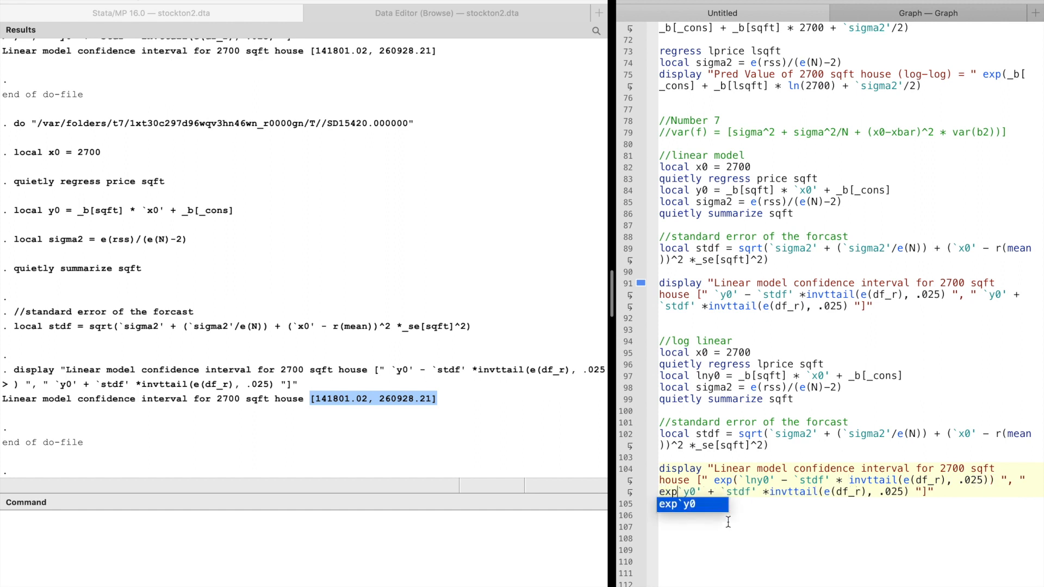
key("Delete")
type("ln")
left_click(871, 506)
left_click(932, 492)
type(")")
Run the whole log linear block of the do-file
left_click(983, 492)
left_click_drag(984, 493, 647, 336)
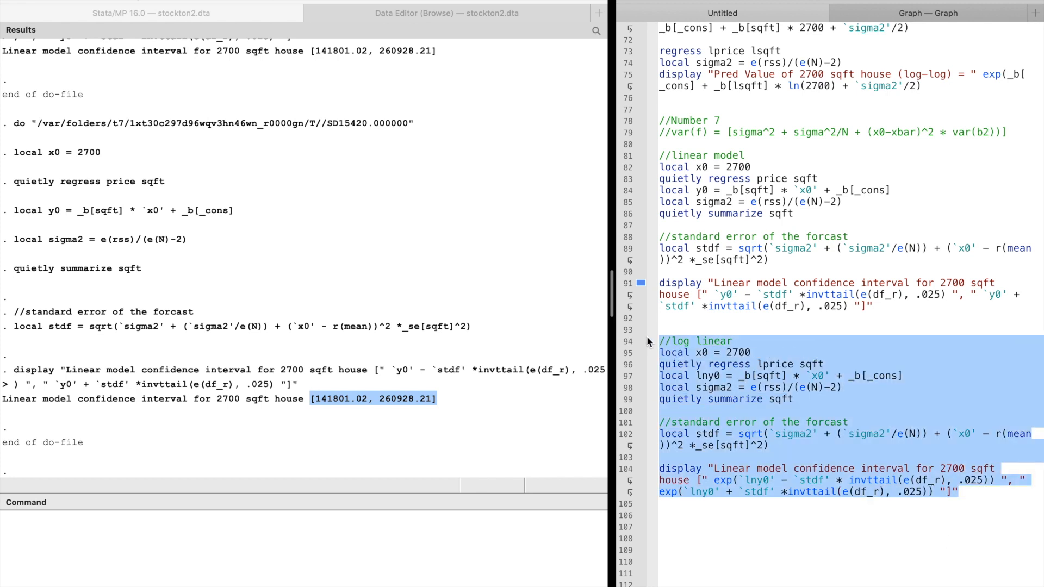
key("super+shift+d")
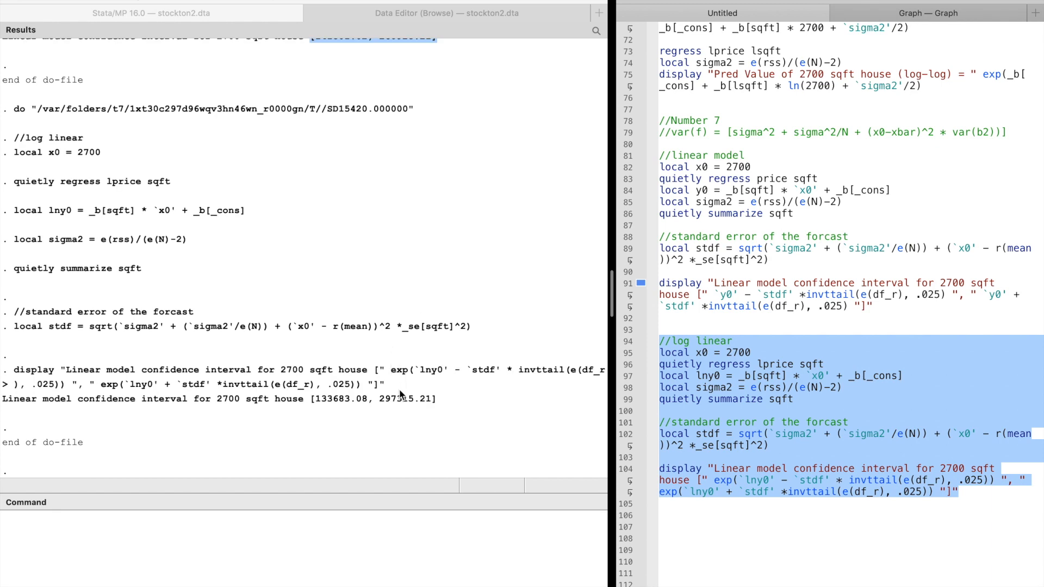
Examine the log linear prediction interval in the results and compare it with the linear model's interval
scroll(467, 316, "up", 5)
scroll(468, 315, "down", 5)
left_click(445, 404)
left_click_drag(438, 401, 311, 400)
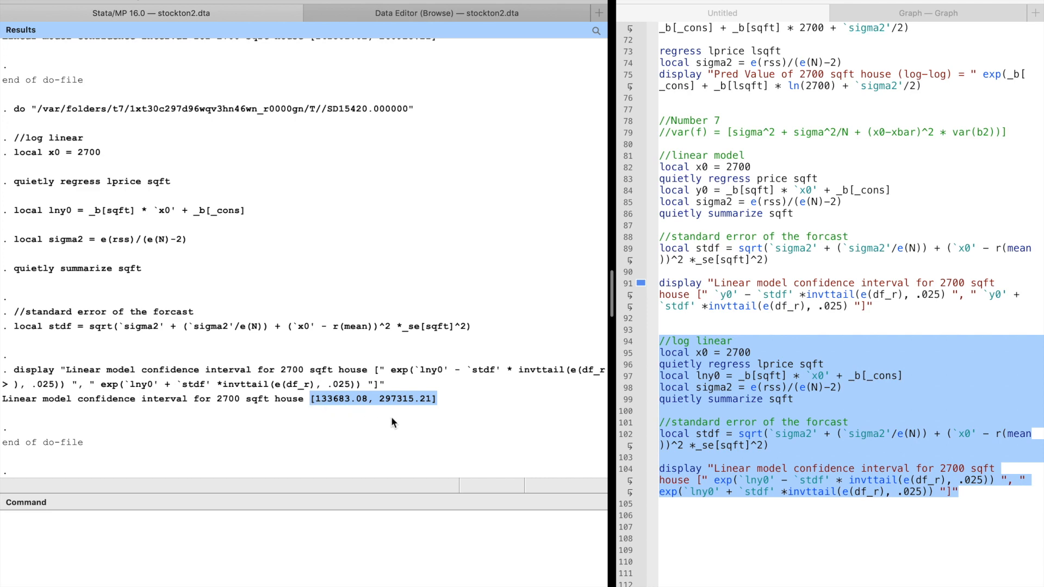
scroll(443, 401, "up", 3)
scroll(443, 401, "down", 3)
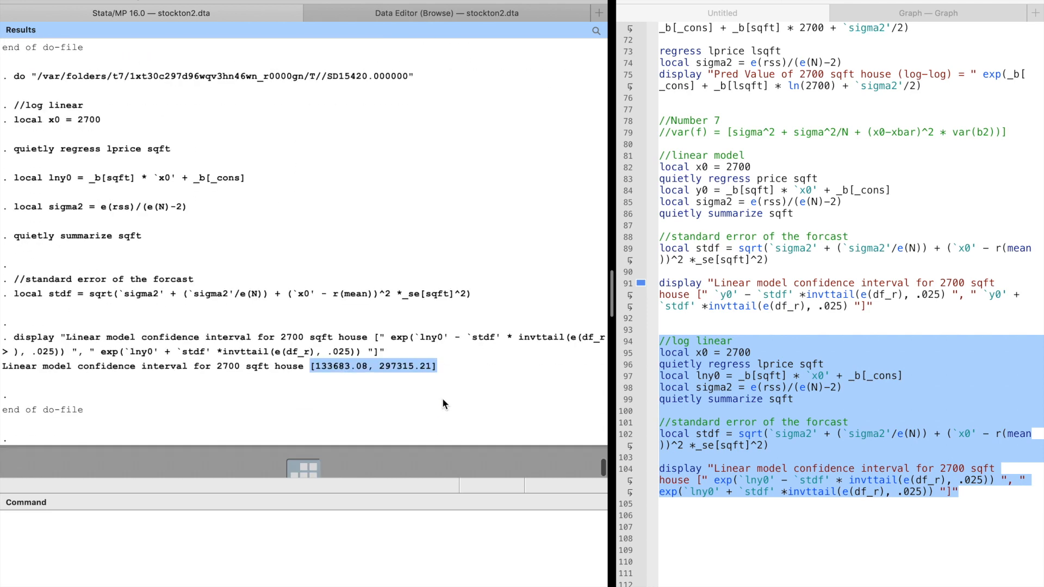
scroll(382, 317, "up", 3)
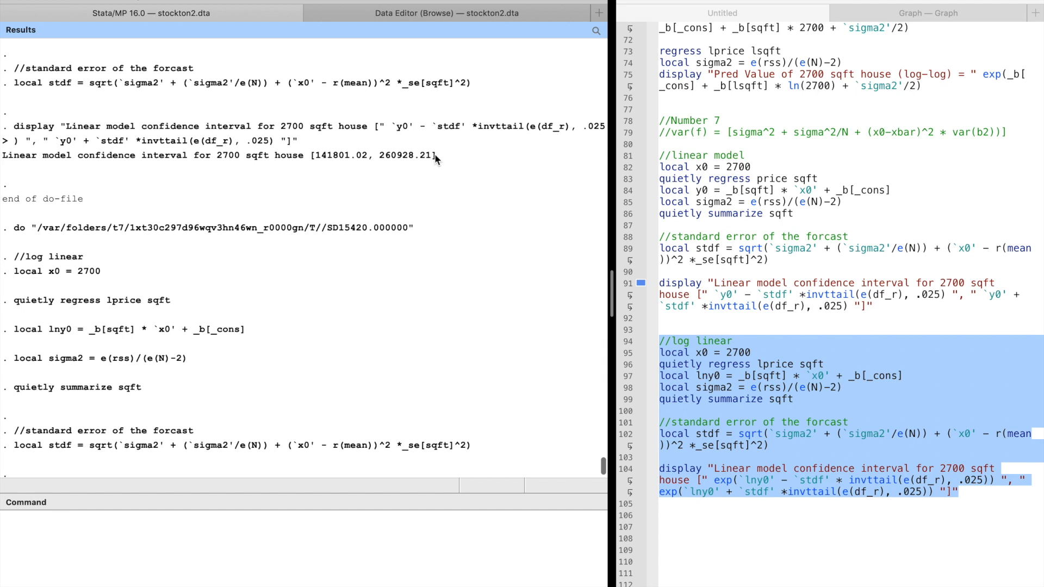
scroll(314, 158, "down", 3)
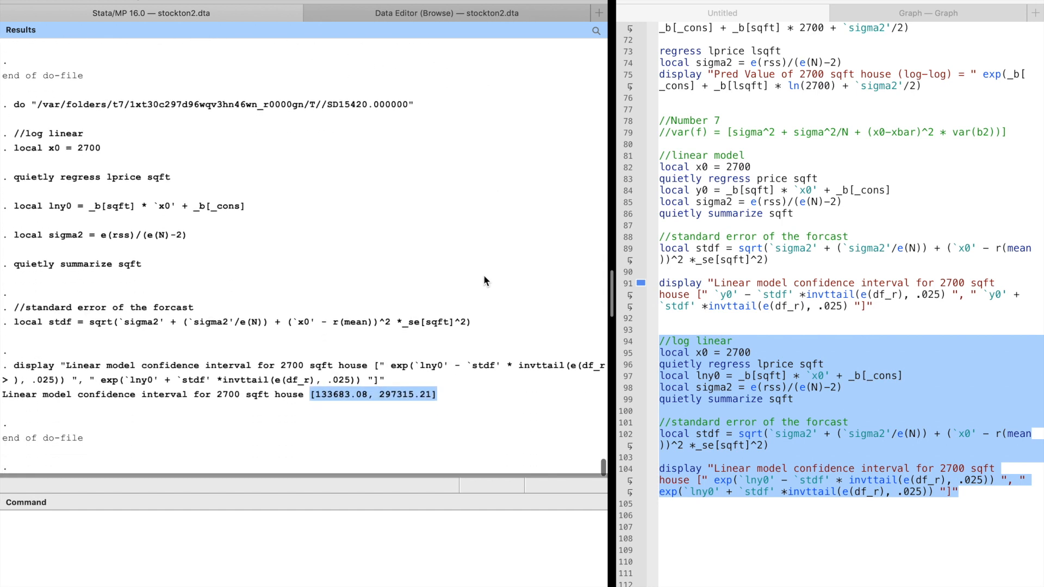
left_click(722, 550)
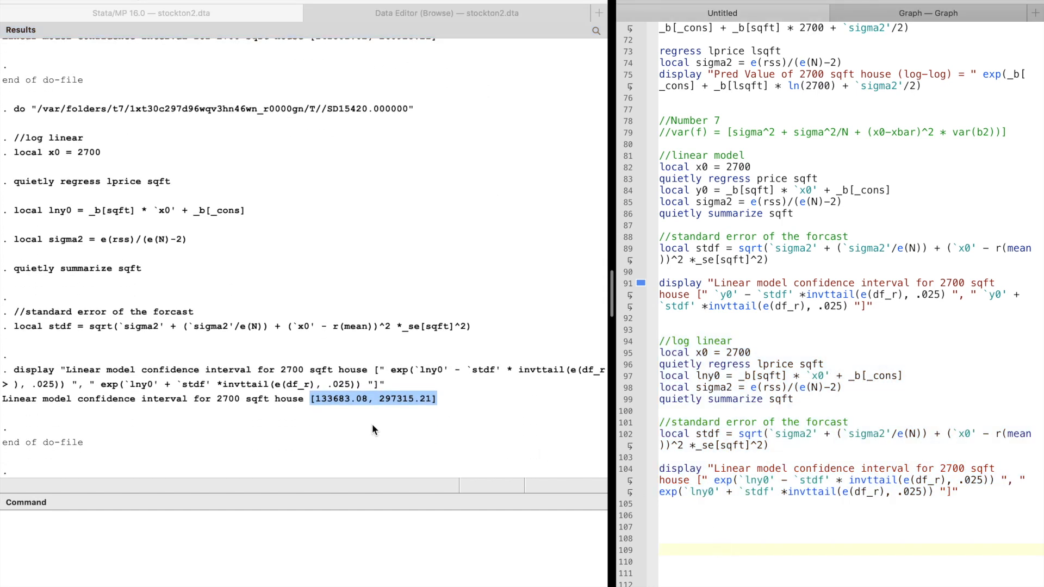
left_click(334, 408)
left_click_drag(308, 399, 437, 405)
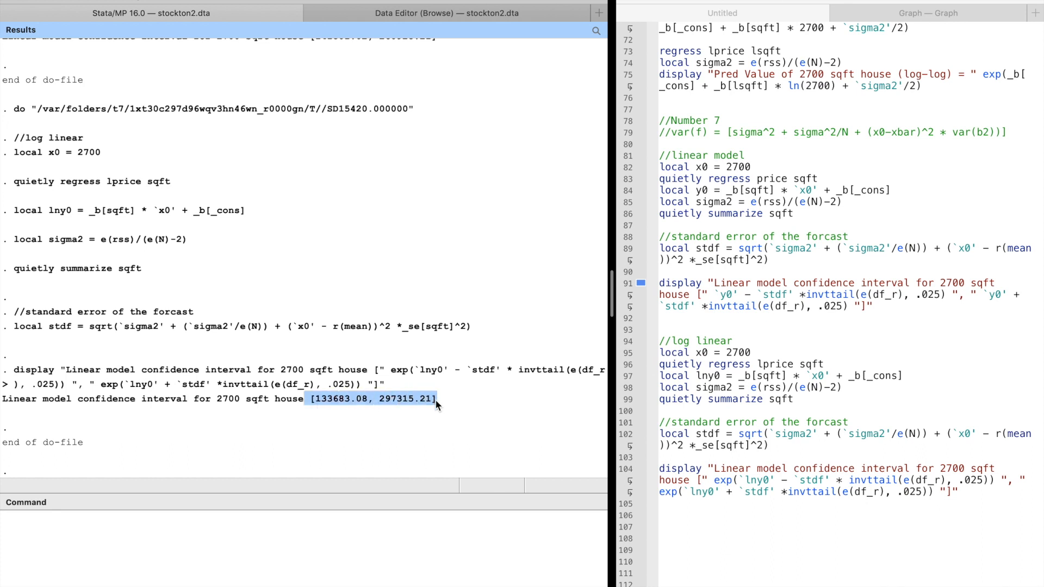
left_click(390, 407)
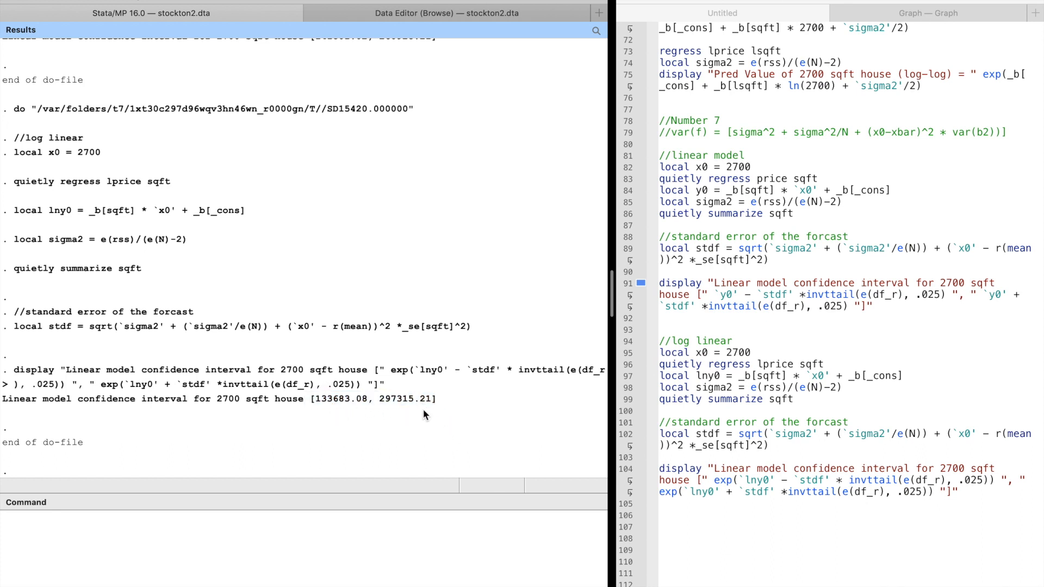
Duplicate the log linear block below itself and change the copy's comment to //log log
left_click(1022, 503)
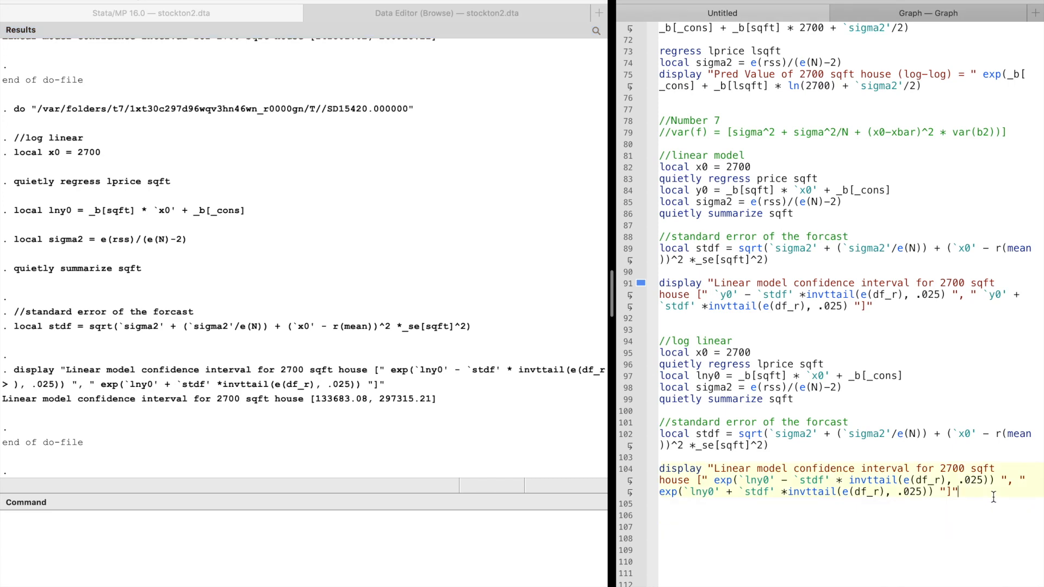
left_click_drag(992, 495, 649, 338)
key("cmd+c")
left_click(732, 528)
key("Return")
key("cmd+v")
scroll(732, 525, "down", 4)
left_click(737, 314)
double_click(737, 309)
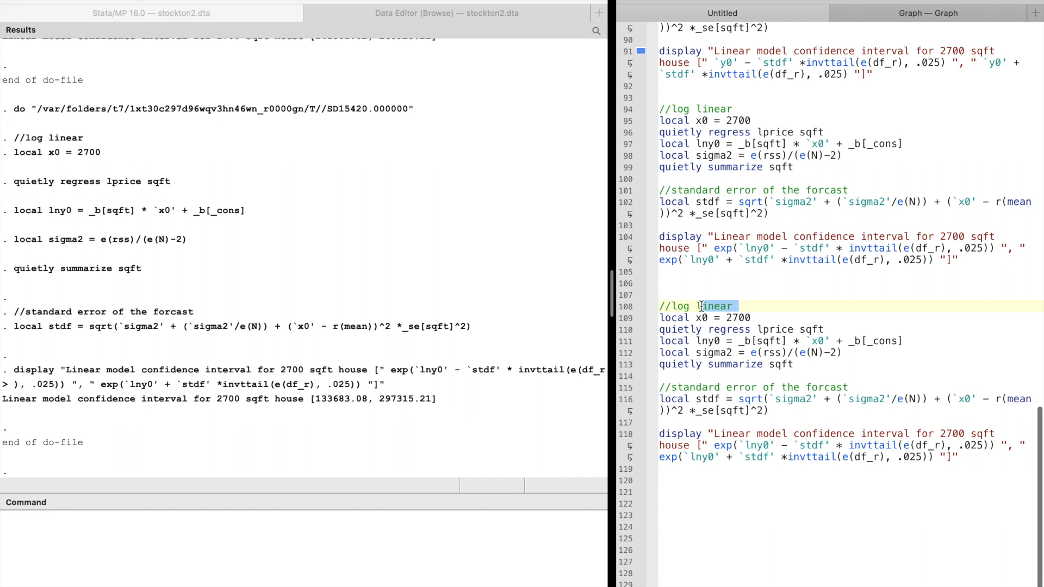
type("log")
left_click(886, 486)
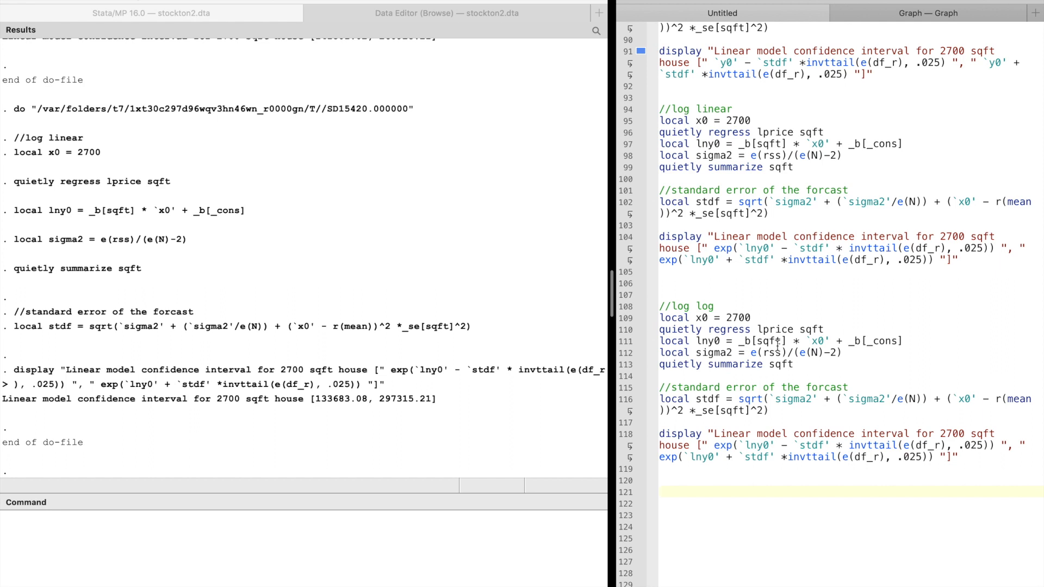
In the log log block, change sqft to lsqft in the regress command and in the lny0 coefficient term
left_click(800, 329)
type("l")
left_click(943, 402)
left_click(756, 339)
type("l")
left_click(916, 354)
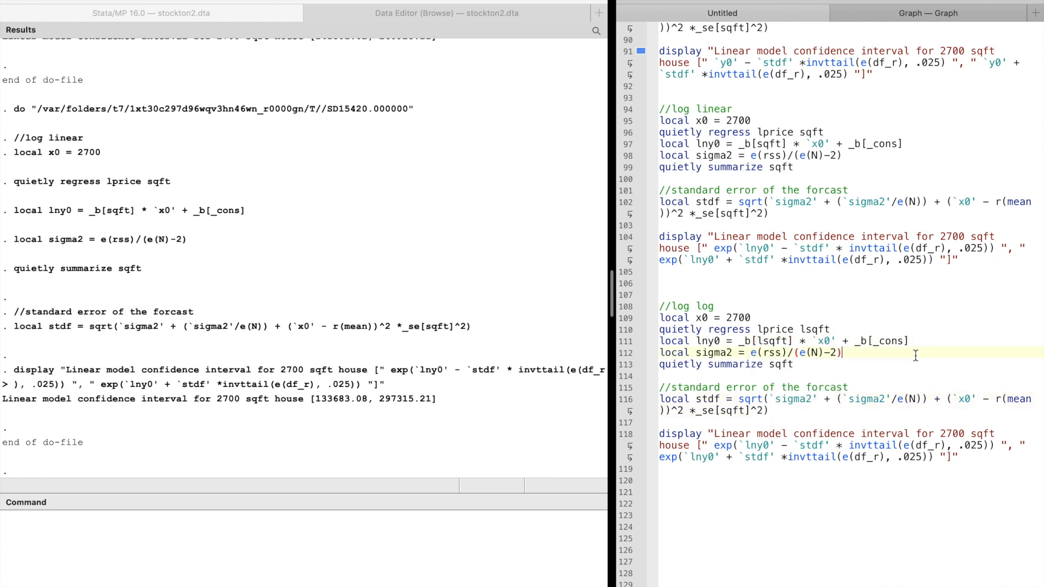
left_click(811, 341)
type("ln(")
key("Delete")
left_click(855, 341)
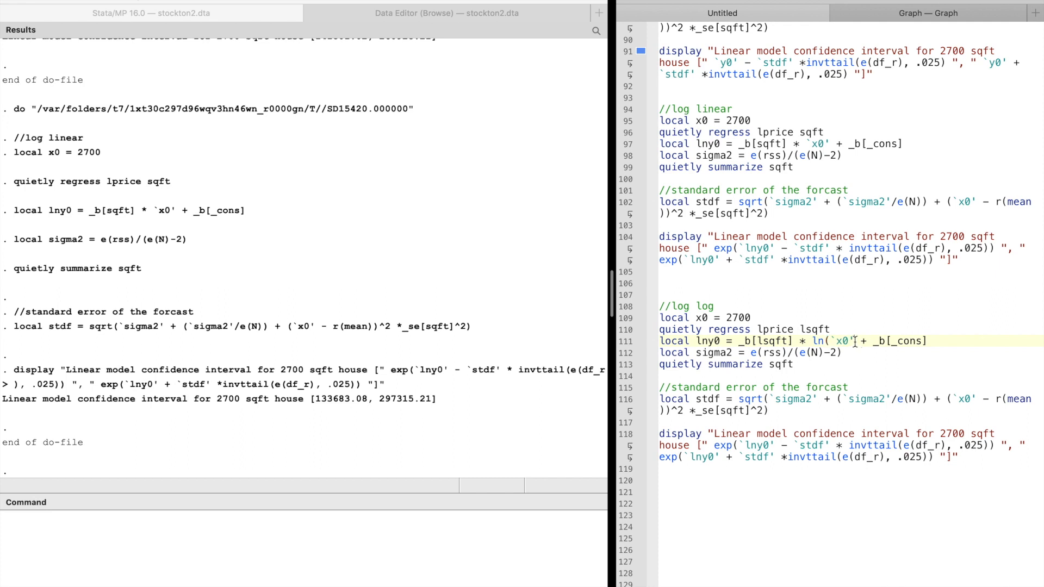
left_click(831, 340)
key("BackSpace")
key("BackSpace")
key("BackSpace")
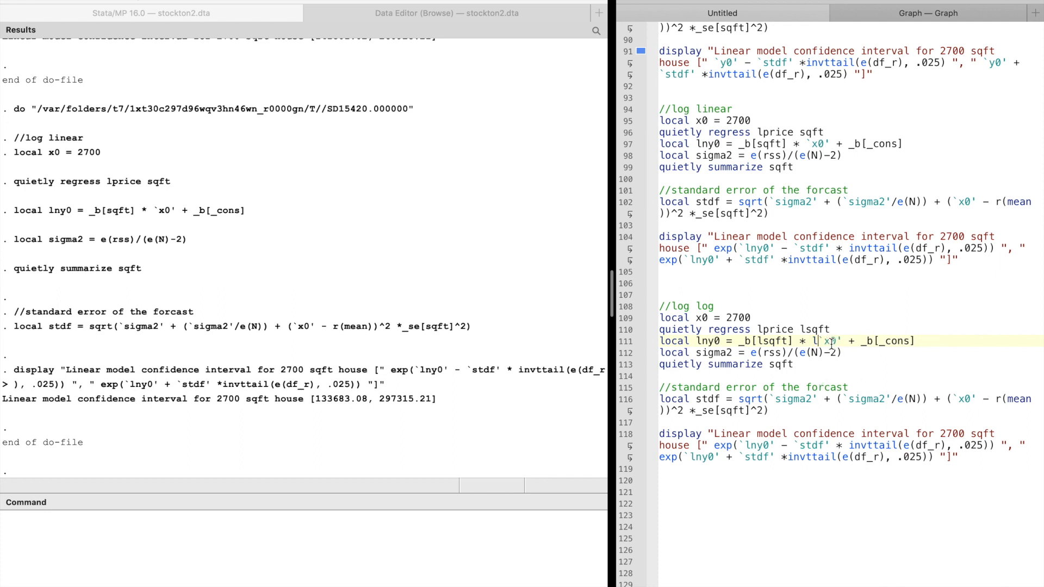
Set the log log block's x0 local to ln(2700)
left_click(727, 318)
type("ln")
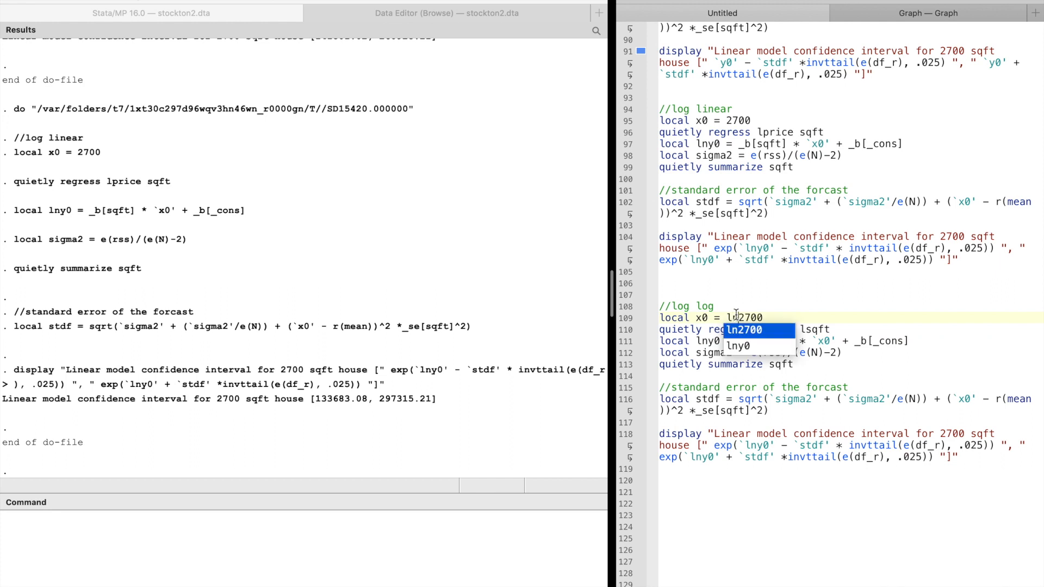
type("(")
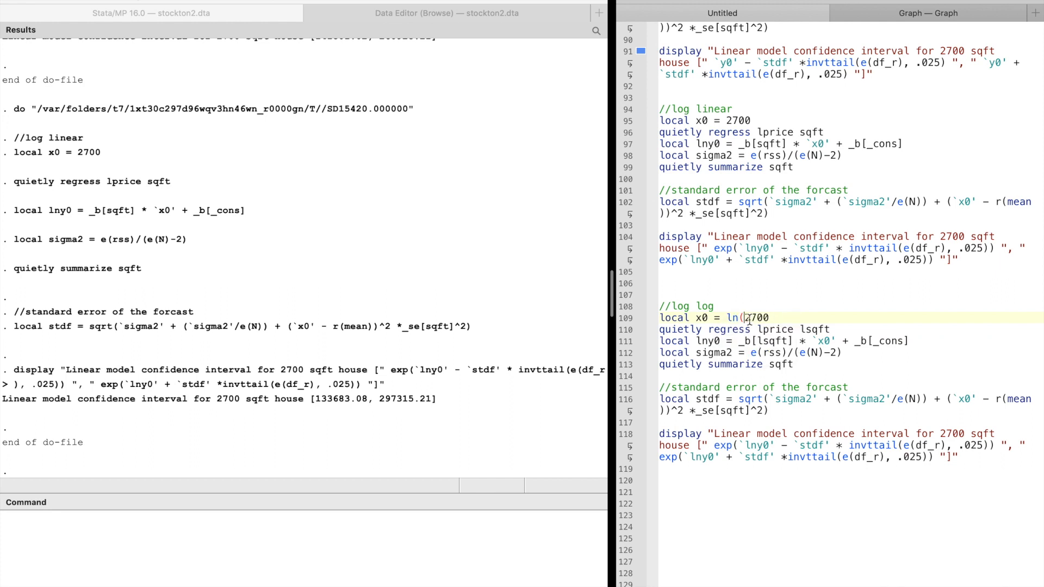
left_click(793, 315)
type(")")
left_click(799, 329)
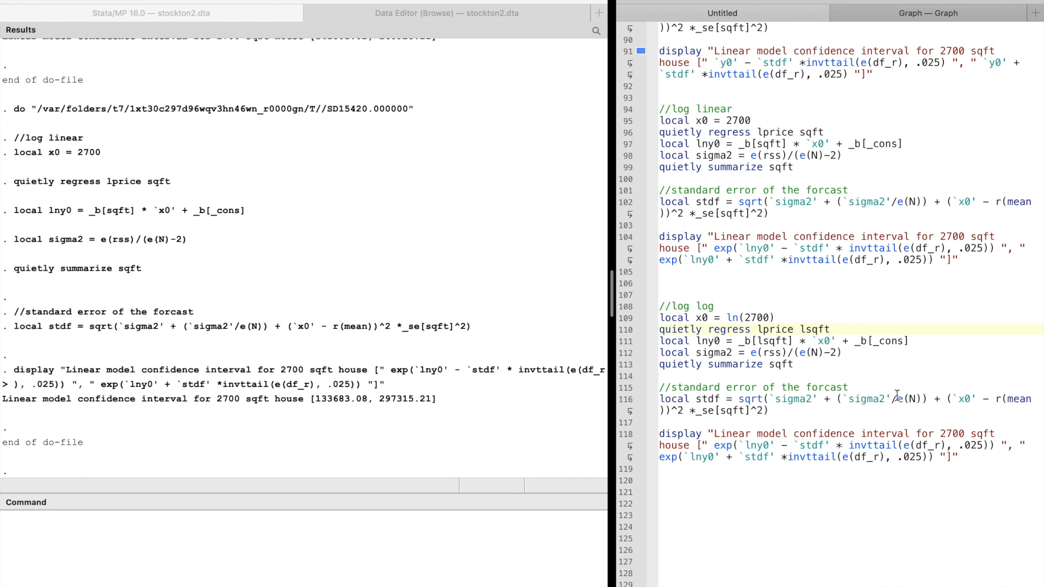
Change the log log block's summarize variable to lsqft and run the whole block
left_click(769, 367)
left_click(893, 353)
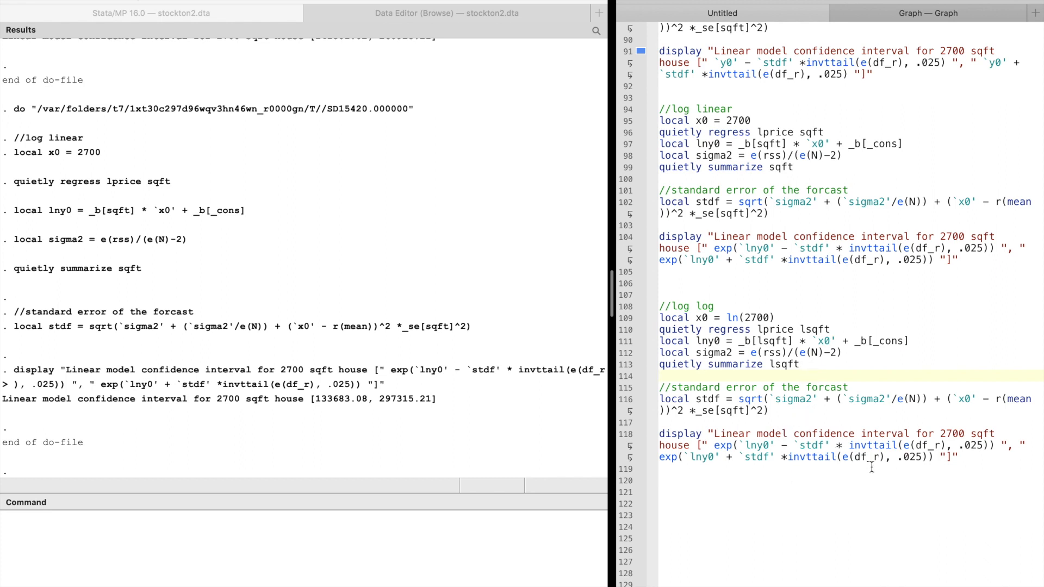
left_click_drag(991, 455, 610, 309)
key("super+shift+d")
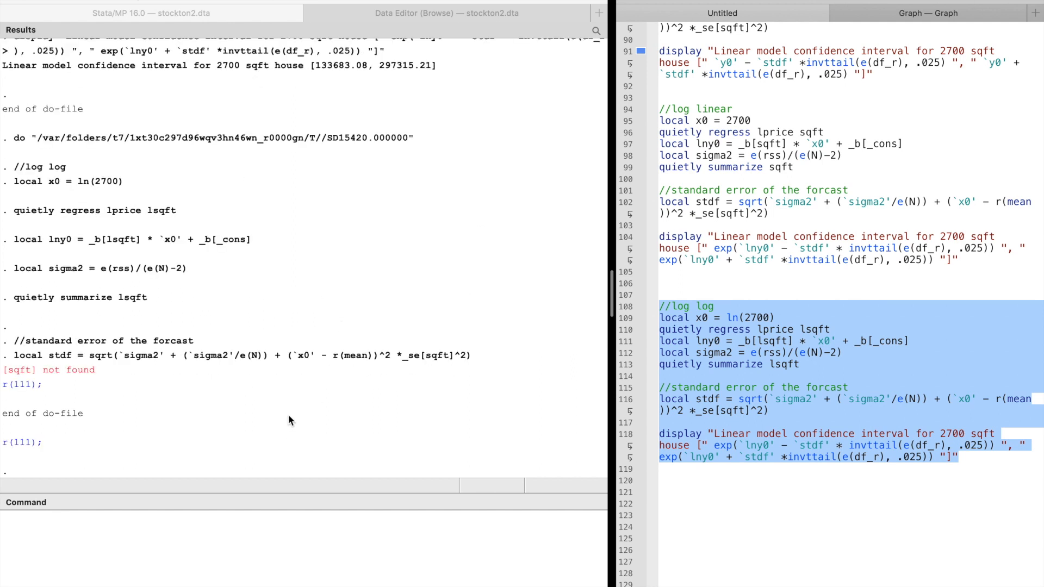
Change the standard error term in the log log stdf formula to _se[lsqft] and rerun the block's code from the x0 line
left_click(877, 414)
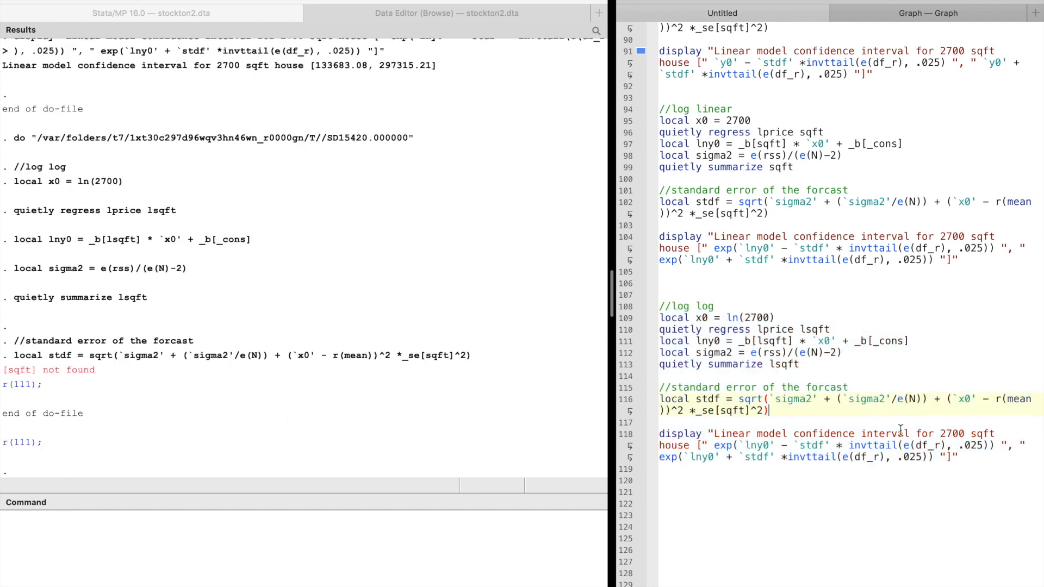
left_click(718, 411)
type("l")
key("Escape")
left_click_drag(958, 456, 659, 319)
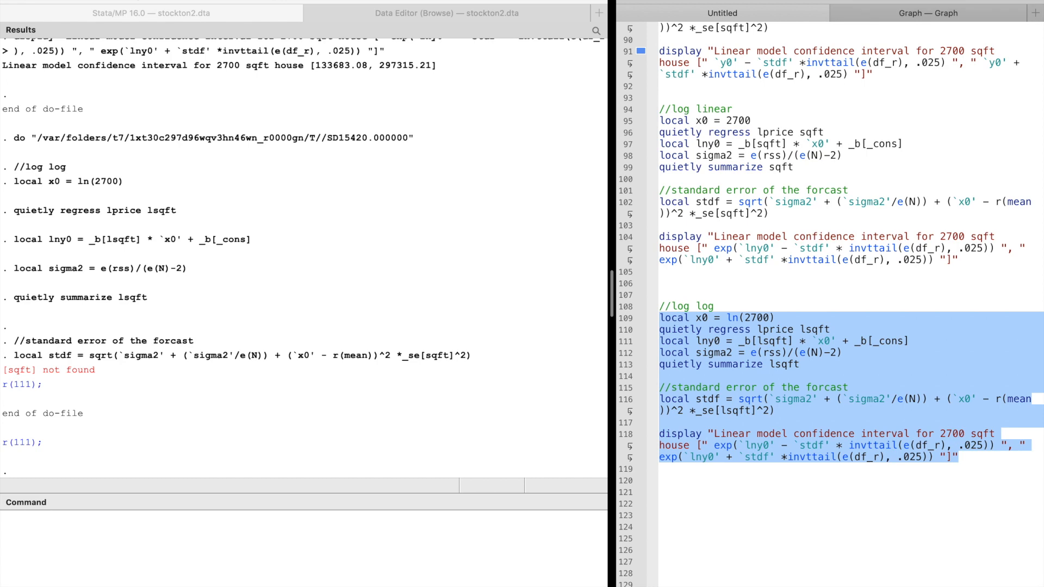
key("super+shift+d")
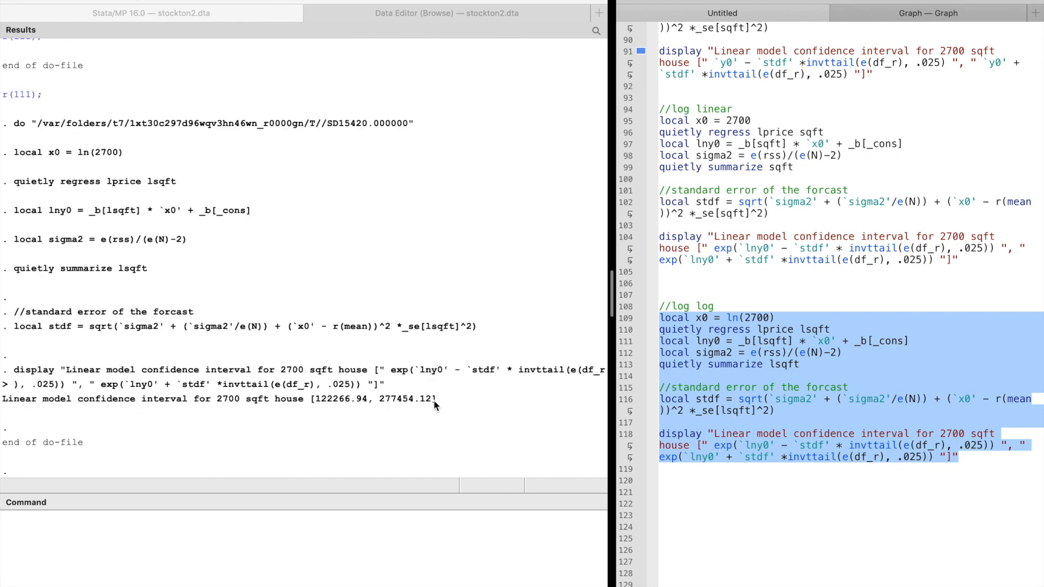
Examine the log log prediction interval in the results and compare its bounds with the log linear model's interval
left_click_drag(434, 400, 312, 404)
scroll(406, 325, "up", 8)
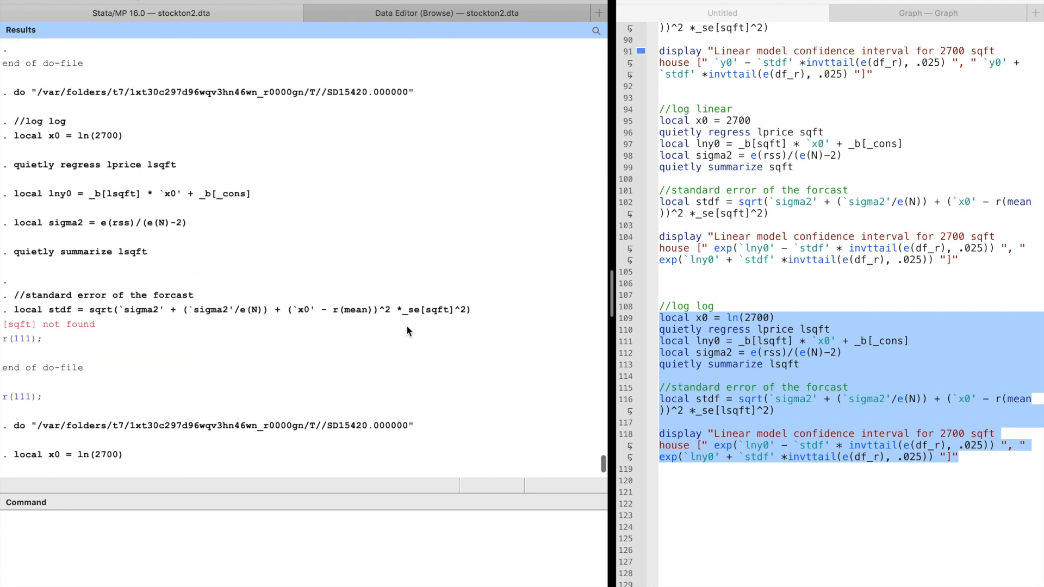
scroll(442, 342, "down", 8)
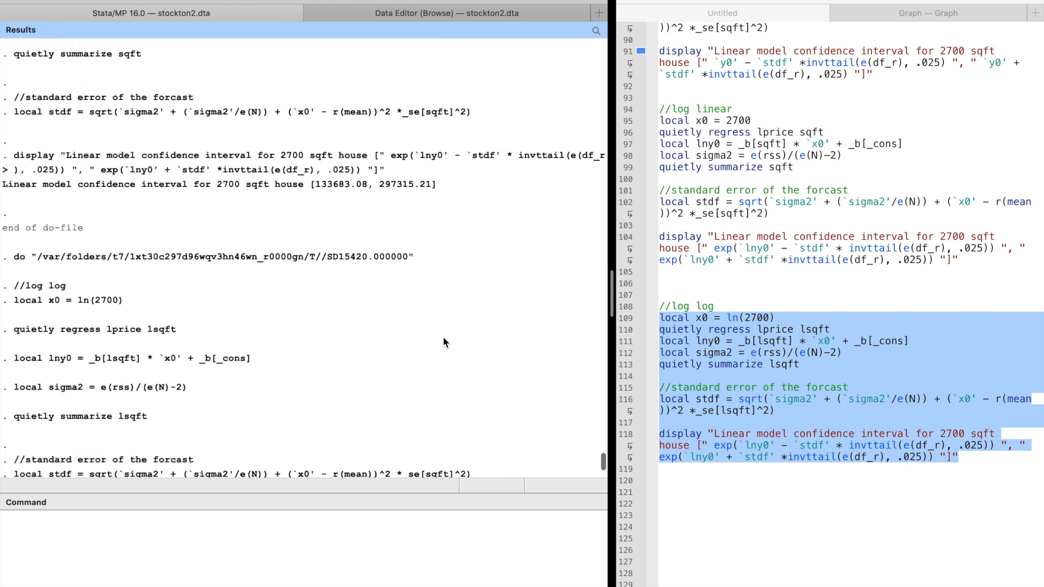
key("super+shift+d")
scroll(409, 106, "up", 5)
left_click_drag(446, 126, 312, 129)
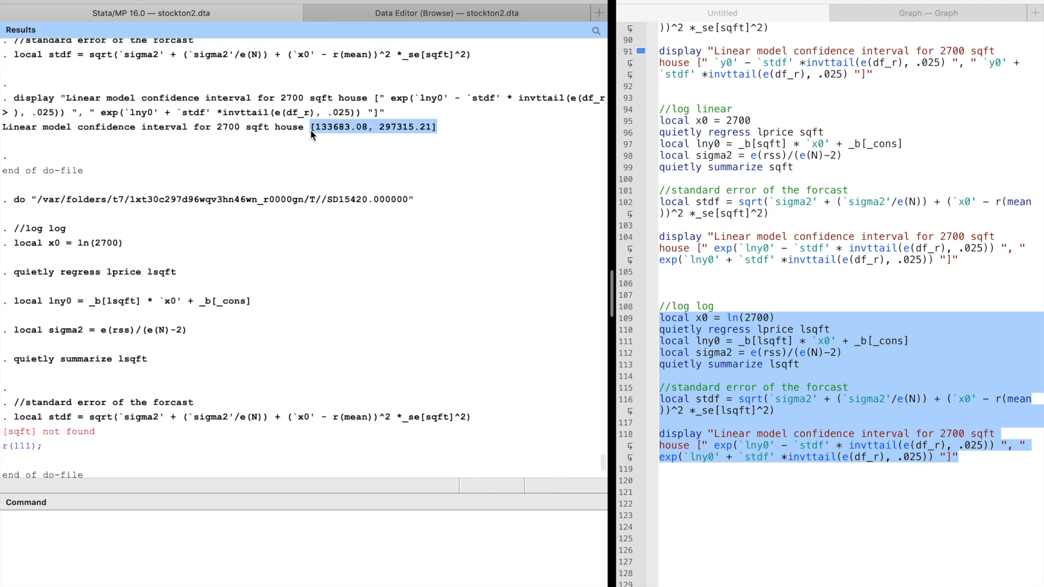
key("super+shift+d")
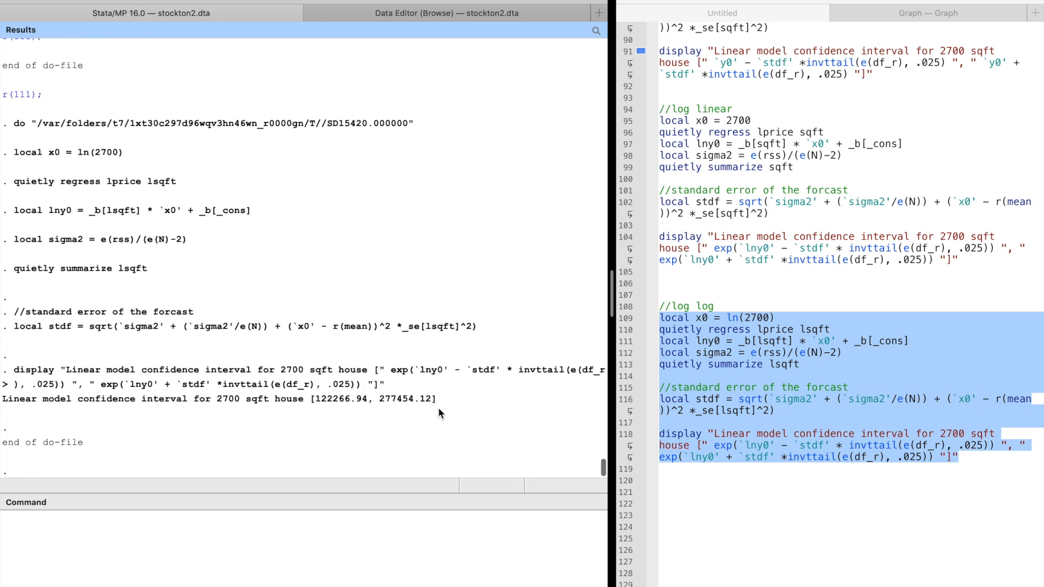
left_click_drag(438, 401, 312, 398)
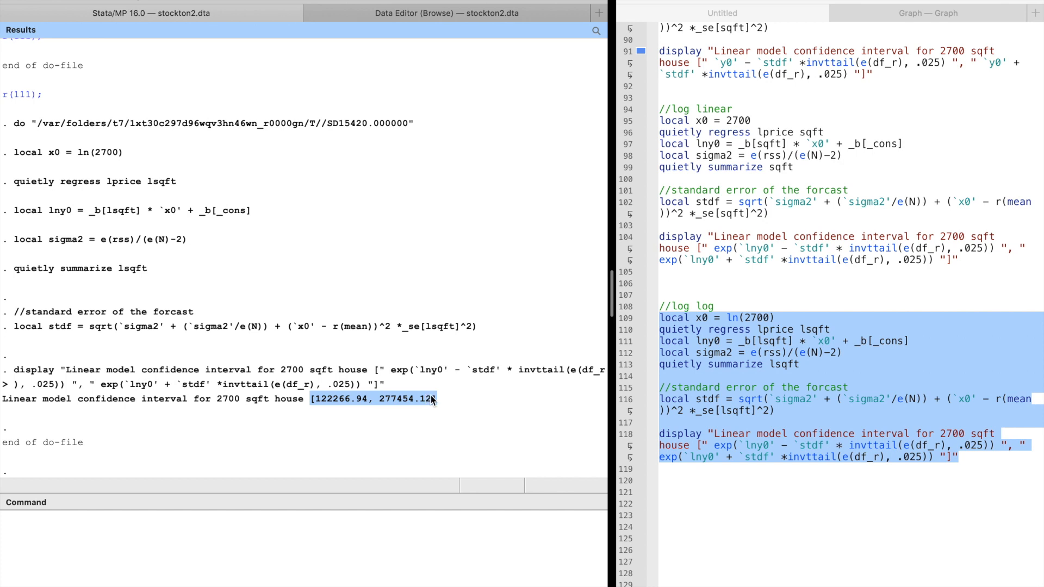
left_click_drag(367, 400, 321, 400)
left_click_drag(436, 400, 391, 399)
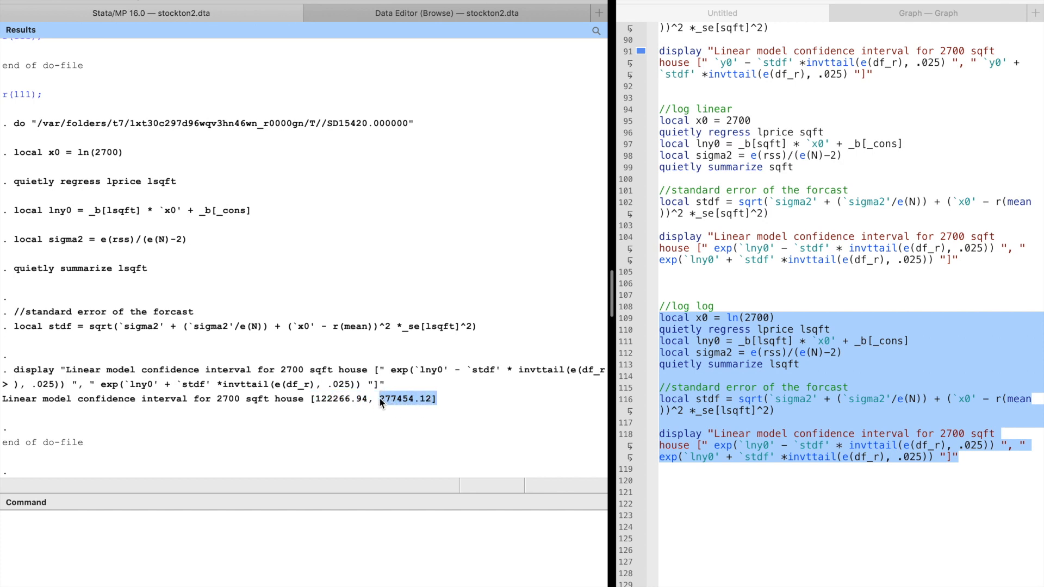
left_click(570, 408)
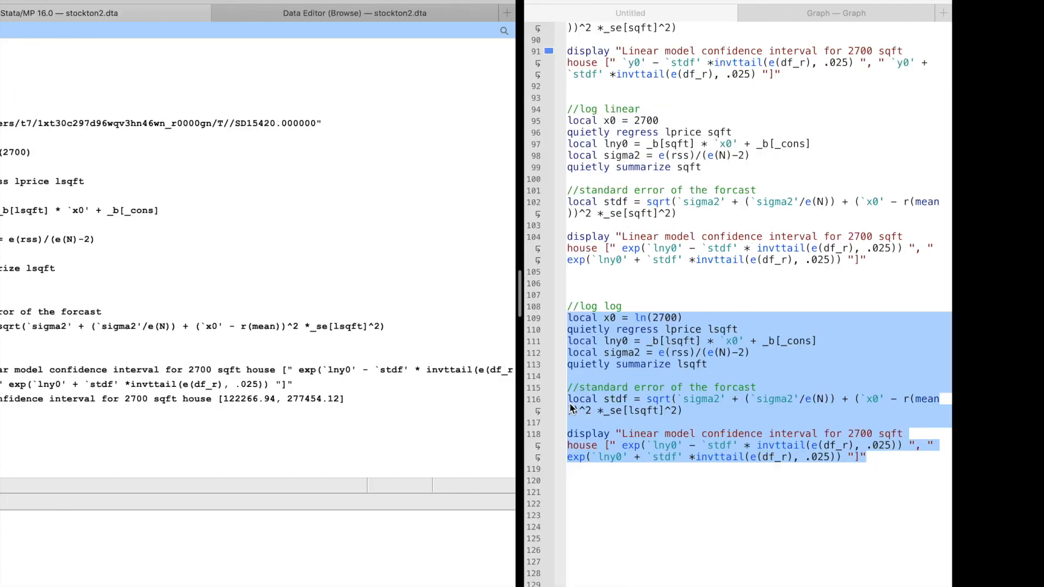